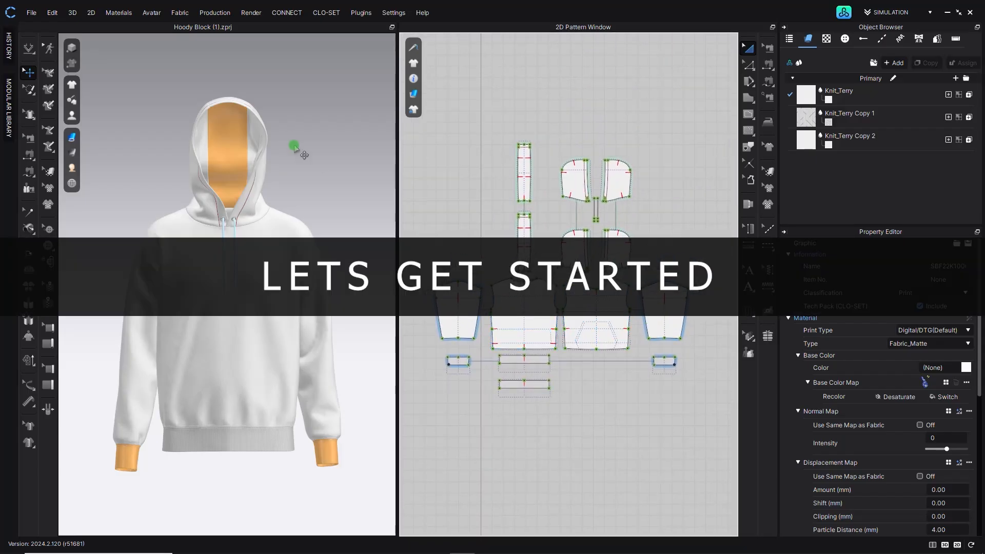
# - Inspect the hoodie's hood, drawcords and cuffs by orbiting and zooming the 3D view
pyautogui.moveTo(286, 154); pyautogui.dragTo(369, 199, button='right')
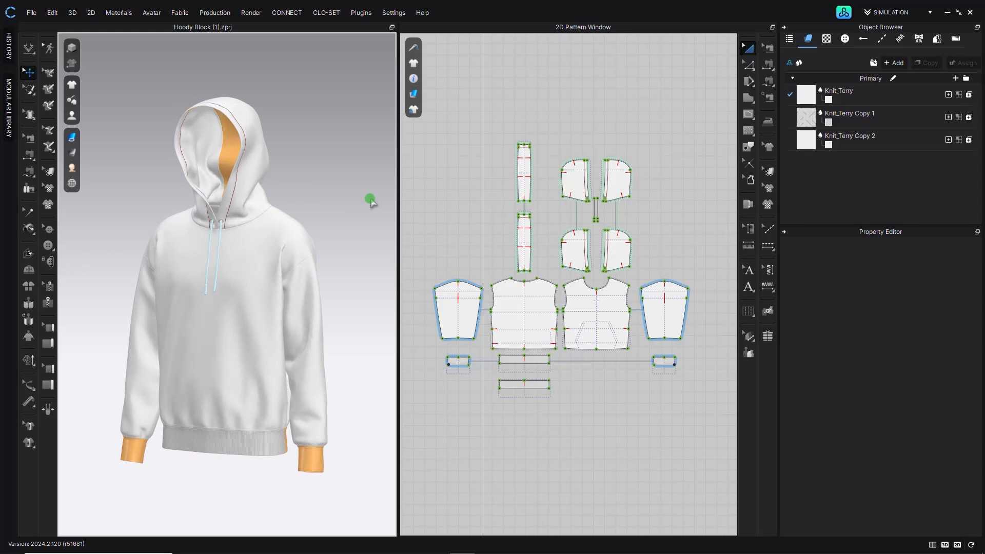
pyautogui.scroll(10, 203, 237)
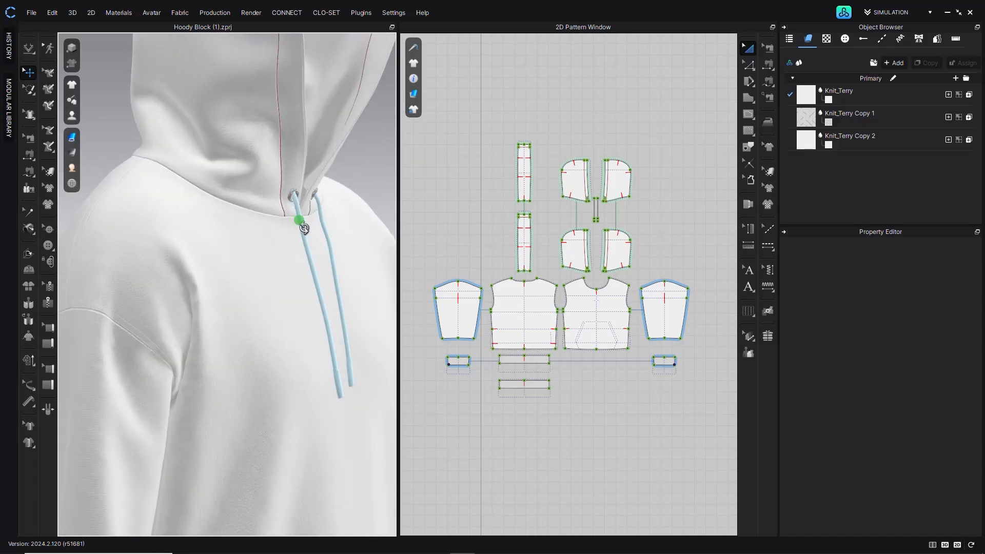
pyautogui.scroll(-8, 304, 228)
pyautogui.scroll(8, 269, 203)
pyautogui.moveTo(265, 251); pyautogui.dragTo(240, 226, button='right')
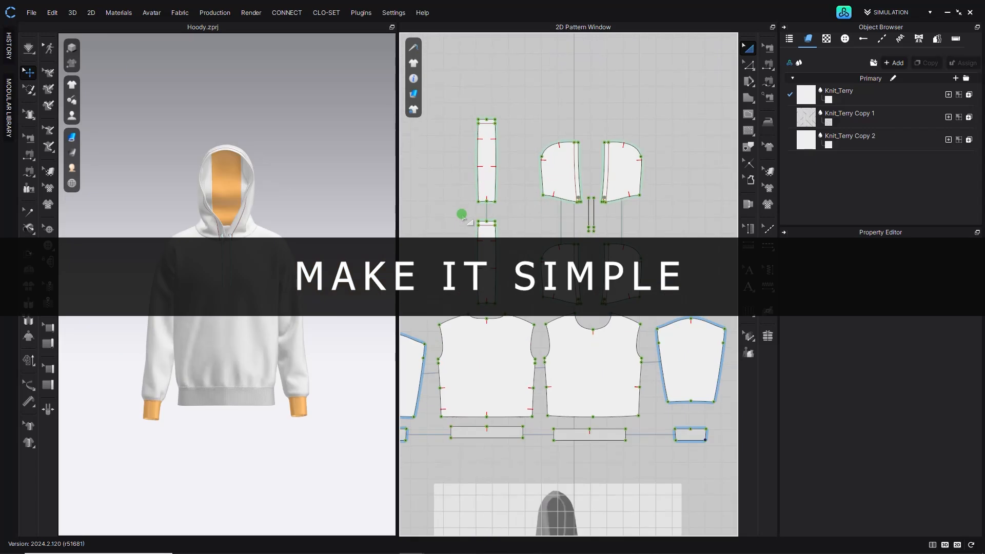
pyautogui.scroll(5, 606, 235)
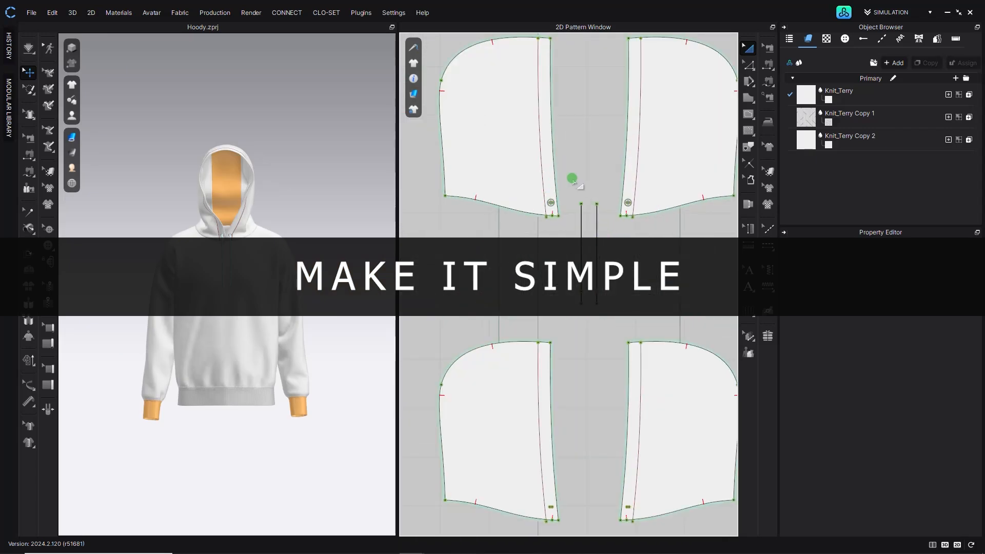
# - Delete the two drawcord strips between the hood pieces
pyautogui.moveTo(572, 179); pyautogui.dragTo(603, 333)
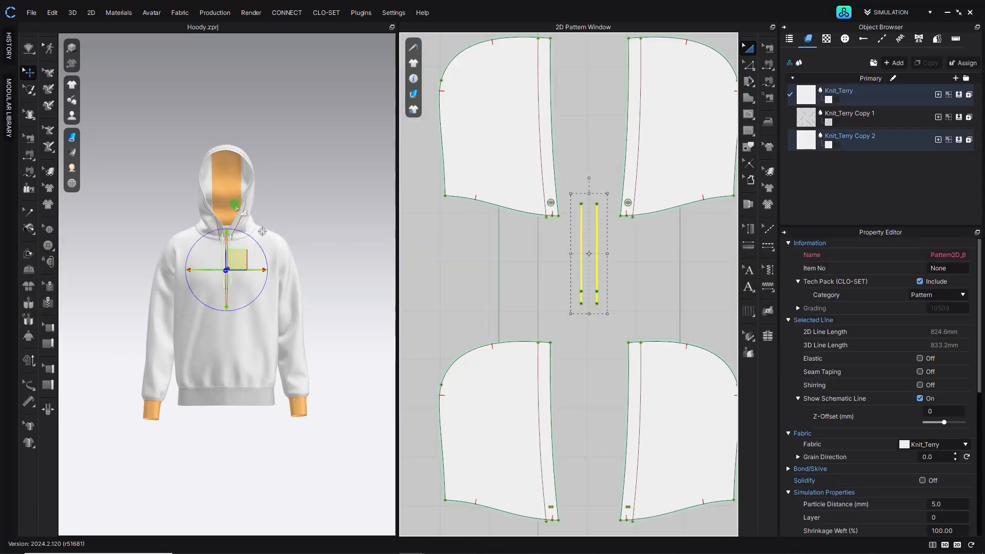
pyautogui.click(595, 190)
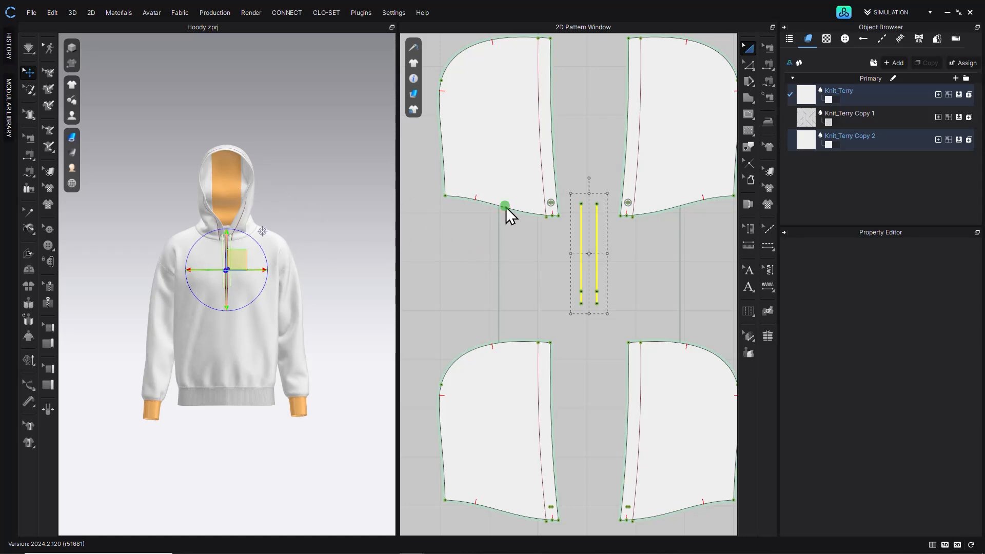
pyautogui.press('Delete')
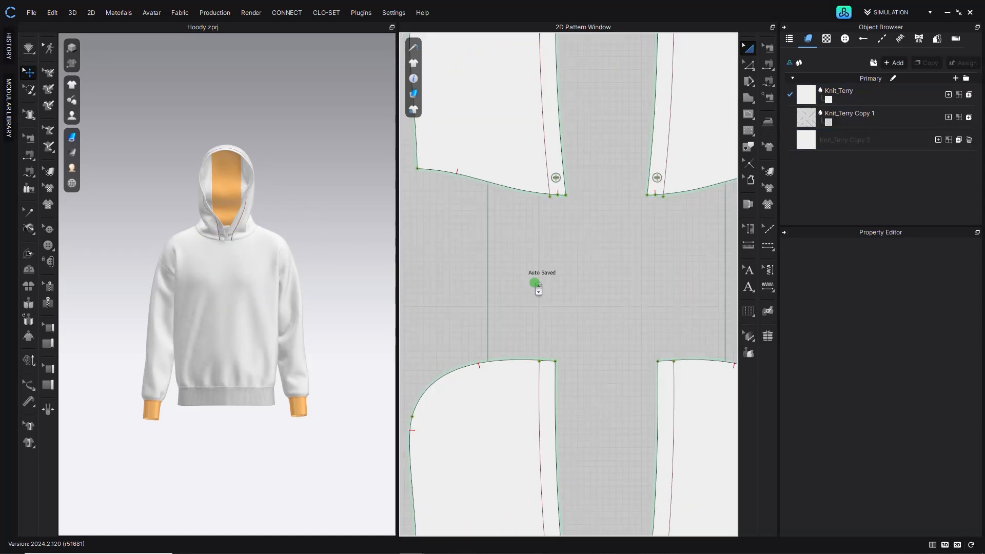
# - Delete the drawcord eyelets on both hood pieces
pyautogui.scroll(-6, 535, 293)
pyautogui.click(226, 190)
pyautogui.moveTo(509, 229); pyautogui.dragTo(583, 273, button='middle')
pyautogui.moveTo(257, 185); pyautogui.dragTo(295, 176, button='right')
pyautogui.scroll(5, 296, 176)
pyautogui.click(287, 131)
pyautogui.moveTo(455, 140); pyautogui.dragTo(698, 268)
pyautogui.press('Delete')
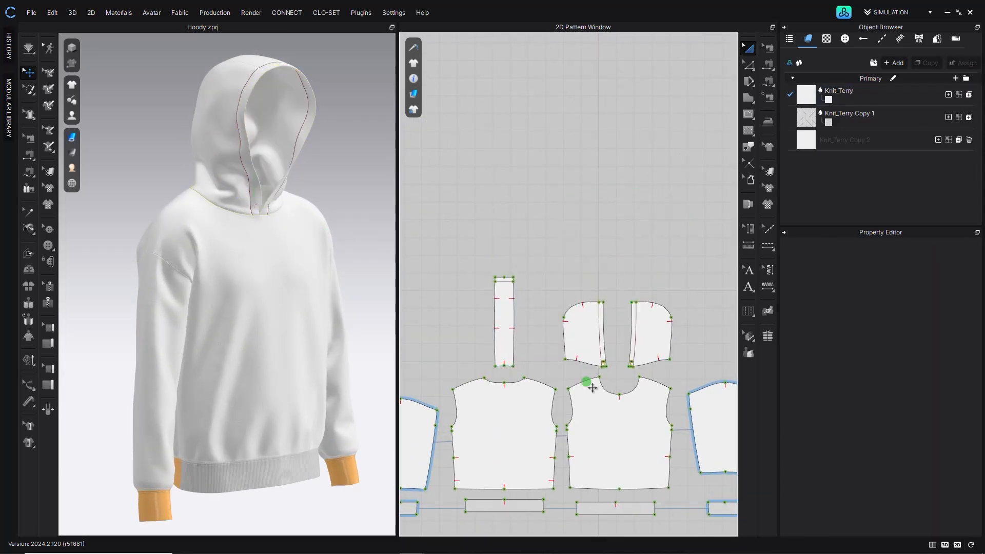
# - Delete the internal fold lines and extra points along the front edges of both hood pieces
pyautogui.scroll(10, 589, 378)
pyautogui.click(572, 283)
pyautogui.press('Delete')
pyautogui.scroll(-3, 570, 322)
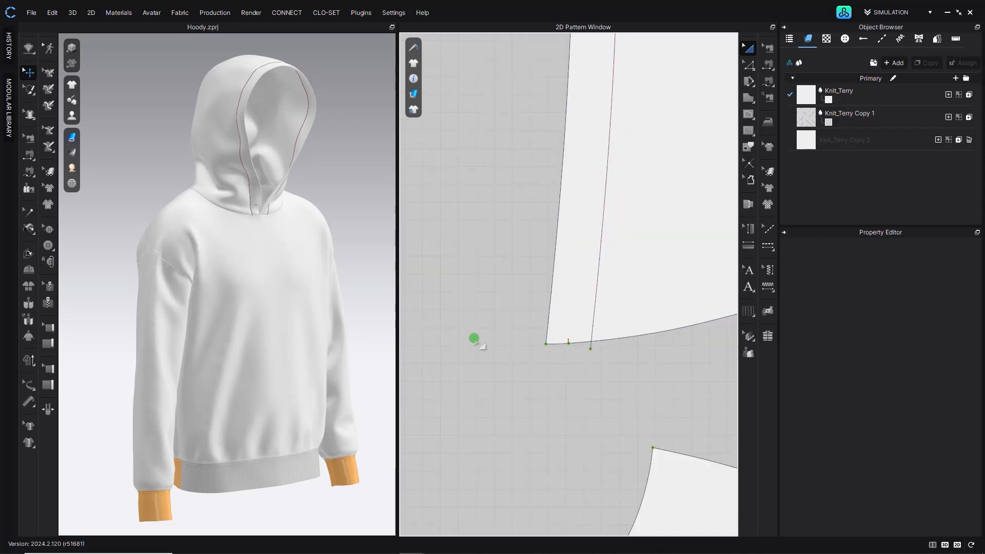
pyautogui.moveTo(462, 338); pyautogui.dragTo(662, 360, button='middle')
pyautogui.click(532, 317)
pyautogui.press('Delete')
pyautogui.click(506, 301)
pyautogui.scroll(-3, 513, 298)
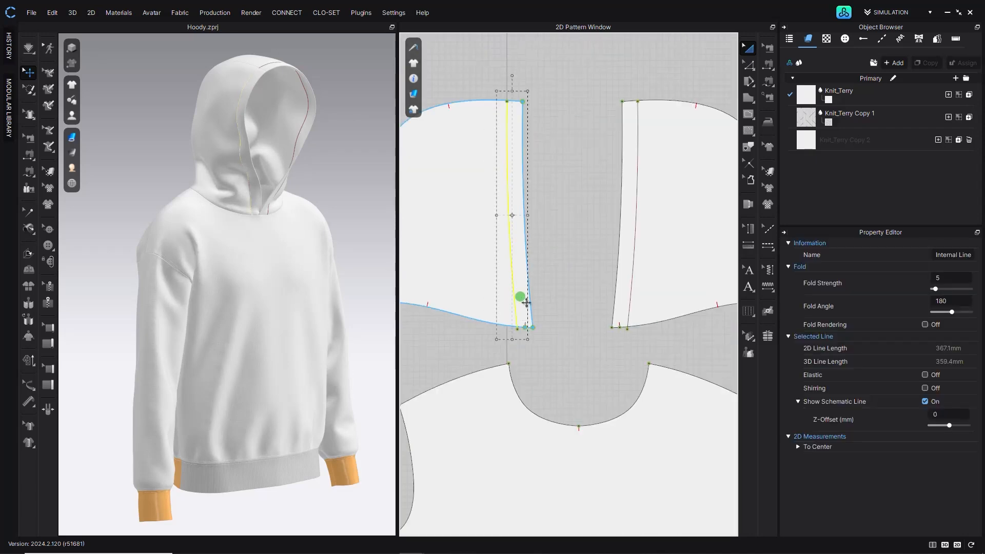
pyautogui.keyDown('shift'); pyautogui.click(627, 259); pyautogui.keyUp('shift')
pyautogui.press('Delete')
pyautogui.scroll(-5, 472, 272)
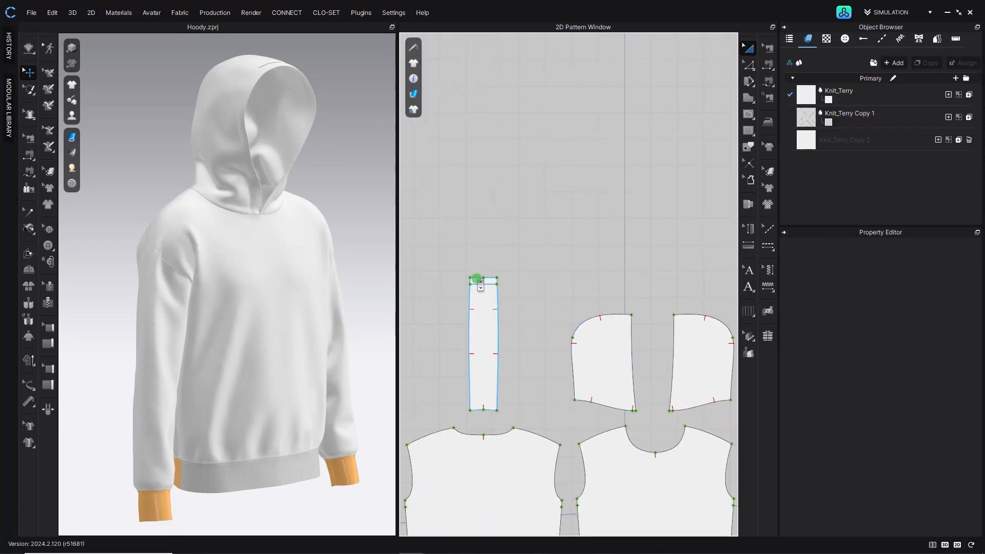
# - Inspect the hood centre strip, body pieces and sleeves in both windows
pyautogui.scroll(5, 477, 282)
pyautogui.click(477, 279)
pyautogui.click(543, 310)
pyautogui.scroll(-2, 288, 191)
pyautogui.scroll(-1, 286, 187)
pyautogui.moveTo(287, 187); pyautogui.dragTo(230, 183, button='right')
pyautogui.scroll(-3, 660, 405)
pyautogui.moveTo(592, 526); pyautogui.dragTo(481, 276, button='middle')
pyautogui.scroll(-4, 495, 298)
pyautogui.scroll(4, 508, 327)
pyautogui.moveTo(509, 327); pyautogui.dragTo(649, 291, button='middle')
pyautogui.moveTo(472, 309); pyautogui.dragTo(503, 318, button='middle')
pyautogui.scroll(-1, 504, 318)
pyautogui.scroll(2, 503, 316)
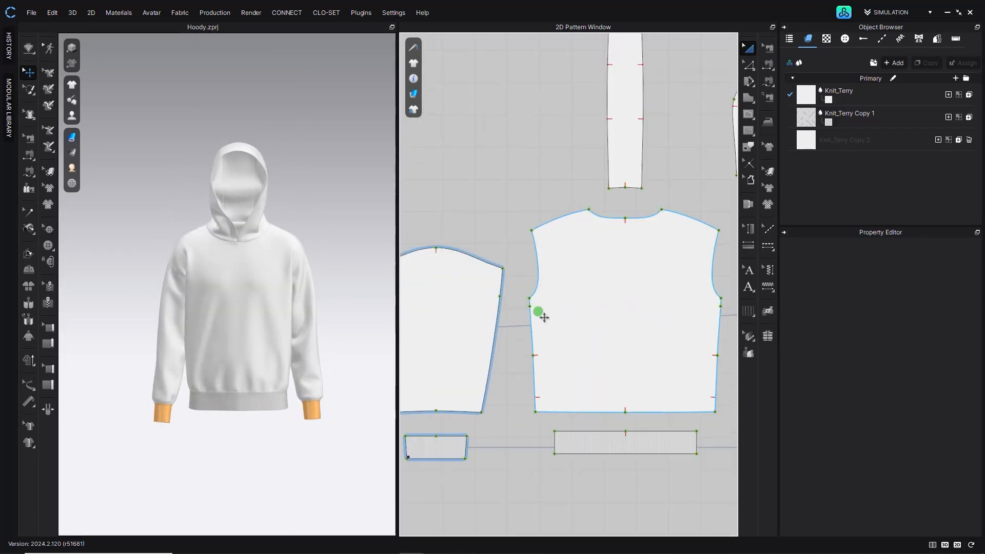
# - Delete both cuffs and the hem rib band patterns
pyautogui.moveTo(251, 328); pyautogui.dragTo(261, 329, button='right')
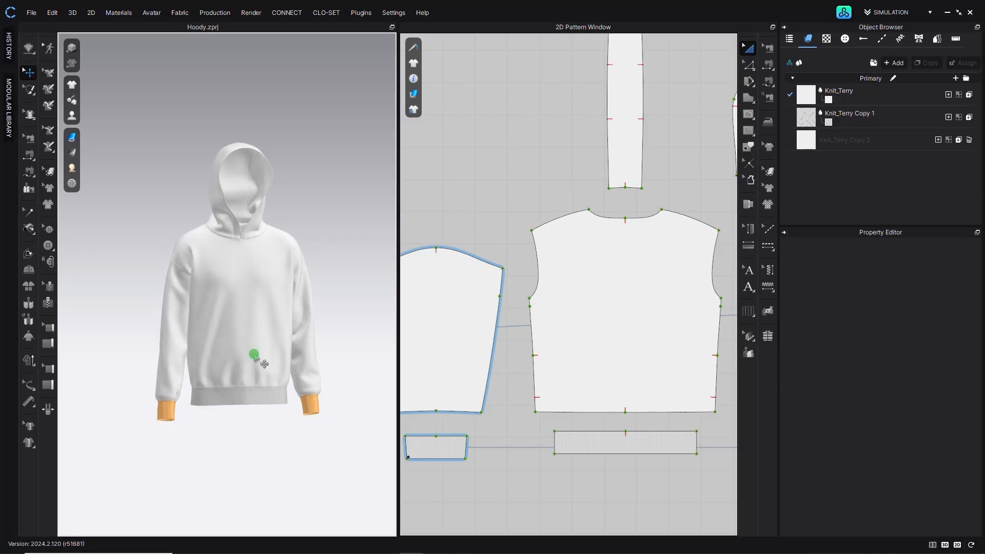
pyautogui.scroll(-4, 482, 462)
pyautogui.moveTo(482, 462); pyautogui.dragTo(480, 375, button='middle')
pyautogui.click(464, 370)
pyautogui.keyDown('shift'); pyautogui.click(542, 371); pyautogui.keyUp('shift')
pyautogui.keyDown('shift'); pyautogui.click(651, 372); pyautogui.keyUp('shift')
pyautogui.keyDown('shift'); pyautogui.click(705, 377); pyautogui.keyUp('shift')
pyautogui.press('Delete')
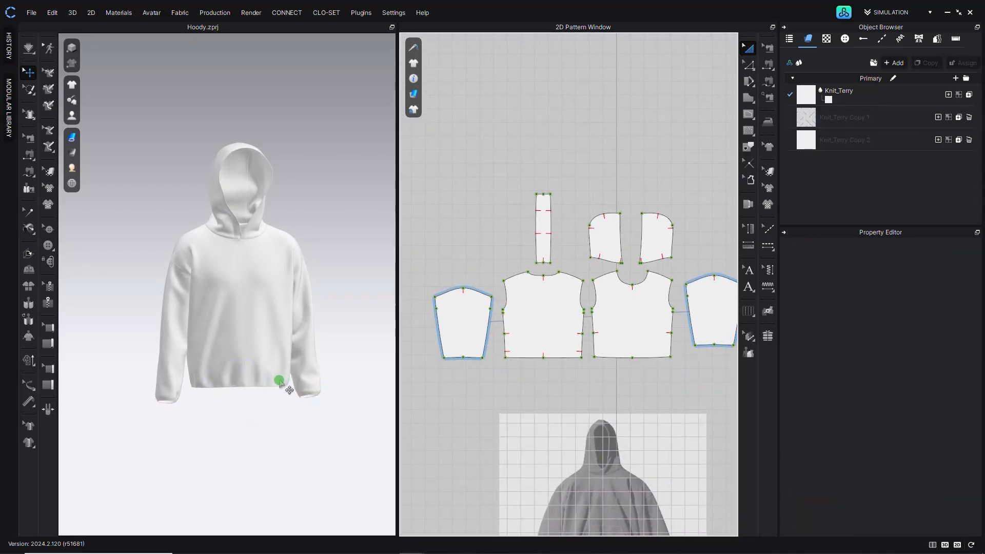
# - Apply the MV2_A_Wide pose to the male avatar from the library, keeping the avatar size
pyautogui.moveTo(268, 354); pyautogui.dragTo(244, 360, button='right')
pyautogui.scroll(2, 244, 360)
pyautogui.scroll(2, 211, 310)
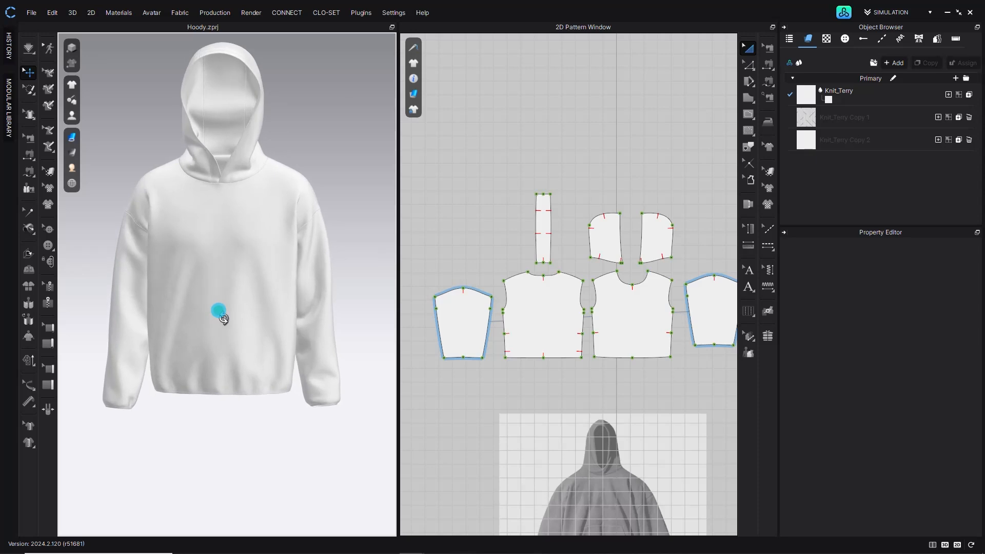
pyautogui.scroll(-3, 513, 334)
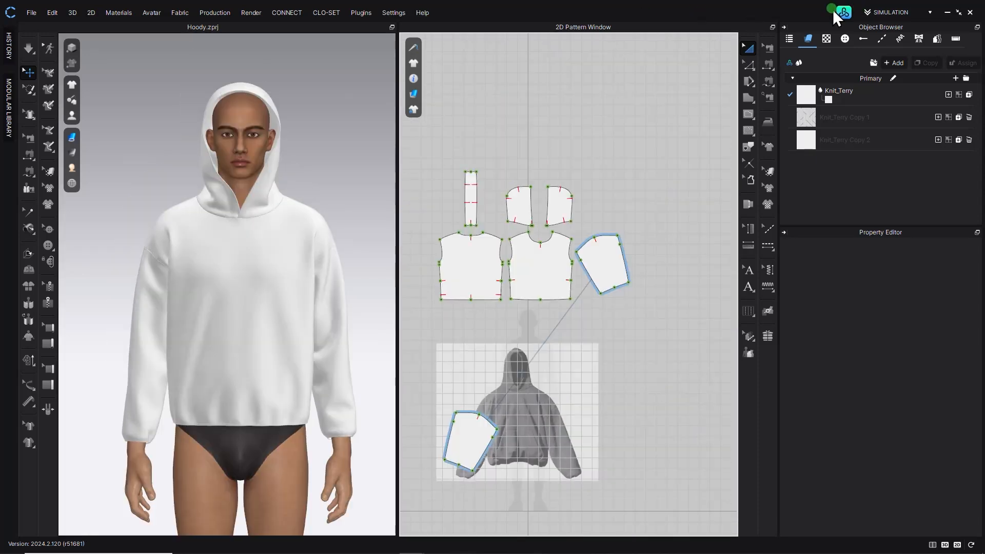
pyautogui.click(841, 10)
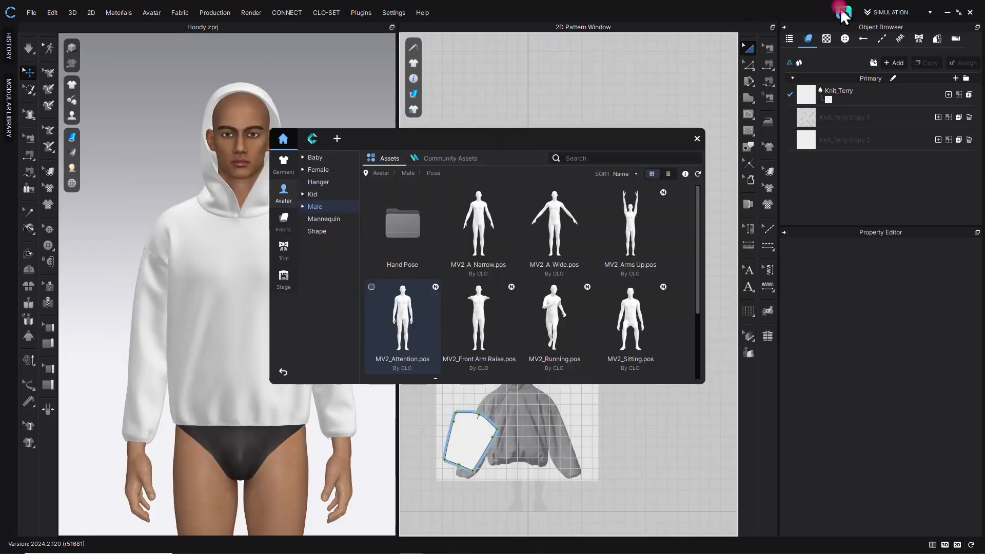
pyautogui.doubleClick(543, 221)
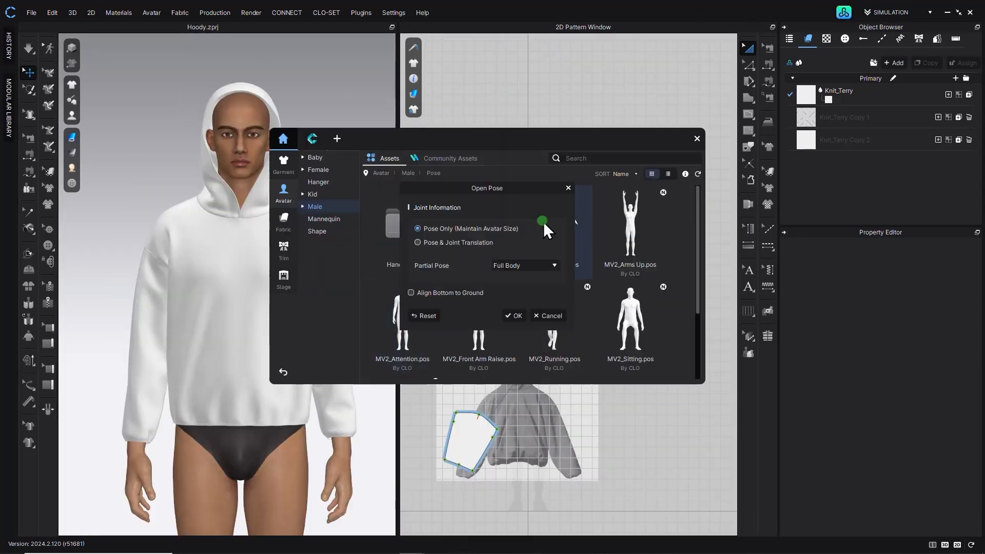
pyautogui.click(547, 334)
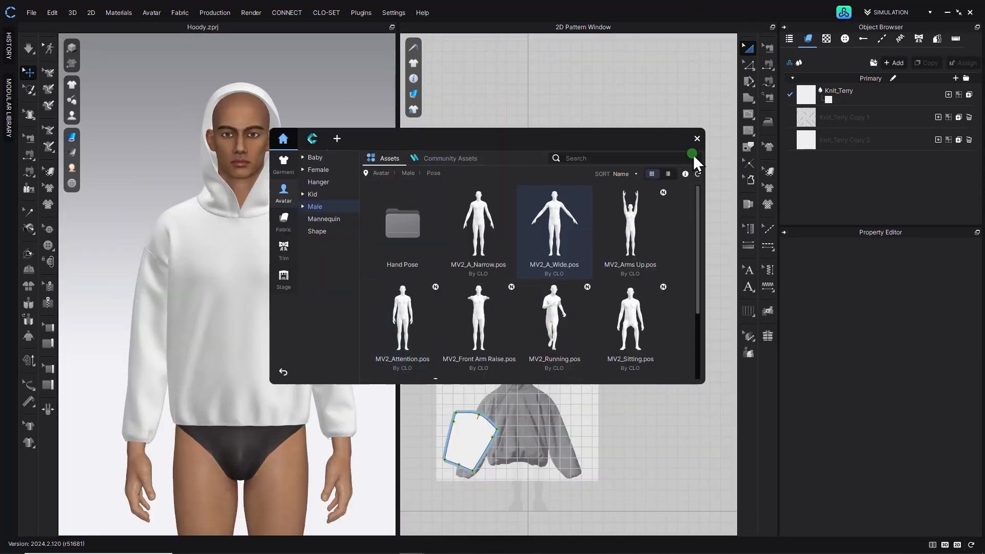
pyautogui.click(696, 139)
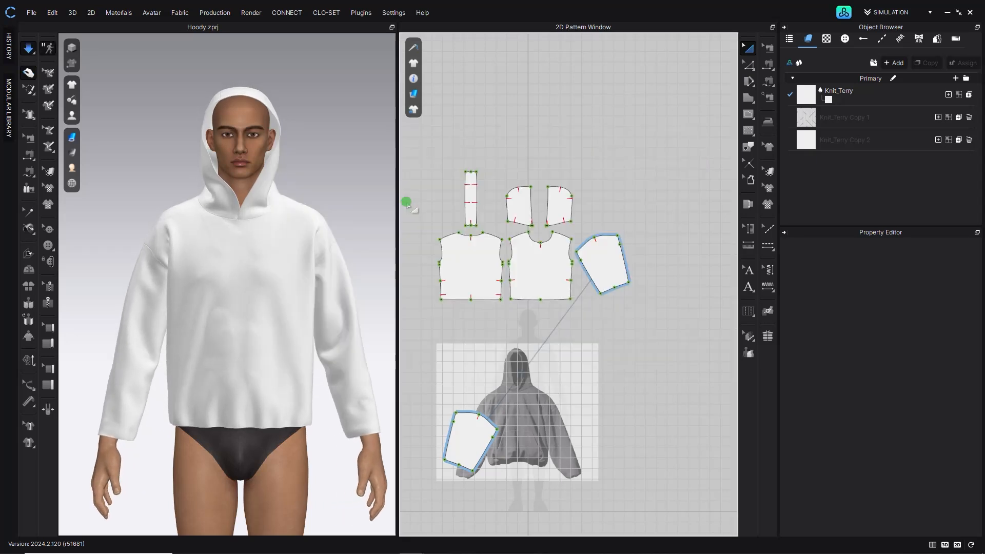
# - Simulate the hoodie on the posed avatar
pyautogui.moveTo(269, 209); pyautogui.dragTo(205, 260, button='right')
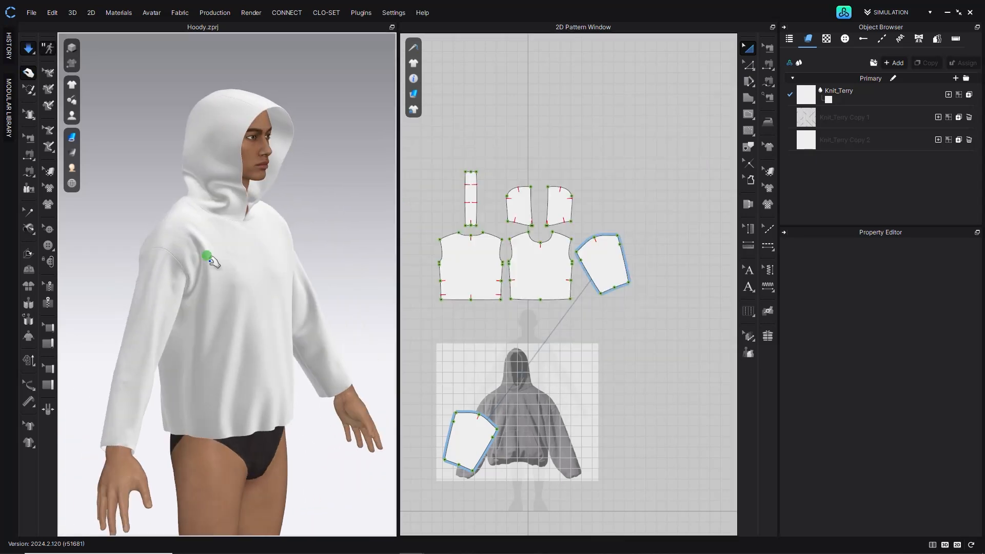
pyautogui.moveTo(286, 253); pyautogui.dragTo(237, 247, button='right')
pyautogui.press('space')
# - Move the sleeve pattern to the left of the front body in the 2D layout
pyautogui.scroll(3, 318, 259)
pyautogui.click(346, 258)
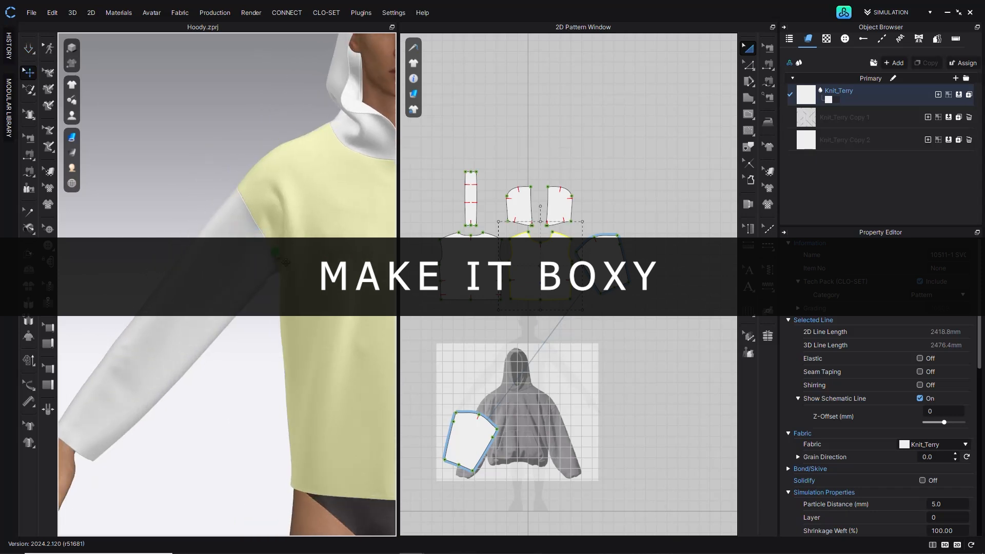
pyautogui.scroll(-2, 242, 251)
pyautogui.click(465, 380)
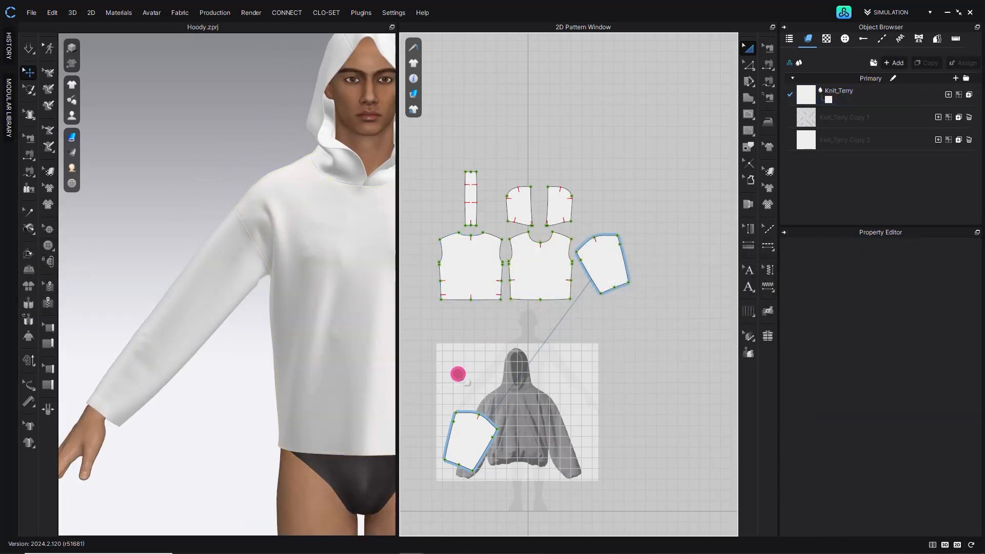
pyautogui.click(481, 434)
pyautogui.moveTo(443, 330); pyautogui.dragTo(523, 339, button='right')
pyautogui.moveTo(527, 337); pyautogui.dragTo(505, 338)
pyautogui.moveTo(526, 383); pyautogui.dragTo(501, 300)
pyautogui.scroll(5, 462, 253)
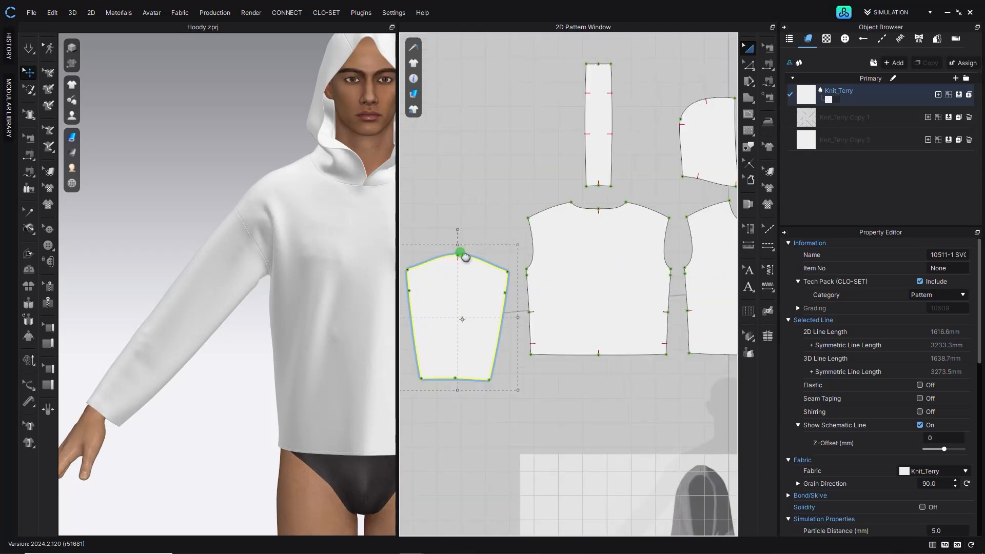
# - With Edit Pattern, select the shoulder lines of both body pieces and lower them slightly
pyautogui.click(748, 65)
pyautogui.click(489, 232)
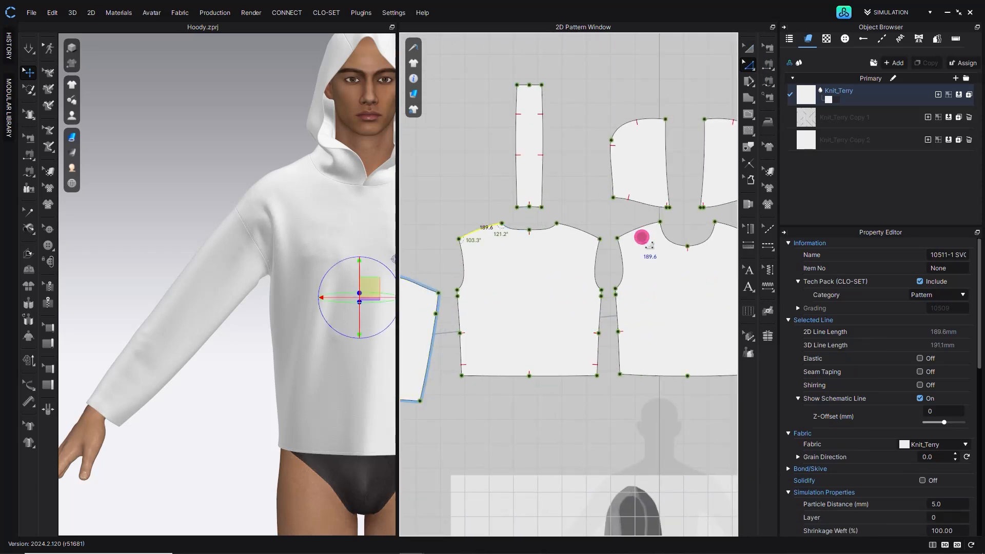
pyautogui.keyDown('shift'); pyautogui.click(592, 232); pyautogui.keyUp('shift')
pyautogui.keyDown('shift'); pyautogui.click(632, 227); pyautogui.keyUp('shift')
pyautogui.rightClick(631, 234)
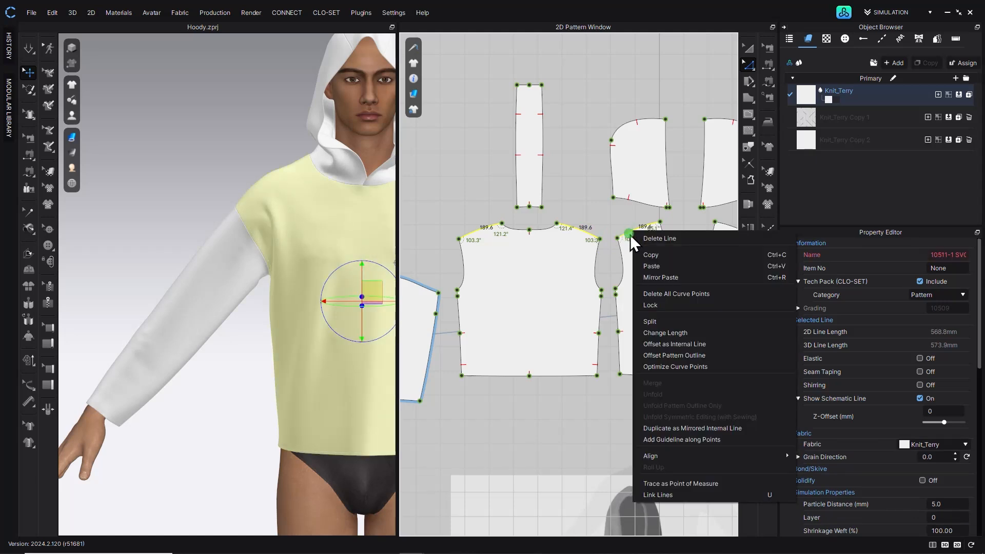
pyautogui.press('Escape')
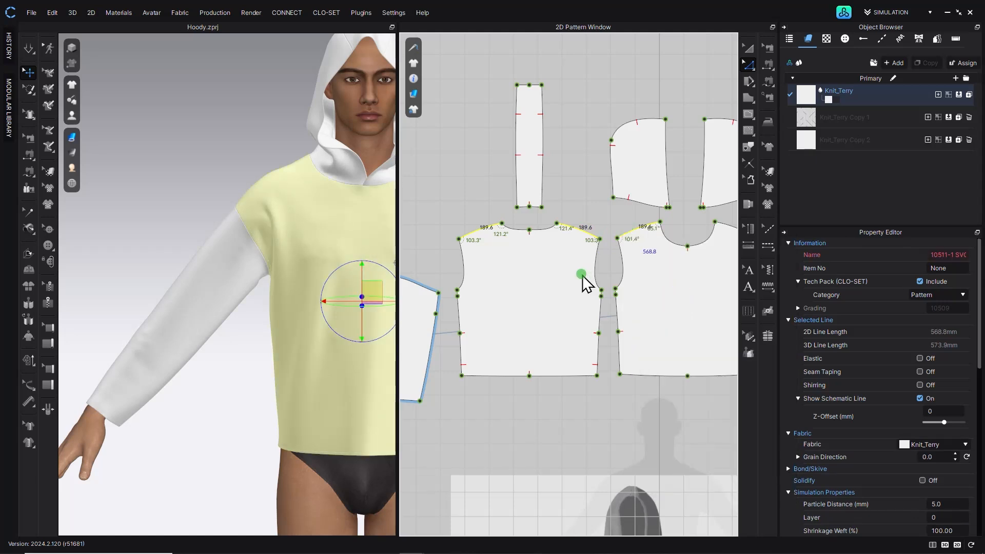
pyautogui.moveTo(451, 235); pyautogui.dragTo(447, 252)
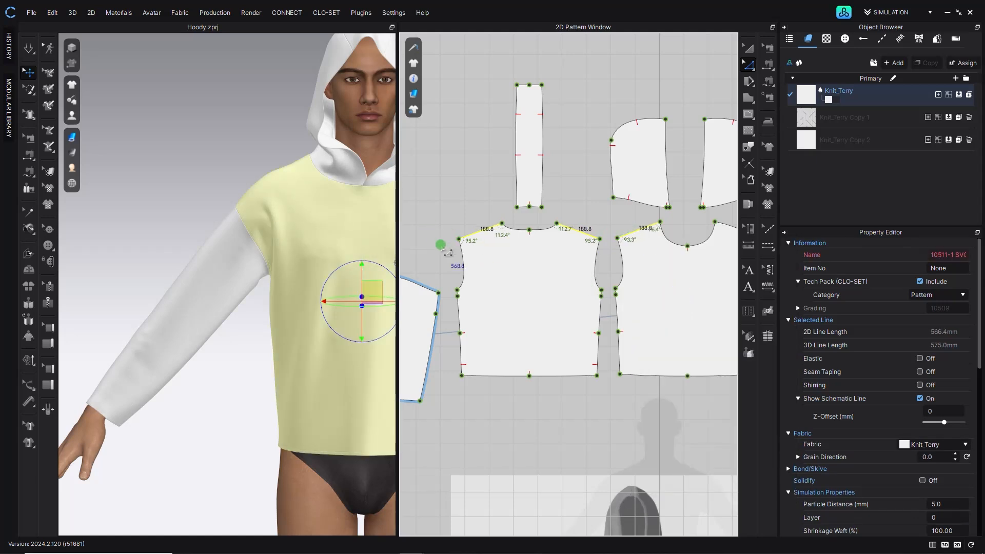
# - Select the armhole curves on both sides of the body pieces and remove their curve points
pyautogui.click(463, 268)
pyautogui.keyDown('shift'); pyautogui.click(612, 266); pyautogui.keyUp('shift')
pyautogui.keyDown('shift'); pyautogui.click(631, 275); pyautogui.keyUp('shift')
pyautogui.moveTo(632, 274); pyautogui.dragTo(458, 284, button='middle')
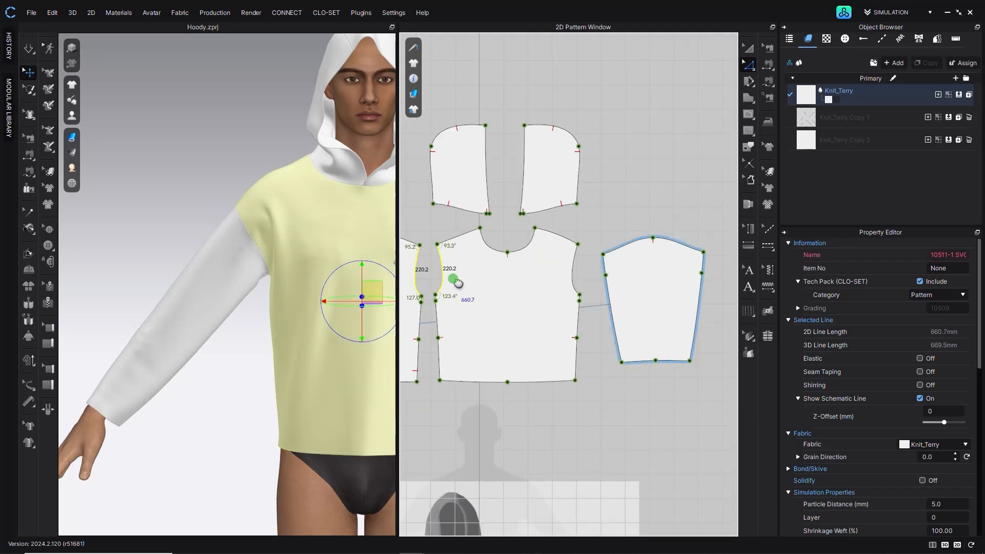
pyautogui.rightClick(575, 264)
pyautogui.click(616, 388)
pyautogui.click(616, 327)
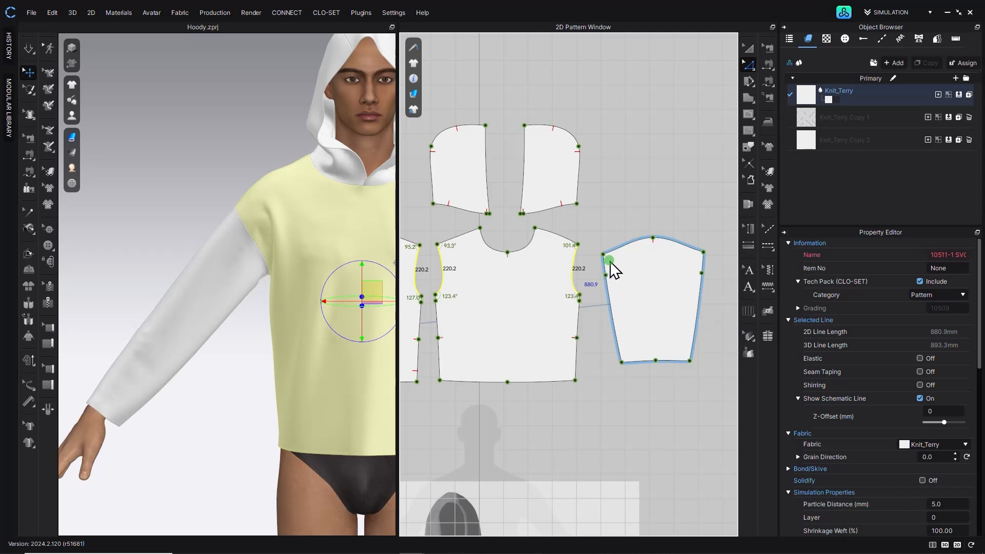
pyautogui.click(590, 304)
pyautogui.moveTo(590, 300); pyautogui.dragTo(418, 358)
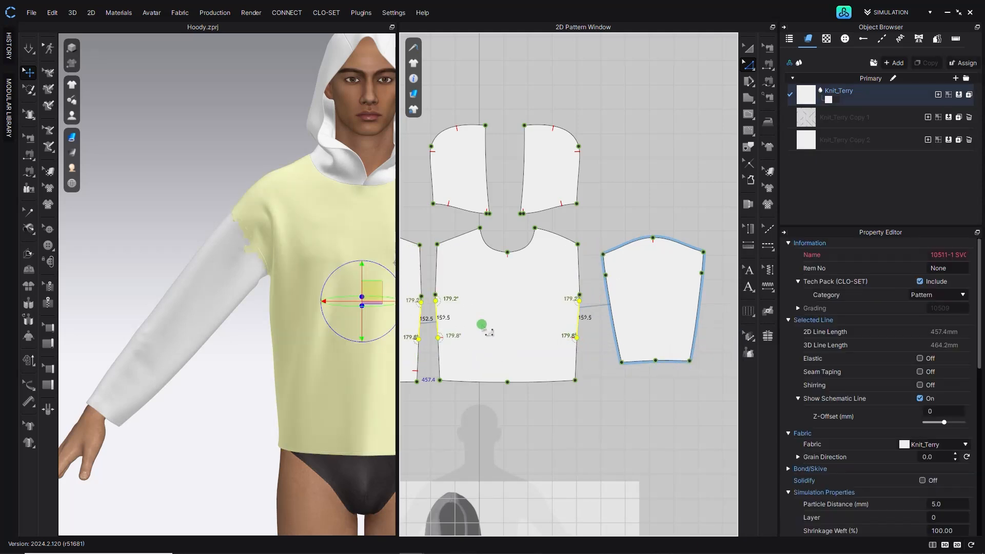
pyautogui.press('Delete')
# - Delete the remaining side seam points so the front body's side becomes one straight line
pyautogui.moveTo(475, 317); pyautogui.dragTo(615, 319, button='middle')
pyautogui.moveTo(406, 301); pyautogui.dragTo(443, 353)
pyautogui.press('Delete')
pyautogui.scroll(-5, 454, 309)
pyautogui.moveTo(455, 310); pyautogui.dragTo(480, 297, button='middle')
pyautogui.moveTo(448, 257); pyautogui.dragTo(470, 346)
pyautogui.scroll(5, 464, 287)
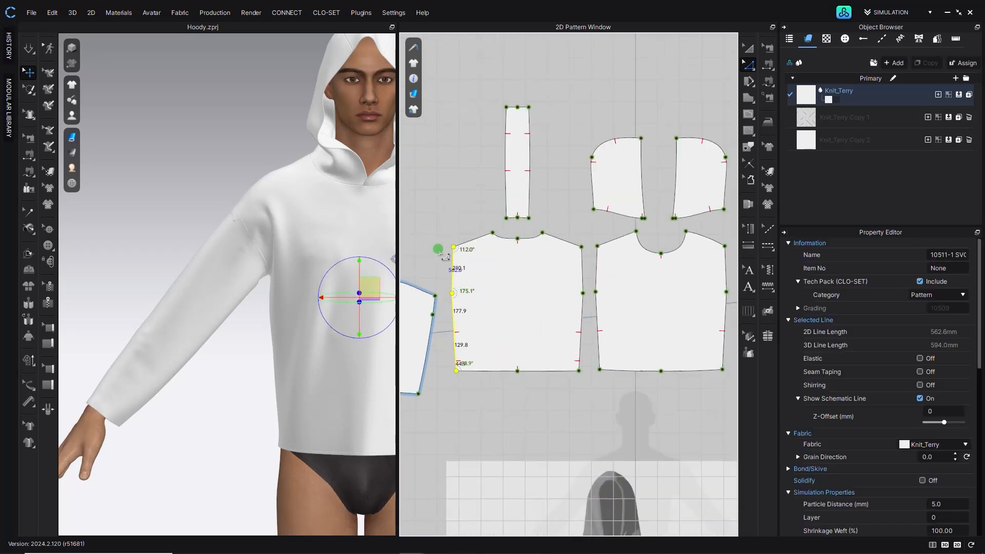
# - Align the front body's side seam points vertically and nudge them slightly outward
pyautogui.click(439, 250)
pyautogui.click(454, 247)
pyautogui.click(439, 253)
pyautogui.click(454, 248)
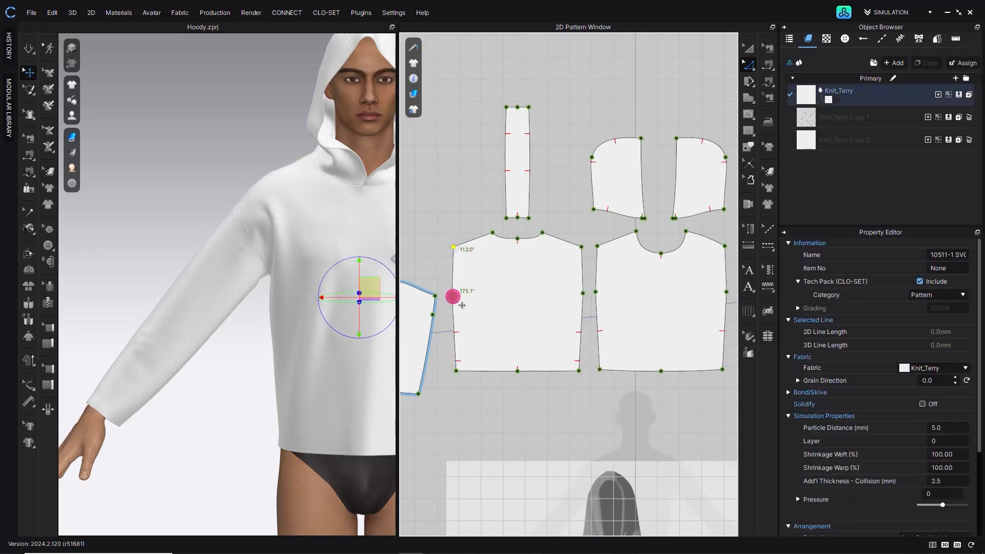
pyautogui.rightClick(456, 369)
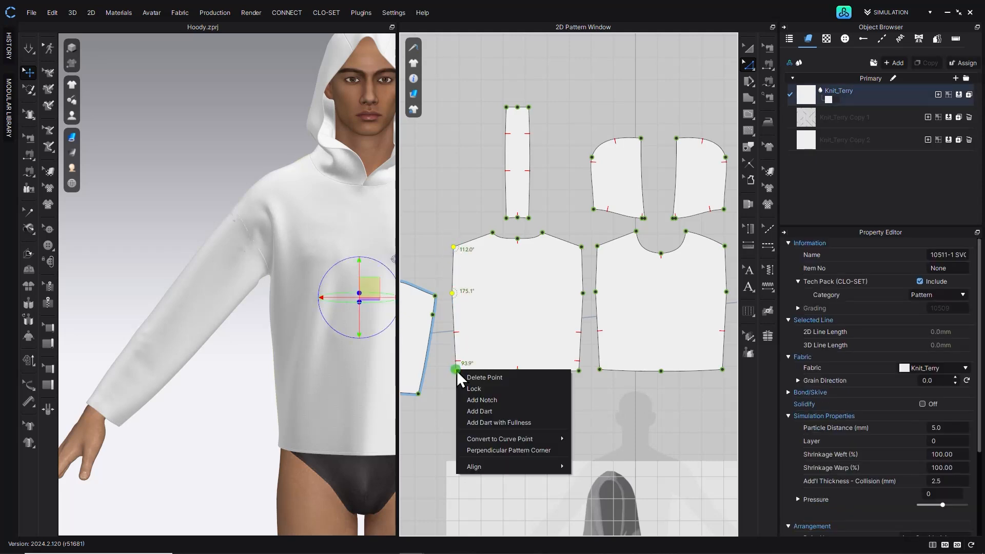
pyautogui.click(493, 463)
pyautogui.click(608, 455)
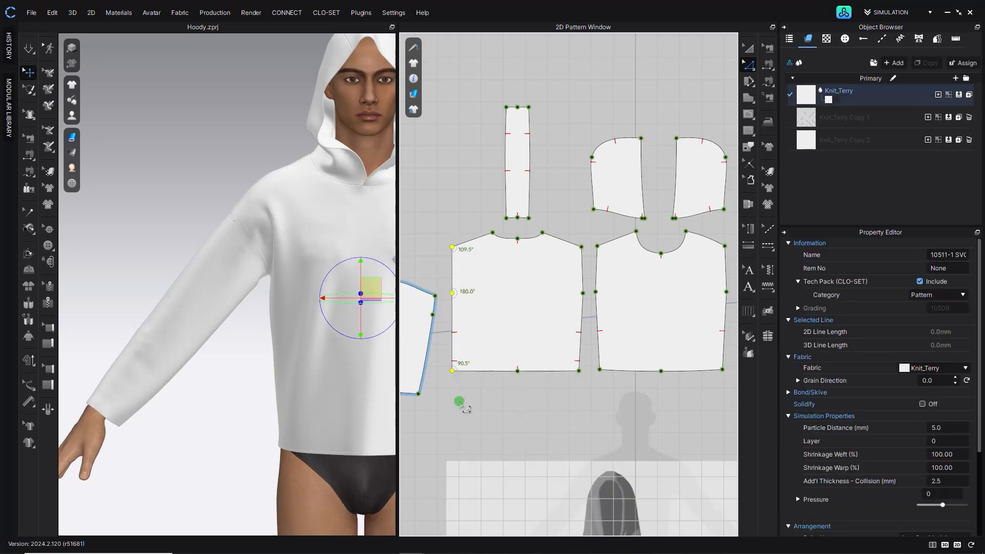
pyautogui.press('Left')
pyautogui.press('Left')
pyautogui.press('Left')
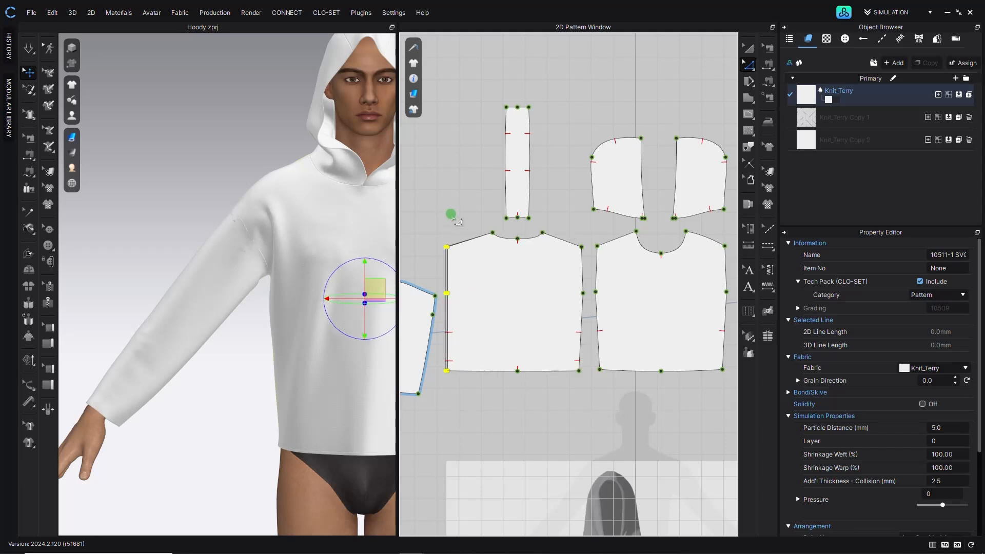
# - Align the back body's side seam points vertically and nudge them slightly outward
pyautogui.click(451, 214)
pyautogui.click(581, 247)
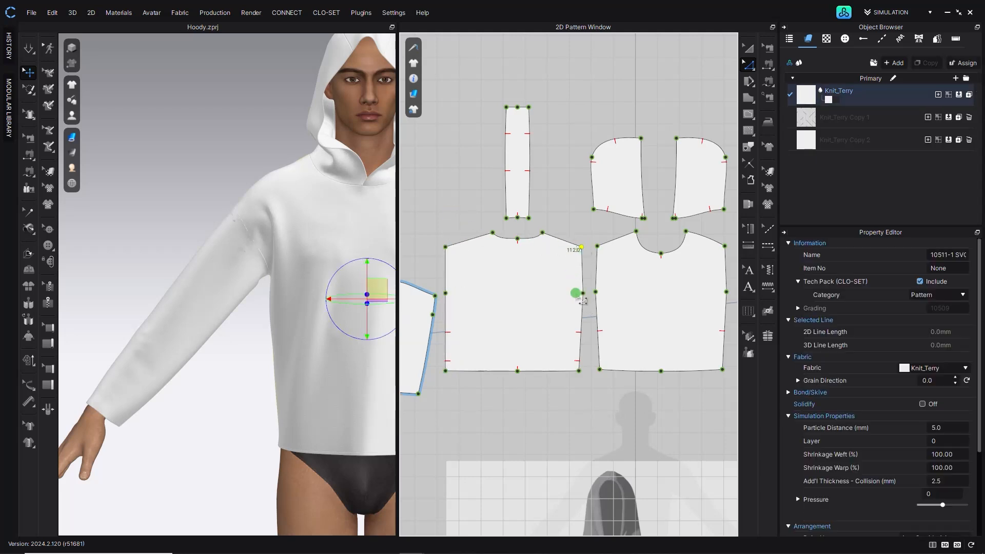
pyautogui.rightClick(578, 371)
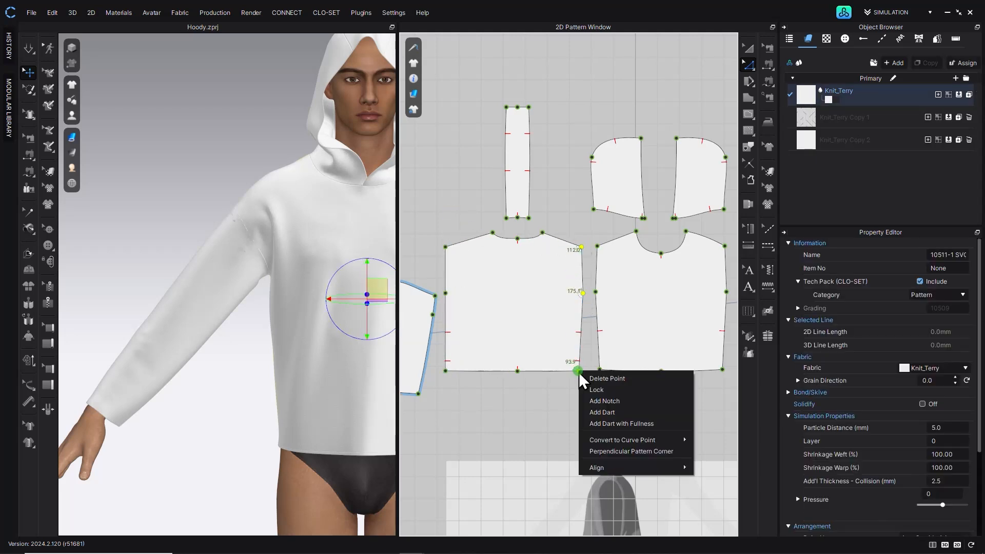
pyautogui.moveTo(623, 467)
pyautogui.click(711, 469)
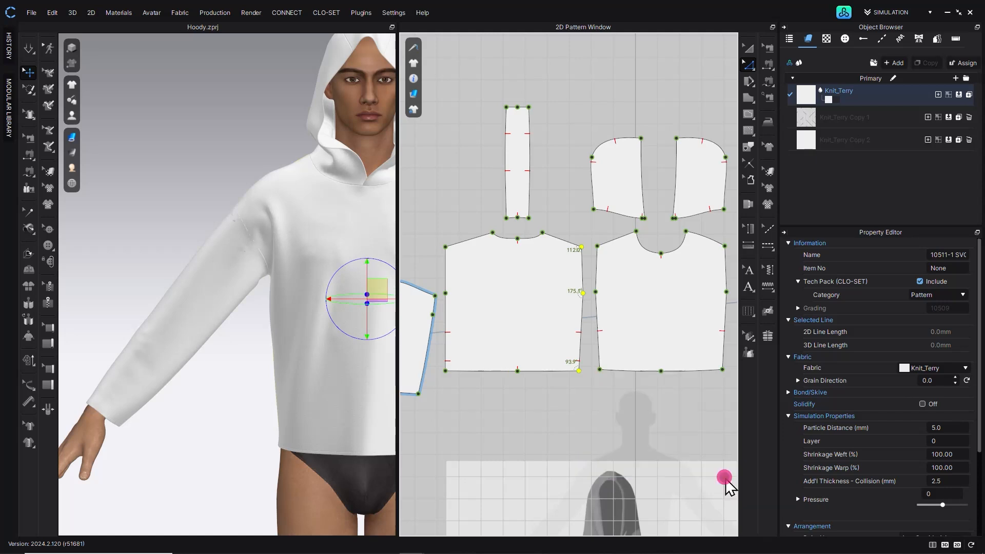
pyautogui.moveTo(518, 392); pyautogui.dragTo(560, 412)
pyautogui.press('Right')
pyautogui.press('Right')
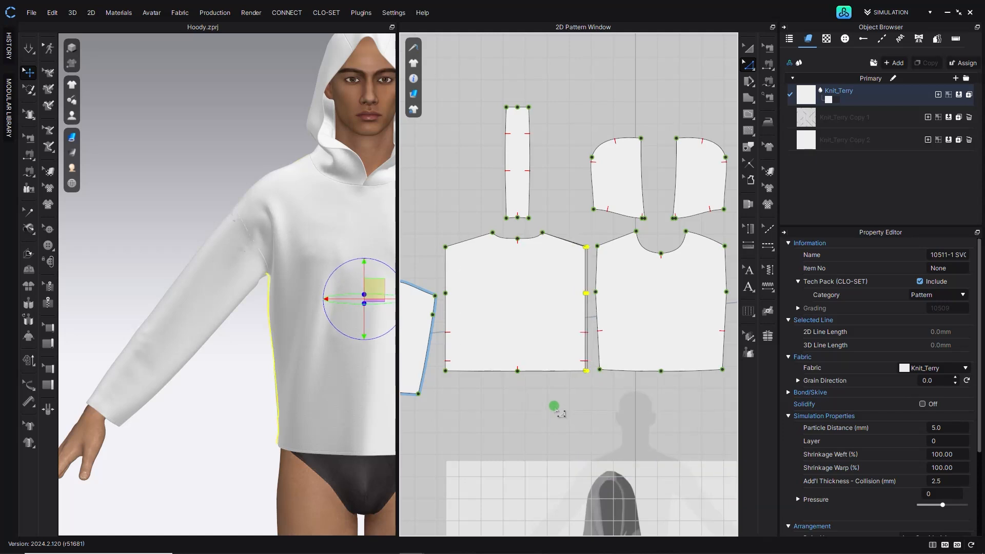
# - With Transform Pattern, reposition the body and sleeve pieces in the 2D window to space them apart
pyautogui.click(642, 284)
pyautogui.moveTo(642, 284); pyautogui.dragTo(569, 282, button='middle')
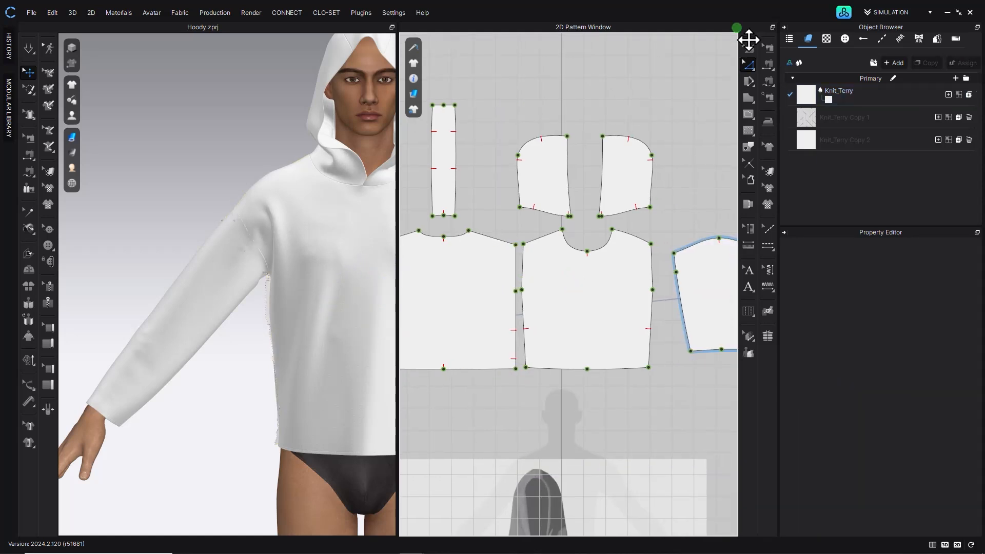
pyautogui.click(747, 47)
pyautogui.click(534, 176)
pyautogui.keyDown('shift'); pyautogui.click(621, 195); pyautogui.keyUp('shift')
pyautogui.keyDown('shift'); pyautogui.moveTo(621, 194); pyautogui.dragTo(622, 168); pyautogui.keyUp('shift')
pyautogui.moveTo(594, 299); pyautogui.dragTo(606, 300)
pyautogui.click(713, 192)
pyautogui.moveTo(676, 287); pyautogui.dragTo(547, 301, button='middle')
pyautogui.moveTo(584, 303); pyautogui.dragTo(609, 303)
pyautogui.moveTo(609, 304); pyautogui.dragTo(697, 304, button='middle')
# - With Edit Pattern, align the front body's other side seam points vertically and nudge them slightly outward
pyautogui.click(748, 65)
pyautogui.click(494, 304)
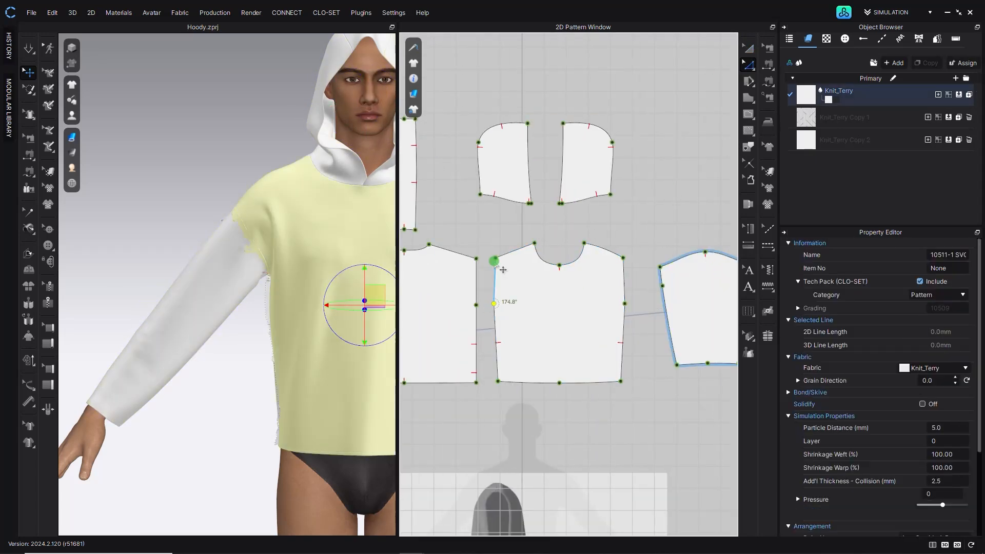
pyautogui.rightClick(496, 382)
pyautogui.click(618, 461)
pyautogui.press('Left')
pyautogui.press('Left')
pyautogui.press('Left')
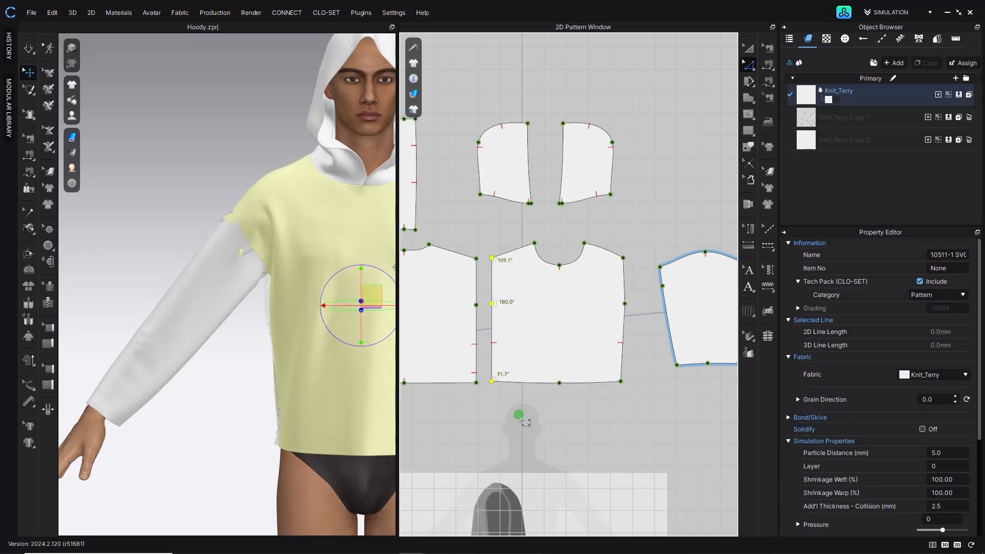
# - Align the side seam points on the front body's opposite side vertically
pyautogui.click(598, 318)
pyautogui.click(627, 302)
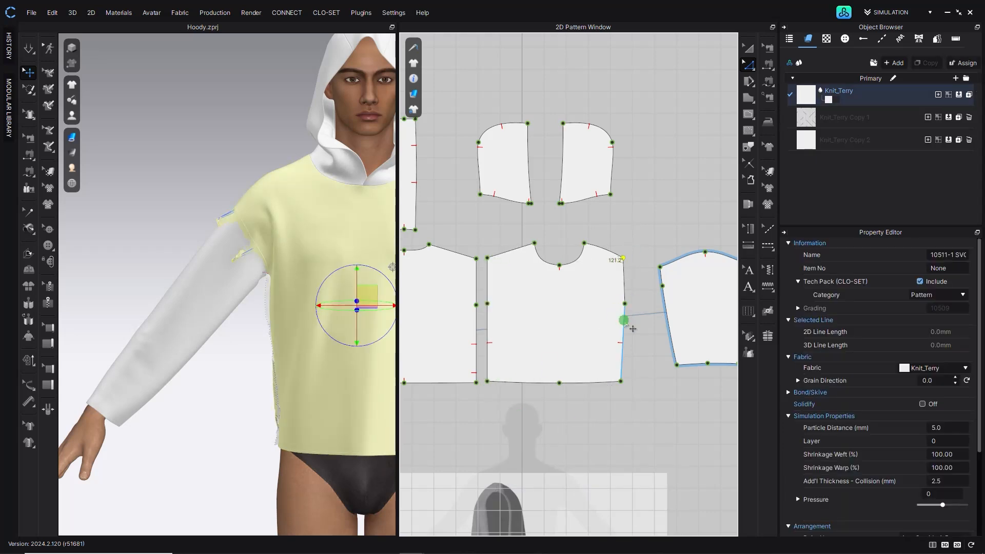
pyautogui.rightClick(623, 379)
pyautogui.click(745, 464)
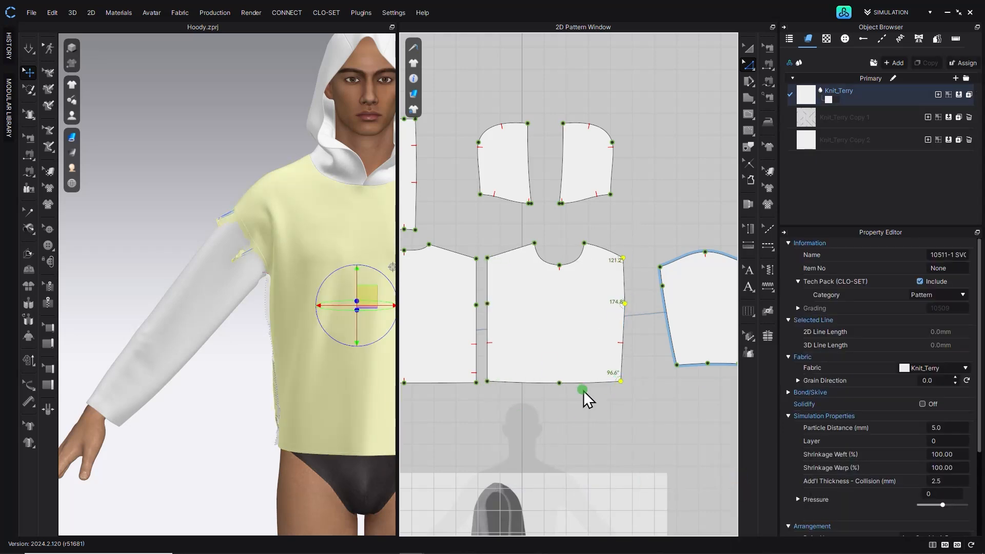
pyautogui.click(589, 416)
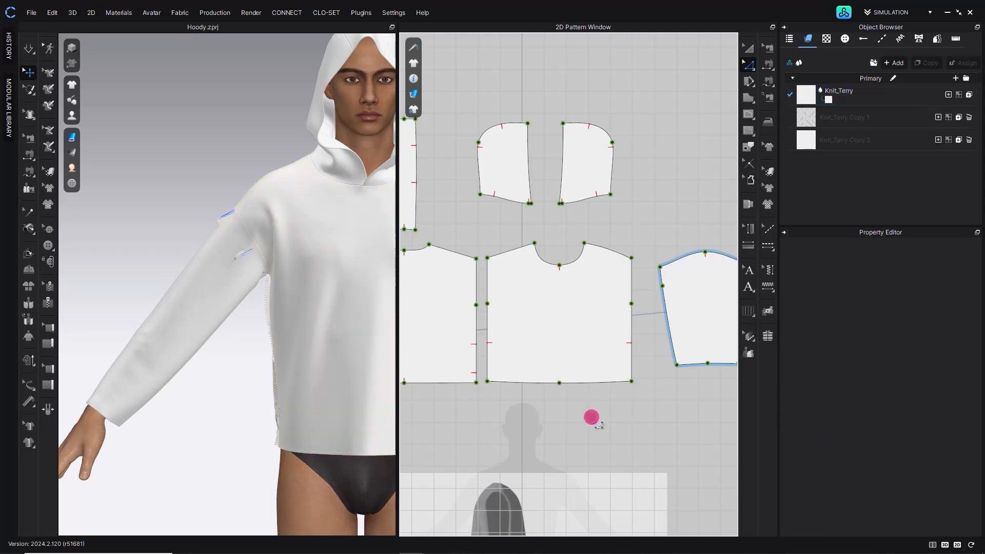
# - Delete all curve points from the front body's shoulder line
pyautogui.moveTo(520, 272); pyautogui.dragTo(595, 310, button='middle')
pyautogui.rightClick(693, 290)
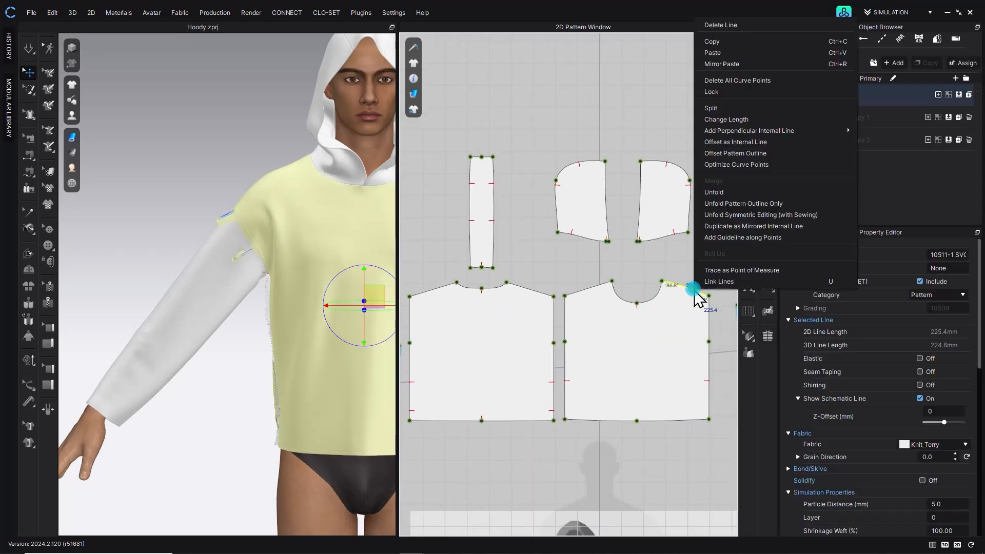
pyautogui.click(732, 81)
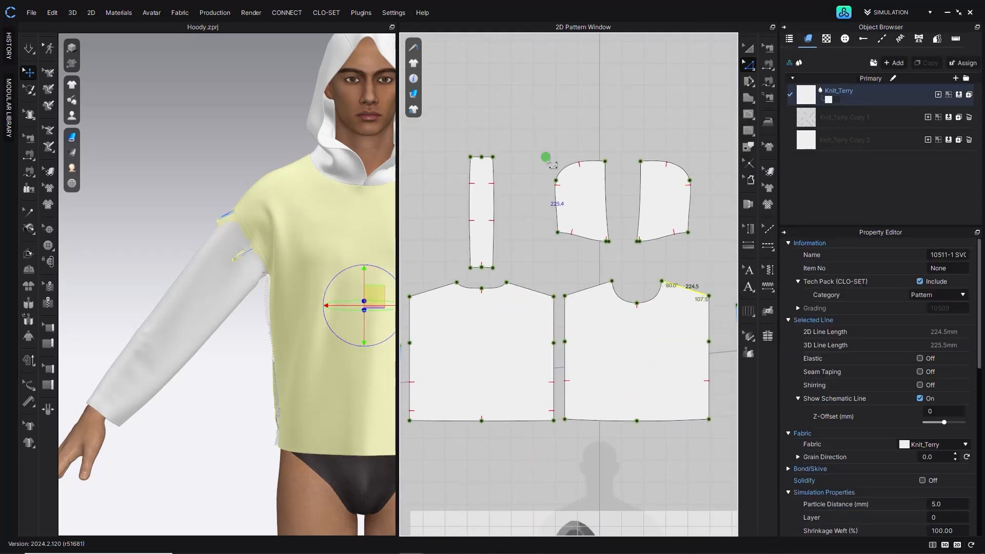
# - Inspect the body side seams and the sleeve piece in the 2D and 3D views
pyautogui.click(405, 283)
pyautogui.moveTo(312, 275); pyautogui.dragTo(338, 263, button='middle')
pyautogui.scroll(-4, 458, 320)
pyautogui.moveTo(458, 321); pyautogui.dragTo(539, 284, button='middle')
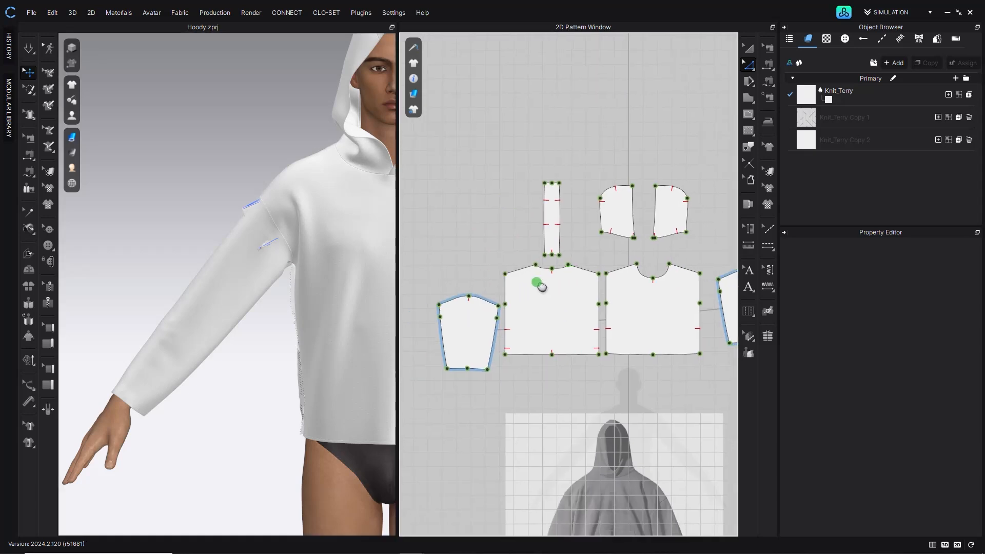
pyautogui.scroll(5, 460, 297)
pyautogui.click(495, 299)
pyautogui.click(539, 282)
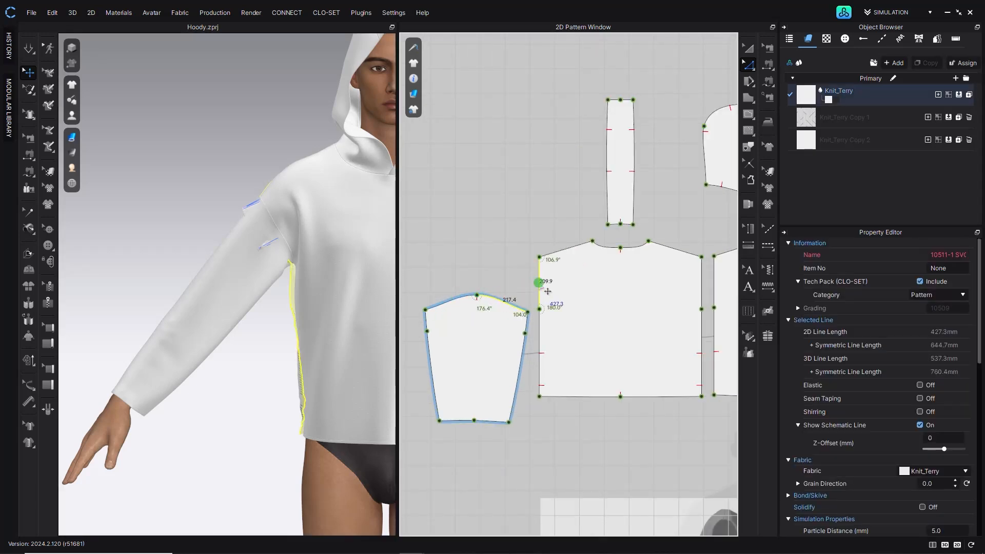
pyautogui.click(515, 275)
pyautogui.scroll(-3, 495, 264)
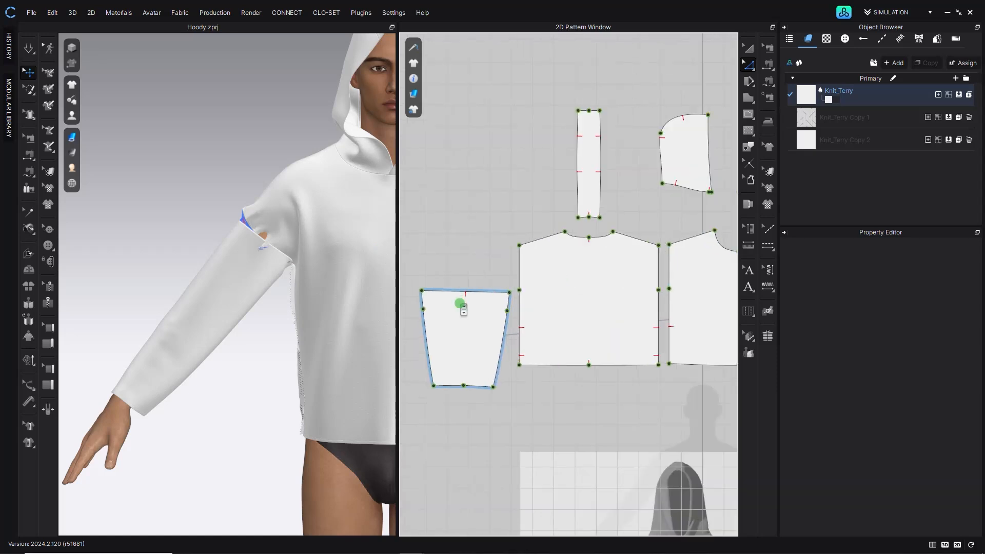
pyautogui.scroll(2, 462, 303)
# - Split the sleeve's top edge into two equal segments
pyautogui.rightClick(482, 288)
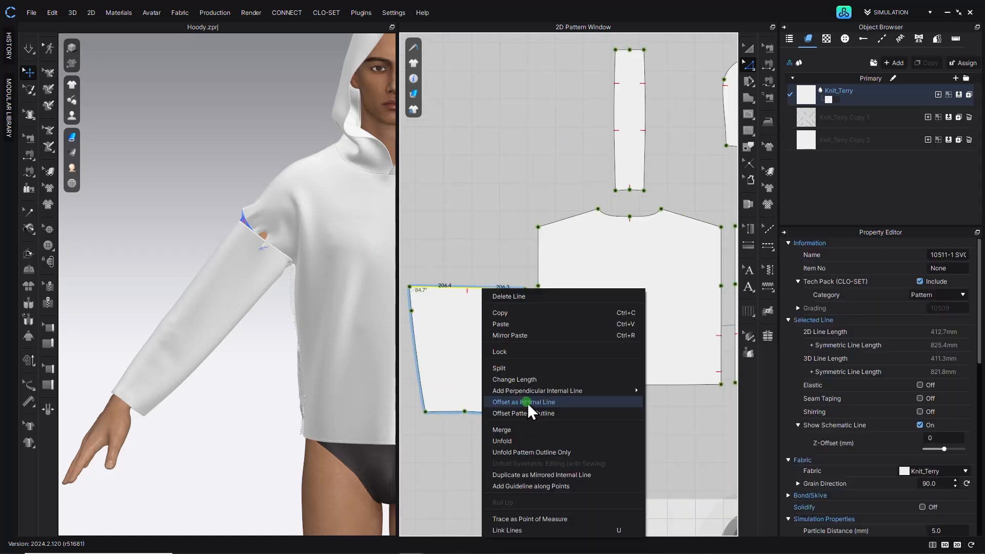
pyautogui.click(533, 369)
pyautogui.click(417, 298)
pyautogui.click(468, 363)
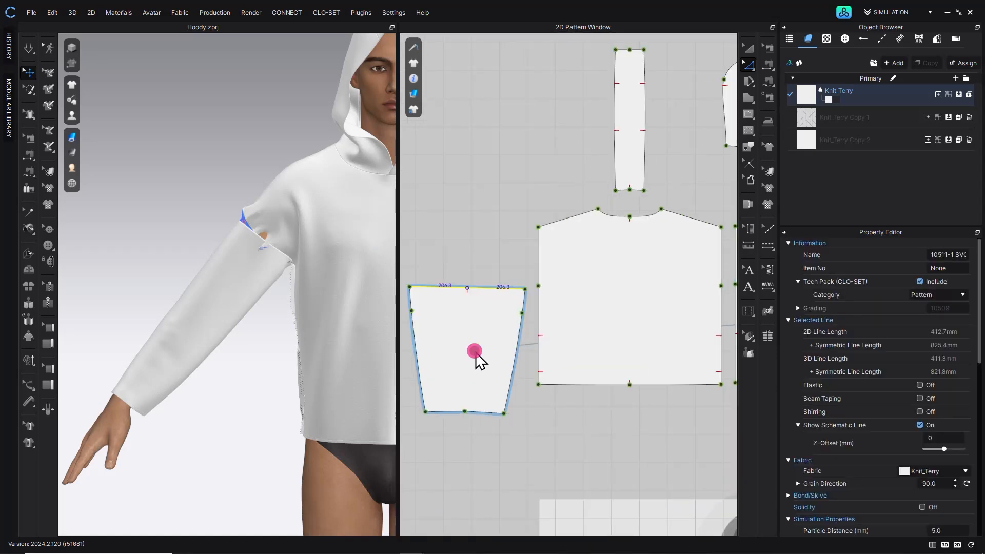
pyautogui.click(496, 288)
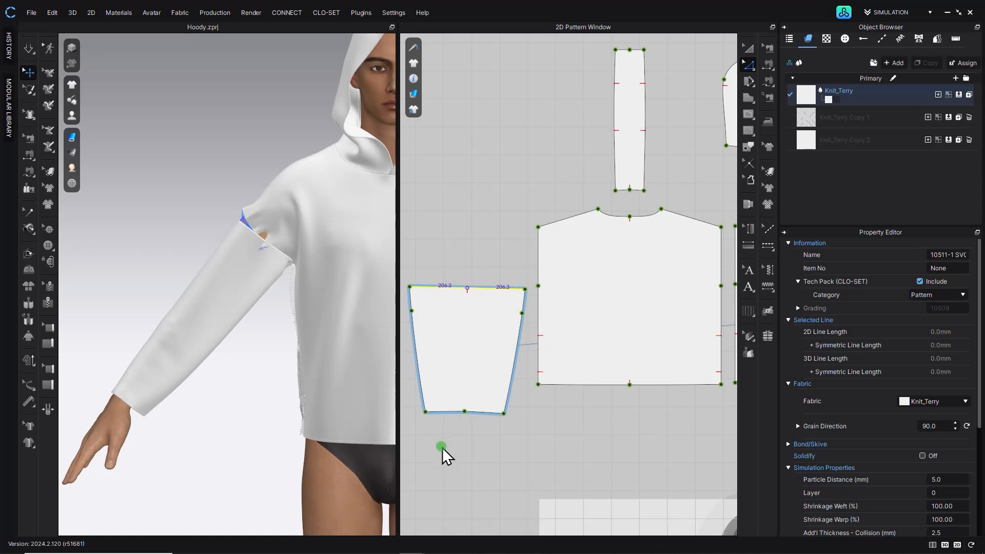
pyautogui.click(488, 425)
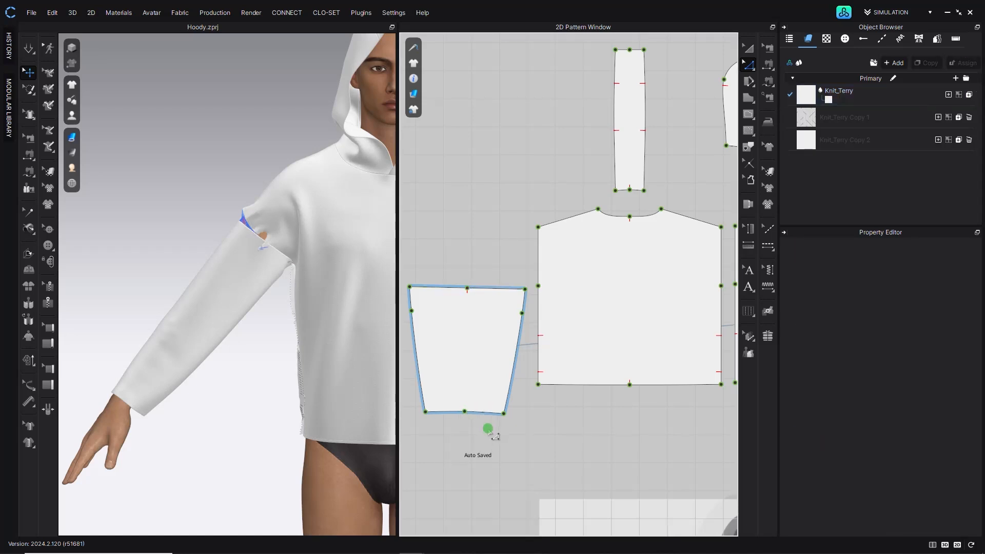
# - Delete the extra points along the sleeve's side seams
pyautogui.moveTo(457, 430); pyautogui.dragTo(471, 399)
pyautogui.press('Delete')
pyautogui.click(412, 311)
pyautogui.keyDown('shift'); pyautogui.click(520, 311); pyautogui.keyUp('shift')
pyautogui.click(508, 237)
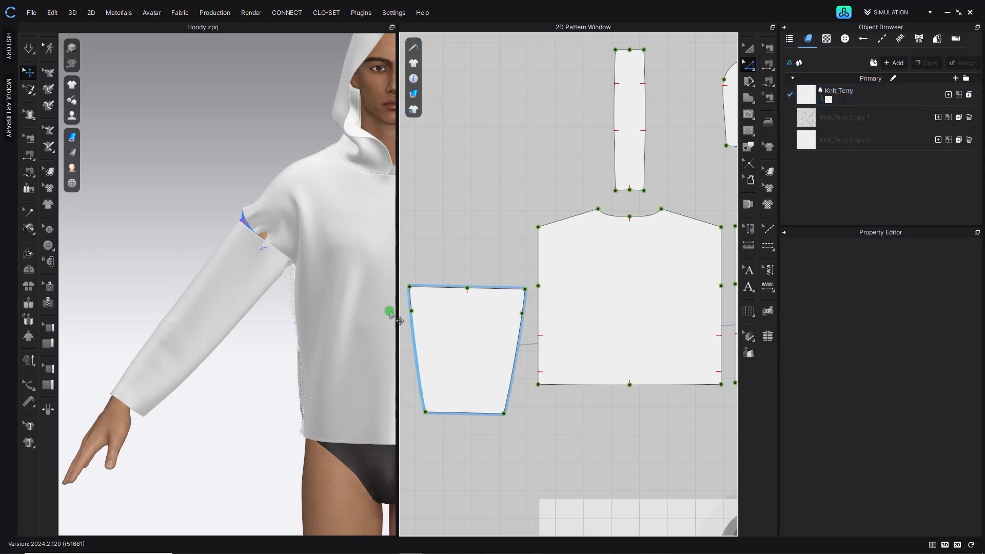
pyautogui.moveTo(408, 310); pyautogui.dragTo(450, 316, button='middle')
pyautogui.moveTo(438, 307); pyautogui.dragTo(568, 335)
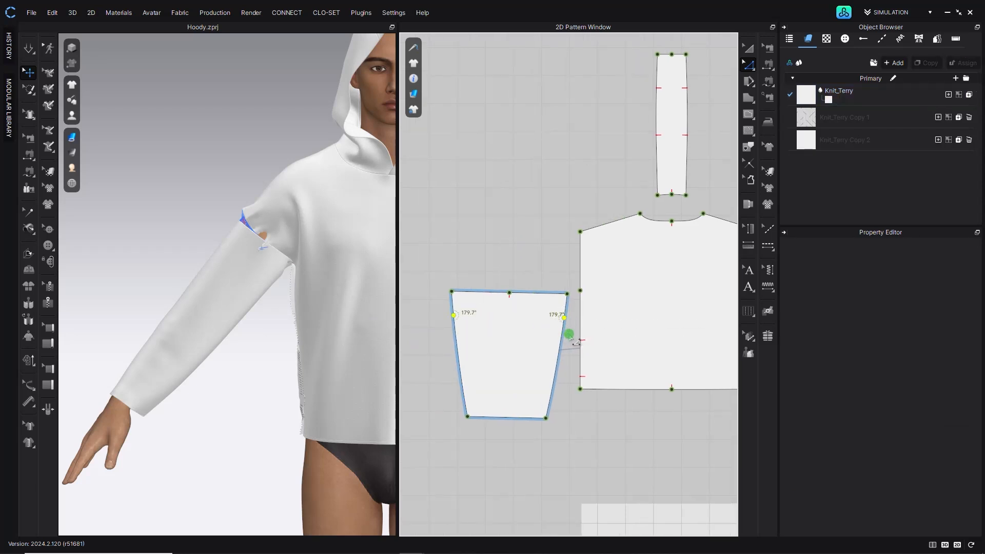
pyautogui.click(546, 293)
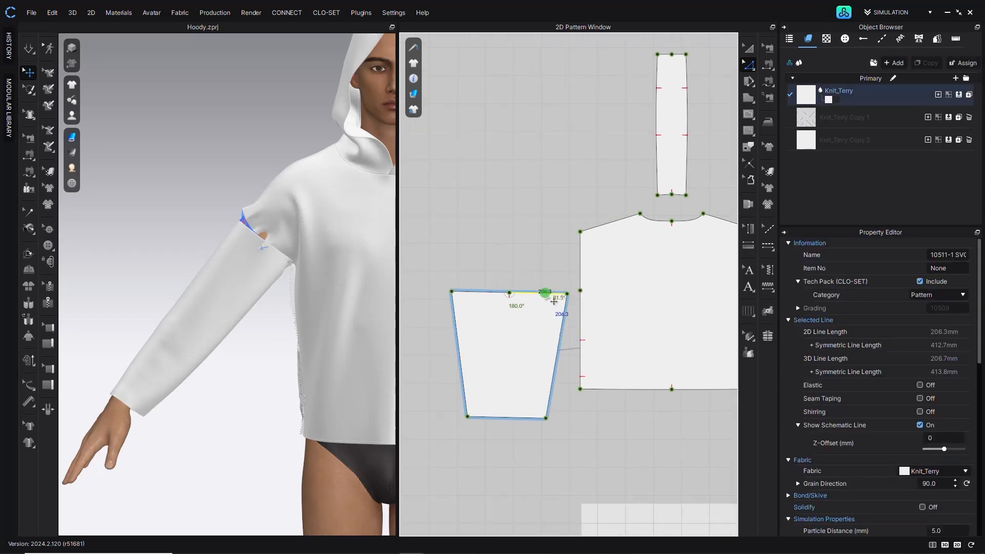
# - Examine the sleeve's top edge segments and corner angles
pyautogui.click(581, 267)
pyautogui.click(558, 271)
pyautogui.moveTo(557, 269); pyautogui.dragTo(494, 298, button='middle')
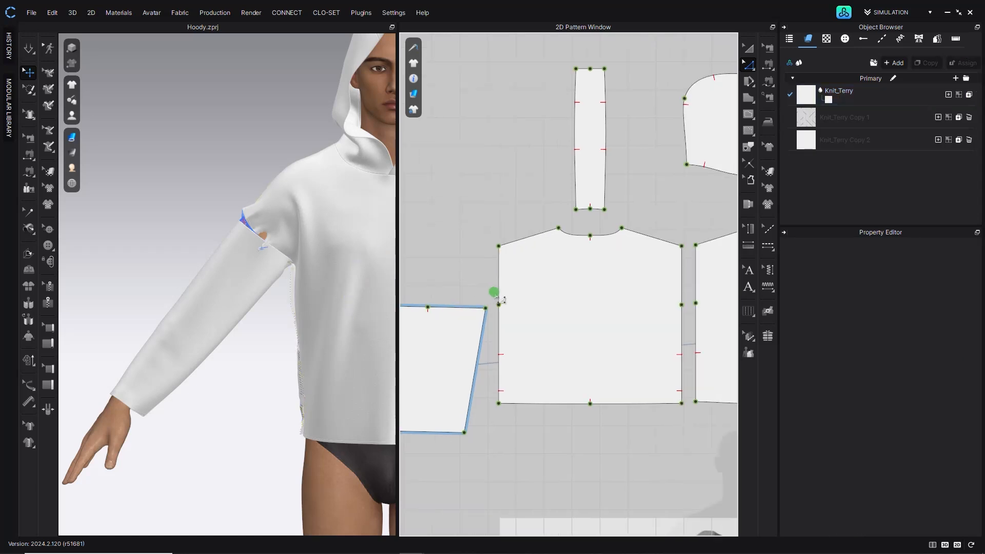
pyautogui.click(464, 307)
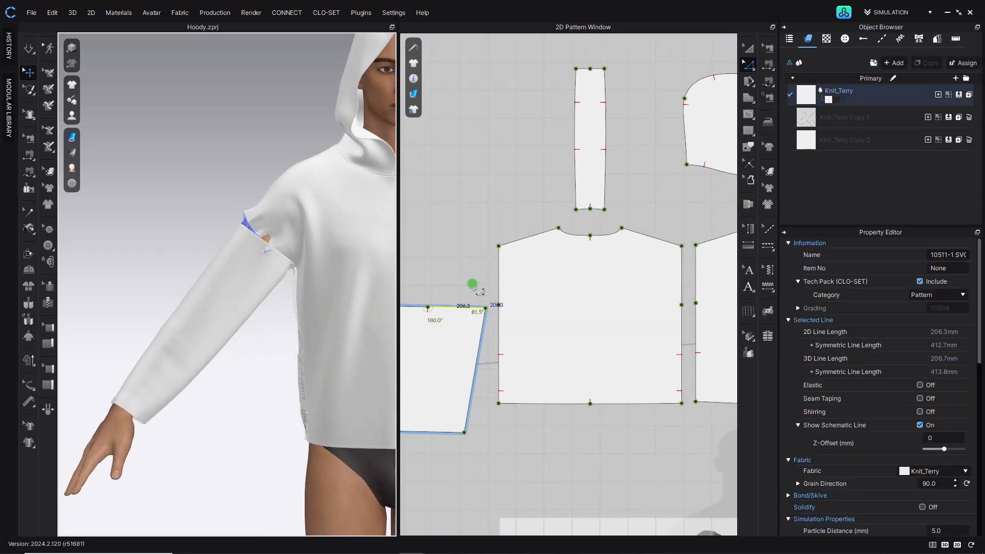
pyautogui.moveTo(473, 282); pyautogui.dragTo(505, 233, button='middle')
pyautogui.click(494, 242)
pyautogui.click(512, 256)
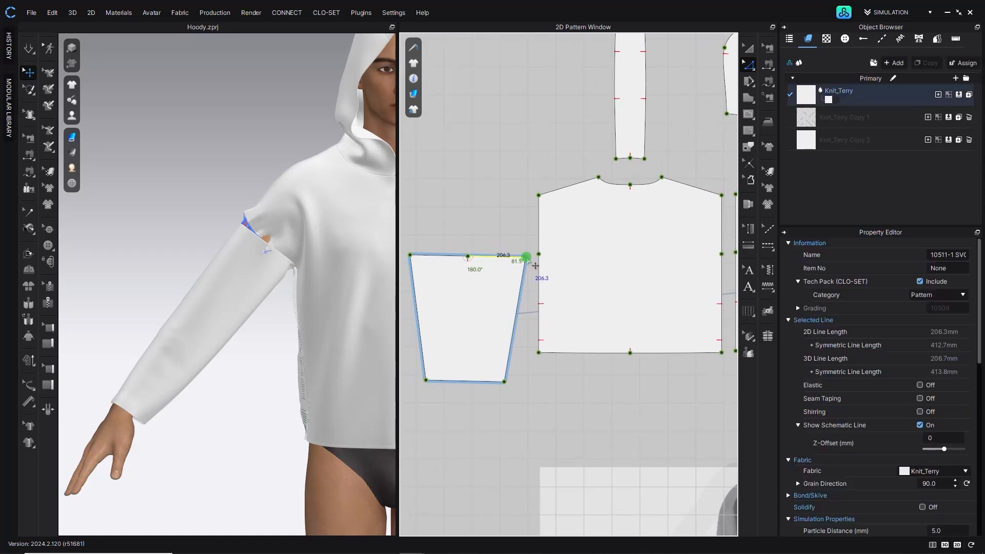
pyautogui.click(527, 257)
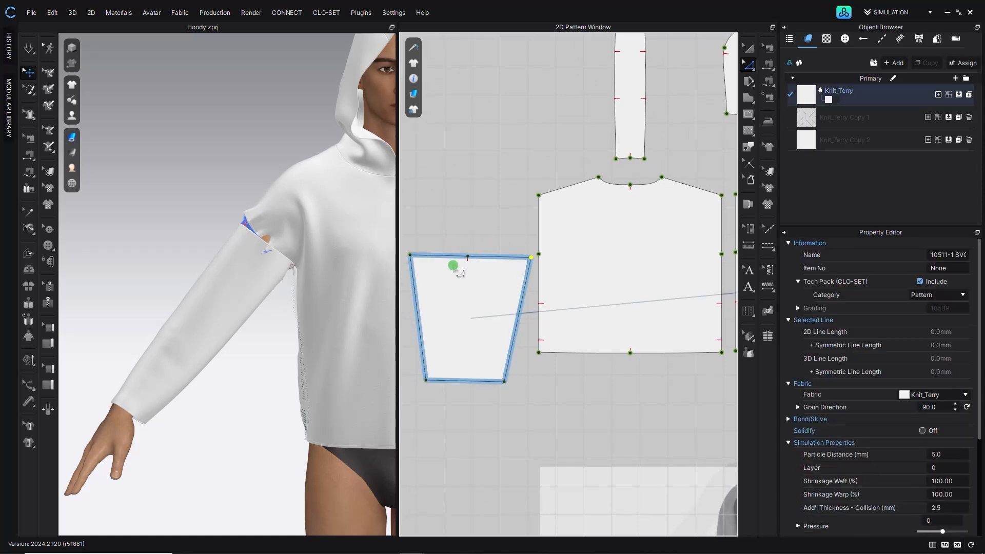
pyautogui.moveTo(429, 268)
pyautogui.mouseDown()
pyautogui.moveTo(411, 263)
pyautogui.moveTo(421, 263)
pyautogui.mouseUp()
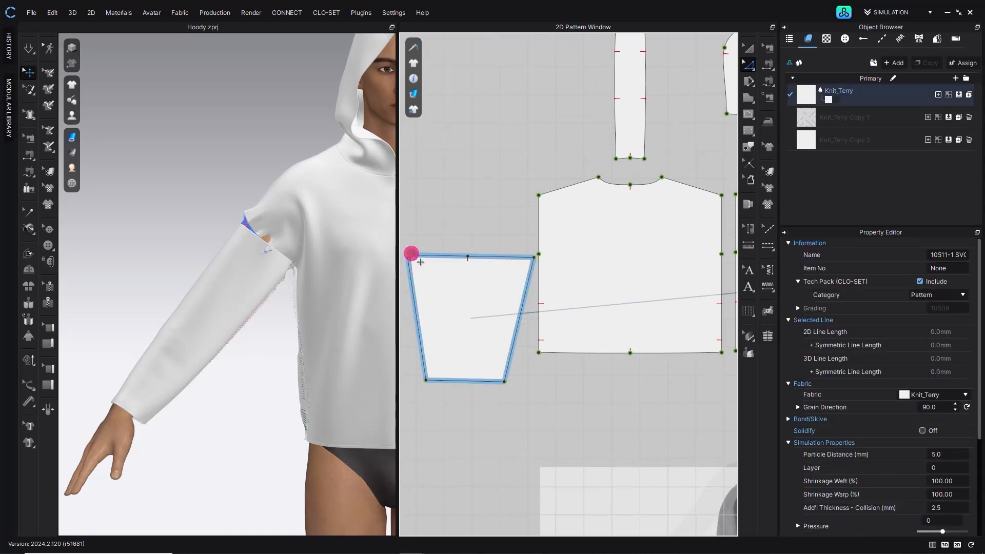
pyautogui.moveTo(452, 226); pyautogui.dragTo(488, 211, button='middle')
pyautogui.rightClick(502, 221)
pyautogui.click(494, 213)
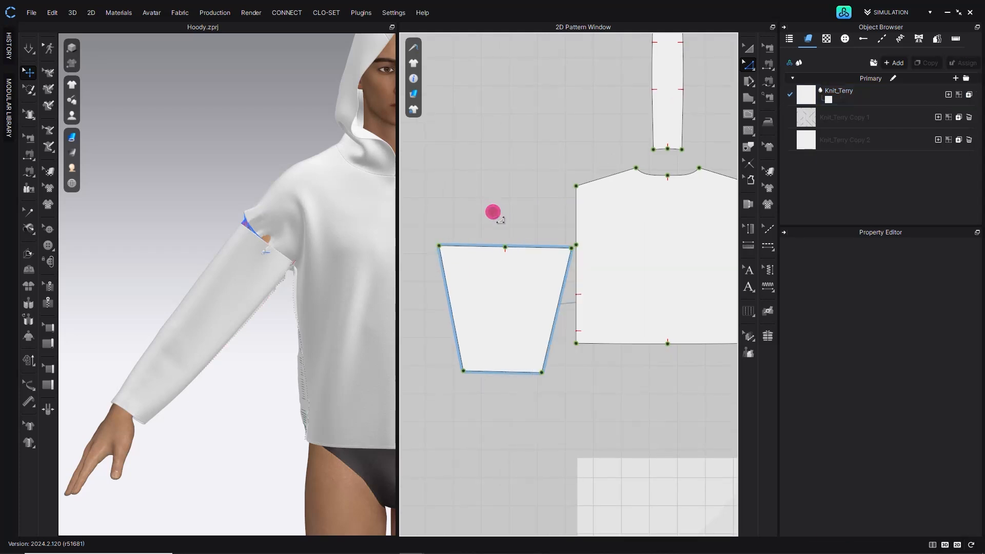
# - Try raising the center point of the sleeve's top edge, then undo the change
pyautogui.scroll(2, 500, 236)
pyautogui.scroll(1, 506, 250)
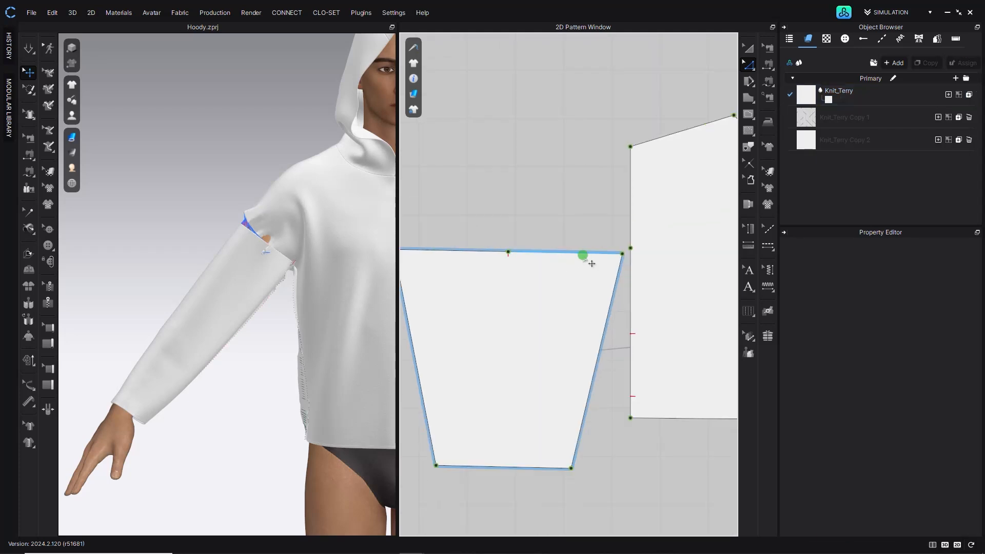
pyautogui.click(630, 260)
pyautogui.moveTo(516, 263); pyautogui.dragTo(517, 251)
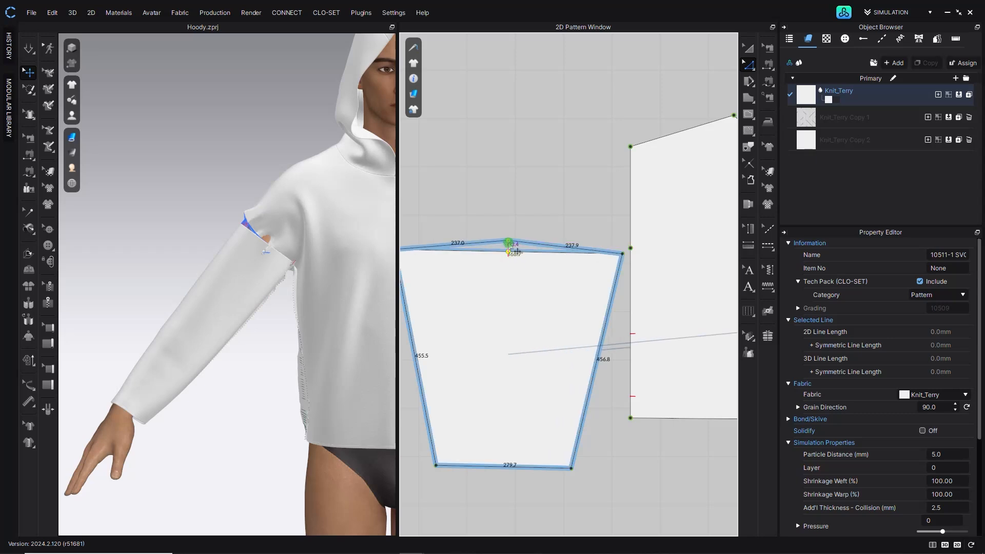
pyautogui.moveTo(544, 215); pyautogui.dragTo(544, 216)
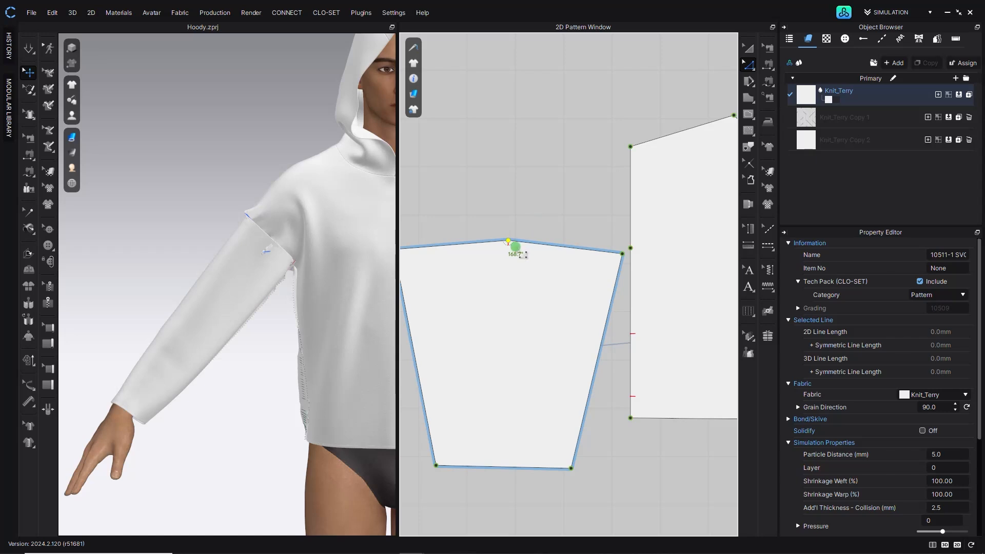
pyautogui.click(548, 202)
pyautogui.hotkey('ctrl', 'z')
pyautogui.hotkey('ctrl', 'z')
# - With Transform Pattern, rotate the sleeve piece to the X-Axis and shift it slightly into place
pyautogui.click(563, 162)
pyautogui.click(752, 45)
pyautogui.moveTo(496, 304); pyautogui.dragTo(531, 323, button='middle')
pyautogui.rightClick(527, 321)
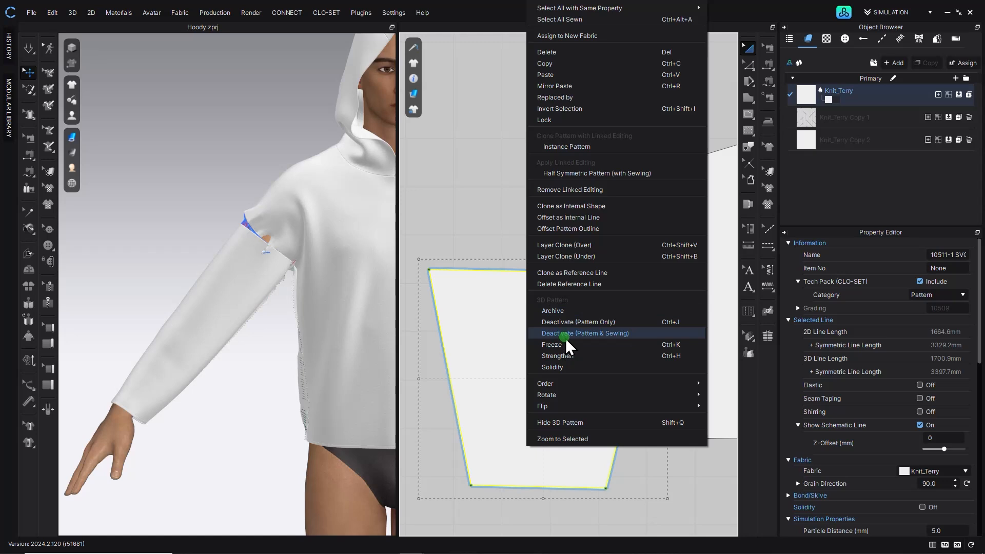
pyautogui.moveTo(586, 396)
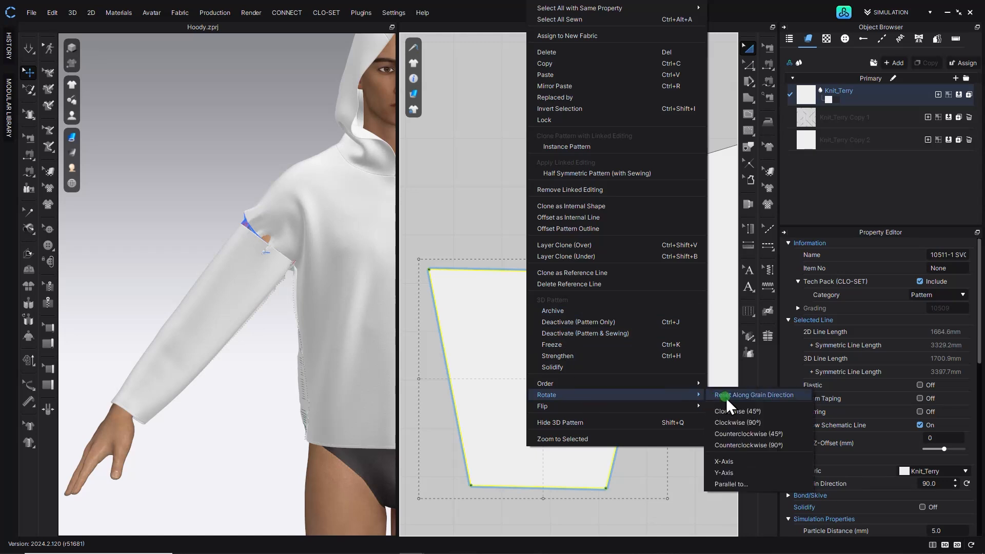
pyautogui.click(730, 464)
pyautogui.click(477, 142)
pyautogui.moveTo(516, 322); pyautogui.dragTo(497, 322)
pyautogui.click(598, 151)
# - With Edit Pattern, raise the sleeve's top center point into a peaked cap and lower it slightly to fine-tune
pyautogui.click(747, 66)
pyautogui.moveTo(531, 282); pyautogui.dragTo(533, 253)
pyautogui.click(688, 131)
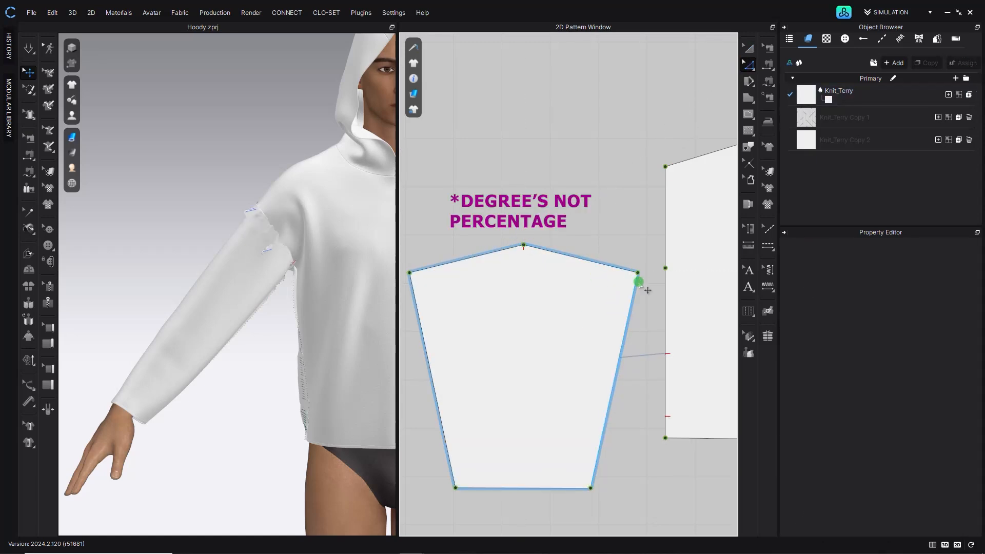
pyautogui.click(638, 273)
pyautogui.scroll(3, 638, 273)
pyautogui.moveTo(502, 284); pyautogui.dragTo(554, 305, button='middle')
pyautogui.moveTo(509, 249); pyautogui.dragTo(508, 258)
pyautogui.click(609, 237)
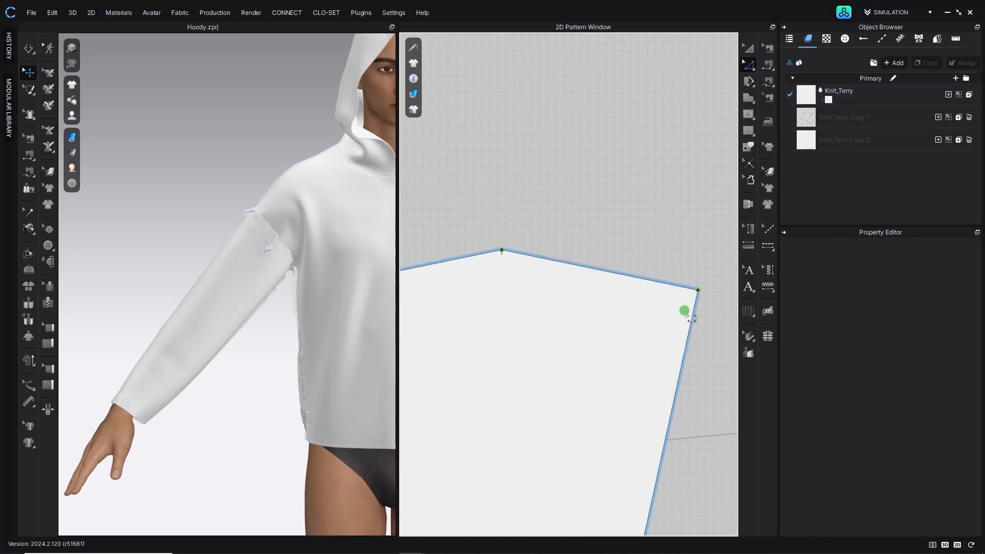
# - Nudge the sleeve's top center point and upper corner slightly to refine the peaked cap
pyautogui.click(699, 292)
pyautogui.scroll(-3, 506, 260)
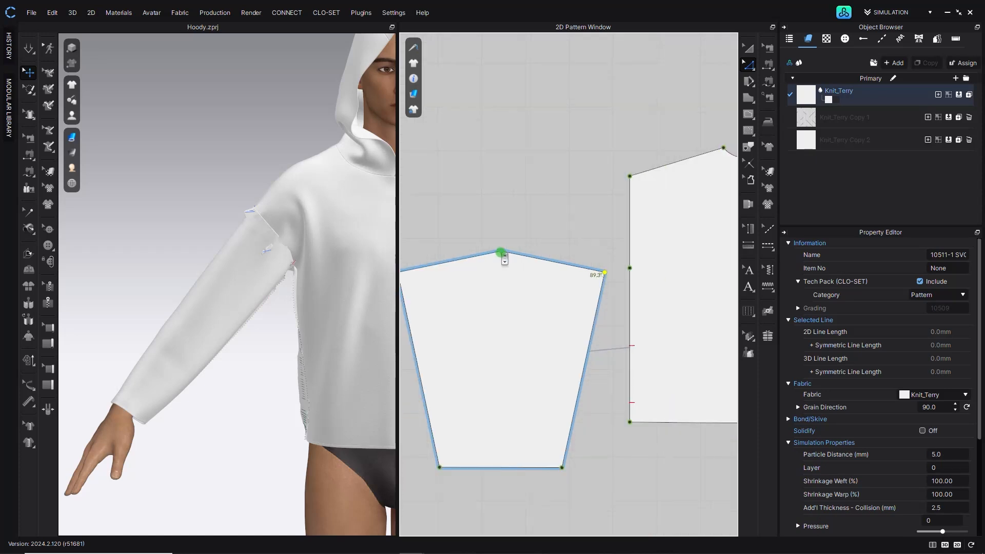
pyautogui.moveTo(500, 249); pyautogui.dragTo(502, 247)
pyautogui.click(539, 227)
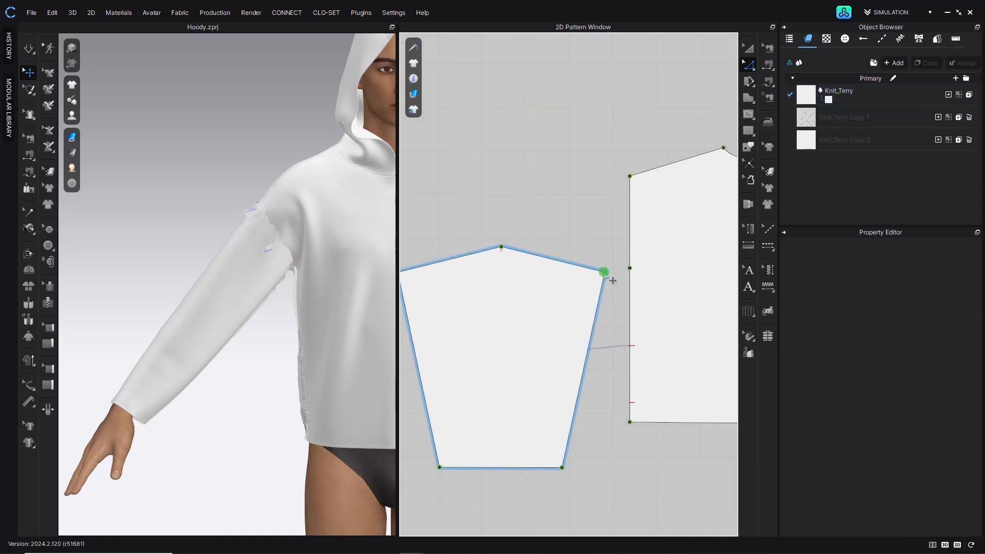
pyautogui.click(612, 283)
pyautogui.scroll(3, 487, 251)
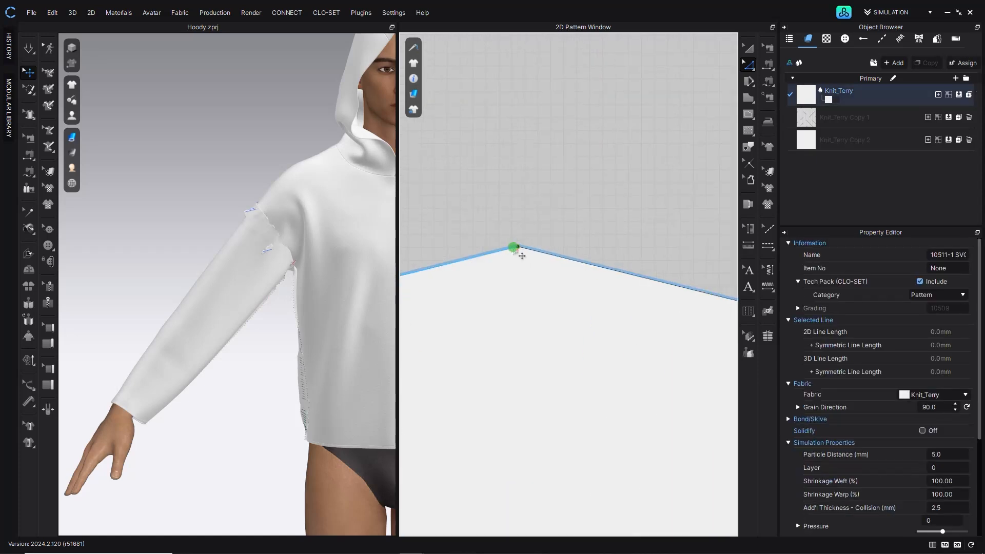
pyautogui.moveTo(518, 249); pyautogui.dragTo(519, 251)
pyautogui.scroll(-3, 653, 295)
# - Smooth the sleeve's top edge into a curve and split it uniformly into two equal lines
pyautogui.click(747, 61)
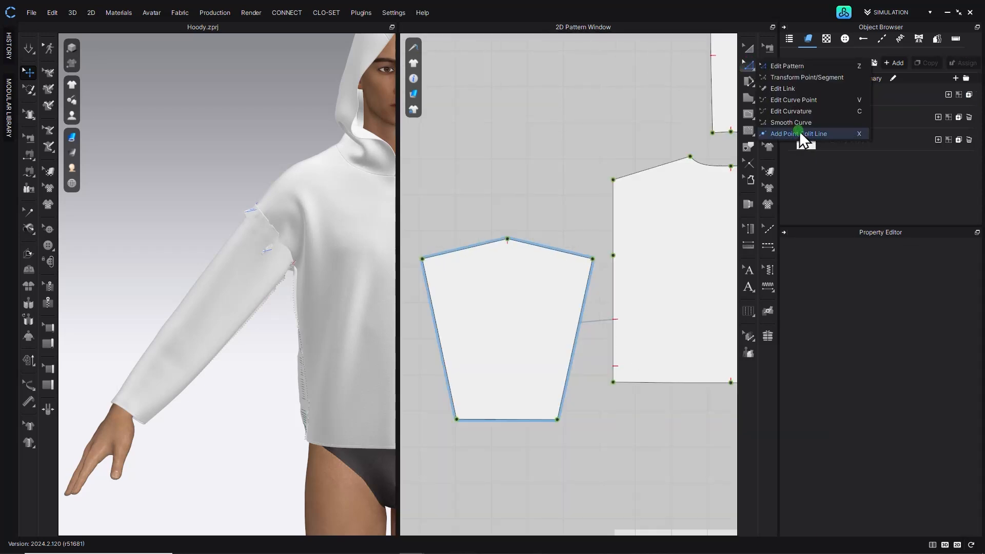
pyautogui.click(800, 135)
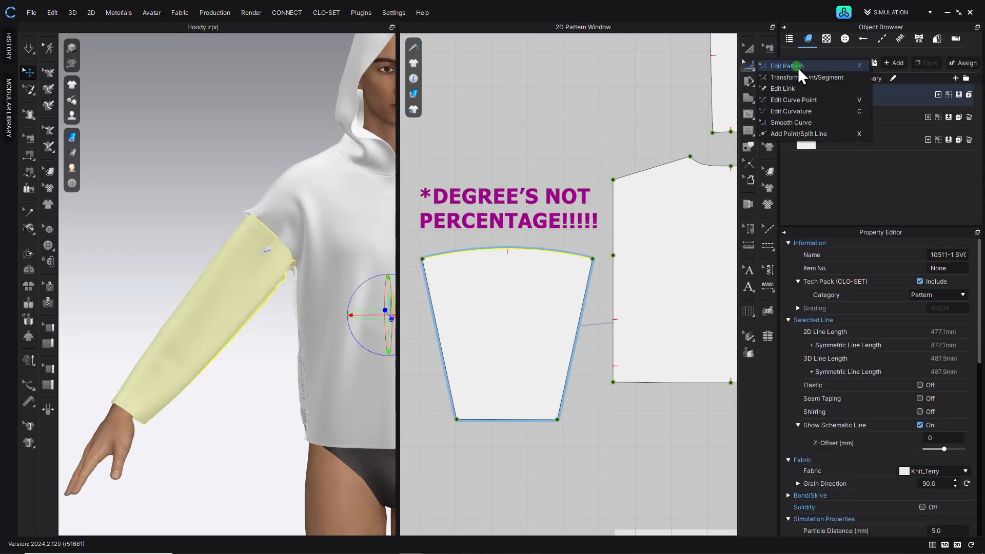
pyautogui.rightClick(514, 252)
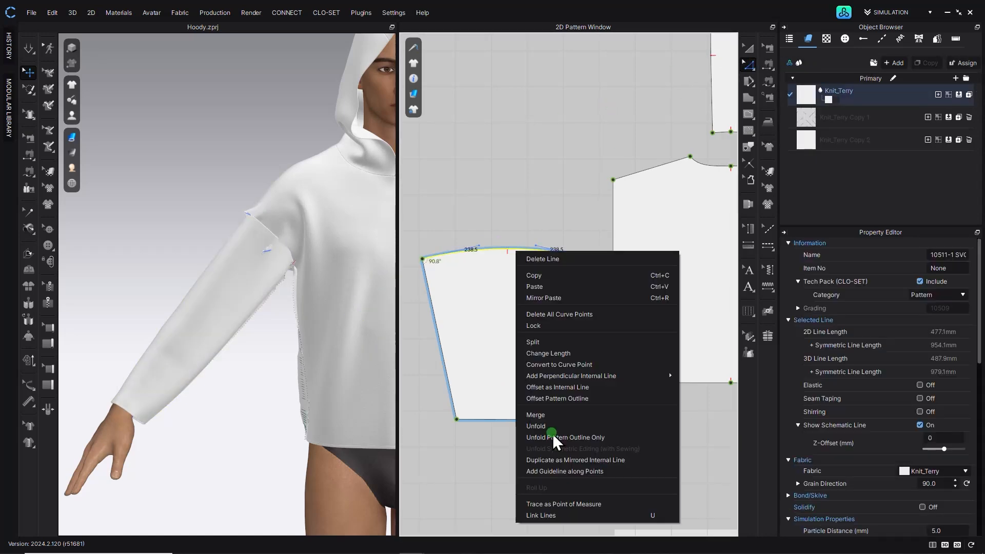
pyautogui.click(558, 342)
pyautogui.click(419, 298)
pyautogui.click(464, 360)
# - Delete the extra middle points on the body pieces' side edges
pyautogui.click(516, 198)
pyautogui.moveTo(533, 210); pyautogui.dragTo(458, 245, button='middle')
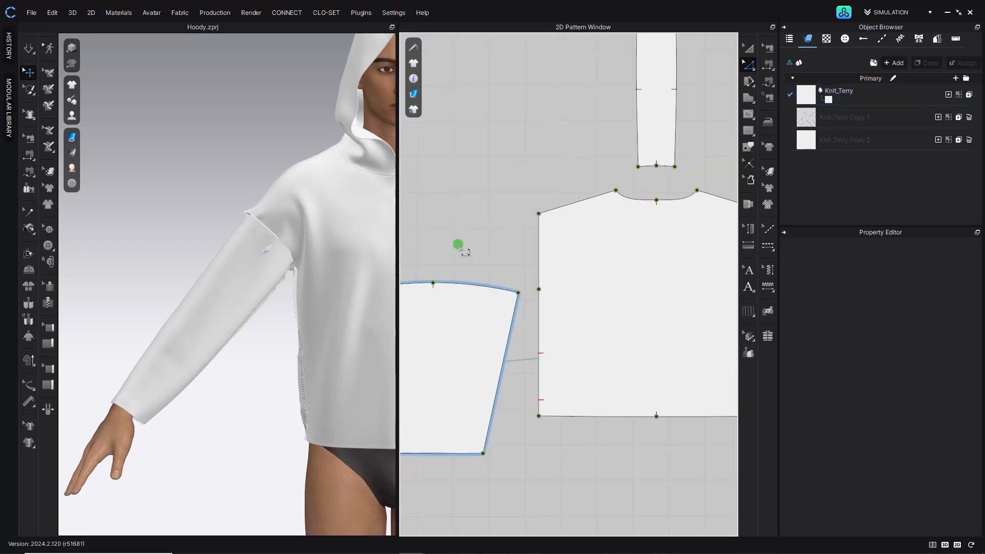
pyautogui.click(484, 288)
pyautogui.moveTo(585, 297); pyautogui.dragTo(552, 305, button='middle')
pyautogui.scroll(-3, 513, 301)
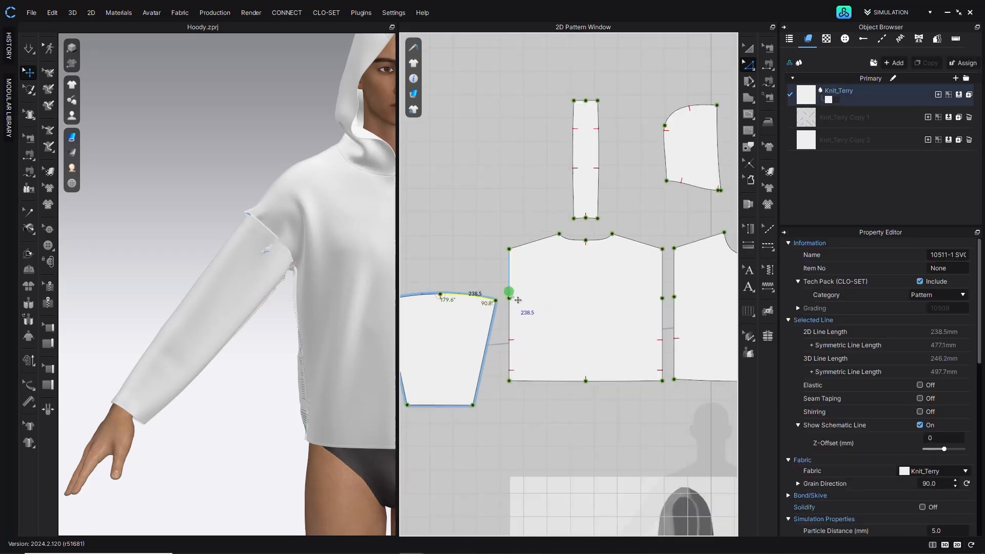
pyautogui.click(505, 288)
pyautogui.click(710, 325)
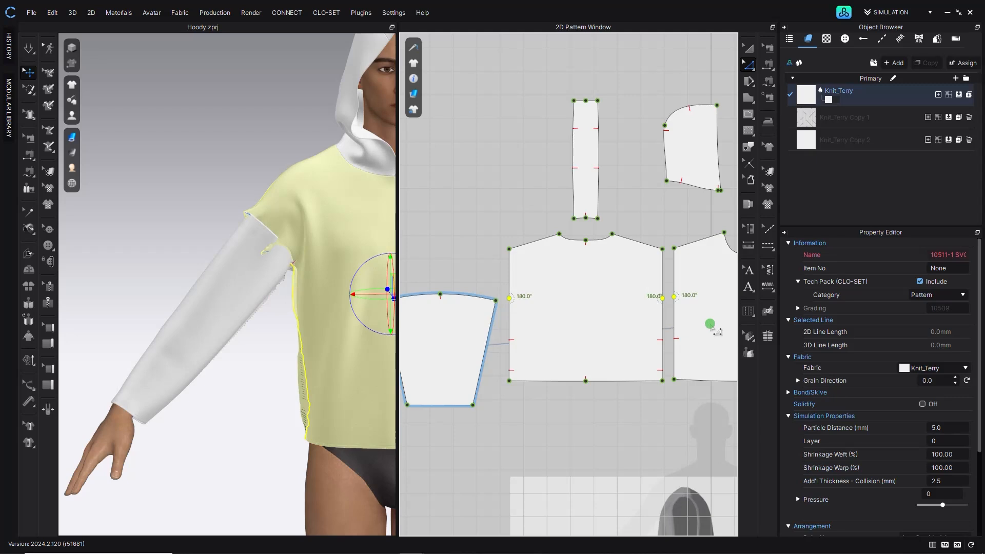
pyautogui.press('Delete')
# - Delete the center points on the body hems and the remaining extra side-edge point
pyautogui.moveTo(711, 325); pyautogui.dragTo(545, 313, button='middle')
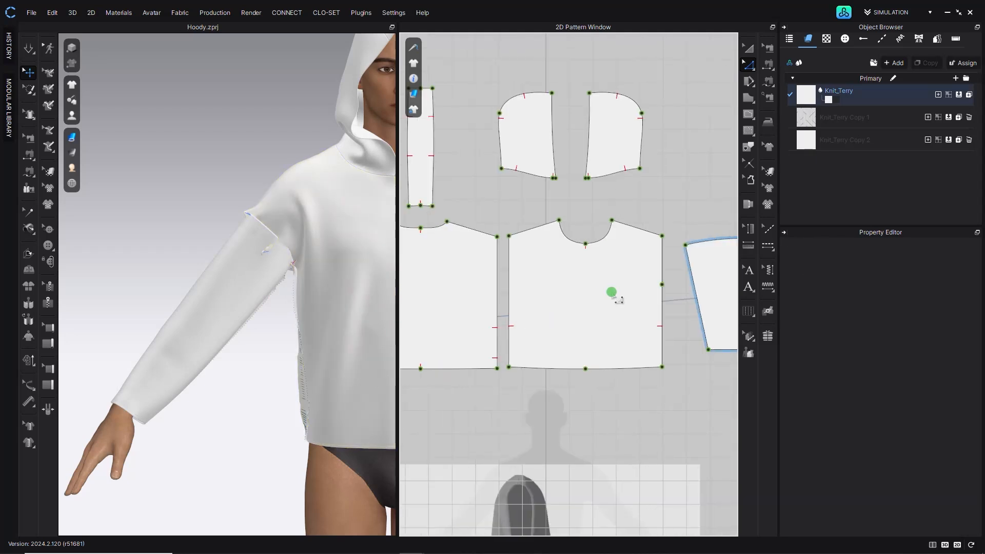
pyautogui.click(588, 370)
pyautogui.keyDown('shift'); pyautogui.click(490, 349); pyautogui.keyUp('shift')
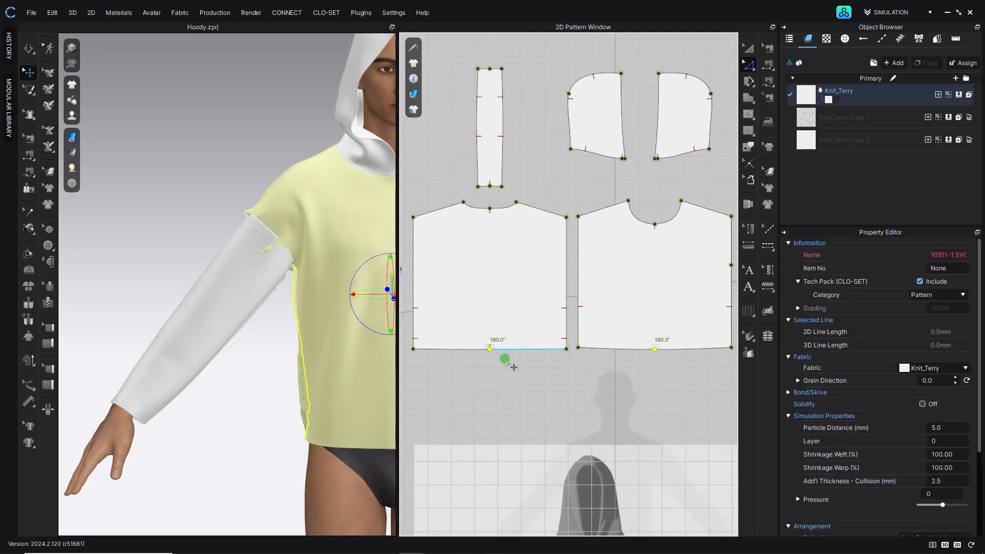
pyautogui.press('Delete')
pyautogui.moveTo(713, 309); pyautogui.dragTo(673, 339, button='middle')
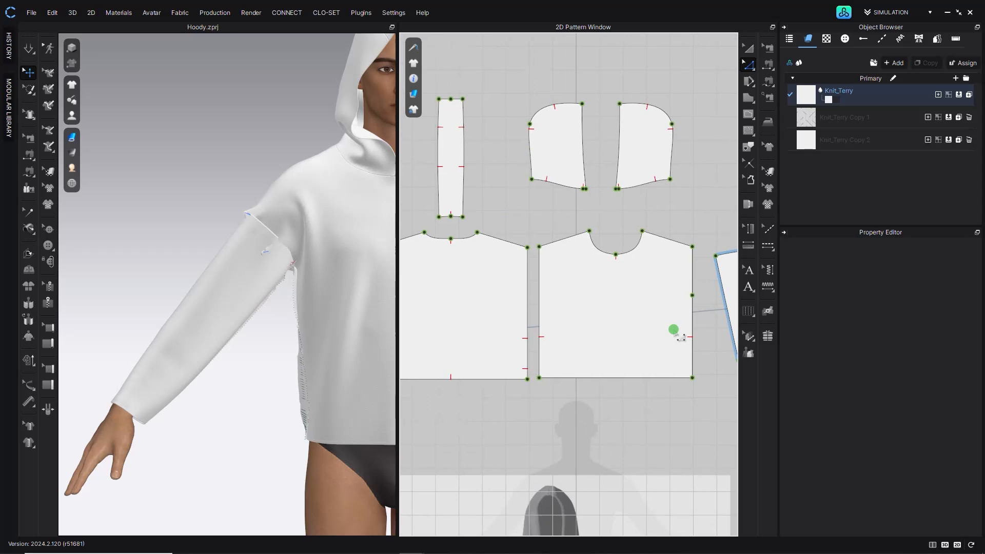
pyautogui.click(693, 296)
pyautogui.press('Delete')
# - Split the first body piece's side edge into two lines, with the upper line 238.5 mm long
pyautogui.moveTo(516, 295); pyautogui.dragTo(631, 287, button='middle')
pyautogui.click(457, 286)
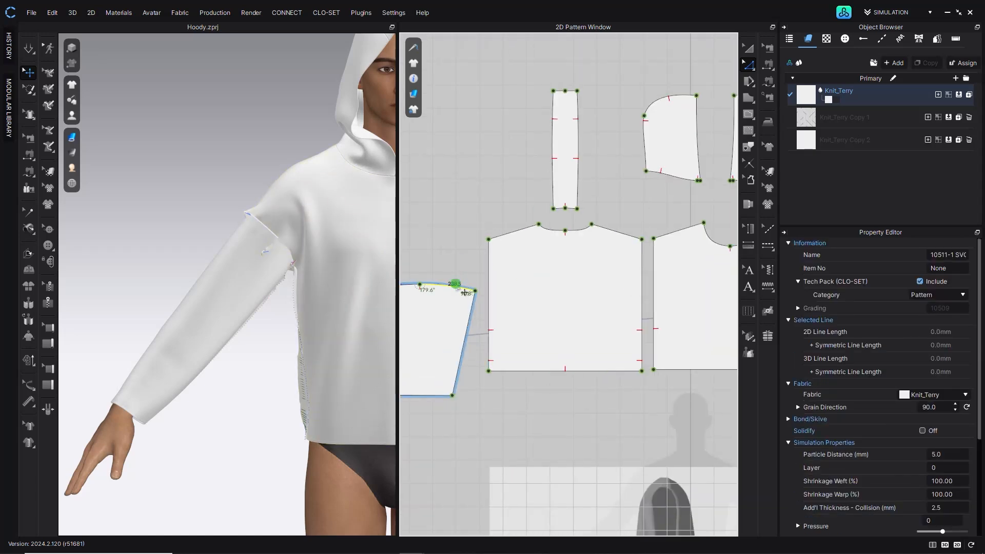
pyautogui.click(446, 253)
pyautogui.scroll(5, 449, 277)
pyautogui.click(463, 315)
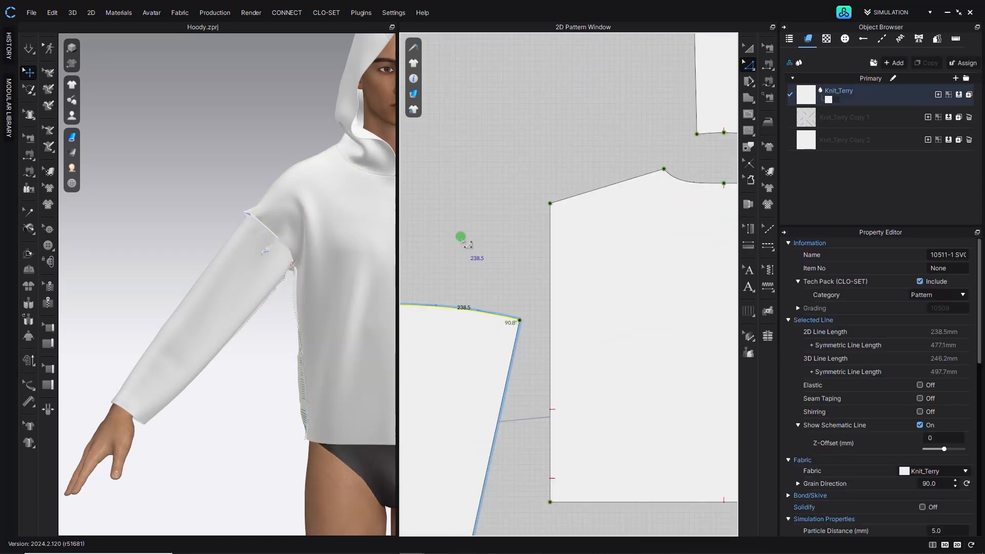
pyautogui.moveTo(460, 235); pyautogui.dragTo(486, 235, button='middle')
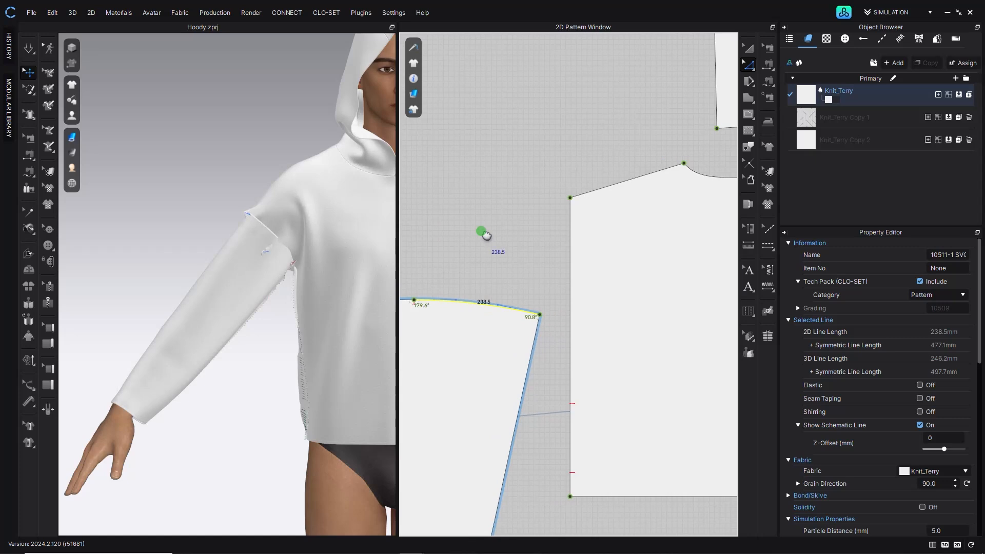
pyautogui.click(575, 239)
pyautogui.rightClick(576, 239)
pyautogui.click(612, 314)
pyautogui.write('238.5')
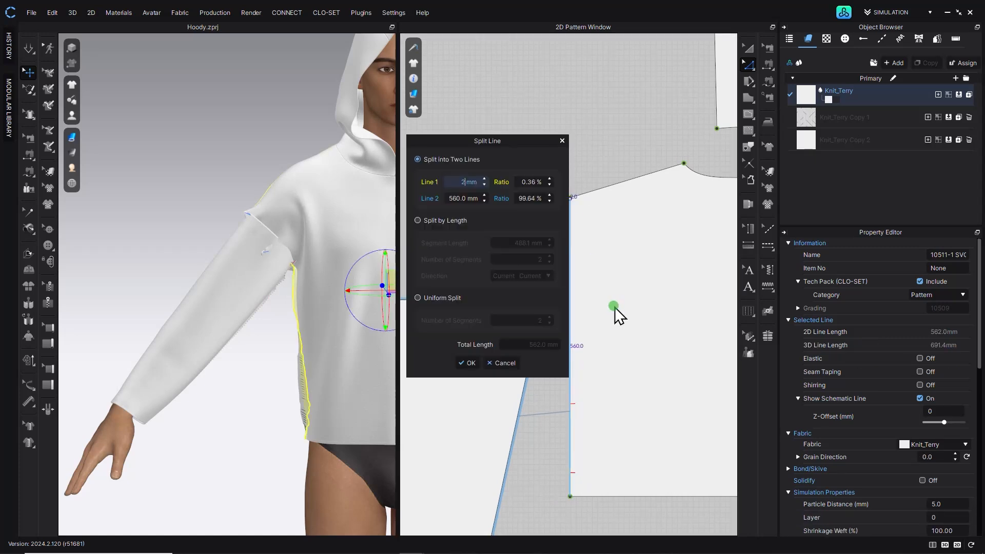
pyautogui.click(475, 362)
# - Split the adjacent body piece's side edge so its upper line is 238.5 mm
pyautogui.click(506, 275)
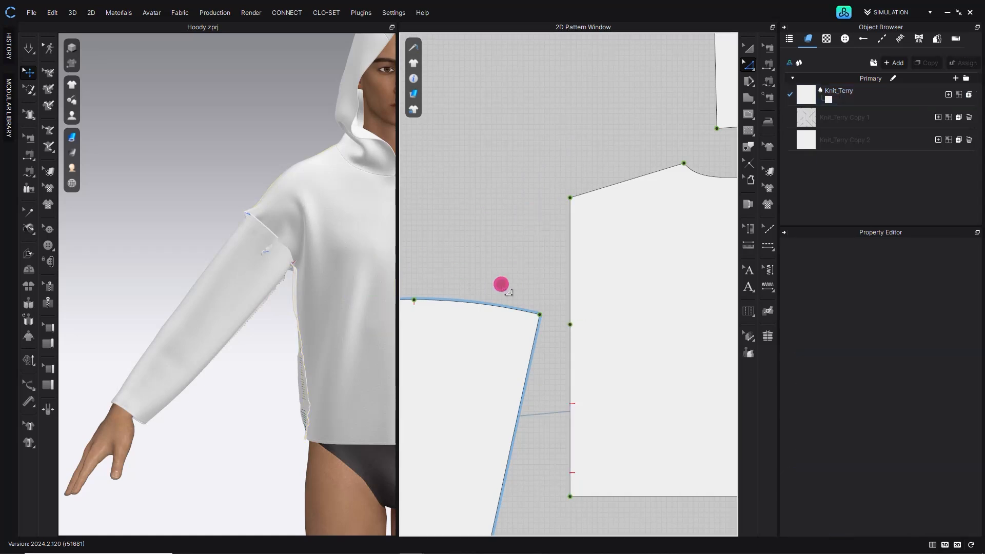
pyautogui.scroll(-3, 537, 275)
pyautogui.moveTo(491, 287); pyautogui.dragTo(430, 305, button='middle')
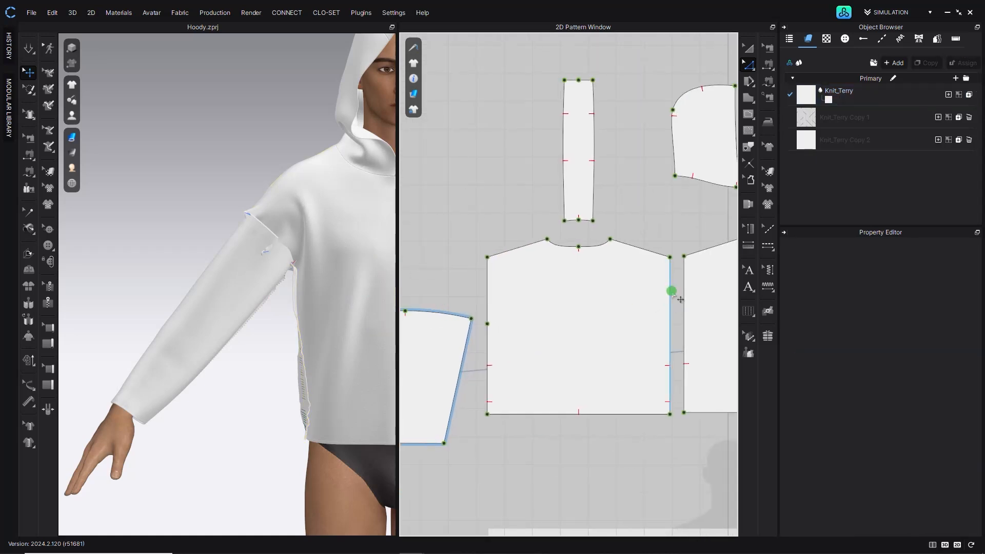
pyautogui.rightClick(672, 291)
pyautogui.click(728, 369)
pyautogui.write('238.5')
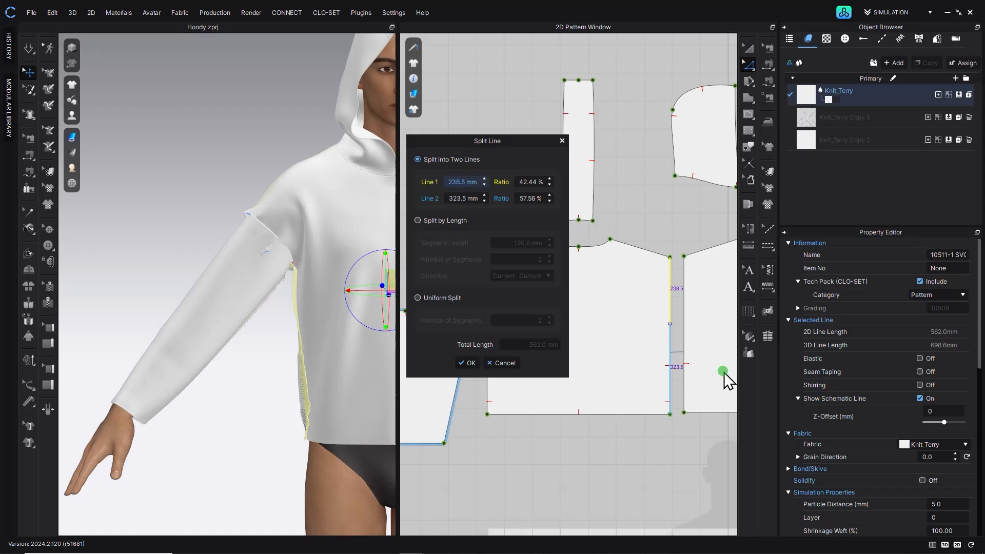
pyautogui.click(465, 365)
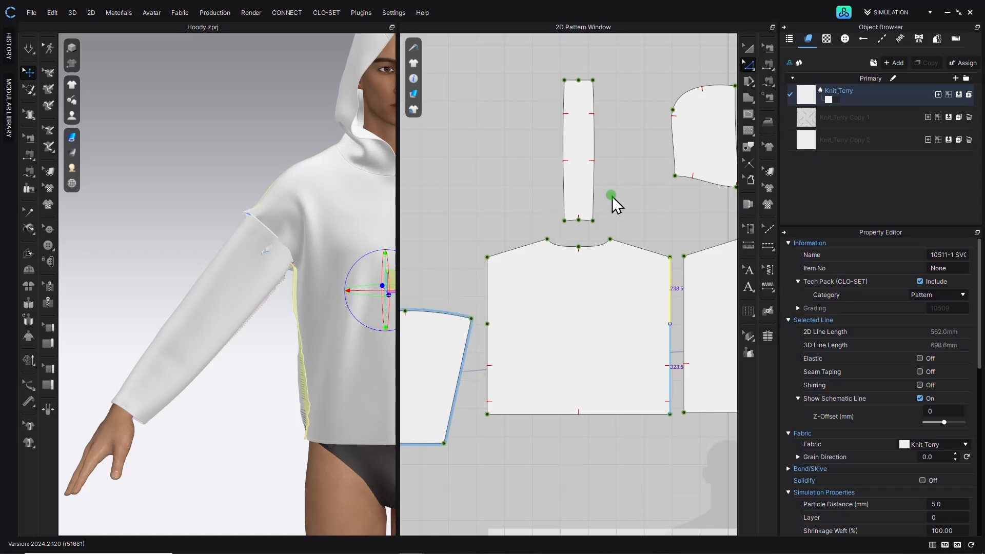
# - Split the third body side edge into two lines with a 238.5 mm upper segment
pyautogui.click(675, 216)
pyautogui.moveTo(675, 228); pyautogui.dragTo(558, 180, button='middle')
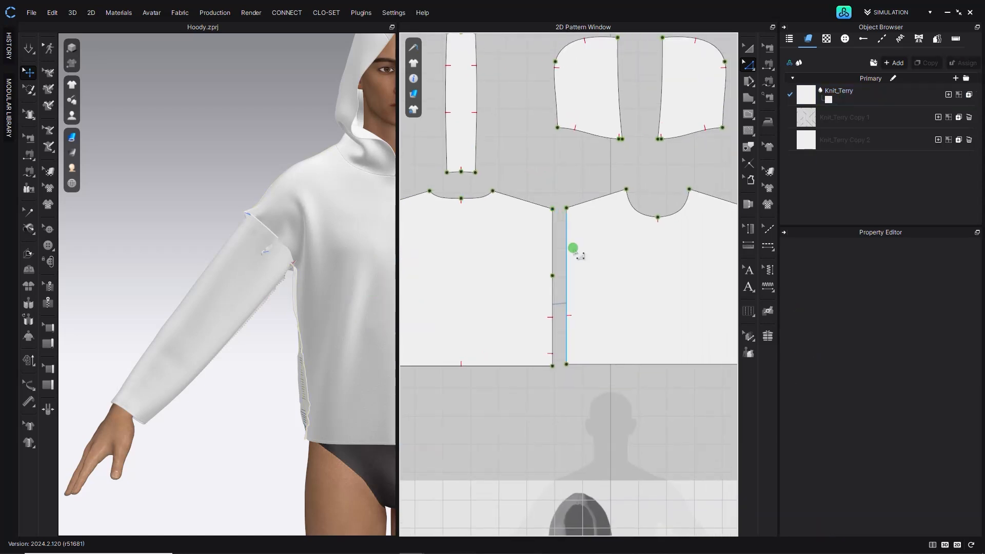
pyautogui.rightClick(566, 243)
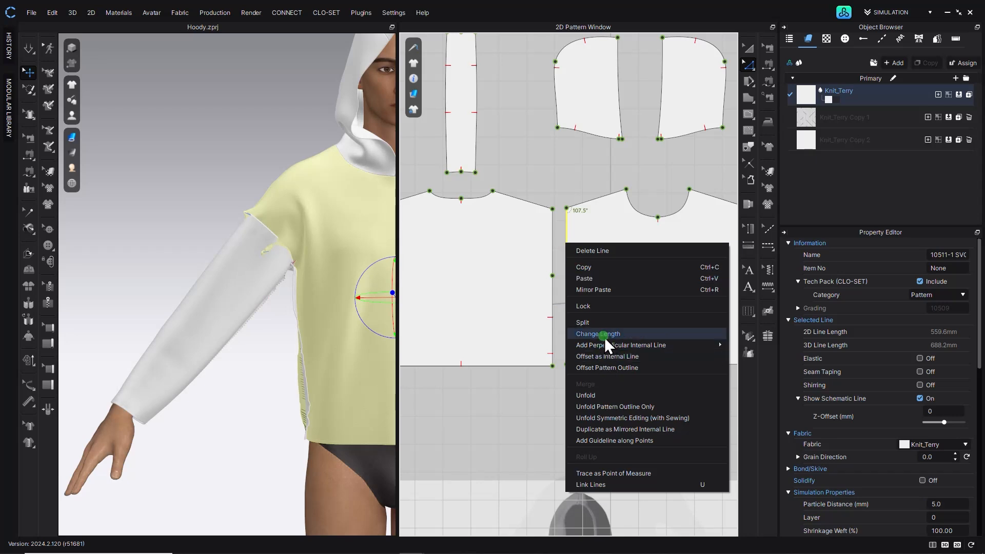
pyautogui.click(605, 323)
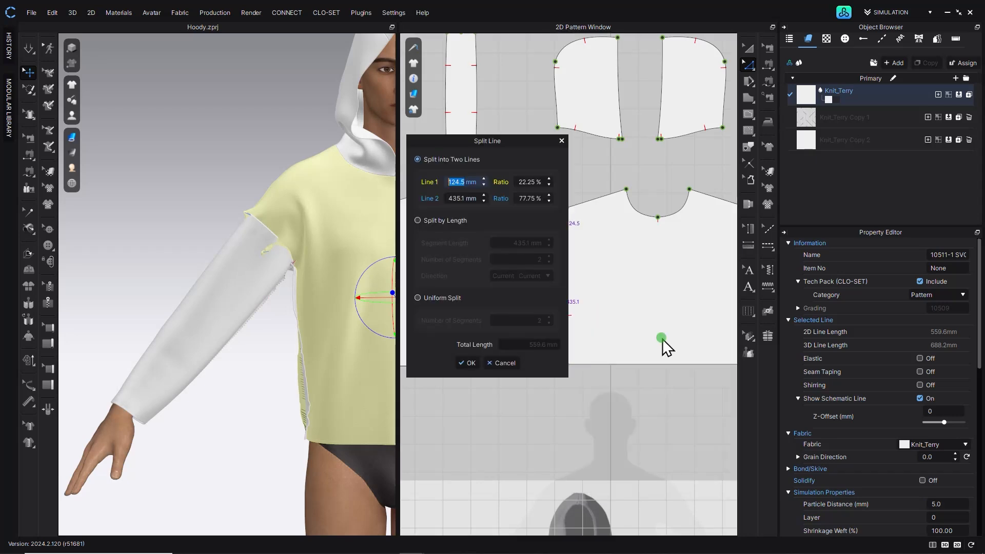
pyautogui.click(470, 360)
# - Split the last body side edge so its upper line measures 238.5 mm
pyautogui.click(665, 416)
pyautogui.moveTo(675, 390); pyautogui.dragTo(465, 445, button='middle')
pyautogui.rightClick(540, 293)
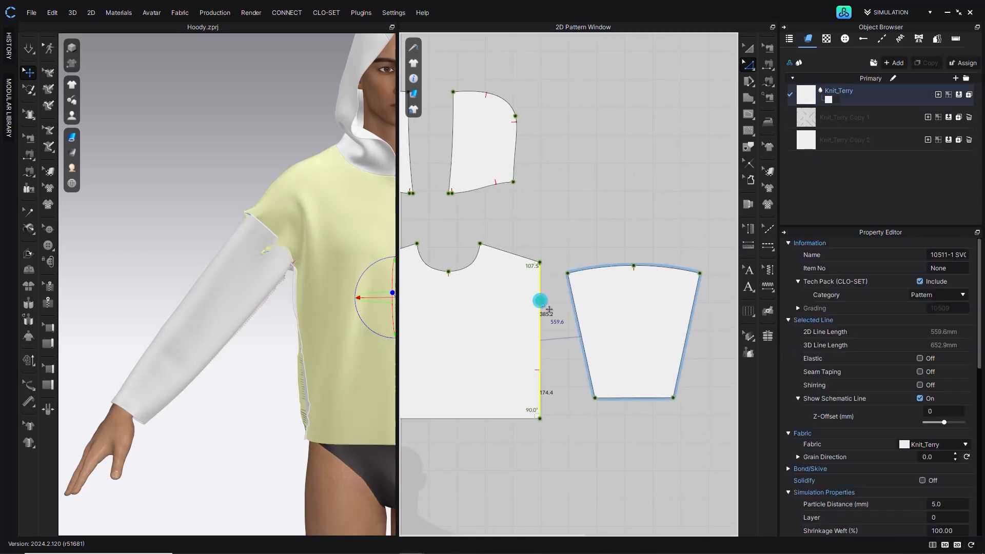
pyautogui.click(588, 384)
pyautogui.write('238.5')
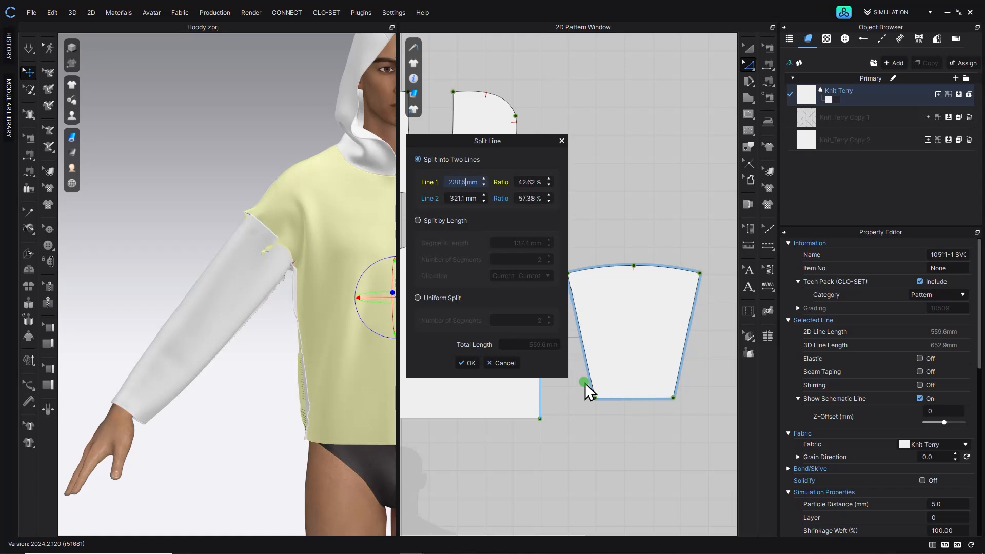
pyautogui.click(468, 363)
pyautogui.click(662, 268)
pyautogui.click(472, 232)
pyautogui.moveTo(473, 235); pyautogui.dragTo(664, 244, button='middle')
pyautogui.scroll(-6, 544, 300)
pyautogui.scroll(-3, 329, 290)
pyautogui.moveTo(352, 311); pyautogui.dragTo(315, 293, button='middle')
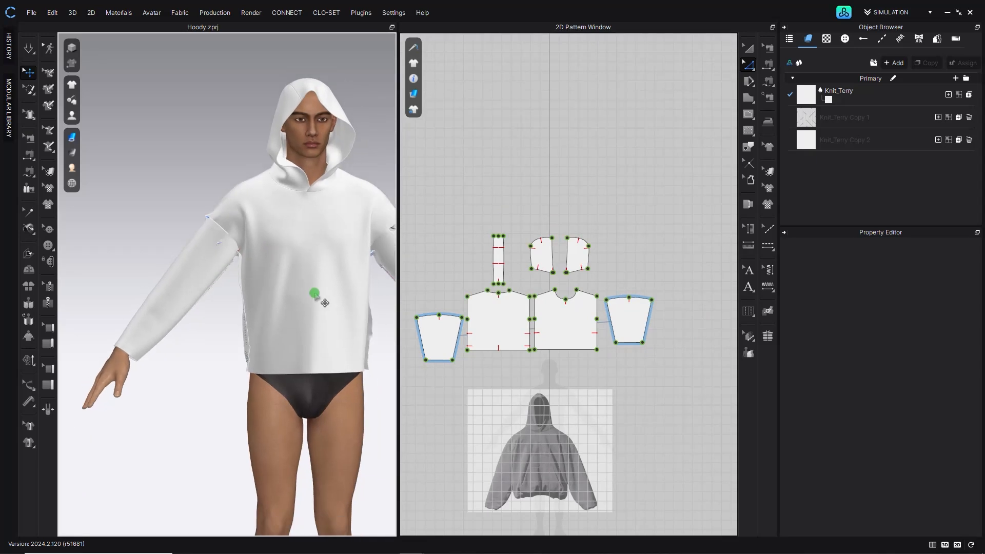
pyautogui.moveTo(473, 312); pyautogui.dragTo(504, 290, button='middle')
pyautogui.click(750, 48)
pyautogui.click(465, 315)
pyautogui.moveTo(297, 272); pyautogui.dragTo(301, 284, button='middle')
pyautogui.moveTo(482, 313); pyautogui.dragTo(466, 308, button='middle')
pyautogui.moveTo(466, 307); pyautogui.dragTo(706, 308)
pyautogui.moveTo(648, 299); pyautogui.dragTo(448, 315)
pyautogui.moveTo(704, 318); pyautogui.dragTo(449, 290)
pyautogui.click(658, 193)
pyautogui.scroll(4, 660, 209)
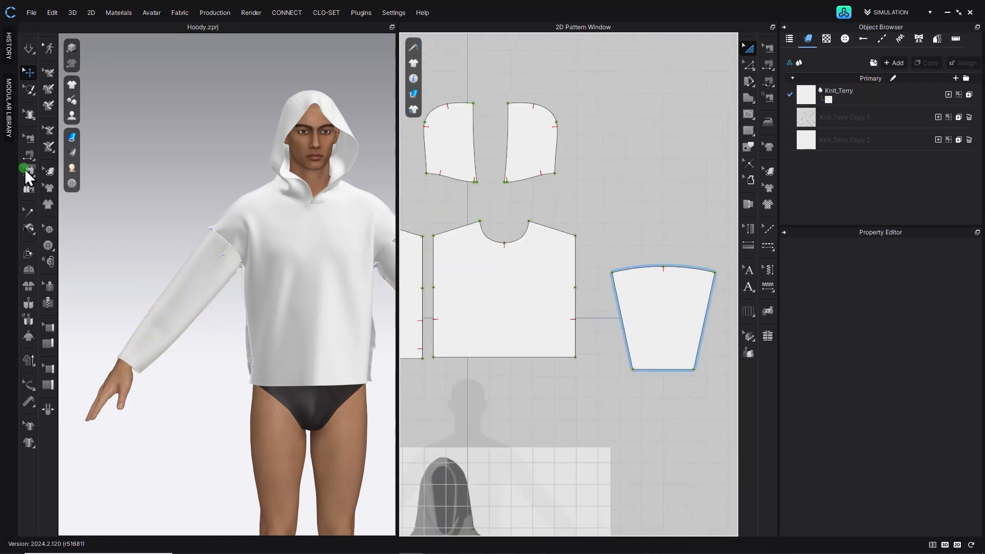
# - With the sewing editing tool, delete the old seam between the sleeve and the body
pyautogui.click(27, 170)
pyautogui.click(32, 141)
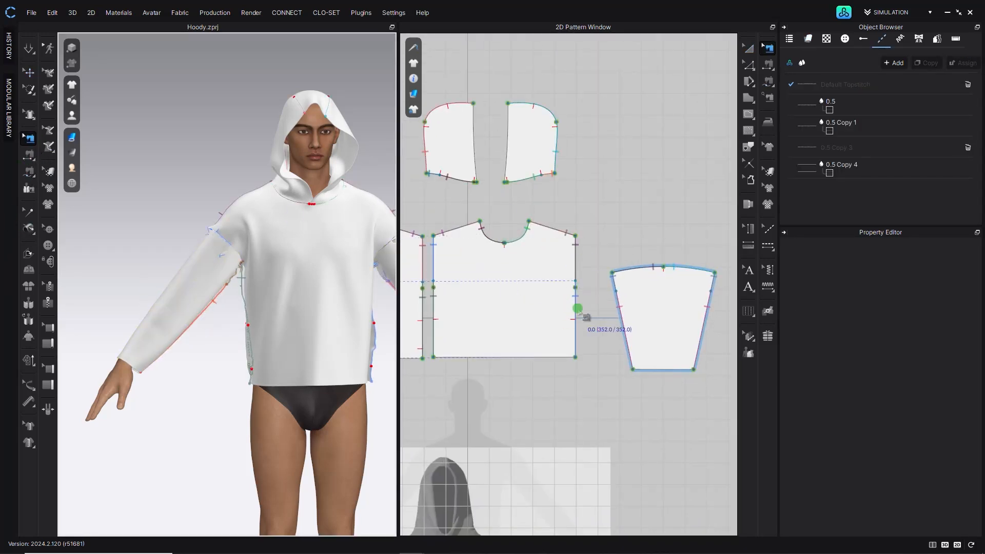
pyautogui.moveTo(422, 313); pyautogui.dragTo(611, 315, button='middle')
pyautogui.click(623, 315)
pyautogui.press('Delete')
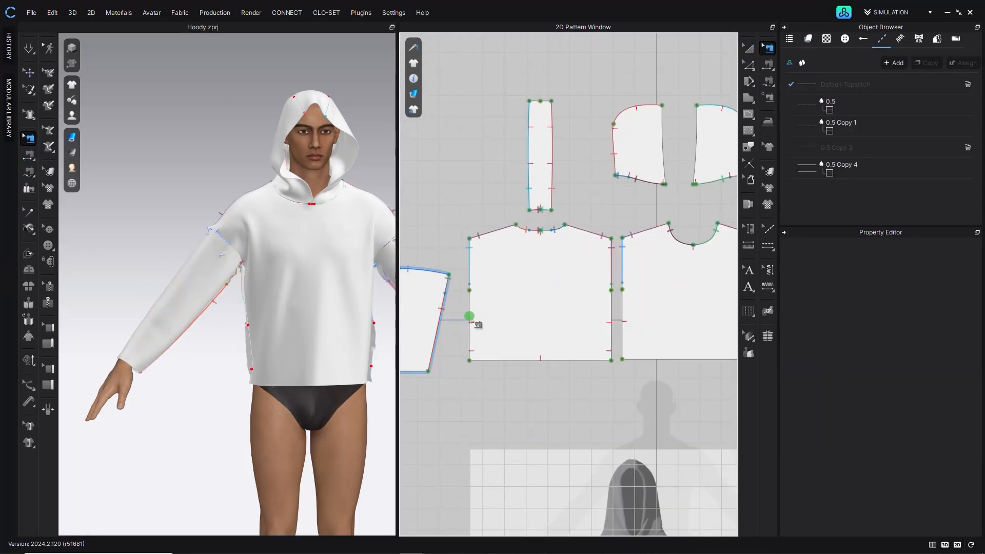
# - Sew a sleeve cap to the 238.5 mm upper segment of the adjacent body piece's side edge
pyautogui.click(467, 263)
pyautogui.moveTo(652, 266); pyautogui.dragTo(448, 315, button='middle')
pyautogui.moveTo(563, 305); pyautogui.dragTo(531, 319, button='middle')
pyautogui.scroll(4, 518, 323)
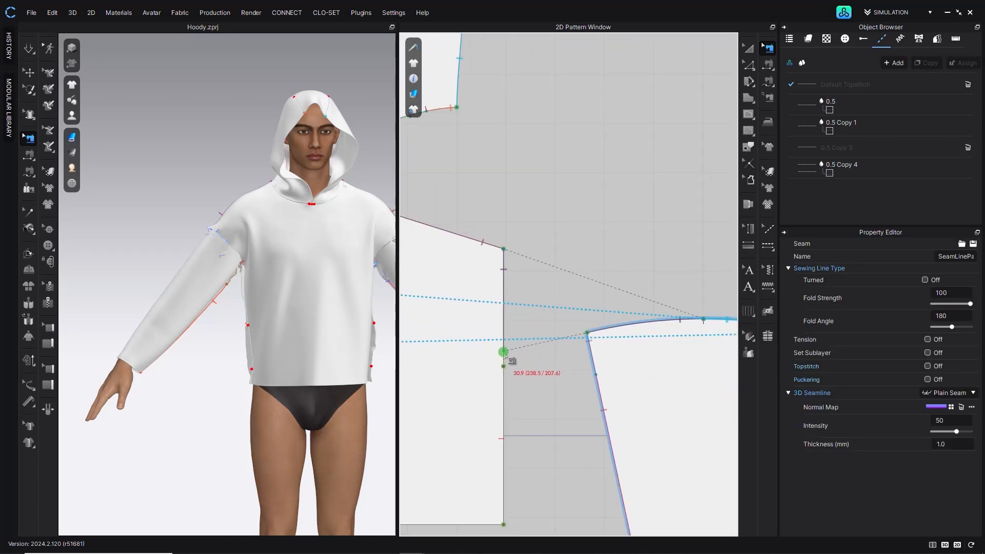
pyautogui.scroll(-2, 465, 339)
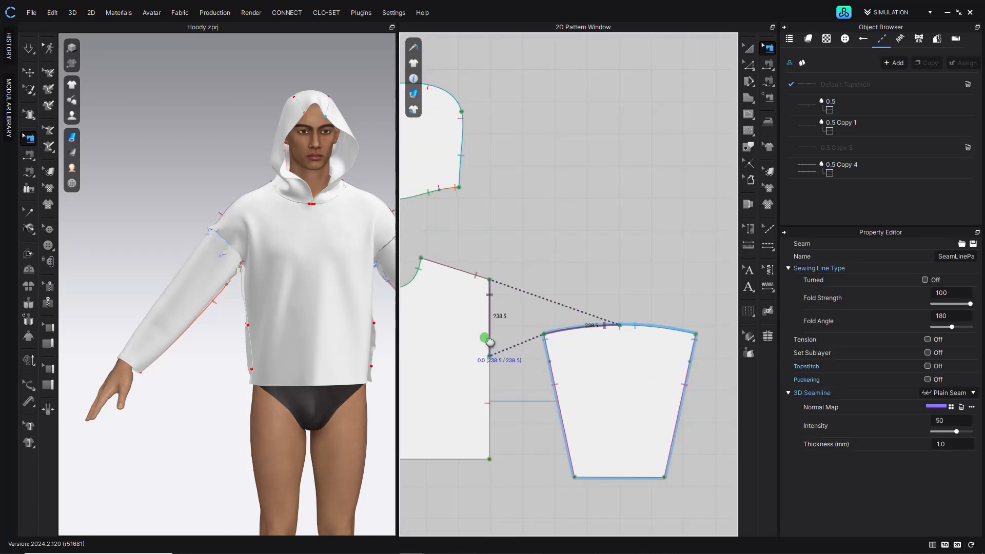
pyautogui.moveTo(464, 340); pyautogui.dragTo(648, 323, button='middle')
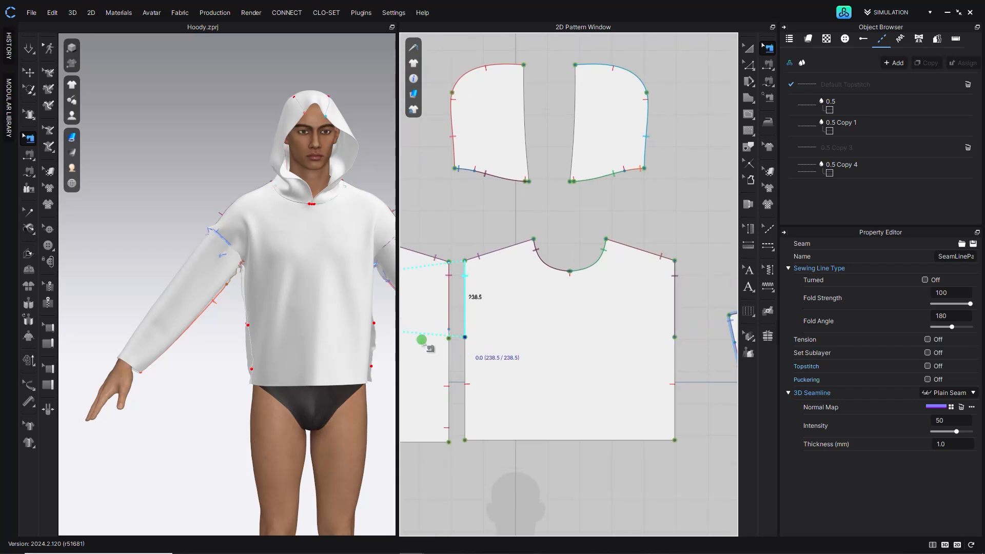
# - Sew the sleeve caps to the remaining 238.5 mm upper side segments of the body pieces
pyautogui.moveTo(419, 339); pyautogui.dragTo(508, 341, button='middle')
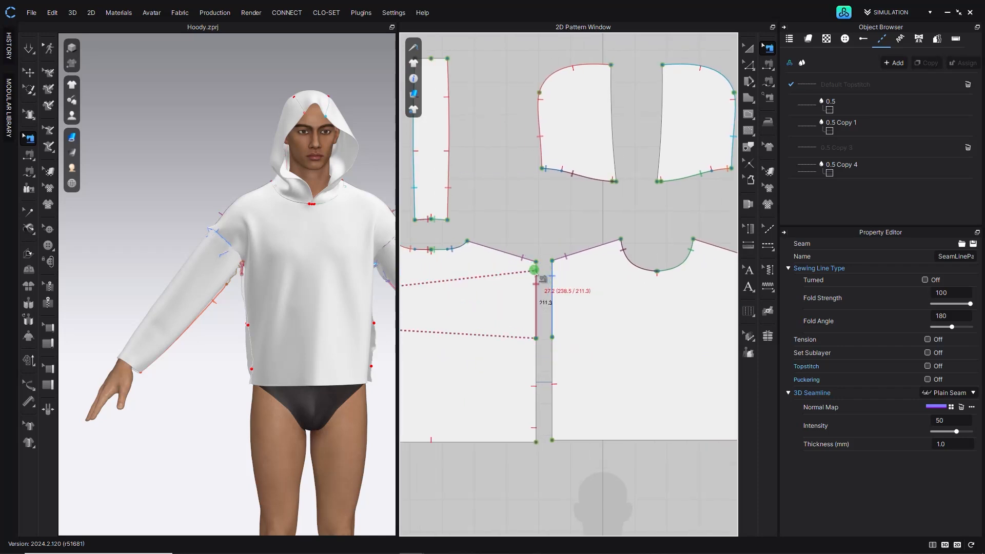
pyautogui.moveTo(462, 301); pyautogui.dragTo(652, 301, button='middle')
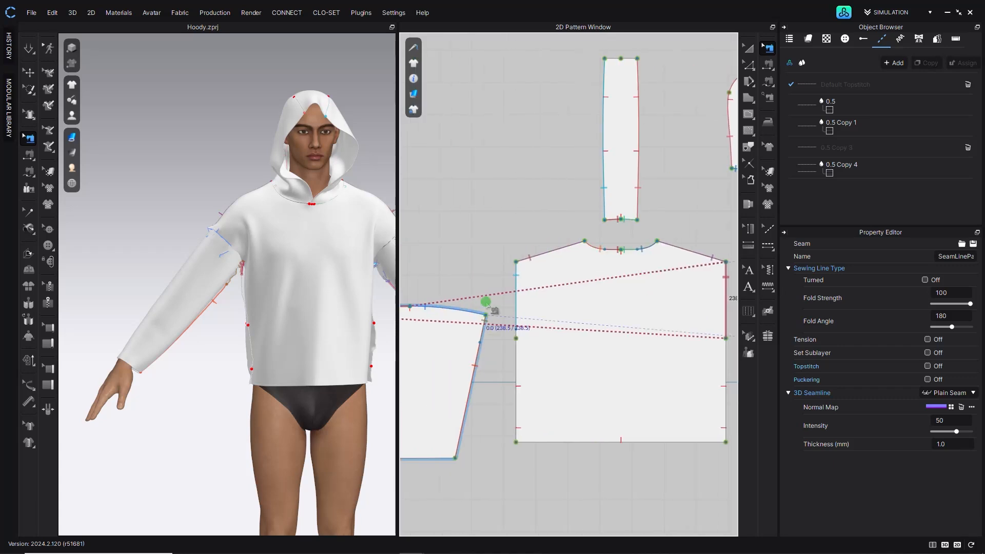
pyautogui.click(516, 275)
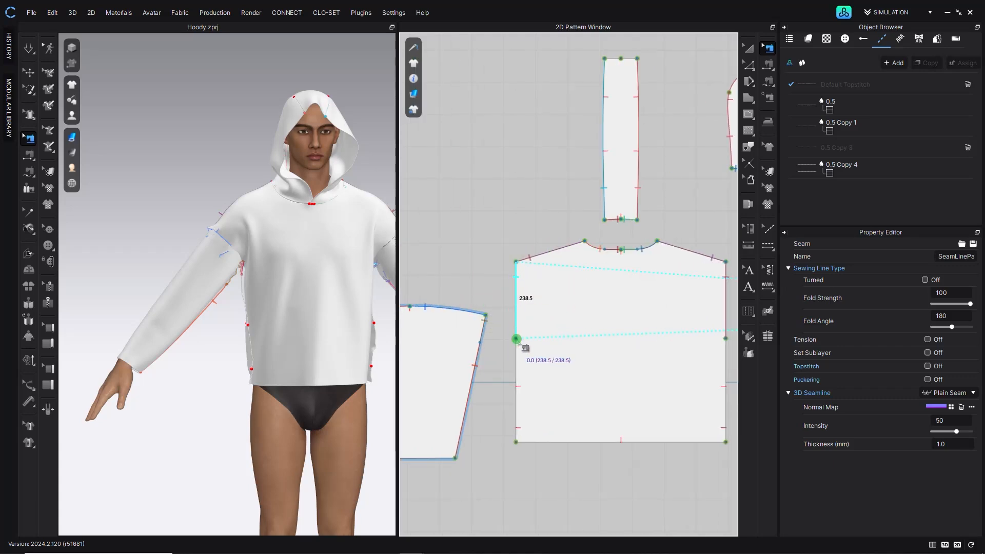
pyautogui.scroll(-5, 500, 397)
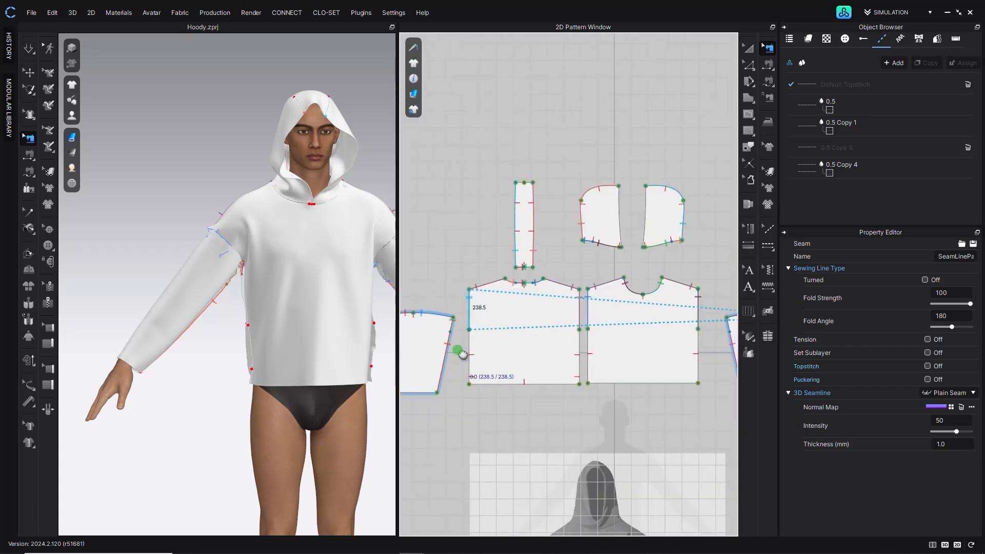
# - Sew the lower side edges of the front and back body pieces together
pyautogui.click(747, 164)
pyautogui.moveTo(461, 324); pyautogui.dragTo(710, 389)
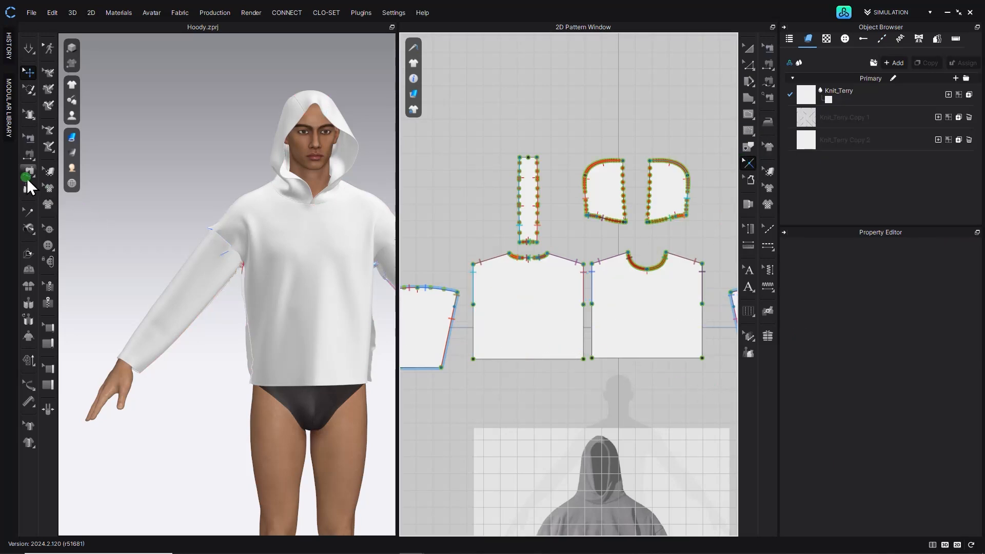
pyautogui.click(28, 154)
pyautogui.click(473, 315)
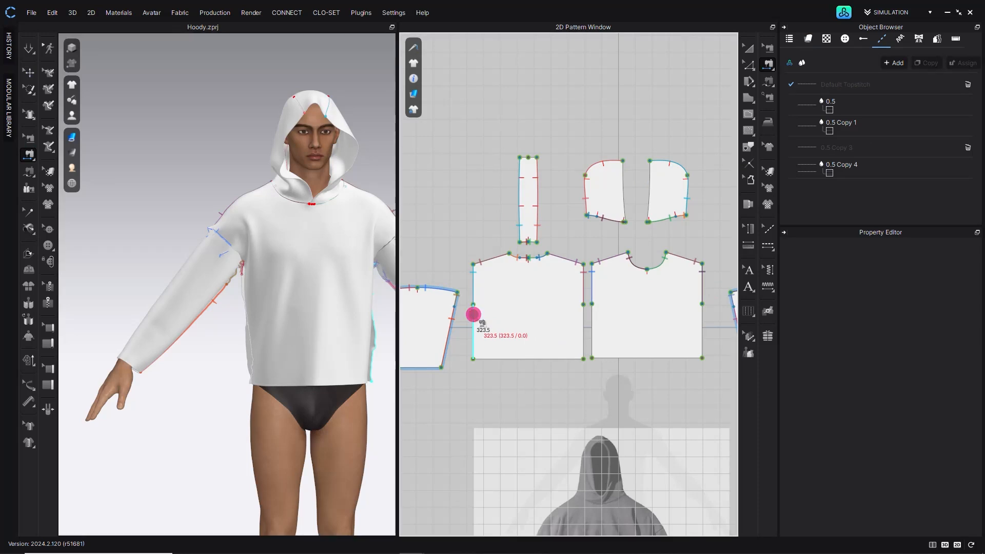
pyautogui.click(591, 317)
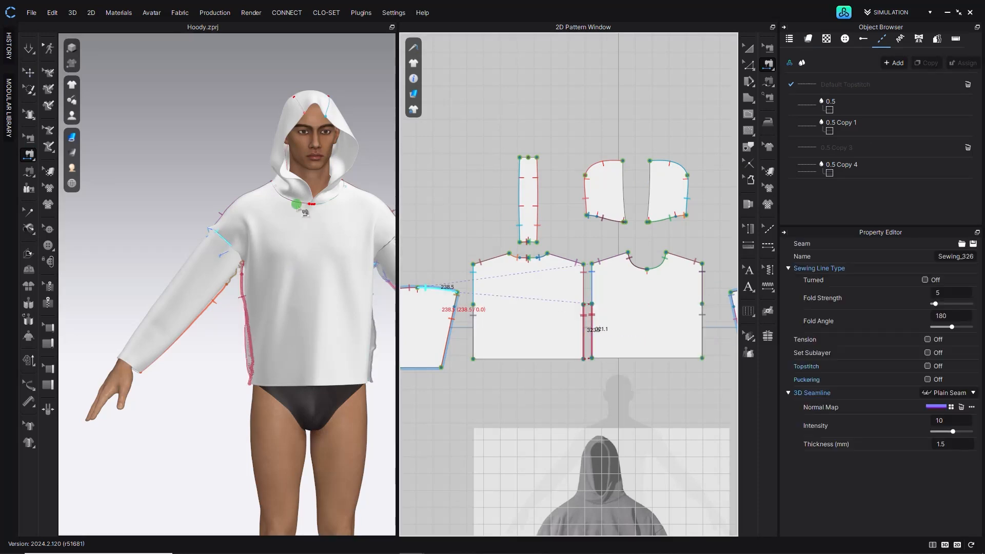
# - Run the simulation and pull the garment into place on the avatar
pyautogui.click(751, 46)
pyautogui.click(60, 46)
pyautogui.click(33, 47)
pyautogui.moveTo(299, 273); pyautogui.dragTo(330, 267, button='right')
pyautogui.moveTo(291, 276); pyautogui.dragTo(341, 372)
pyautogui.moveTo(271, 354); pyautogui.dragTo(258, 374)
pyautogui.moveTo(267, 339); pyautogui.dragTo(225, 302, button='right')
pyautogui.press('space')
# - Select all patterns and review their fabric and properties
pyautogui.click(714, 136)
pyautogui.scroll(-5, 588, 278)
pyautogui.hotkey('ctrl', 'a')
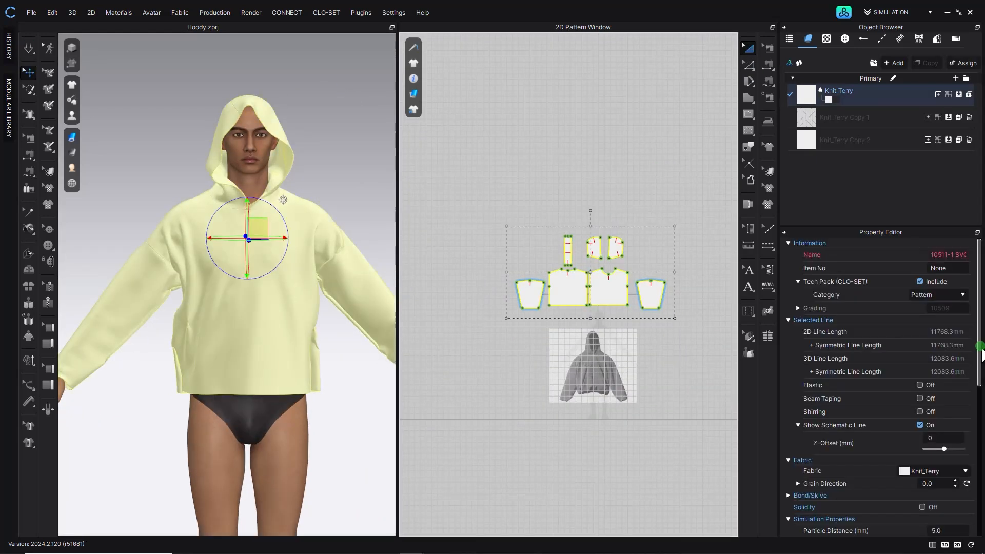
pyautogui.moveTo(981, 352); pyautogui.dragTo(980, 431)
pyautogui.press('Return')
pyautogui.moveTo(980, 381); pyautogui.dragTo(979, 452)
pyautogui.click(807, 94)
pyautogui.click(672, 118)
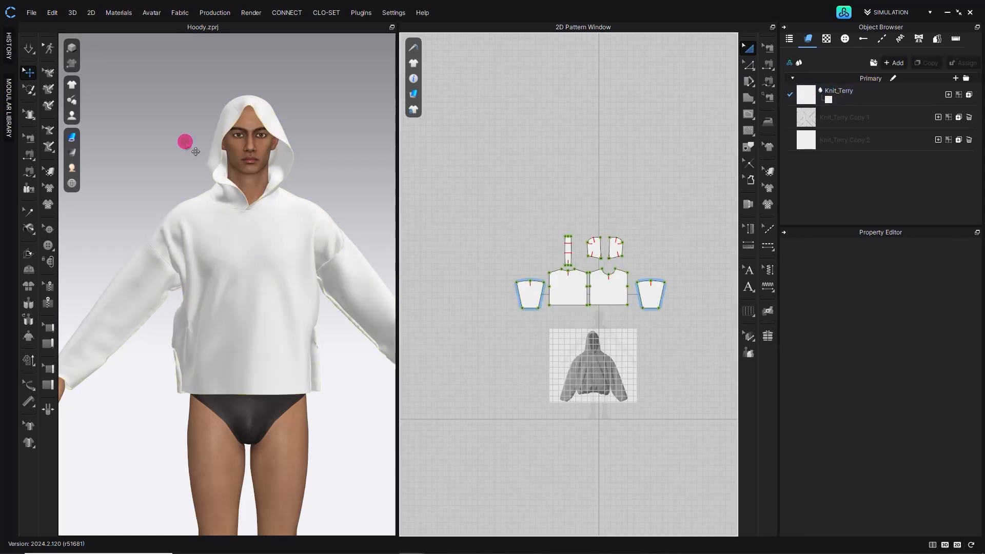
# - Switch the simulation to CPU and restart simulating the garment
pyautogui.click(23, 51)
pyautogui.moveTo(189, 327); pyautogui.dragTo(234, 317, button='right')
pyautogui.scroll(2, 168, 302)
pyautogui.moveTo(177, 409)
pyautogui.mouseDown()
pyautogui.moveTo(236, 389)
pyautogui.moveTo(285, 421)
pyautogui.moveTo(190, 416)
pyautogui.moveTo(171, 444)
pyautogui.moveTo(197, 442)
pyautogui.moveTo(160, 406)
pyautogui.moveTo(165, 423)
pyautogui.mouseUp()
pyautogui.click(48, 69)
pyautogui.click(27, 51)
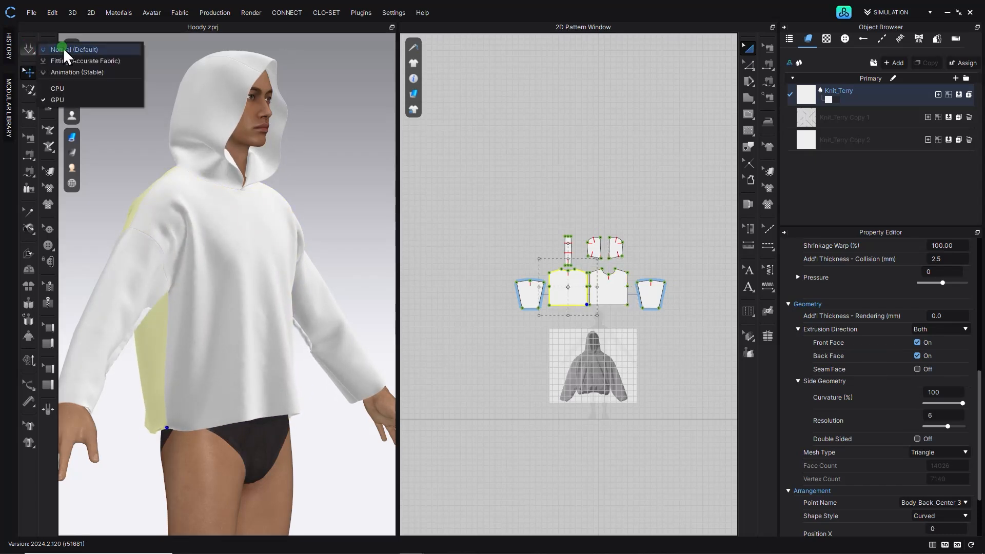
pyautogui.click(55, 87)
pyautogui.click(31, 51)
# - Drag the body and sleeves into place on the avatar while the simulation runs
pyautogui.moveTo(223, 301); pyautogui.dragTo(284, 363, button='right')
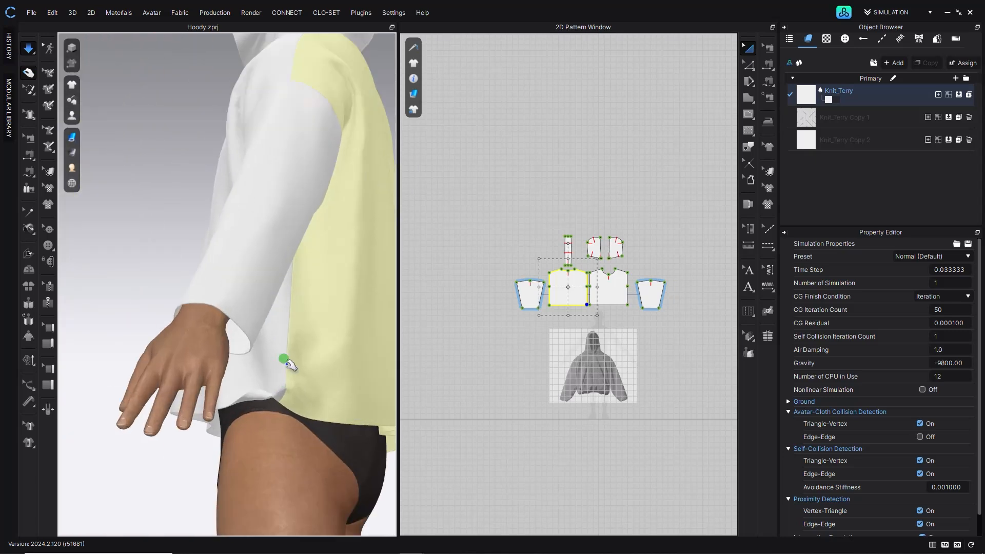
pyautogui.click(322, 402)
pyautogui.click(272, 411)
pyautogui.moveTo(277, 405); pyautogui.dragTo(340, 387, button='right')
pyautogui.moveTo(254, 251); pyautogui.dragTo(261, 360, button='middle')
pyautogui.scroll(-4, 261, 360)
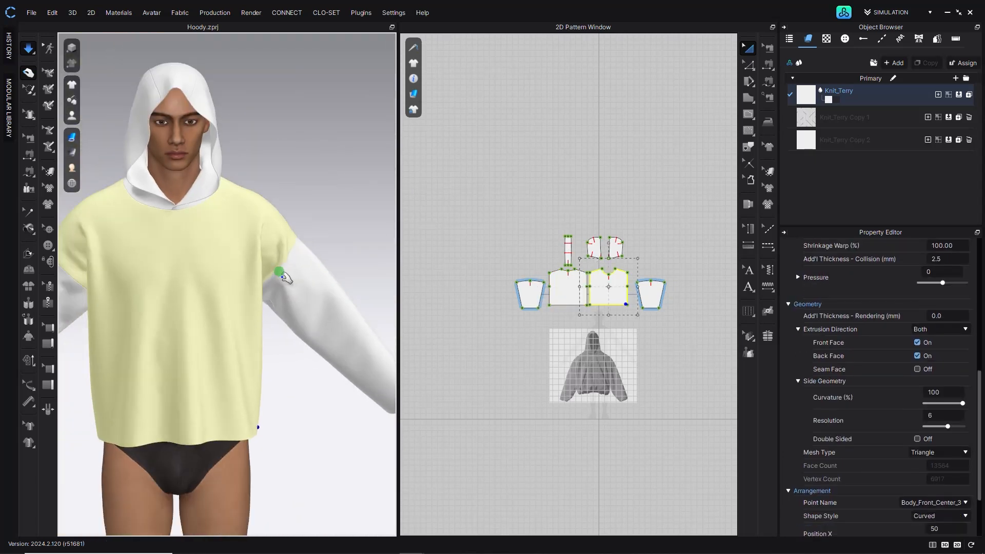
pyautogui.click(304, 289)
pyautogui.moveTo(139, 287); pyautogui.dragTo(282, 291, button='middle')
pyautogui.click(184, 293)
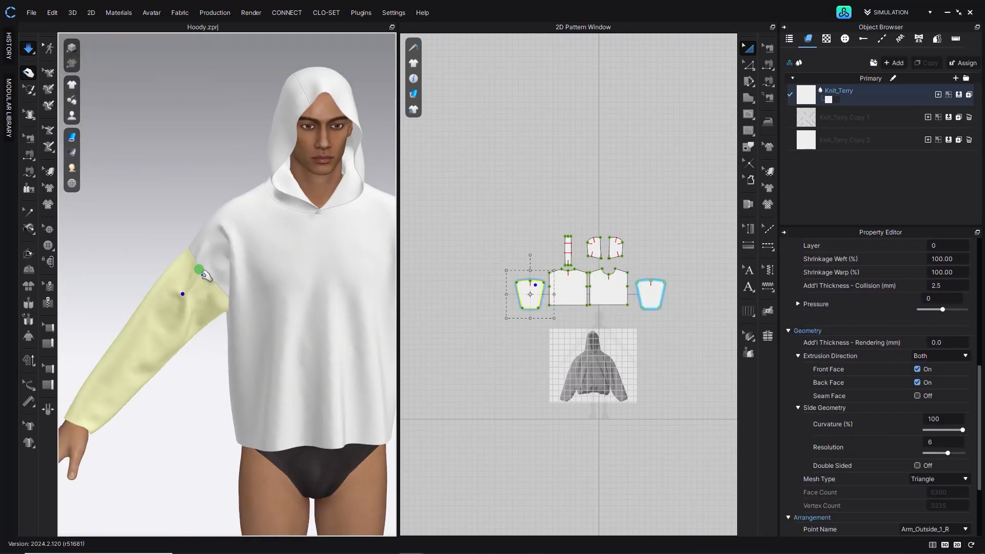
pyautogui.click(221, 242)
pyautogui.moveTo(223, 243); pyautogui.dragTo(306, 277, button='right')
pyautogui.click(186, 297)
pyautogui.moveTo(184, 295); pyautogui.dragTo(163, 269, button='right')
pyautogui.scroll(5, 162, 269)
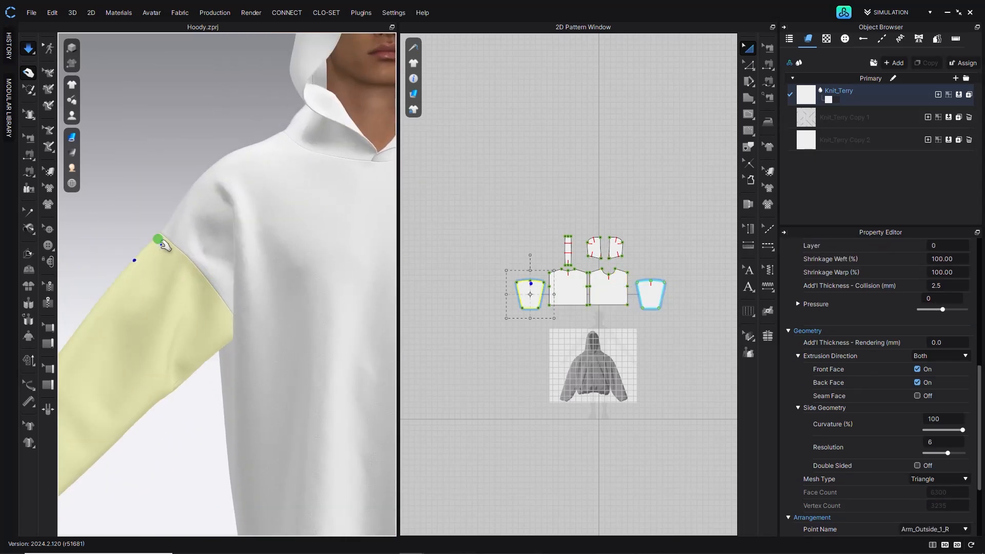
pyautogui.moveTo(161, 233); pyautogui.dragTo(222, 149, button='right')
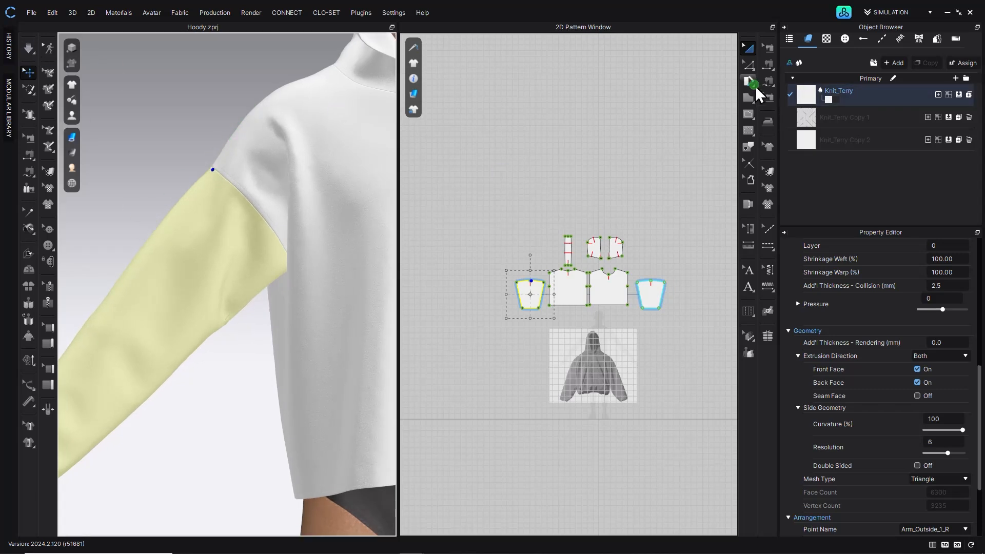
# - Move the sleeve pattern next to the body piece's upper side edge
pyautogui.click(748, 65)
pyautogui.scroll(5, 514, 297)
pyautogui.moveTo(522, 235); pyautogui.dragTo(550, 293)
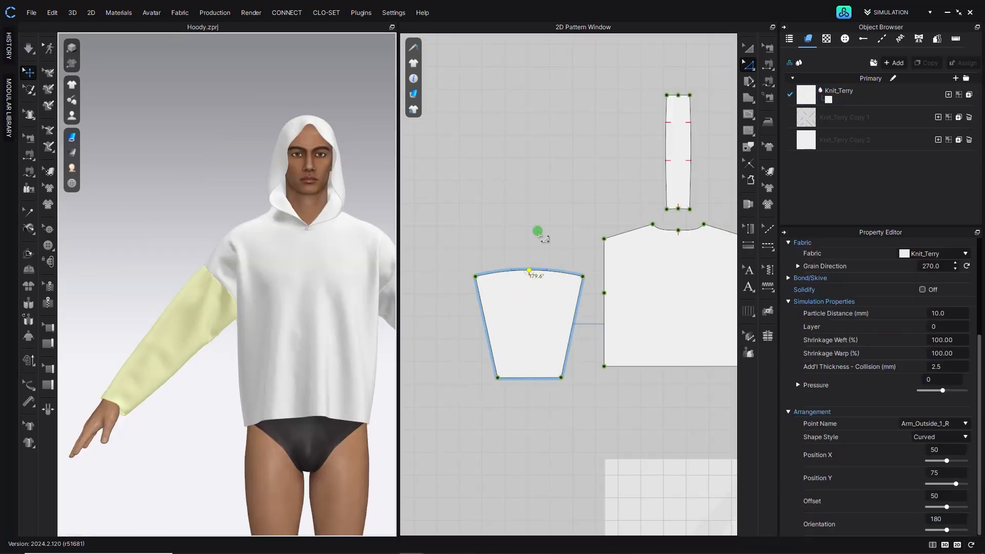
pyautogui.click(545, 252)
pyautogui.scroll(3, 524, 261)
pyautogui.click(748, 49)
pyautogui.click(497, 280)
pyautogui.moveTo(484, 260)
pyautogui.mouseDown()
pyautogui.moveTo(519, 264)
pyautogui.moveTo(594, 323)
pyautogui.moveTo(608, 352)
pyautogui.moveTo(565, 283)
pyautogui.moveTo(584, 257)
pyautogui.mouseUp()
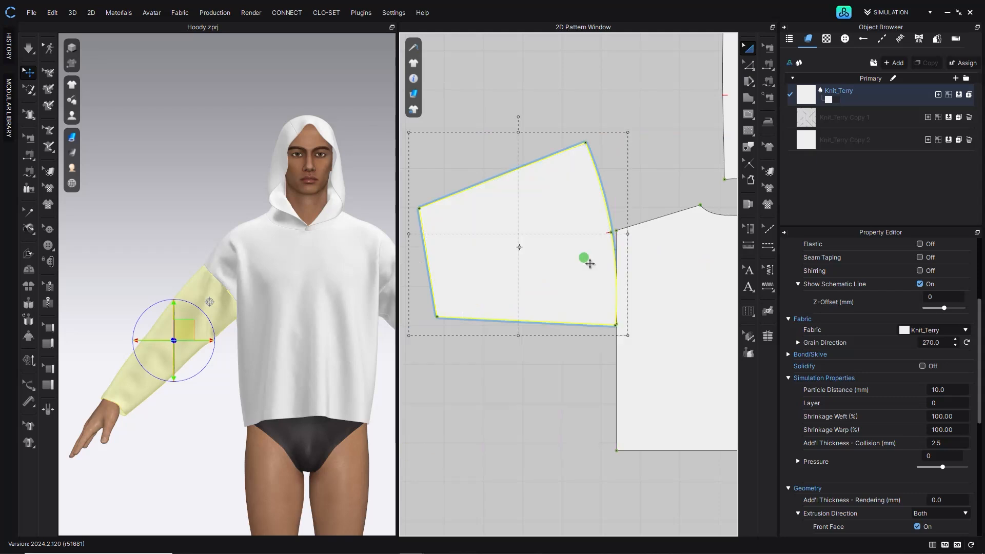
# - Nudge the sleeve so its cap curve sits closer to the body side edge
pyautogui.scroll(3, 611, 198)
pyautogui.click(510, 227)
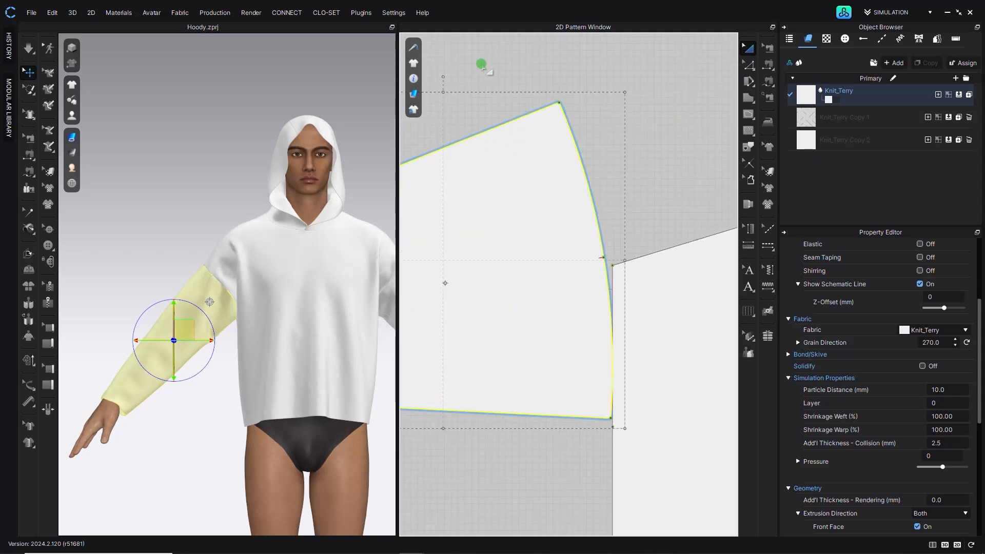
pyautogui.moveTo(442, 76); pyautogui.dragTo(459, 78)
pyautogui.moveTo(487, 278); pyautogui.dragTo(492, 270)
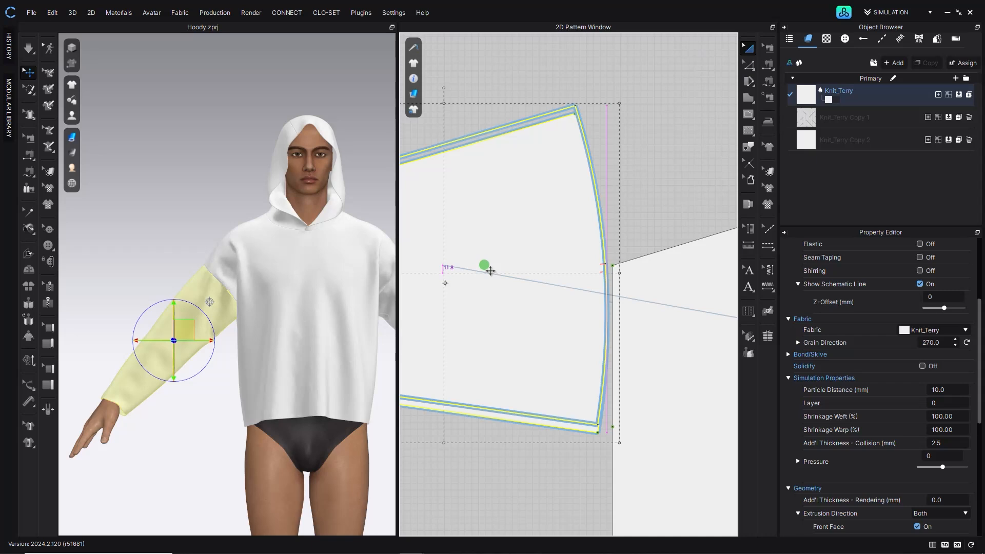
pyautogui.scroll(5, 560, 307)
pyautogui.moveTo(540, 286); pyautogui.dragTo(512, 260)
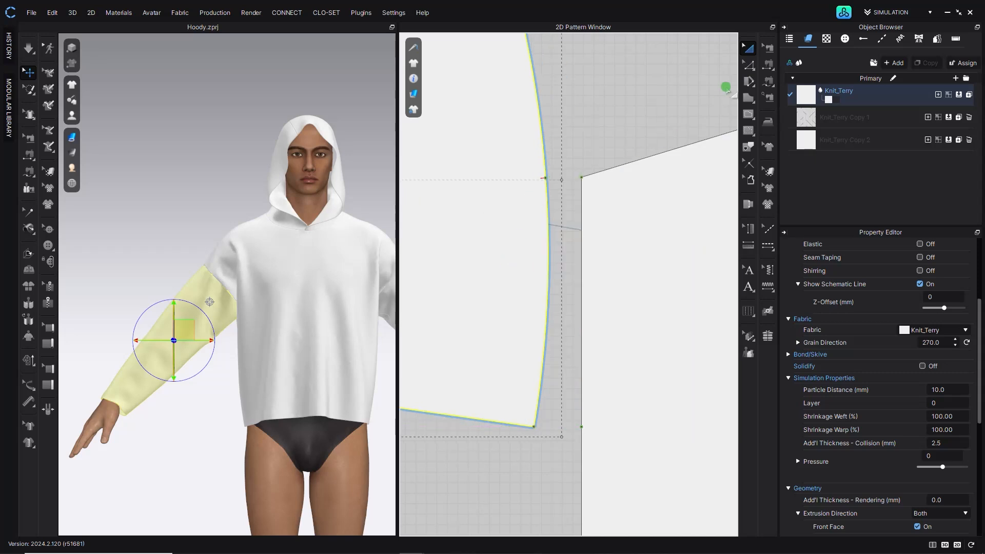
# - Reshape the body piece's 238.5 mm upper side segment into a concave curve with Smooth Curve
pyautogui.click(749, 64)
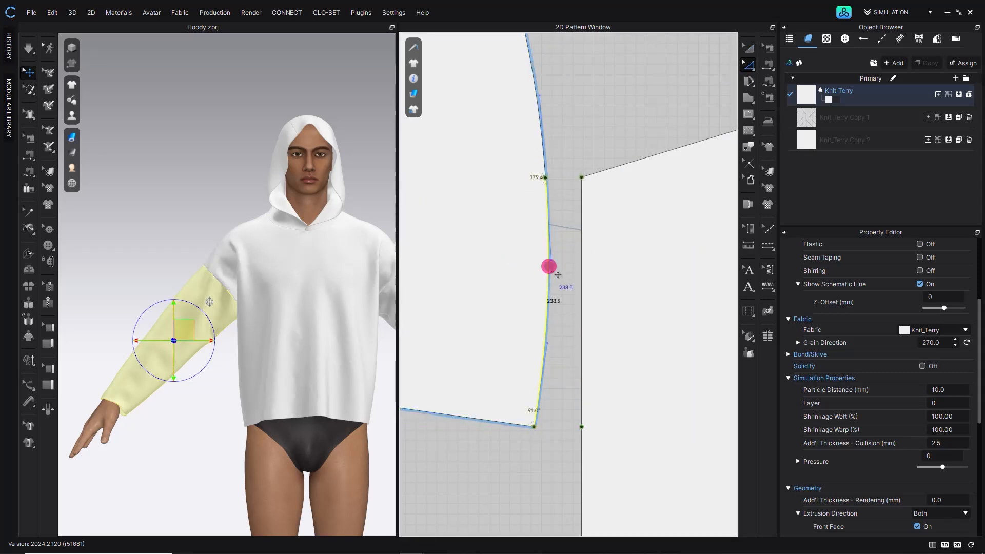
pyautogui.click(581, 225)
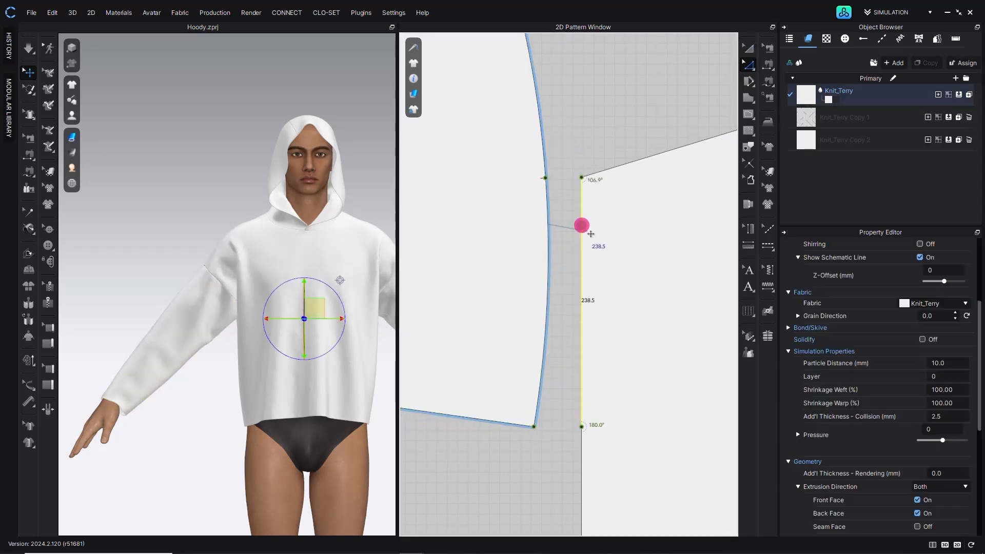
pyautogui.click(752, 68)
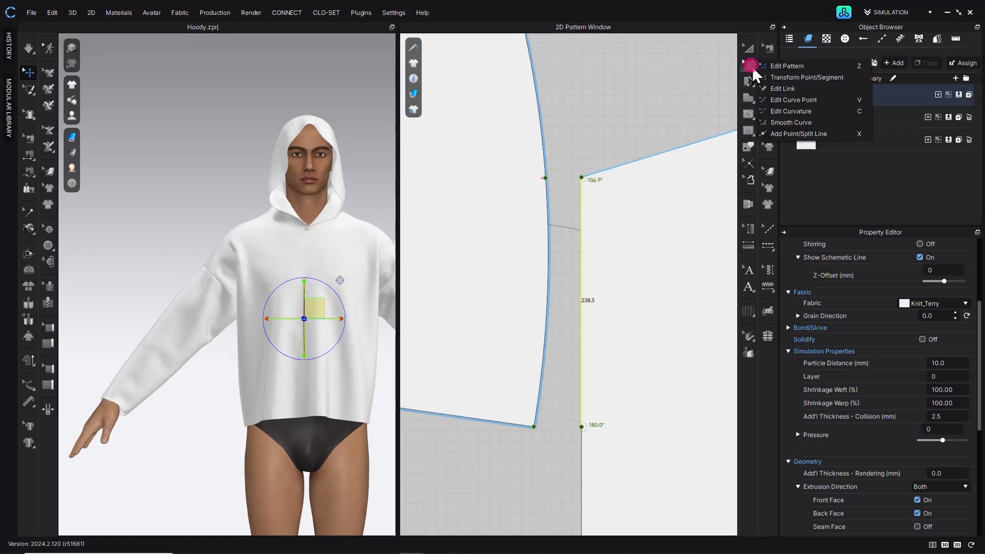
pyautogui.click(777, 122)
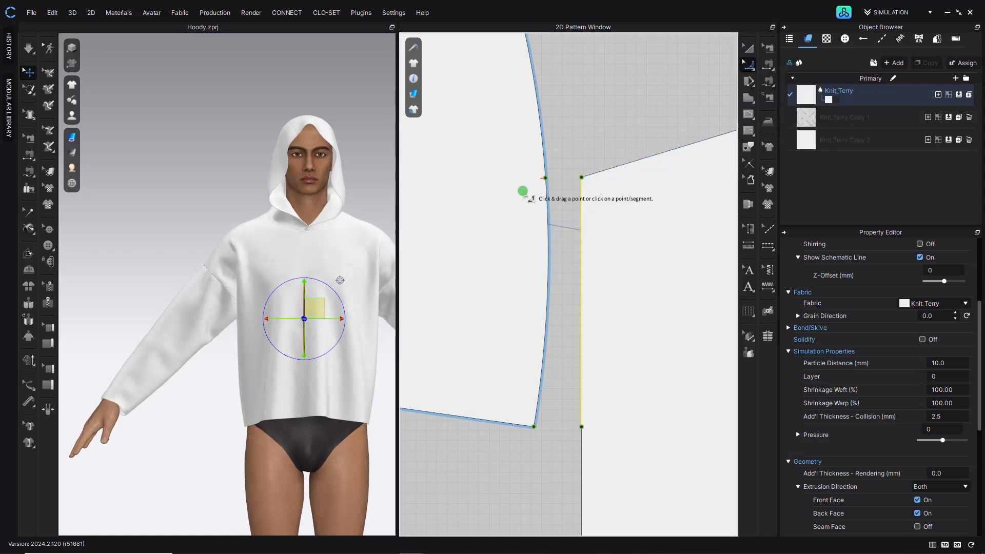
pyautogui.click(582, 178)
pyautogui.click(582, 427)
pyautogui.click(583, 334)
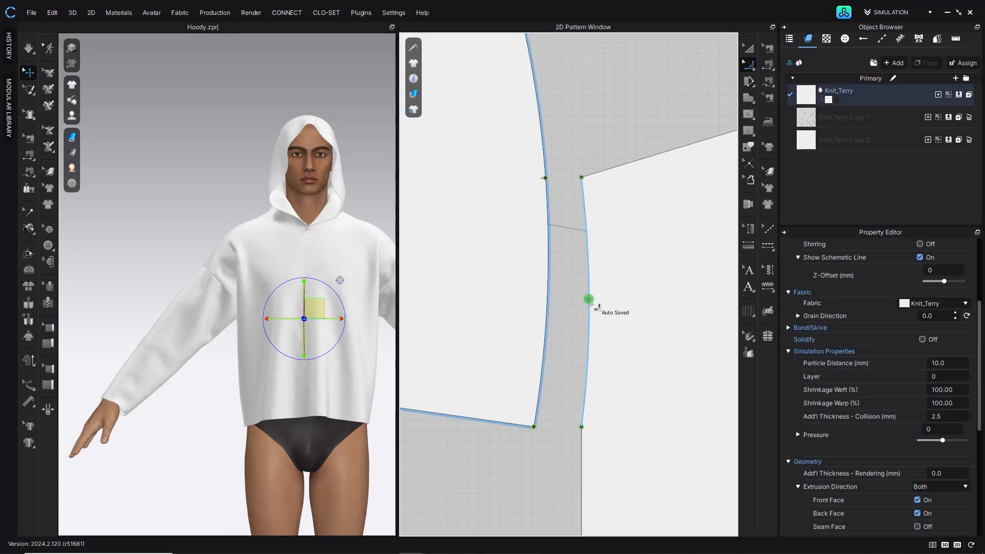
# - Curve the adjacent body piece's upper side segment the same way
pyautogui.scroll(-5, 601, 300)
pyautogui.scroll(5, 480, 303)
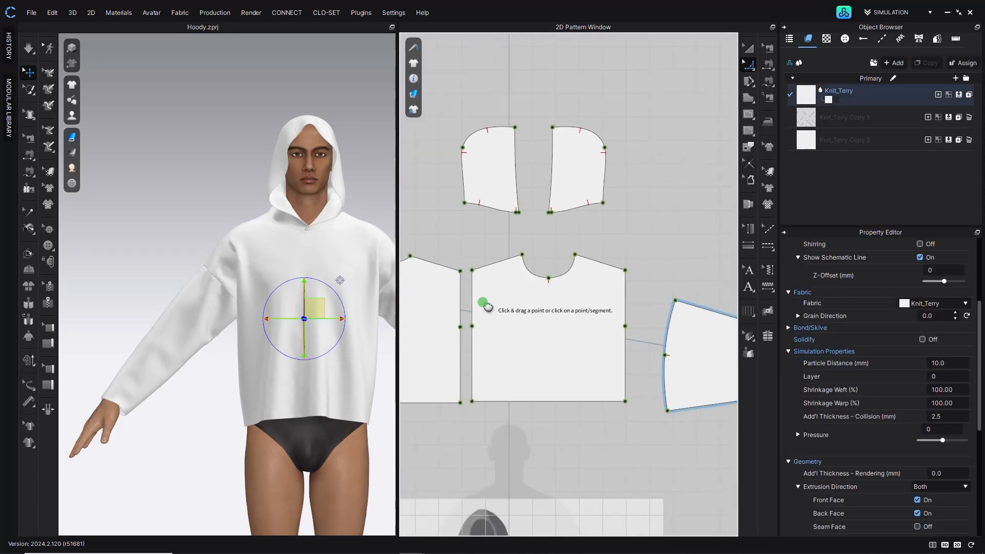
pyautogui.click(595, 228)
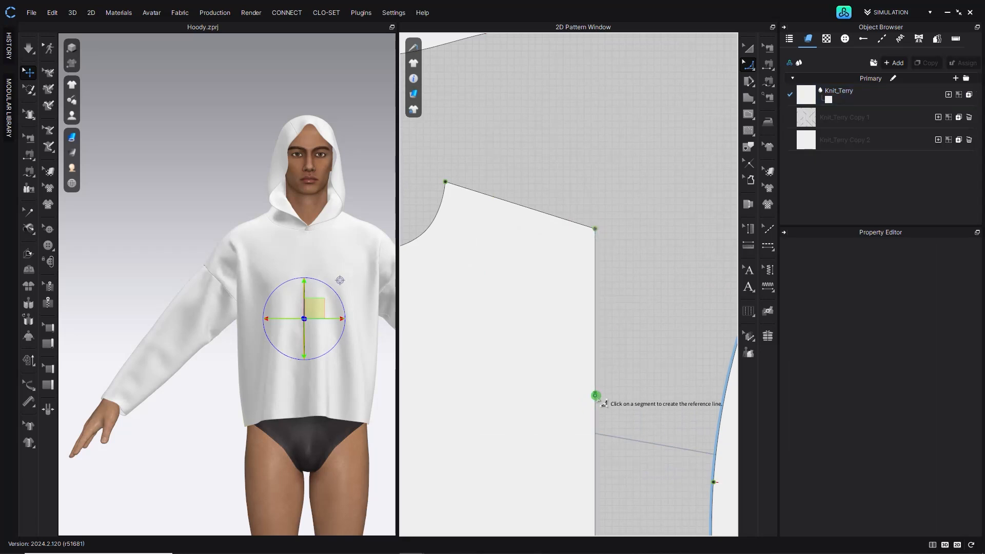
pyautogui.click(591, 320)
# - Simulate the garment and inspect the reshaped shoulder and sleeve seam in 3D
pyautogui.click(28, 50)
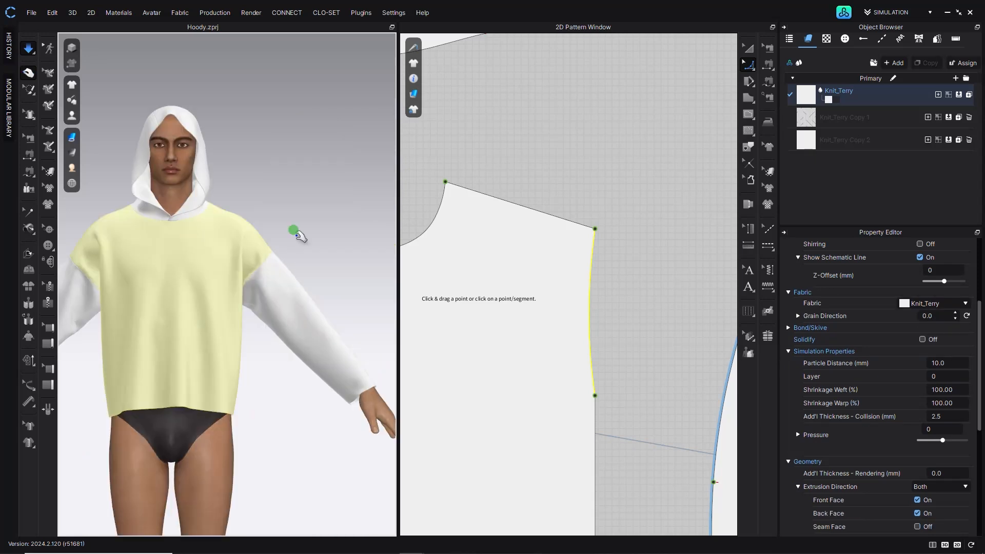
pyautogui.click(251, 287)
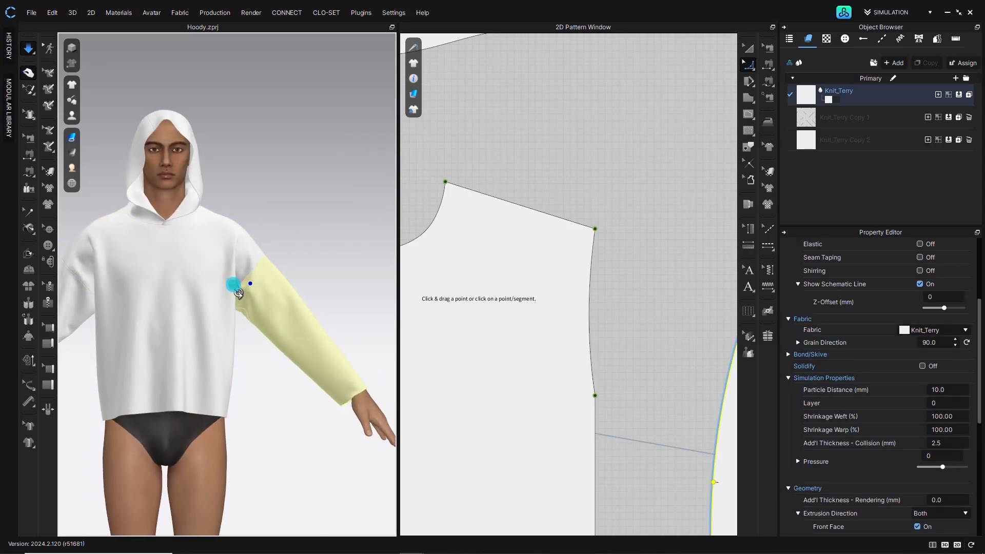
pyautogui.scroll(5, 242, 290)
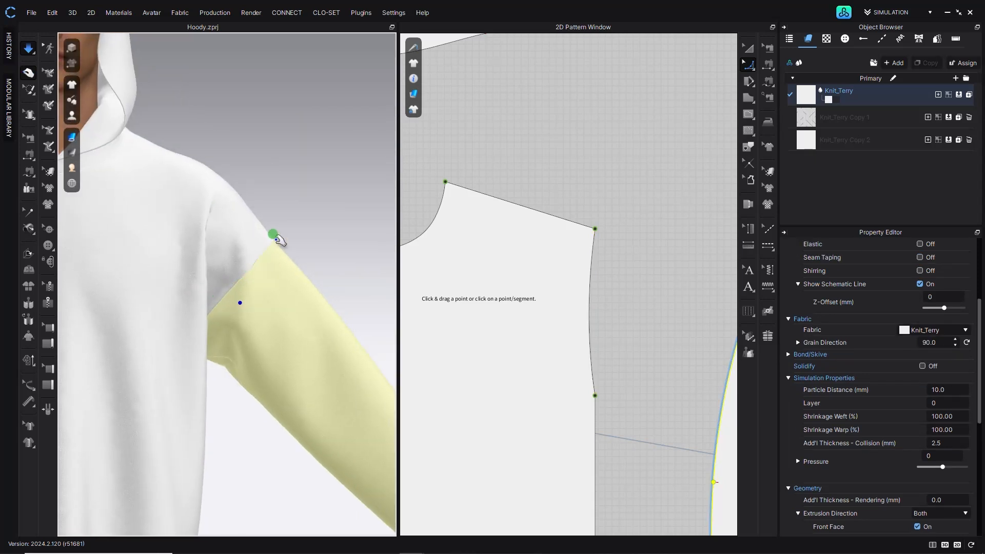
pyautogui.click(277, 240)
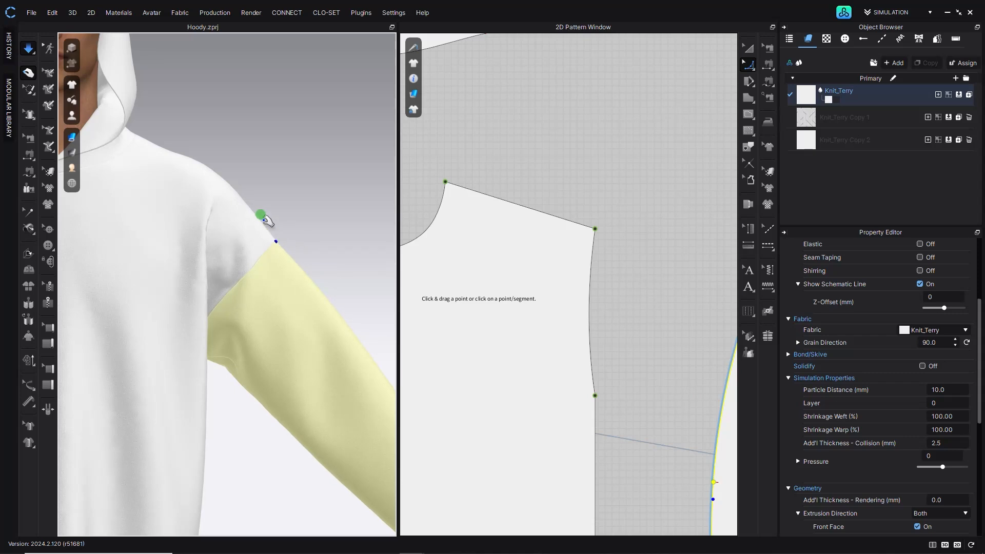
pyautogui.click(318, 224)
pyautogui.scroll(-3, 265, 285)
pyautogui.moveTo(148, 275); pyautogui.dragTo(241, 283, button='middle')
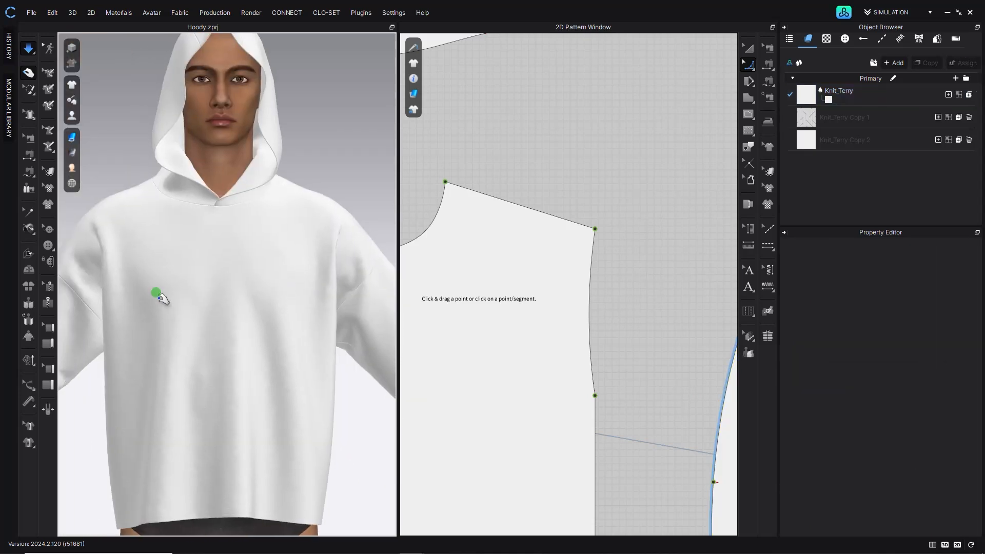
# - Orbit and zoom the 3D view to inspect the shoulder and sleeve fit on the avatar
pyautogui.moveTo(156, 294); pyautogui.dragTo(256, 291, button='middle')
pyautogui.scroll(5, 147, 282)
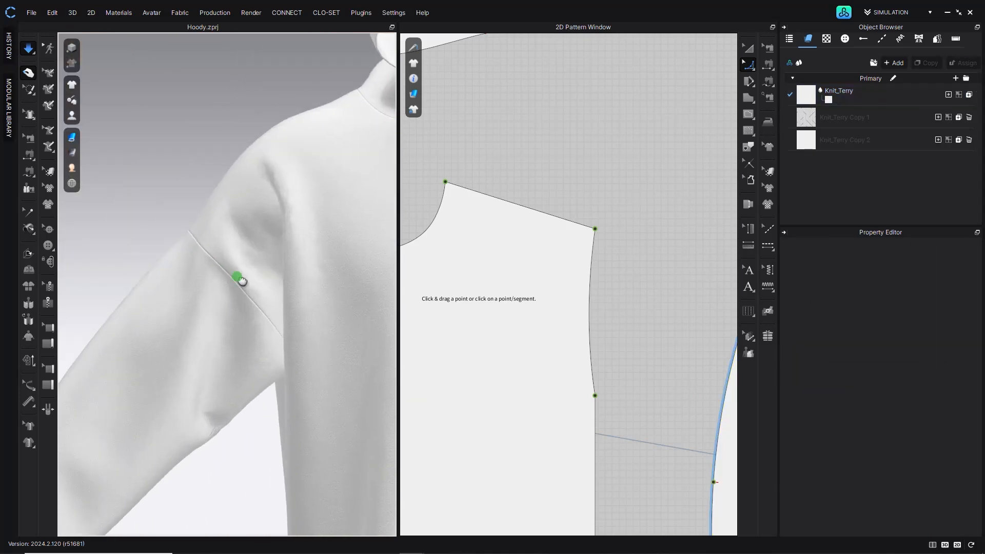
pyautogui.scroll(-5, 302, 262)
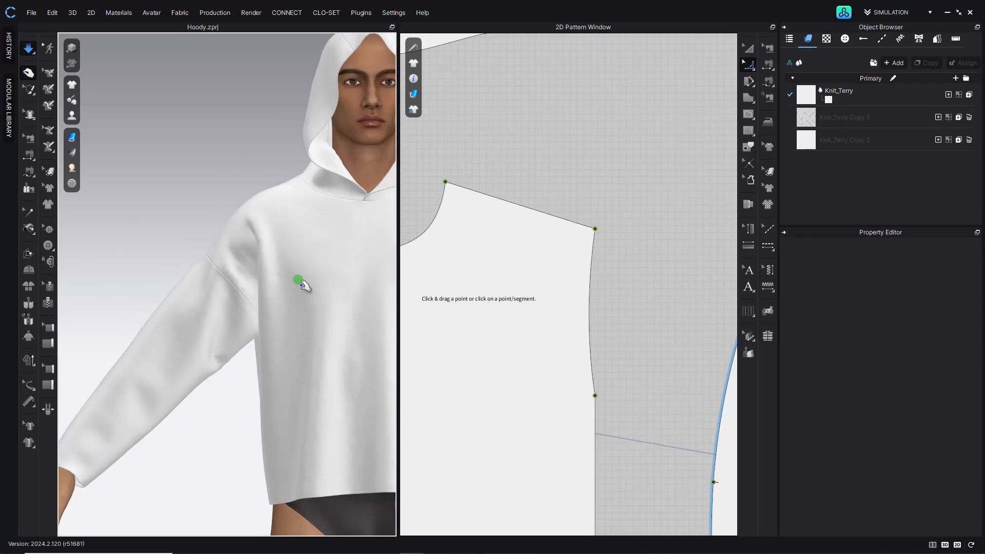
pyautogui.moveTo(299, 279); pyautogui.dragTo(253, 302, button='middle')
pyautogui.scroll(-1, 300, 307)
pyautogui.moveTo(327, 301); pyautogui.dragTo(318, 300, button='middle')
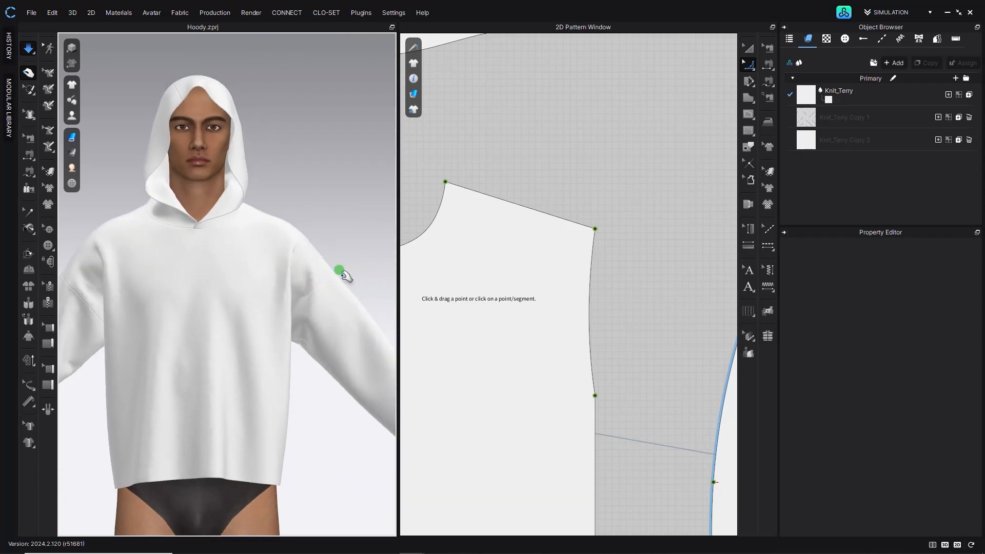
pyautogui.scroll(-3, 233, 346)
# - Select one of the sleeve pieces and delete it
pyautogui.click(286, 313)
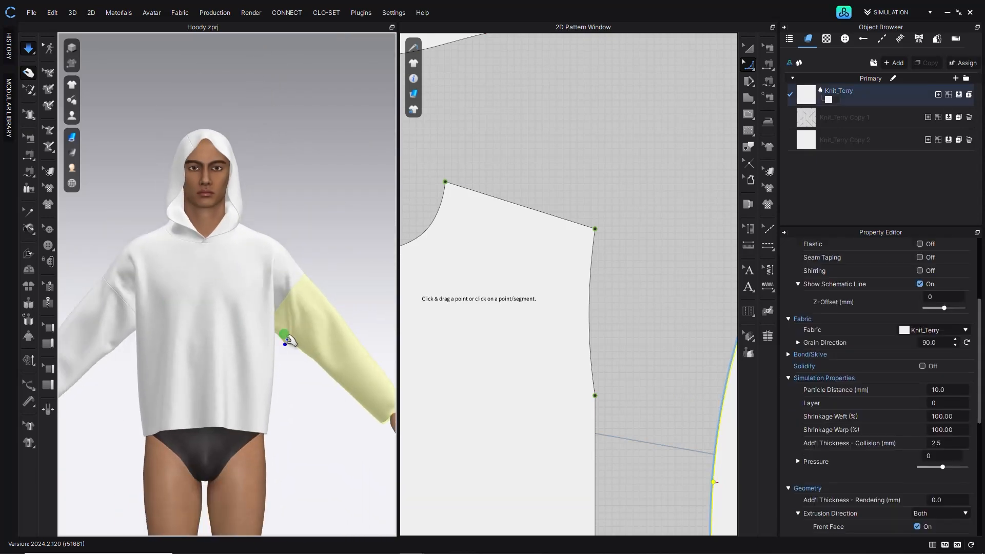
pyautogui.scroll(-6, 485, 341)
pyautogui.moveTo(486, 344); pyautogui.dragTo(576, 303, button='middle')
pyautogui.click(749, 48)
pyautogui.click(595, 125)
pyautogui.moveTo(437, 273); pyautogui.dragTo(522, 262, button='middle')
pyautogui.click(424, 260)
pyautogui.press('Delete')
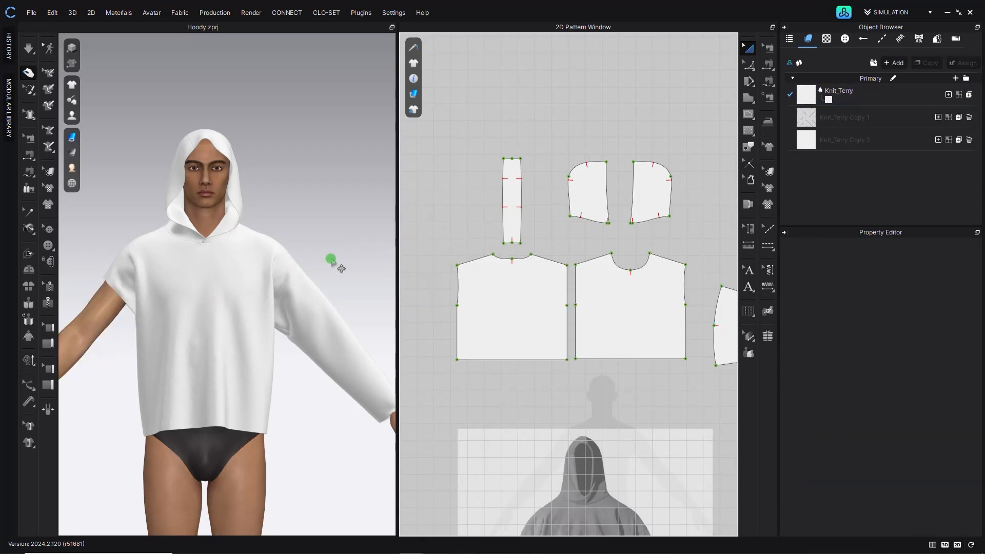
# - Rotate the remaining sleeve piece in the 2D layout so its cap sits at the top
pyautogui.scroll(-3, 334, 267)
pyautogui.scroll(-3, 543, 451)
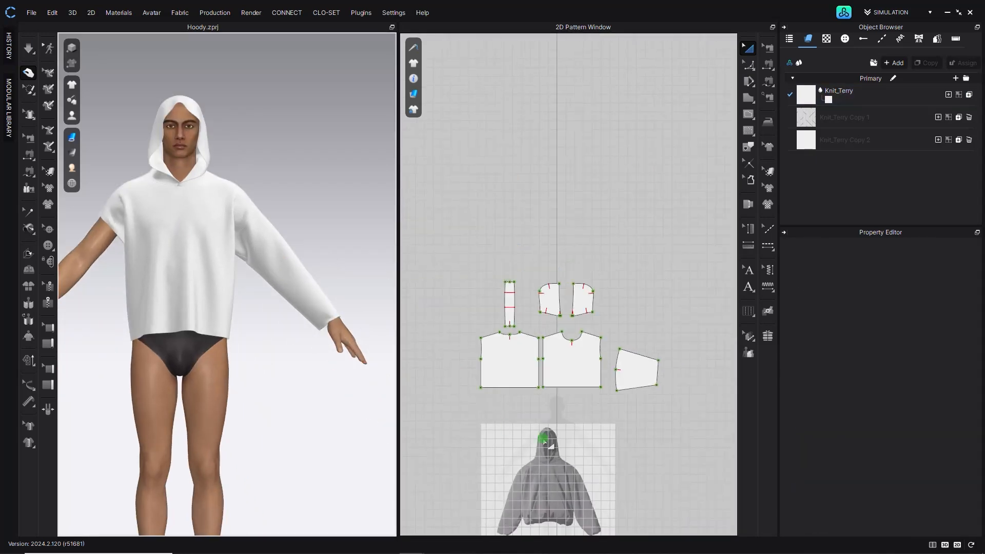
pyautogui.scroll(3, 534, 390)
pyautogui.scroll(2, 554, 417)
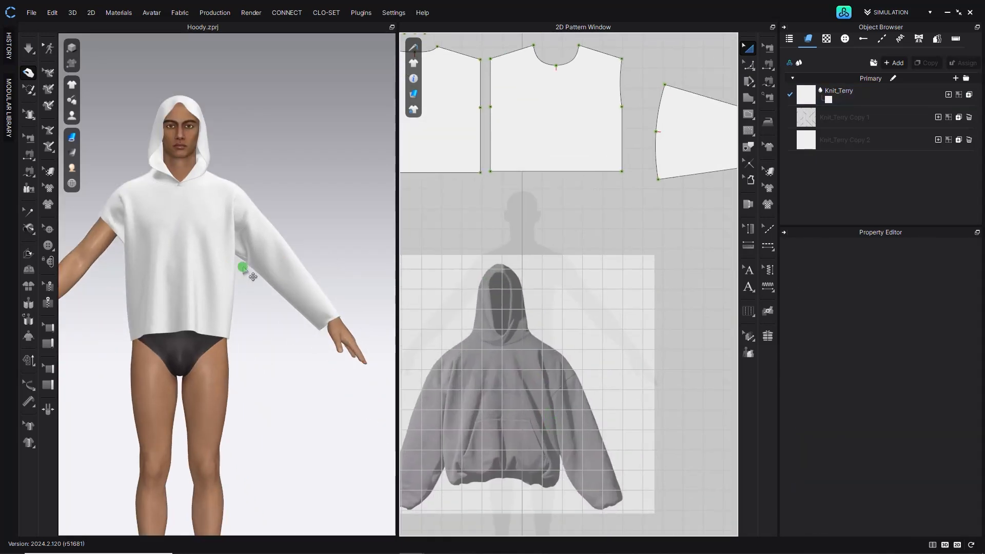
pyautogui.moveTo(503, 229); pyautogui.dragTo(407, 299, button='middle')
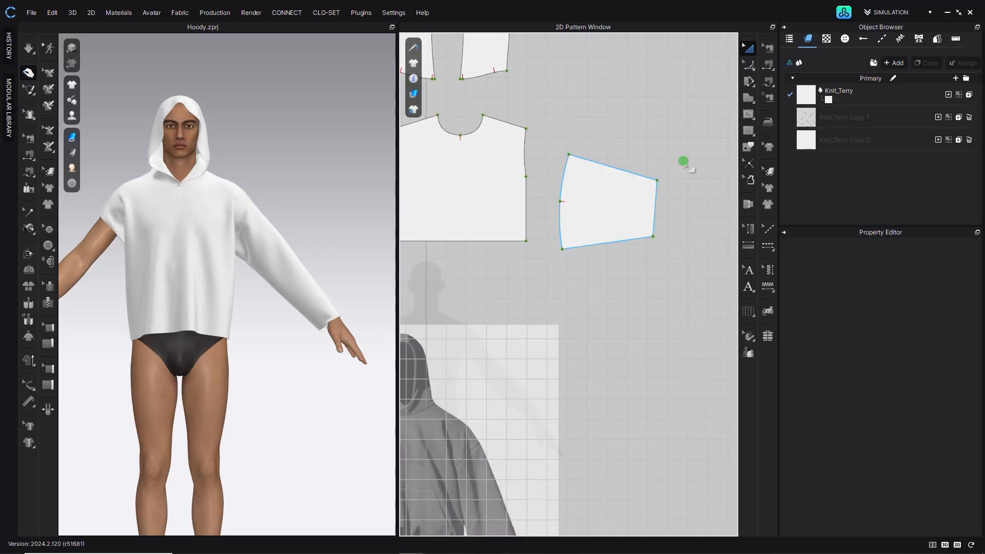
pyautogui.click(605, 163)
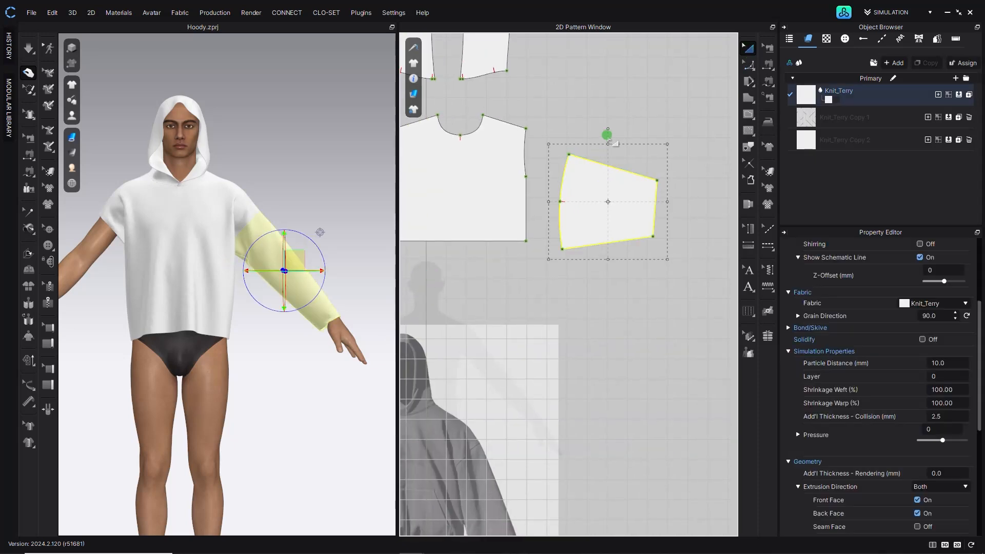
pyautogui.moveTo(656, 183); pyautogui.dragTo(666, 195)
pyautogui.rightClick(620, 185)
pyautogui.moveTo(752, 403)
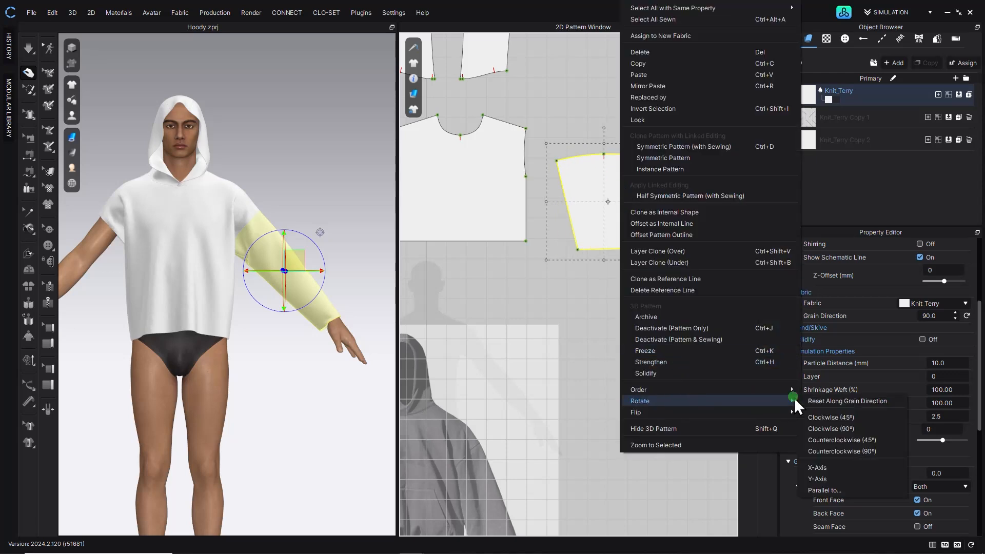
pyautogui.click(827, 469)
# - Adjust the sleeve's bottom corner points to widen the cuff end slightly
pyautogui.click(606, 249)
pyautogui.click(747, 68)
pyautogui.click(665, 78)
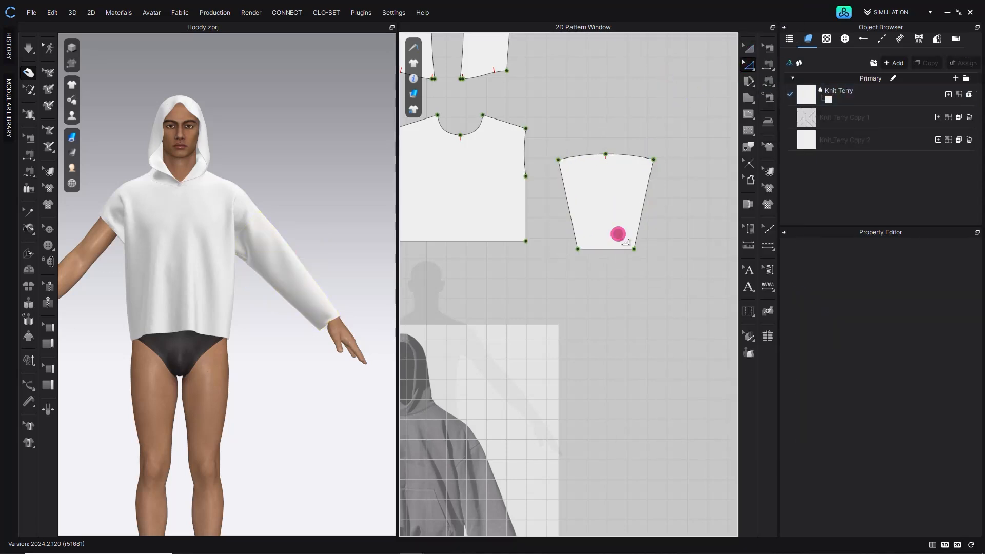
pyautogui.click(578, 249)
pyautogui.click(626, 285)
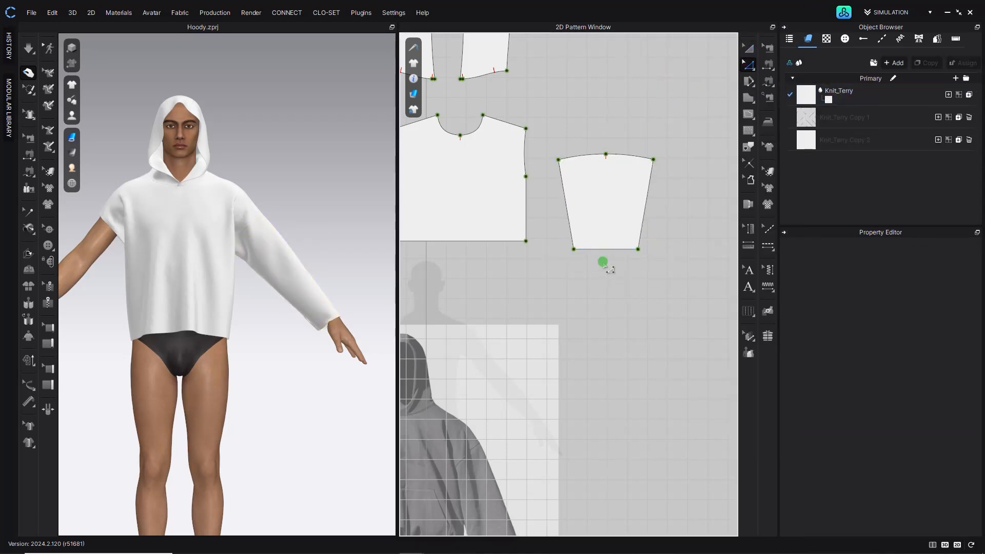
pyautogui.click(27, 46)
pyautogui.moveTo(532, 431); pyautogui.dragTo(568, 322, button='middle')
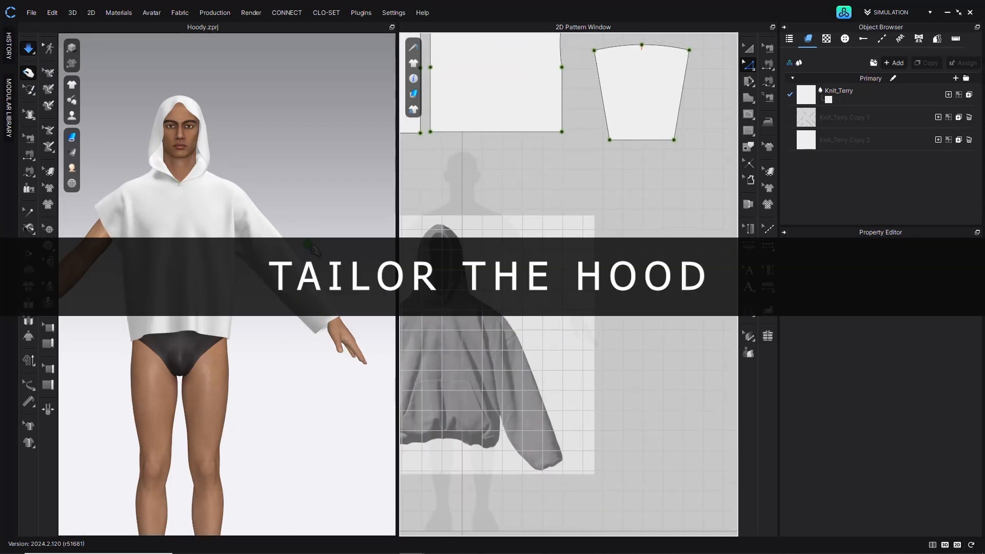
# - Orbit and zoom the 3D and 2D views to examine the hood and its pattern pieces
pyautogui.moveTo(309, 246); pyautogui.dragTo(356, 302, button='middle')
pyautogui.moveTo(356, 302)
pyautogui.mouseDown(button='right')
pyautogui.moveTo(381, 302)
pyautogui.moveTo(355, 301)
pyautogui.mouseUp(button='right')
pyautogui.scroll(10, 420, 297)
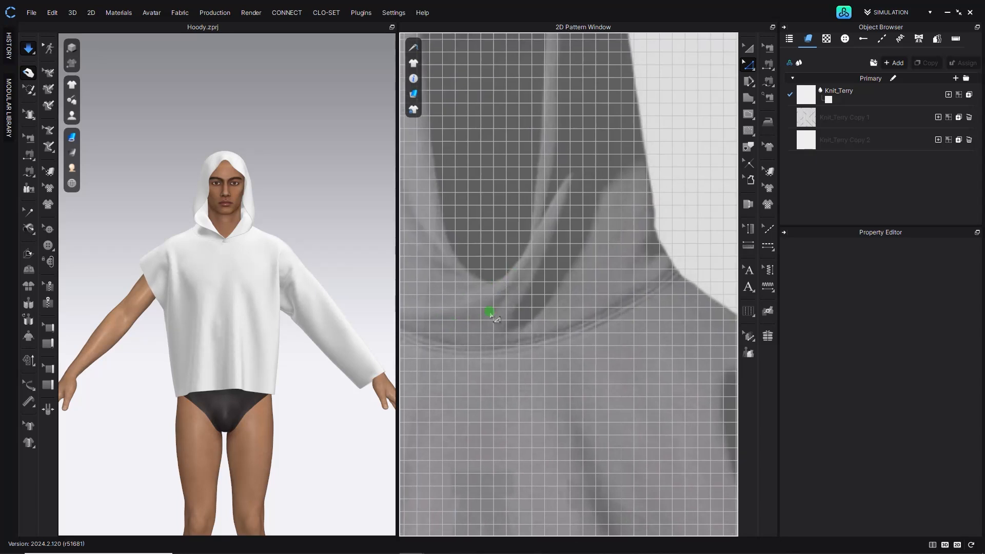
pyautogui.scroll(5, 224, 240)
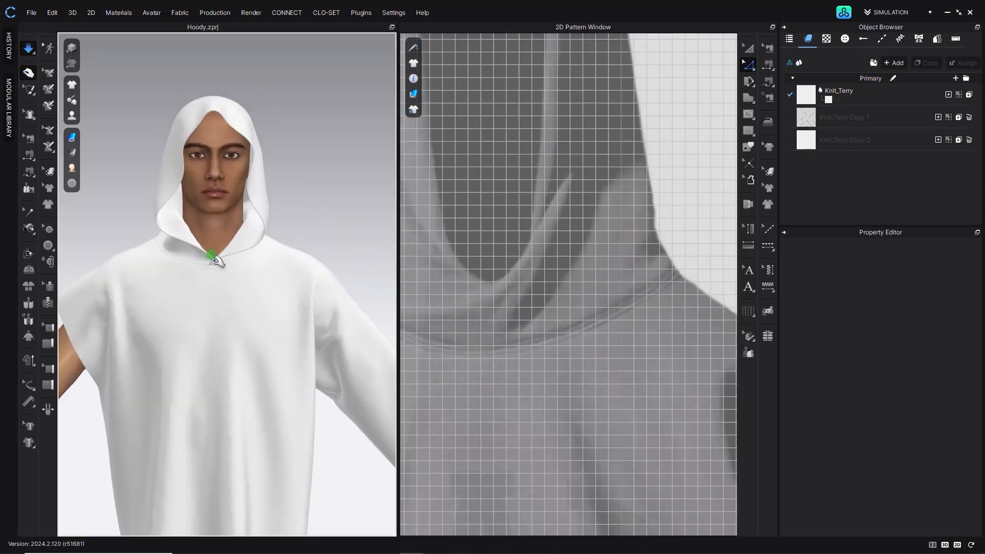
pyautogui.scroll(-10, 497, 213)
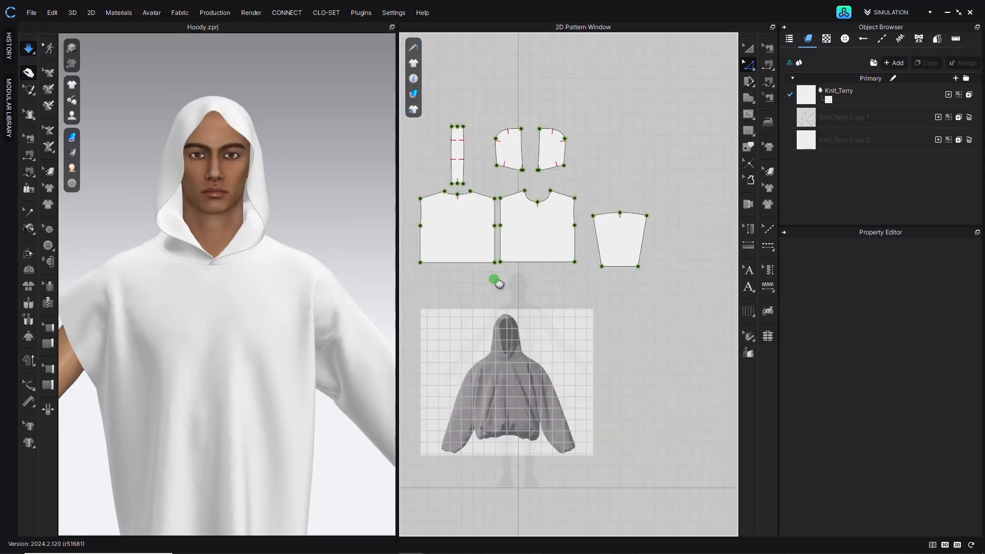
pyautogui.scroll(5, 515, 164)
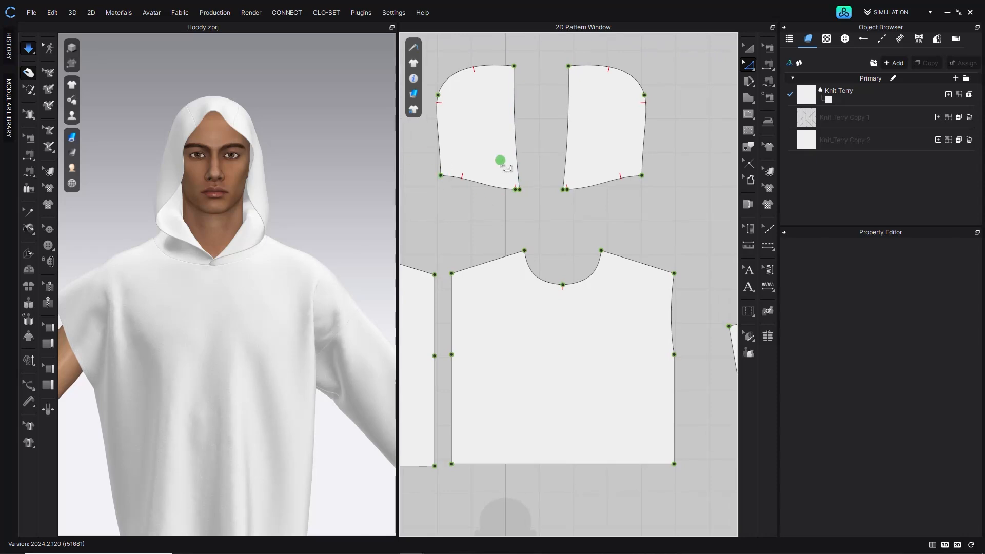
# - Delete the extra points at the hood's front neck corners
pyautogui.click(750, 62)
pyautogui.scroll(6, 241, 275)
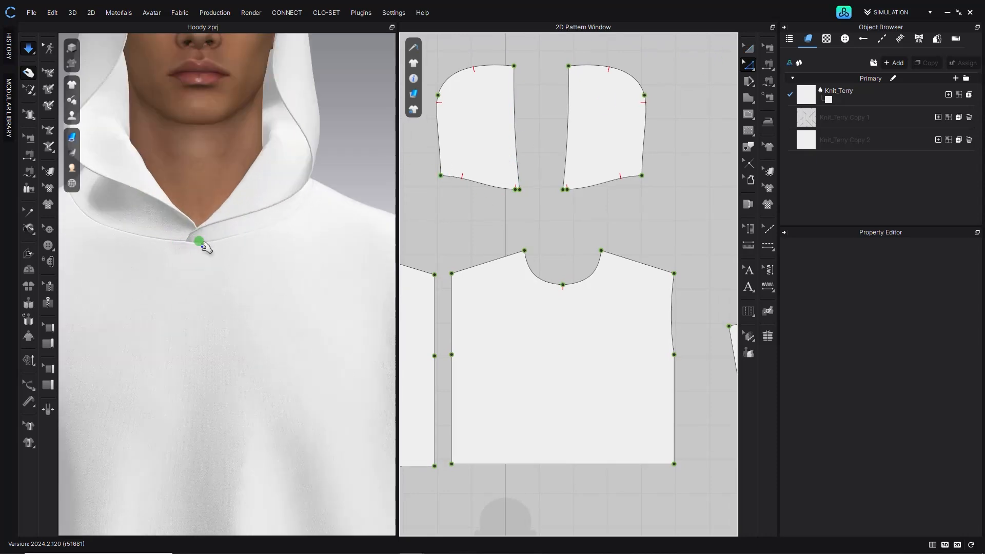
pyautogui.scroll(4, 528, 174)
pyautogui.click(501, 205)
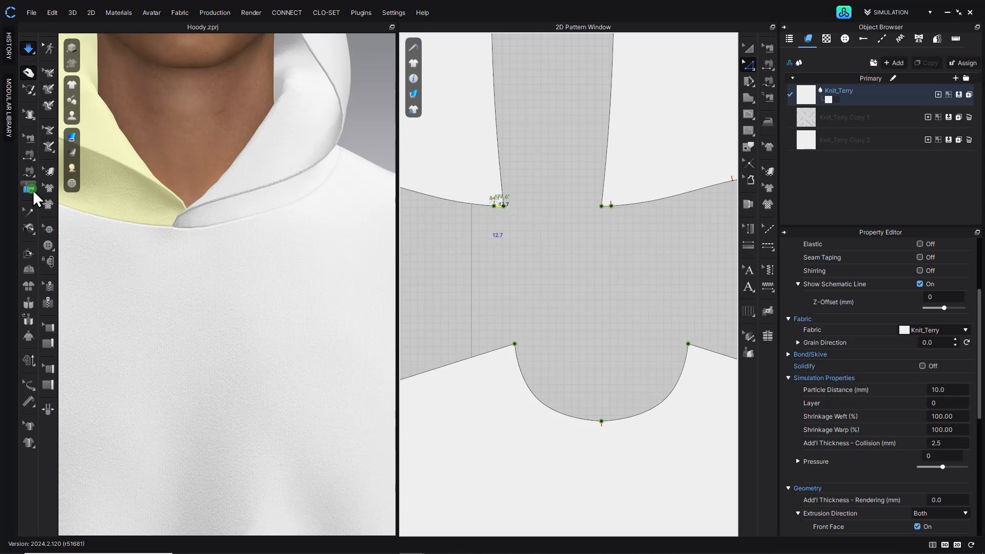
pyautogui.click(29, 142)
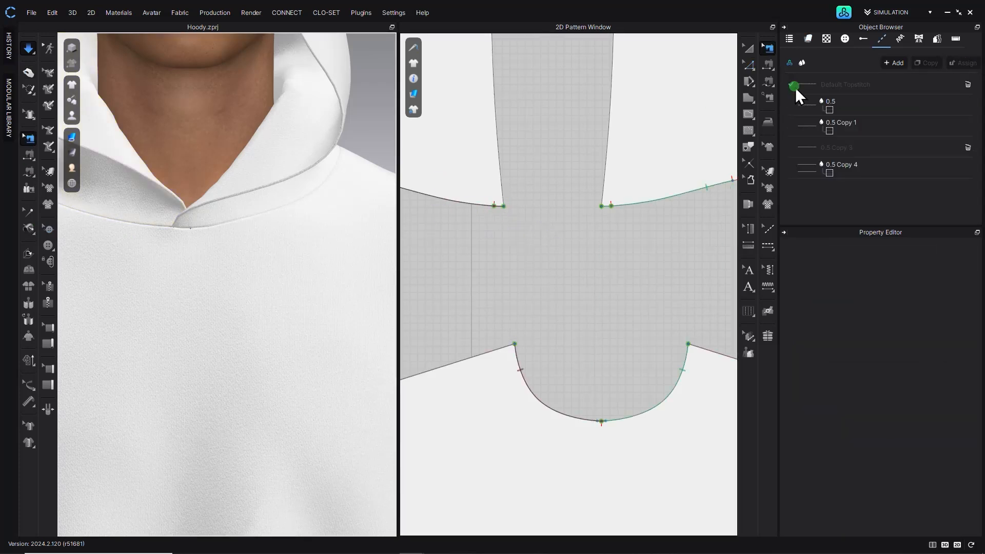
pyautogui.click(749, 64)
pyautogui.moveTo(498, 251); pyautogui.dragTo(610, 161)
pyautogui.press('Delete')
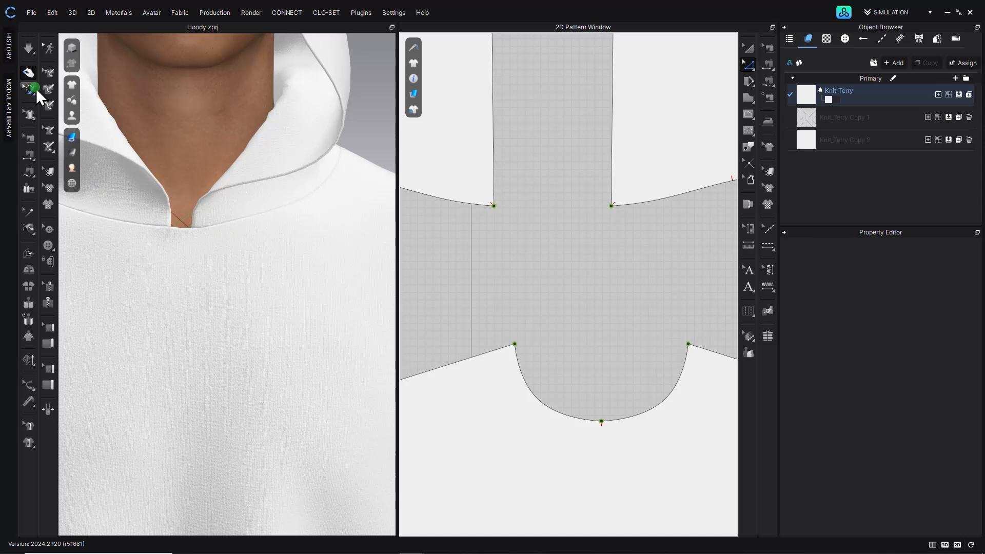
# - Edit the hood-to-neckline seam so one hood front edge ends at the neckline's center front point
pyautogui.click(29, 45)
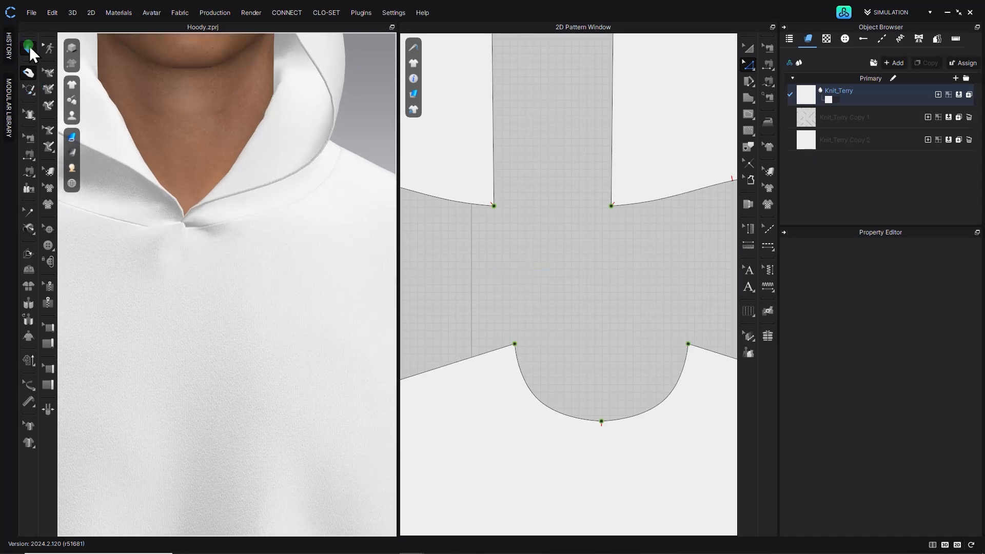
pyautogui.click(22, 72)
pyautogui.click(28, 138)
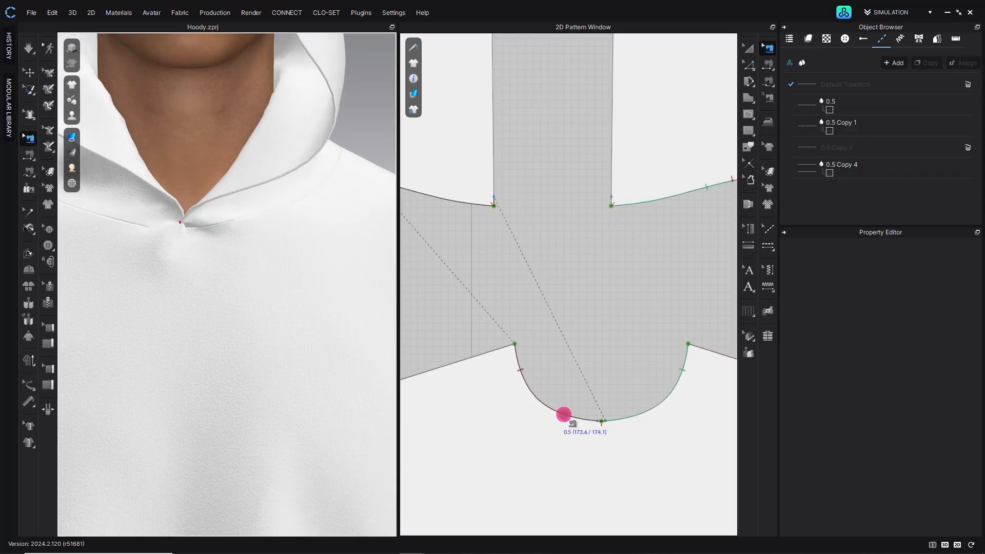
pyautogui.scroll(5, 601, 431)
pyautogui.click(595, 400)
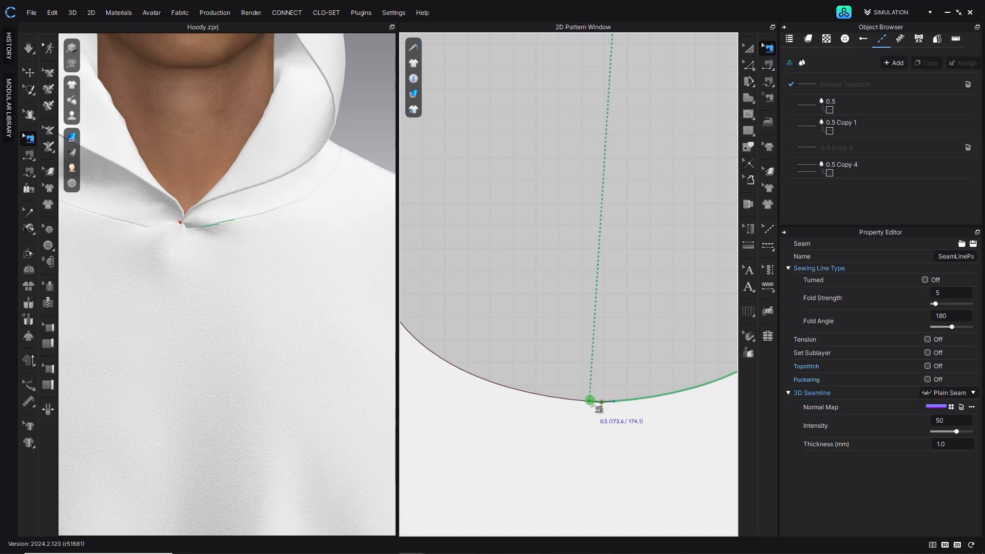
pyautogui.moveTo(590, 401); pyautogui.dragTo(602, 403)
pyautogui.click(585, 401)
# - Reconnect the other hood front seam end to the neckline's center front point
pyautogui.click(30, 46)
pyautogui.click(176, 263)
pyautogui.moveTo(176, 263); pyautogui.dragTo(181, 326)
pyautogui.moveTo(181, 326); pyautogui.dragTo(157, 271, button='right')
pyautogui.click(33, 132)
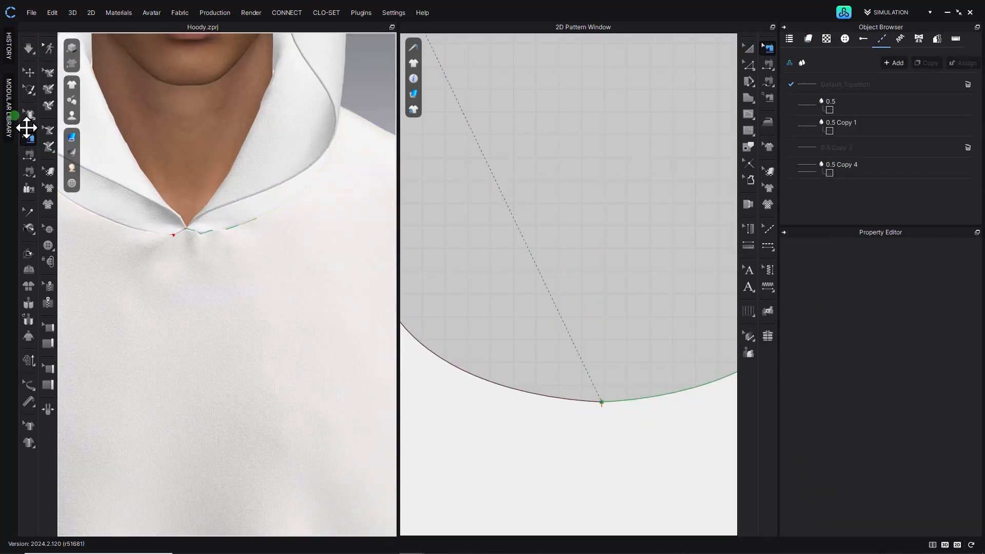
pyautogui.scroll(-5, 550, 202)
pyautogui.scroll(6, 508, 186)
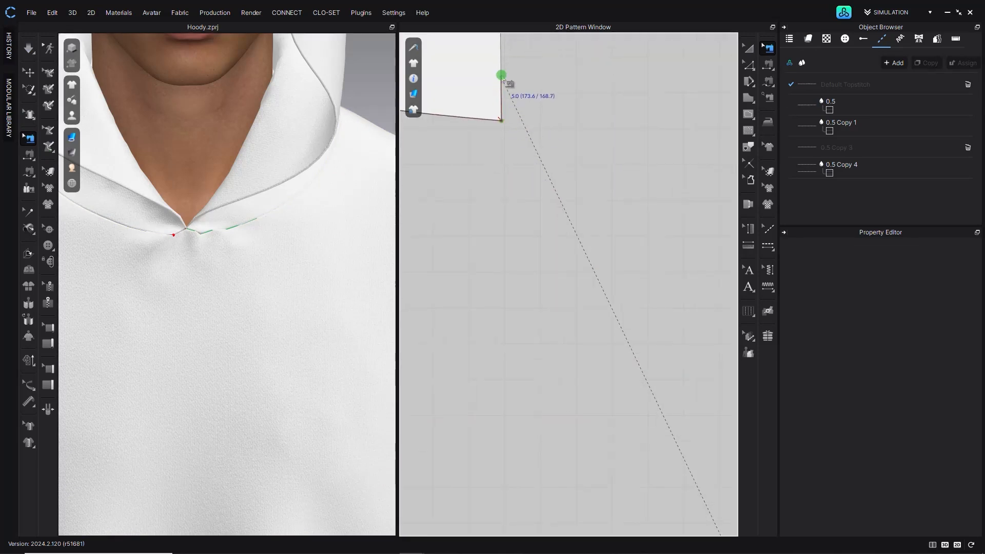
pyautogui.click(504, 119)
pyautogui.scroll(-5, 585, 186)
pyautogui.scroll(6, 526, 220)
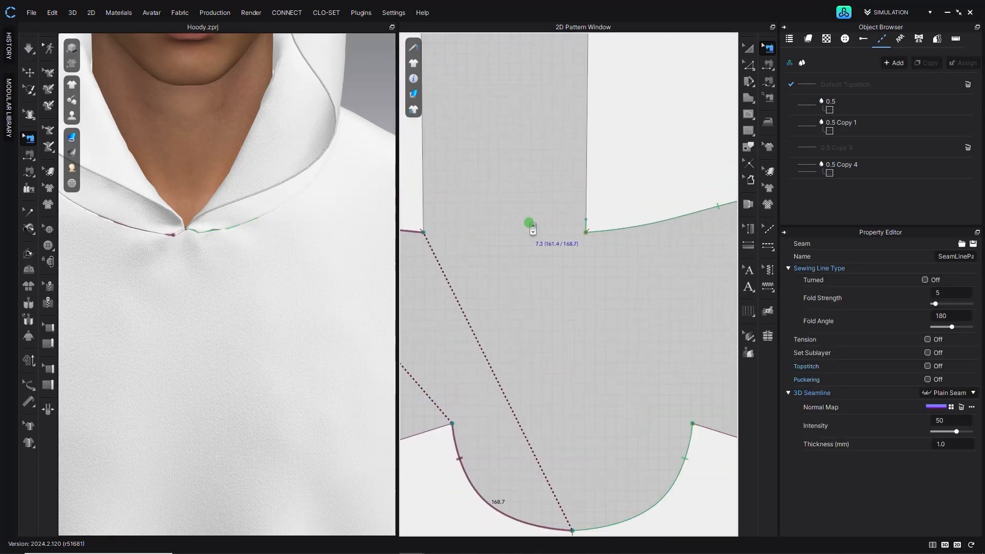
pyautogui.moveTo(643, 213); pyautogui.dragTo(641, 244)
pyautogui.click(30, 48)
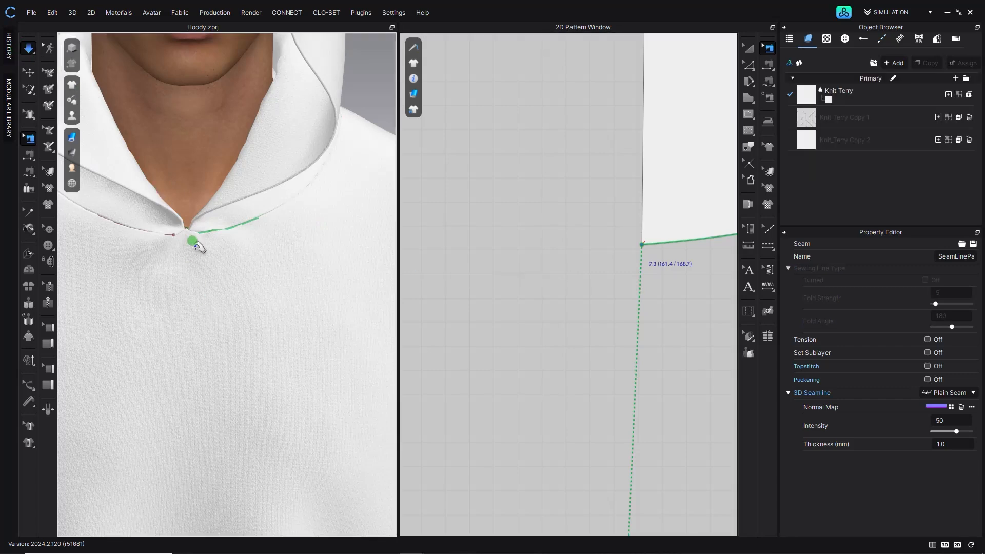
pyautogui.scroll(-5, 192, 249)
pyautogui.moveTo(193, 249)
pyautogui.mouseDown(button='right')
pyautogui.moveTo(248, 253)
pyautogui.moveTo(209, 260)
pyautogui.mouseUp(button='right')
pyautogui.moveTo(209, 260); pyautogui.dragTo(198, 247)
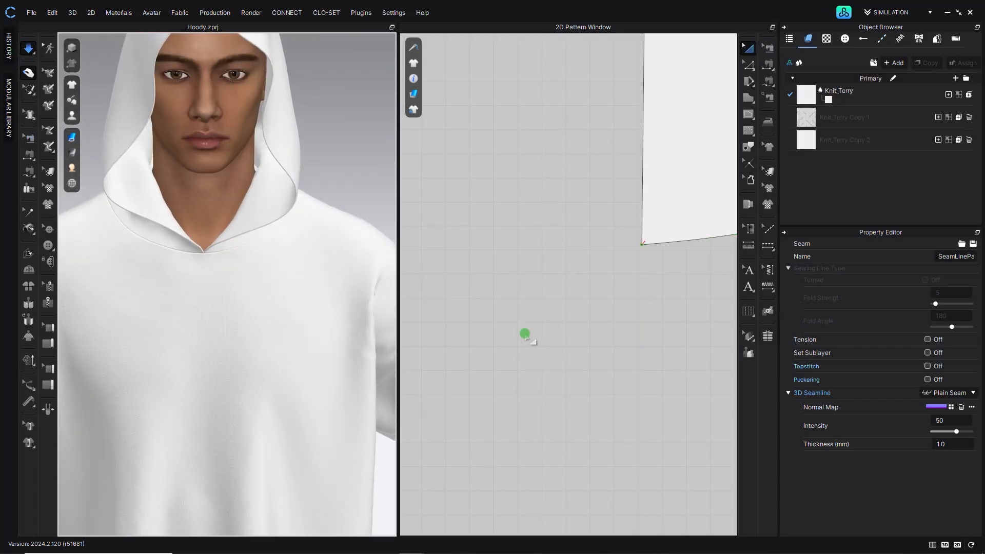
# - Move the left hood piece next to the right hood piece in the 2D layout
pyautogui.scroll(-8, 660, 260)
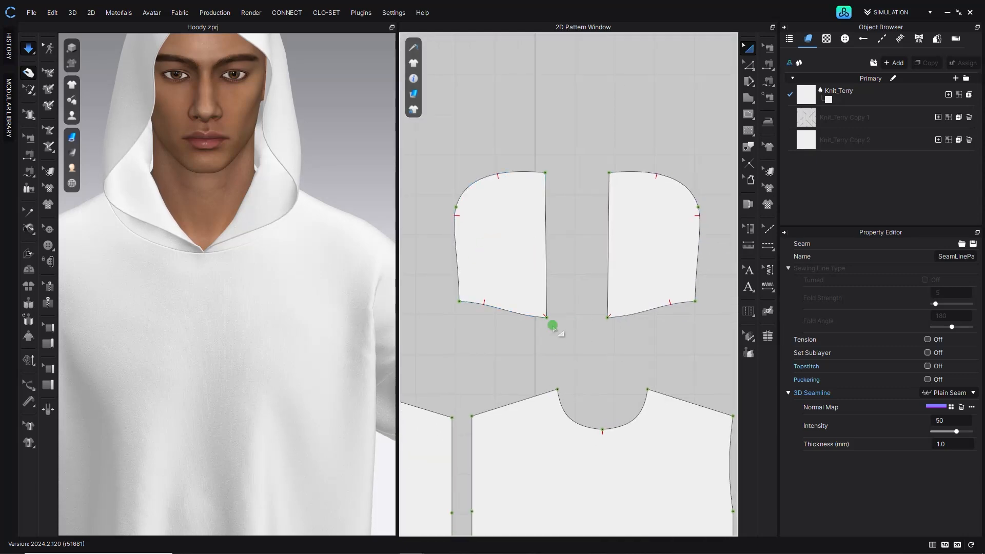
pyautogui.moveTo(527, 282); pyautogui.dragTo(565, 288)
pyautogui.click(646, 142)
pyautogui.click(749, 65)
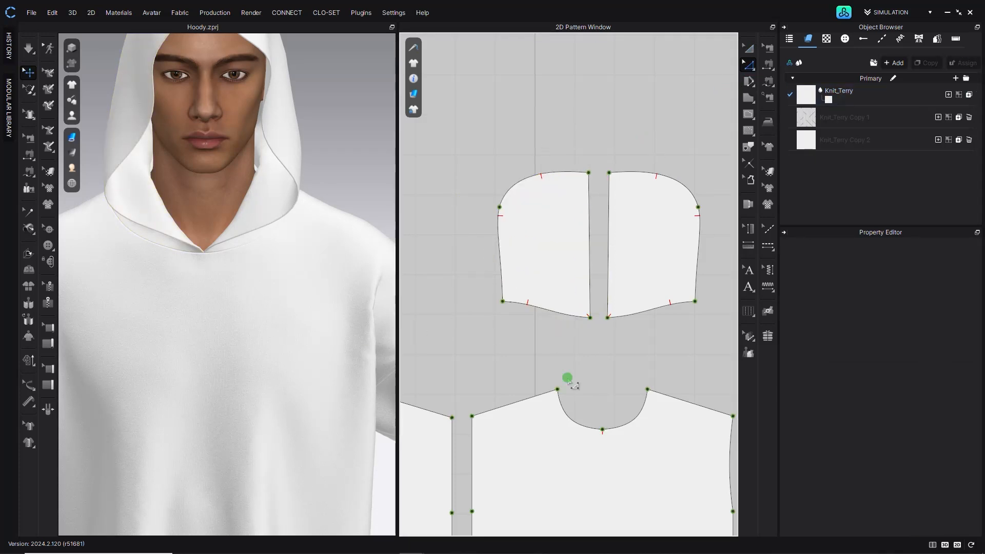
# - Split the left hood piece's front edge into two lines, with the lower line 50 mm long
pyautogui.scroll(-5, 567, 378)
pyautogui.scroll(8, 575, 359)
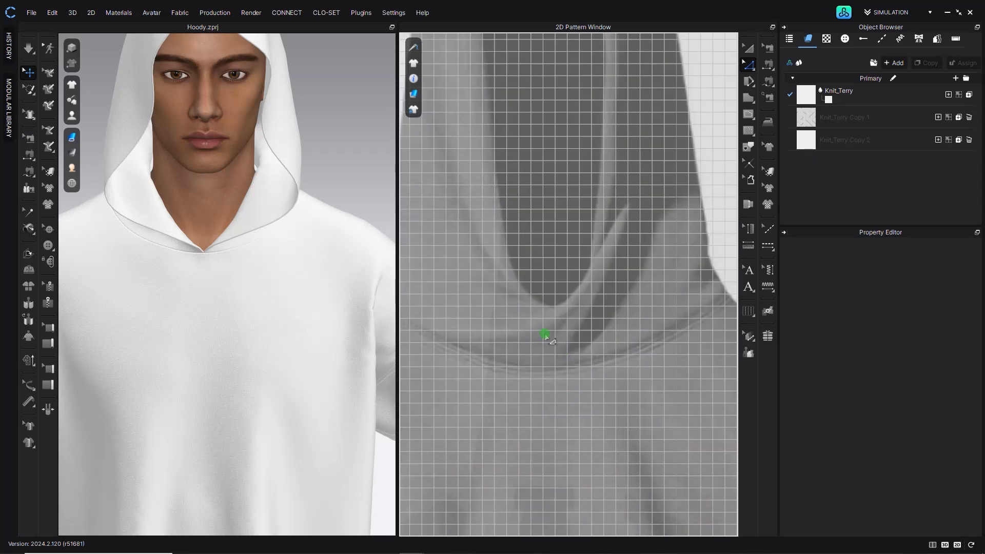
pyautogui.scroll(-9, 568, 332)
pyautogui.moveTo(569, 236); pyautogui.dragTo(561, 430, button='middle')
pyautogui.scroll(6, 590, 201)
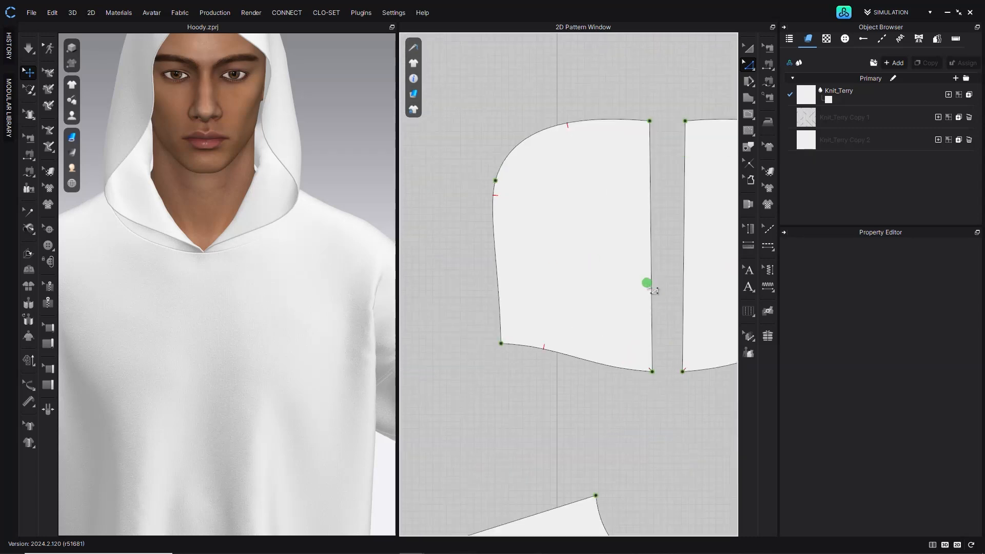
pyautogui.rightClick(652, 339)
pyautogui.click(667, 168)
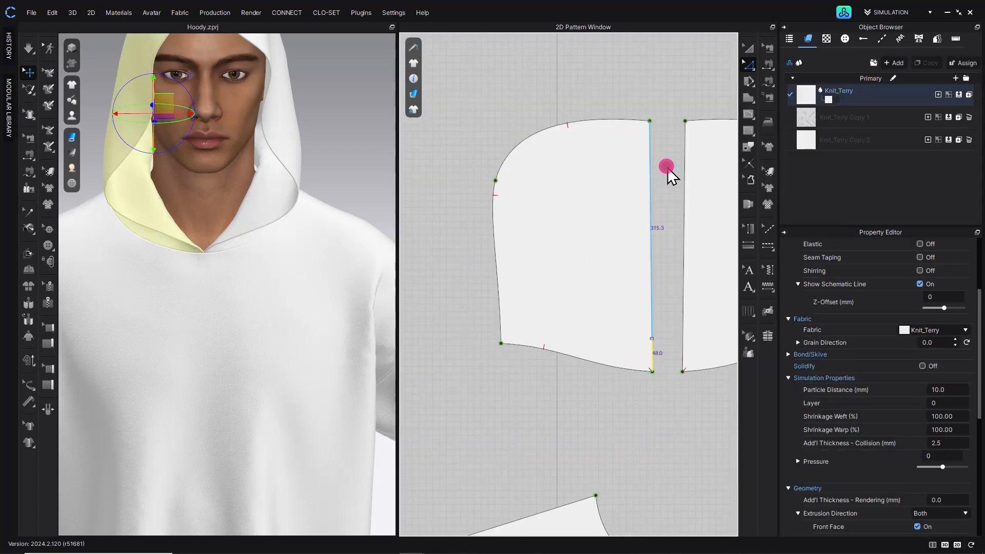
pyautogui.write('4')
pyautogui.write('0')
pyautogui.press('BackSpace')
pyautogui.press('BackSpace')
pyautogui.write('50')
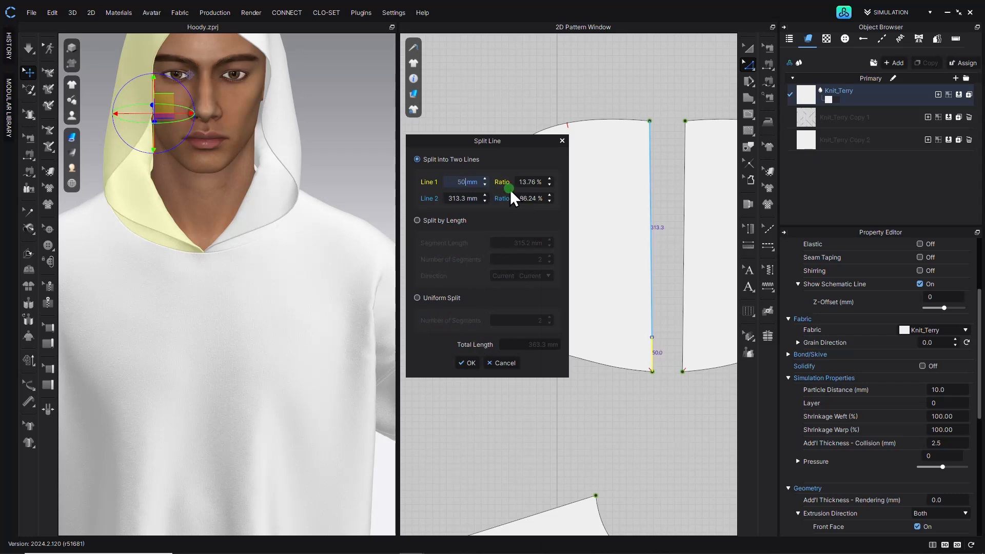
pyautogui.click(469, 362)
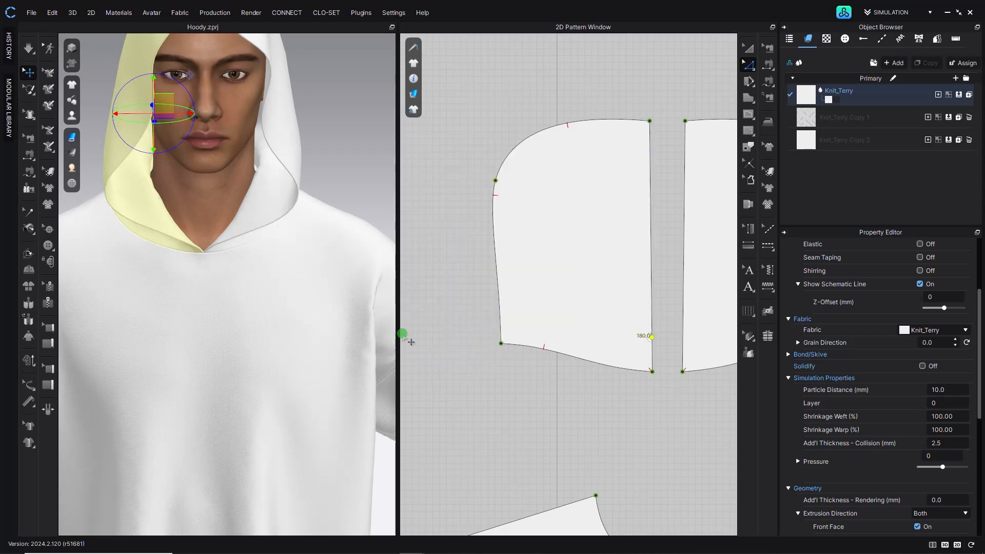
# - Split the right hood piece's front edge into two lines near its lower end
pyautogui.click(682, 347)
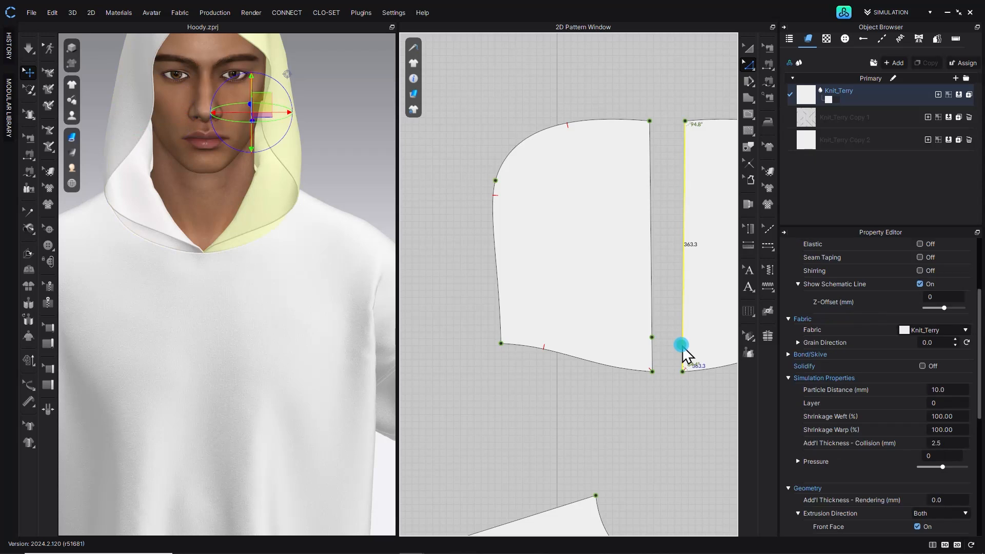
pyautogui.rightClick(683, 236)
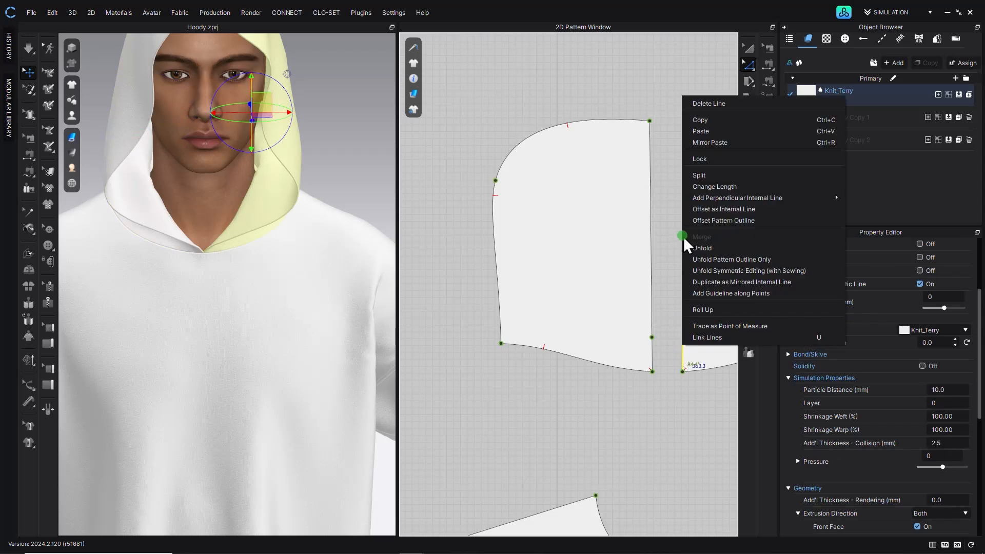
pyautogui.click(720, 176)
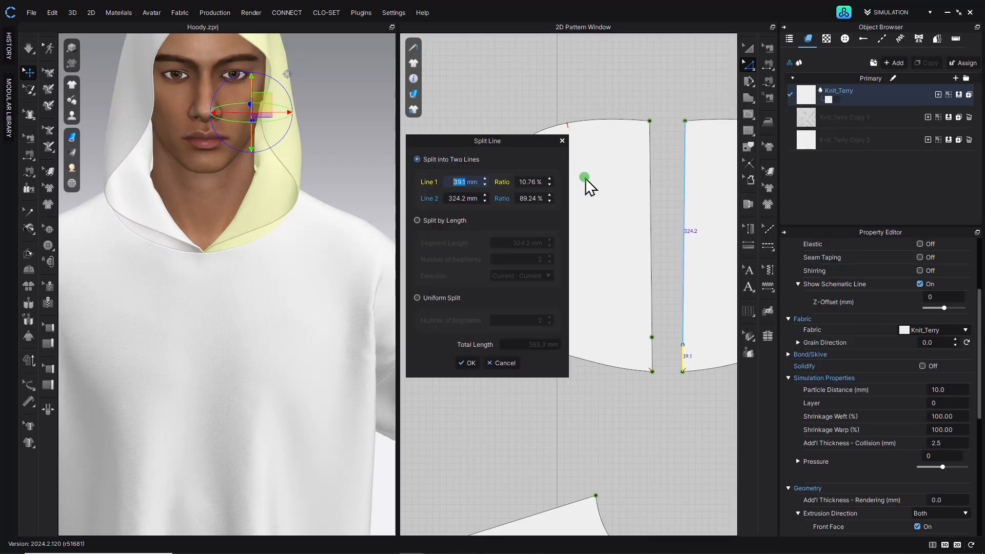
pyautogui.click(470, 363)
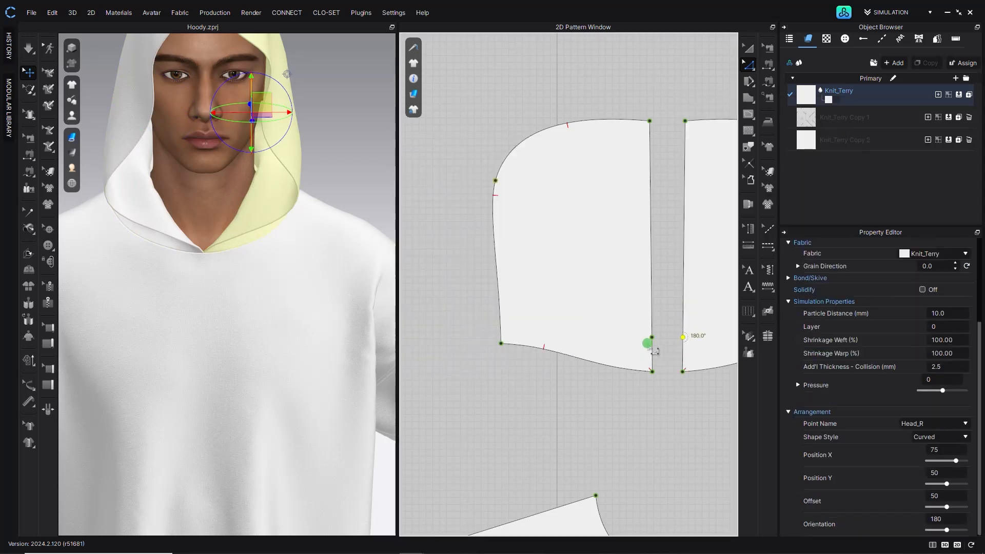
# - Move the left piece's split point toward center, then merge the two hood pieces along their short lower front segments
pyautogui.moveTo(660, 348)
pyautogui.mouseDown()
pyautogui.moveTo(685, 348)
pyautogui.moveTo(675, 338)
pyautogui.mouseUp()
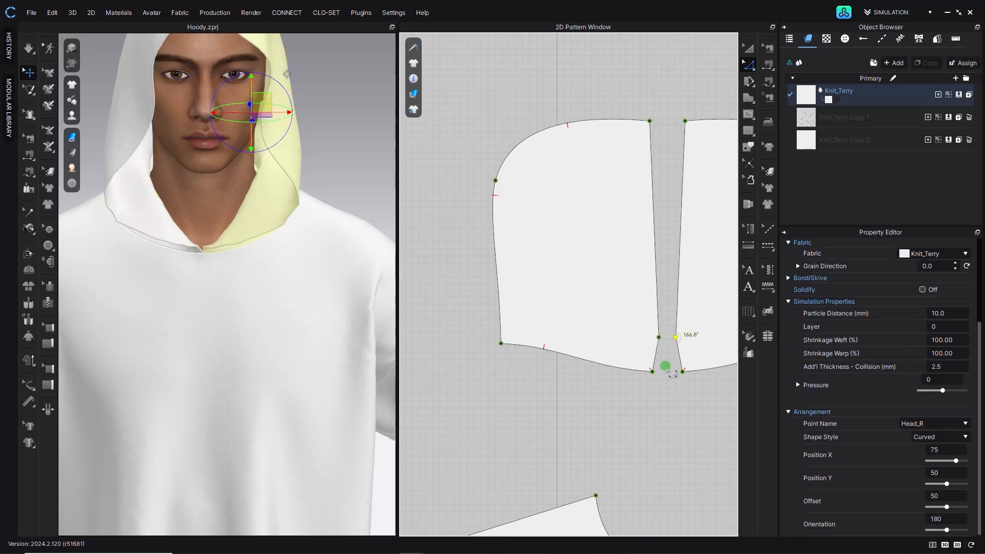
pyautogui.click(667, 365)
pyautogui.click(658, 349)
pyautogui.keyDown('shift'); pyautogui.click(681, 351); pyautogui.keyUp('shift')
pyautogui.rightClick(690, 357)
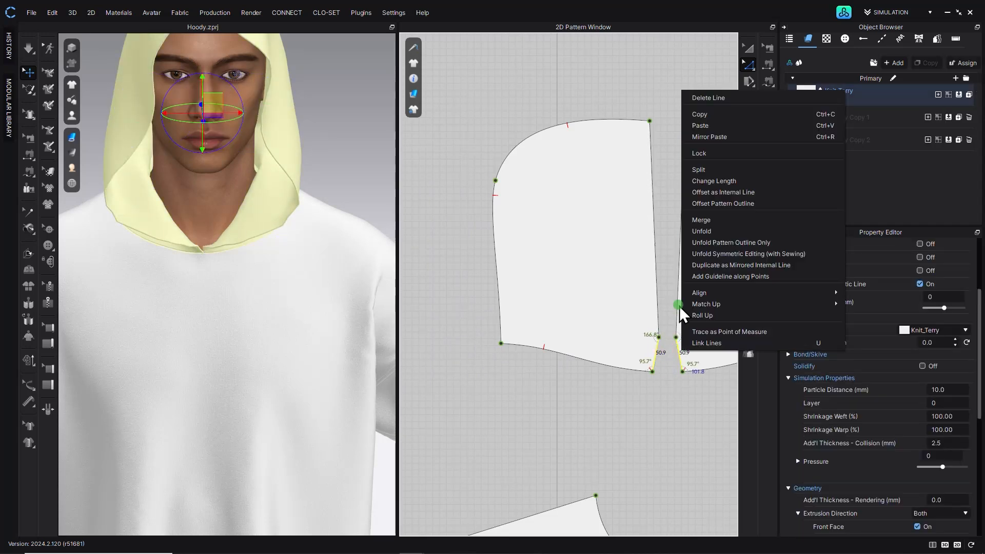
pyautogui.click(711, 221)
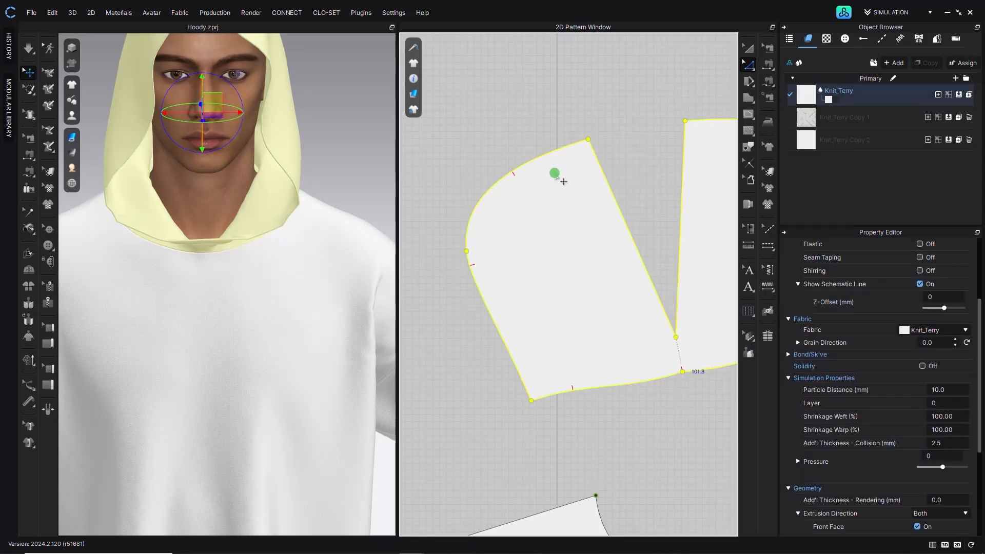
# - Rotate the merged hood pattern freehand
pyautogui.click(748, 47)
pyautogui.moveTo(571, 198); pyautogui.dragTo(501, 206)
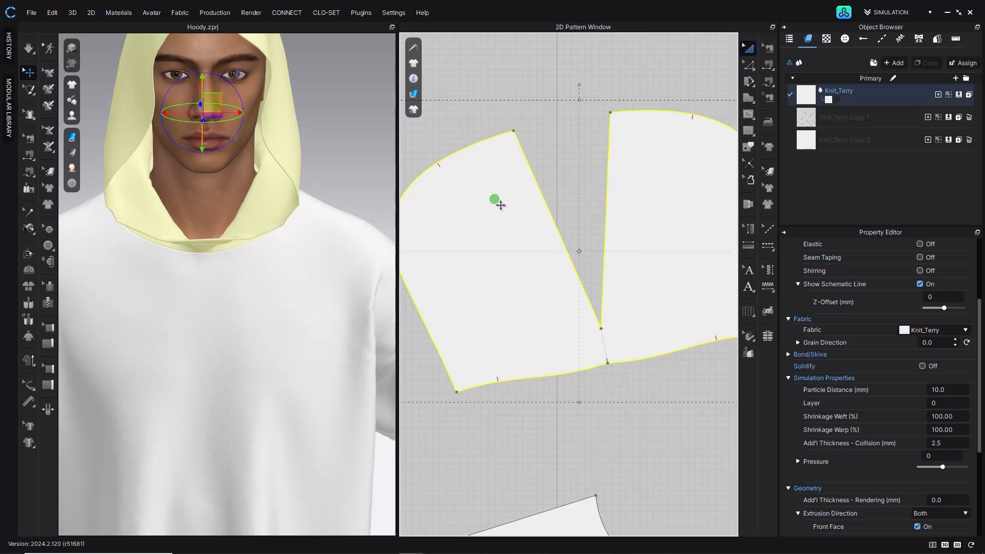
pyautogui.click(584, 232)
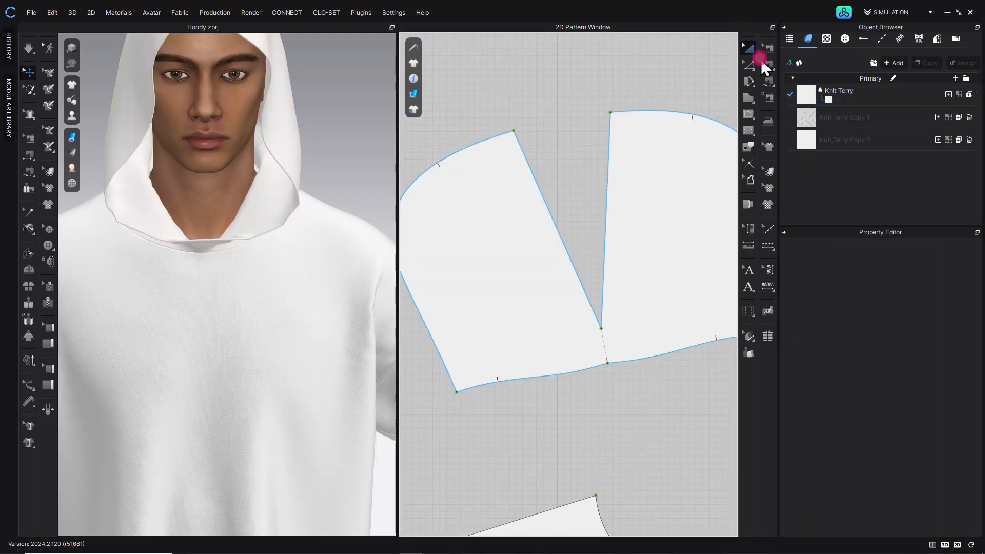
# - Draw an internal line along the hood's short center front segment
pyautogui.click(750, 112)
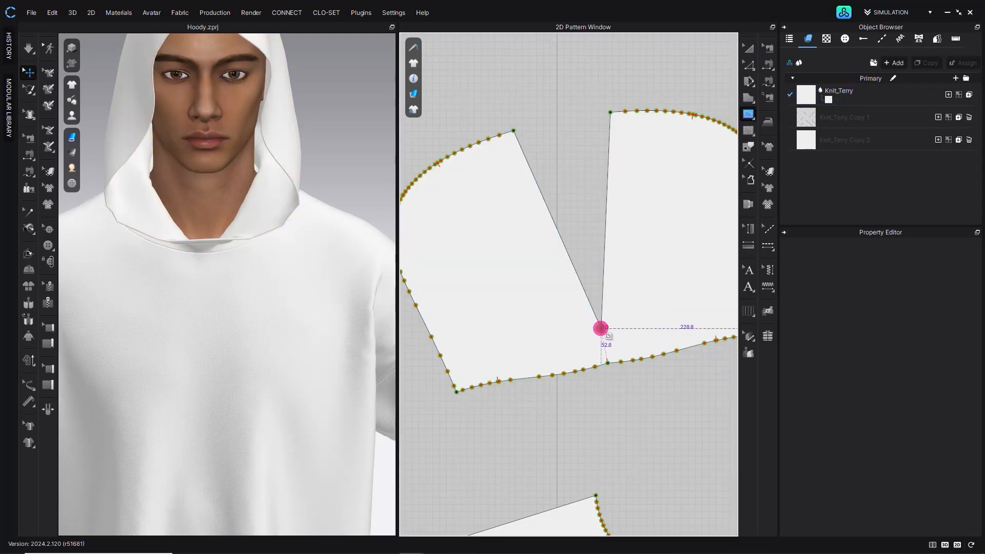
pyautogui.click(608, 359)
pyautogui.click(749, 48)
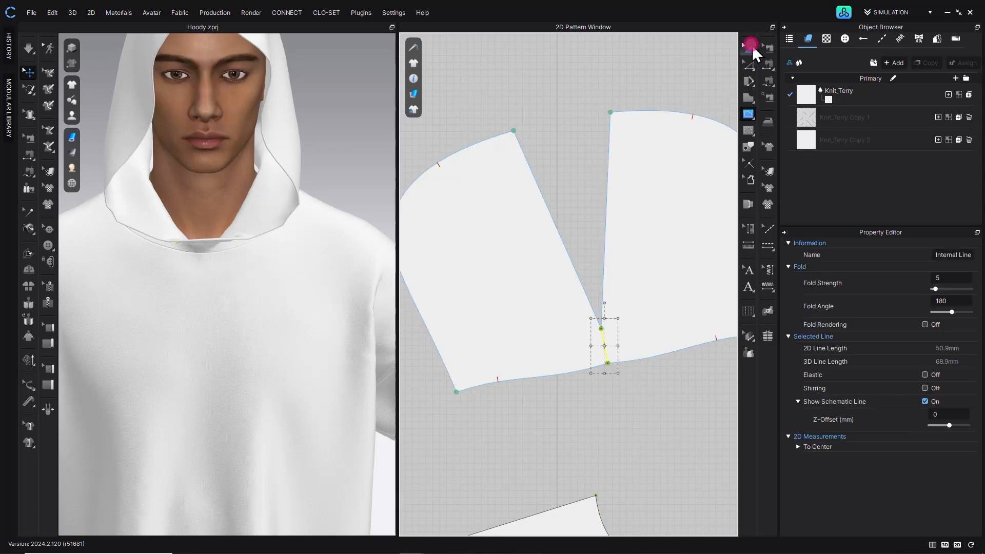
# - Rotate the merged hood parallel to the center front internal line so it stands upright
pyautogui.rightClick(558, 335)
pyautogui.moveTo(598, 412)
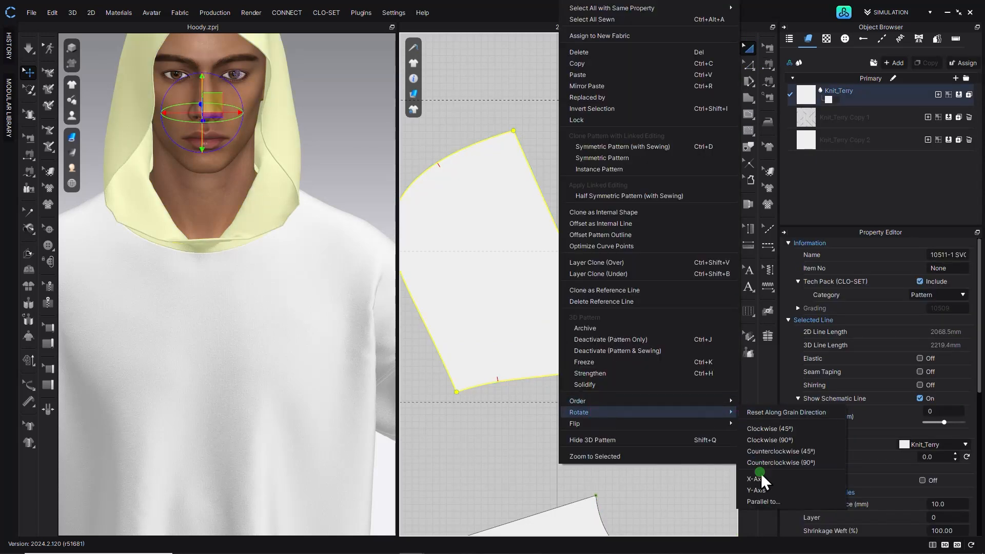
pyautogui.click(762, 491)
pyautogui.click(606, 351)
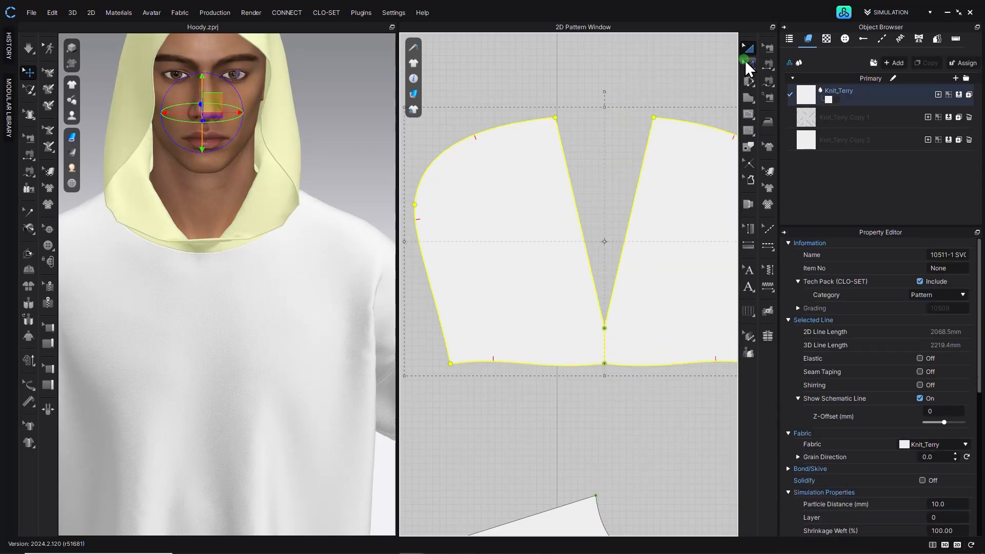
# - Run the simulation to drape the merged hood on the avatar
pyautogui.click(698, 73)
pyautogui.scroll(5, 550, 193)
pyautogui.scroll(-6, 584, 246)
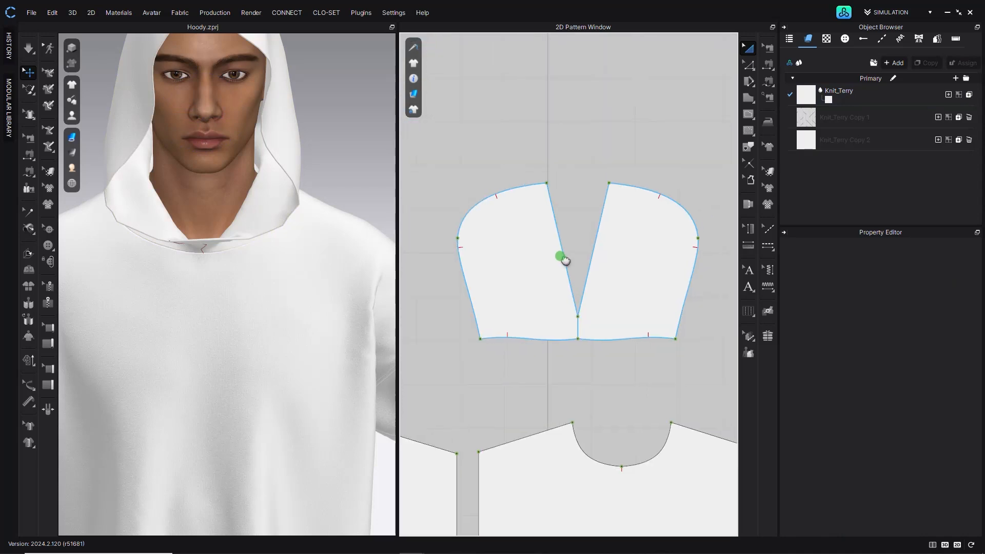
pyautogui.scroll(3, 564, 258)
pyautogui.moveTo(141, 204); pyautogui.dragTo(272, 274, button='right')
pyautogui.click(31, 50)
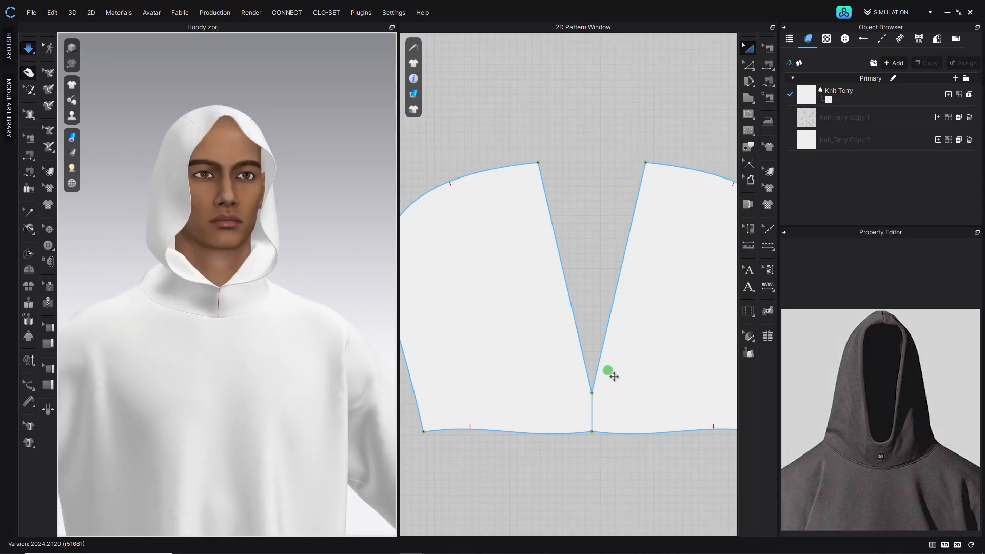
# - Draw a smooth curved line from the hood's left front top point down to the center front point
pyautogui.click(748, 65)
pyautogui.click(830, 105)
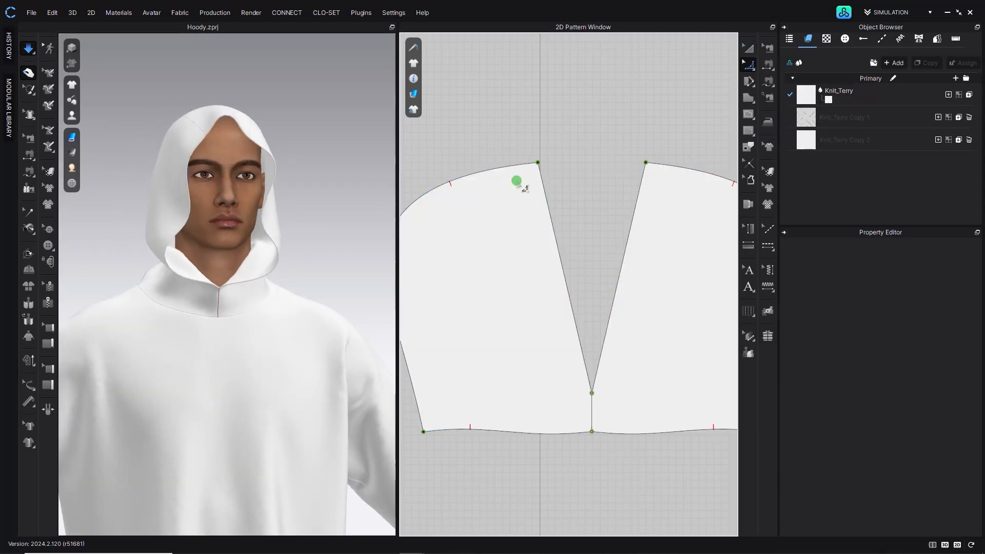
pyautogui.click(748, 65)
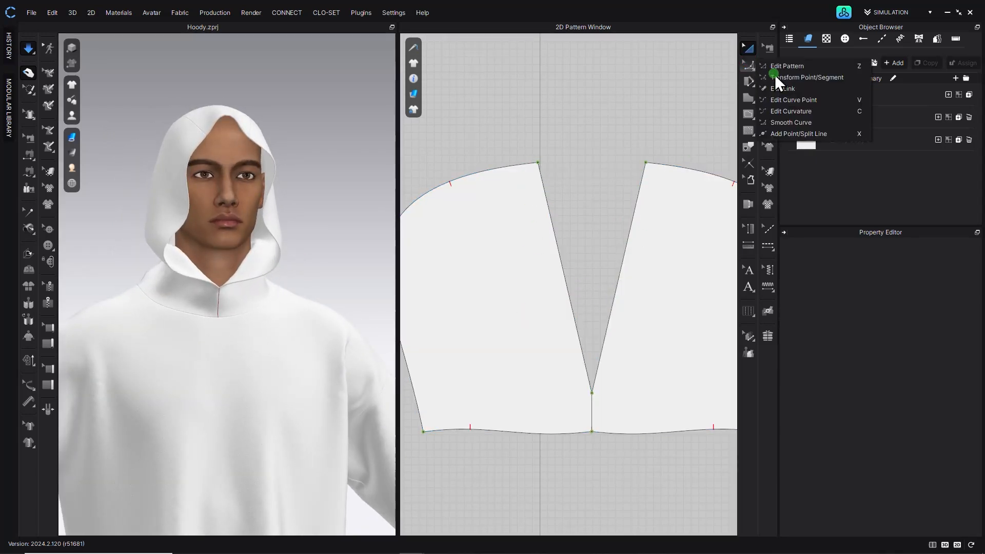
pyautogui.click(789, 122)
pyautogui.moveTo(538, 162); pyautogui.dragTo(660, 396)
pyautogui.press('Return')
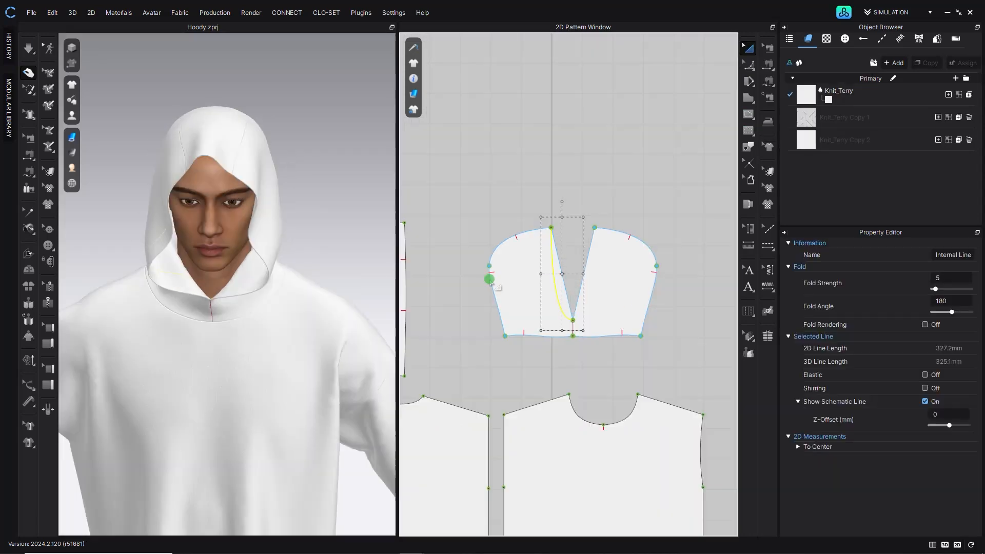
pyautogui.scroll(6, 624, 302)
pyautogui.moveTo(502, 315); pyautogui.dragTo(528, 313, button='middle')
# - Cut the hood along the curve and delete the trimmed wedge
pyautogui.rightClick(515, 310)
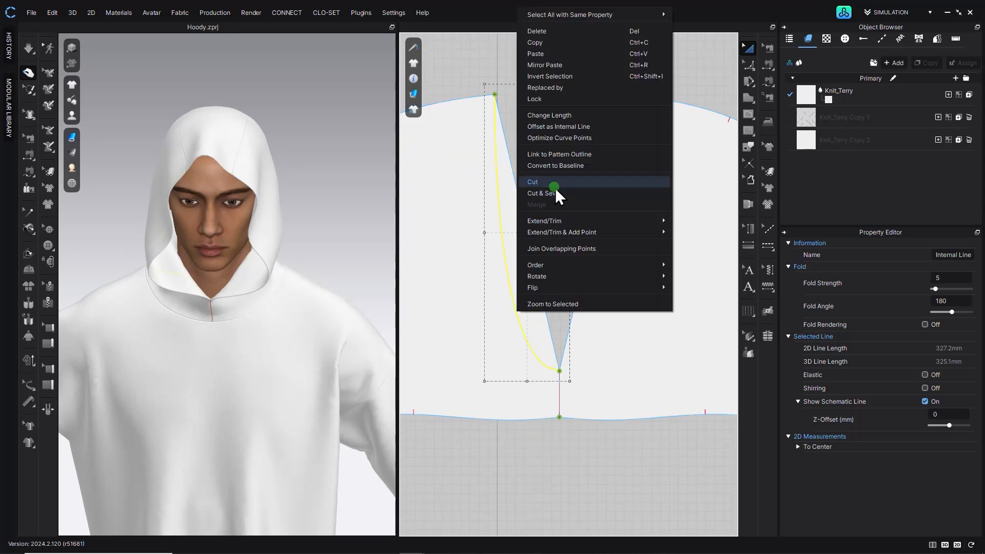
pyautogui.click(551, 192)
pyautogui.click(529, 260)
pyautogui.press('Delete')
pyautogui.moveTo(348, 292); pyautogui.dragTo(253, 235, button='right')
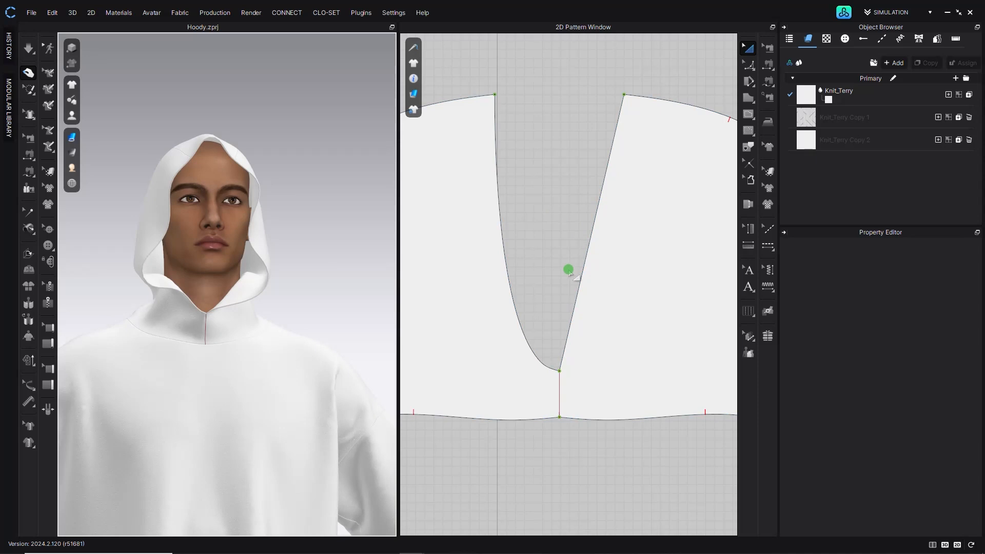
# - Undo the curved cut on the hood's left front edge
pyautogui.scroll(-3, 571, 271)
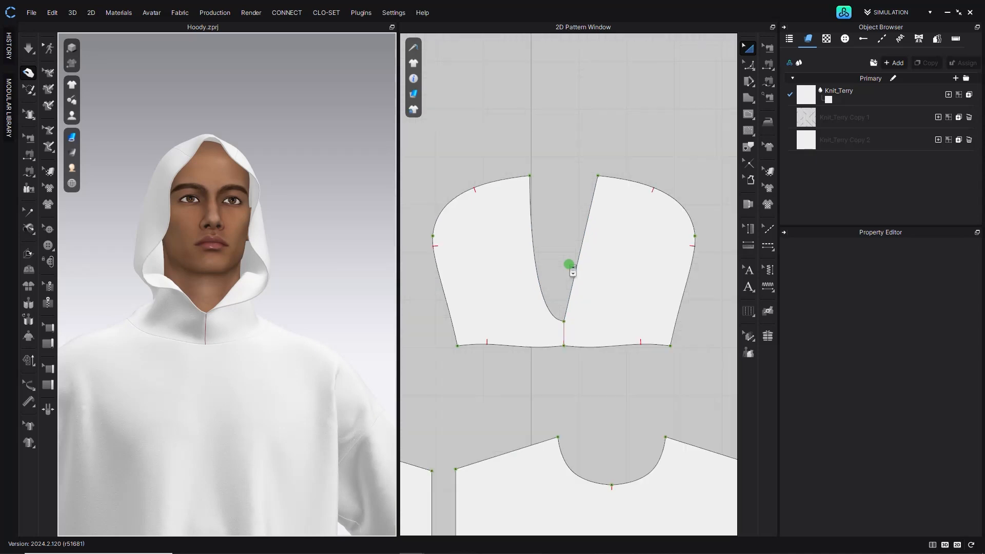
pyautogui.click(558, 237)
pyautogui.click(546, 273)
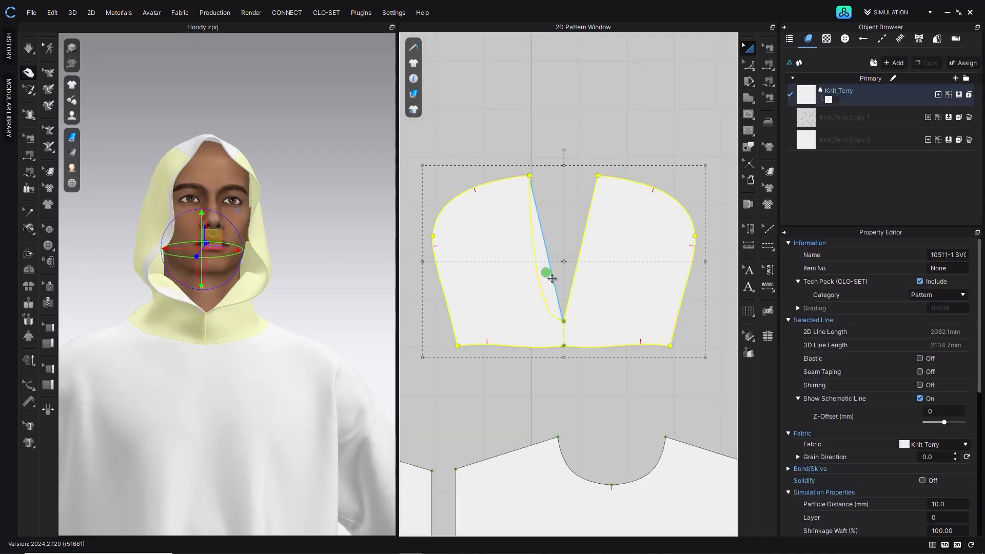
pyautogui.click(564, 232)
pyautogui.scroll(5, 546, 265)
pyautogui.click(538, 292)
pyautogui.click(590, 212)
pyautogui.hotkey('ctrl', 'z')
pyautogui.hotkey('ctrl', 'z')
pyautogui.click(515, 270)
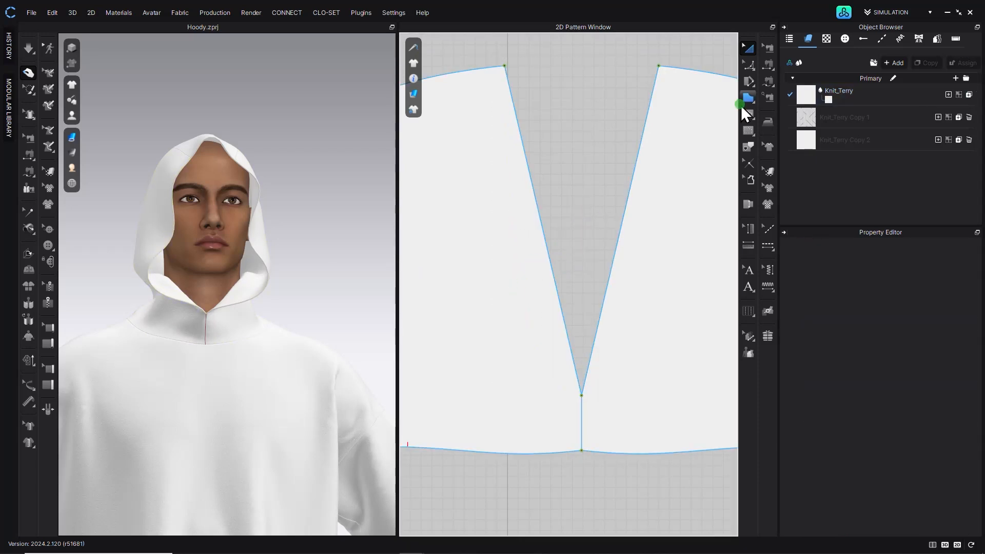
# - Draw a curved internal line along the hood's left front edge down to the center front point
pyautogui.click(749, 115)
pyautogui.moveTo(572, 340); pyautogui.dragTo(681, 394)
pyautogui.press('Return')
# - Copy the curved line and mirror-paste it along the hood's right front edge
pyautogui.click(754, 48)
pyautogui.click(544, 94)
pyautogui.click(500, 204)
pyautogui.hotkey('ctrl', 'c')
pyautogui.hotkey('ctrl', 'r')
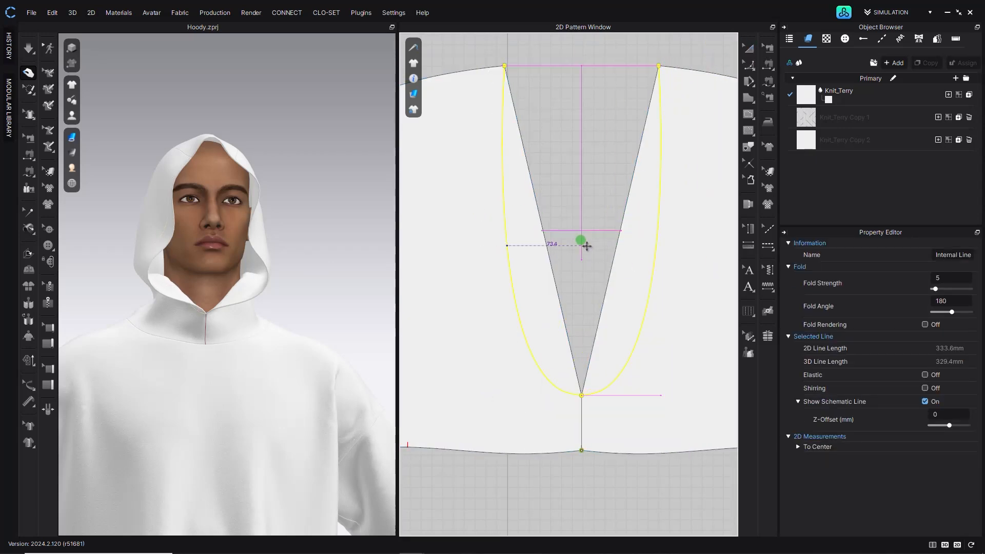
pyautogui.click(586, 247)
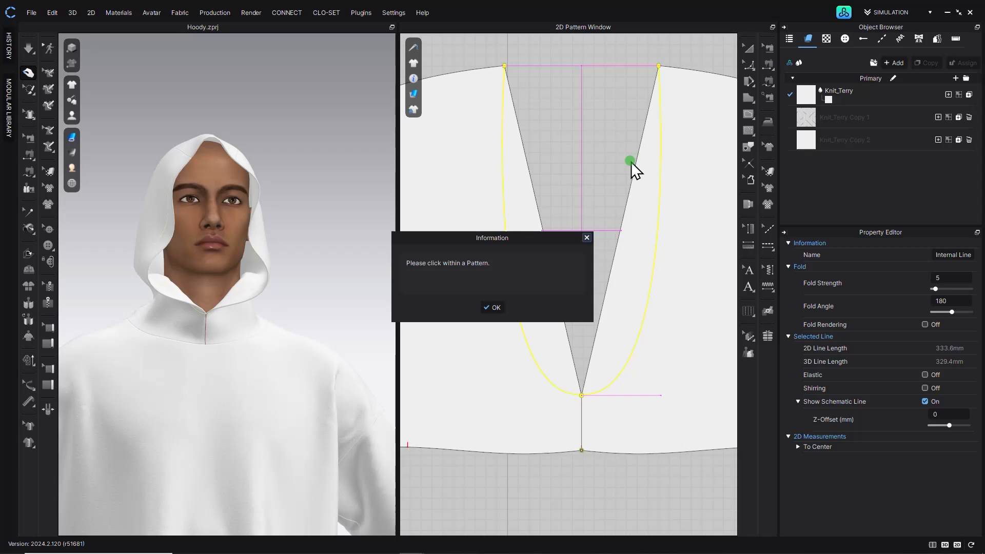
pyautogui.click(491, 309)
pyautogui.click(662, 266)
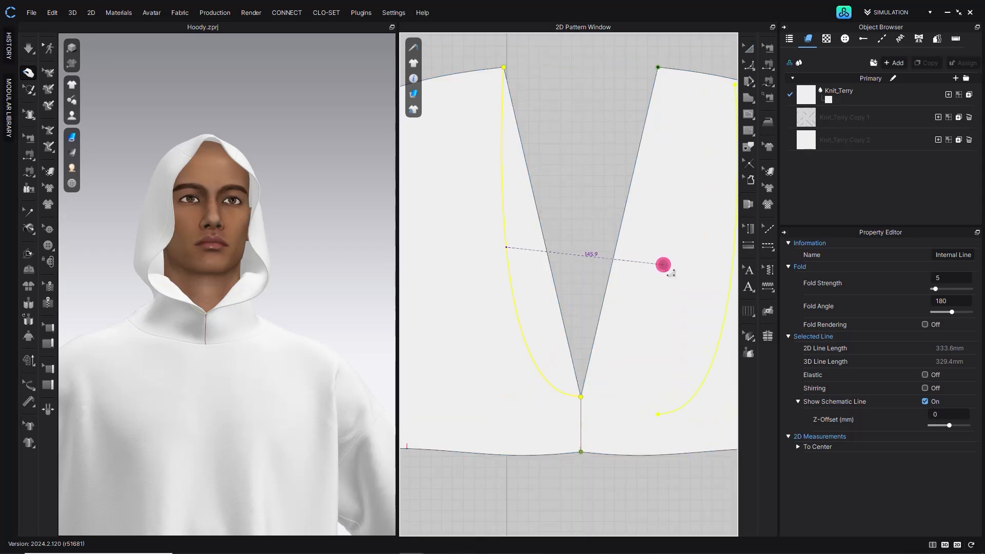
pyautogui.click(655, 325)
pyautogui.click(641, 327)
# - Cut the hood along both curves and delete the center wedge to form a U-shaped front opening
pyautogui.keyDown('shift'); pyautogui.click(505, 219); pyautogui.keyUp('shift')
pyautogui.rightClick(504, 220)
pyautogui.click(538, 391)
pyautogui.click(552, 154)
pyautogui.click(505, 220)
pyautogui.keyDown('shift'); pyautogui.click(633, 222); pyautogui.keyUp('shift')
pyautogui.press('Delete')
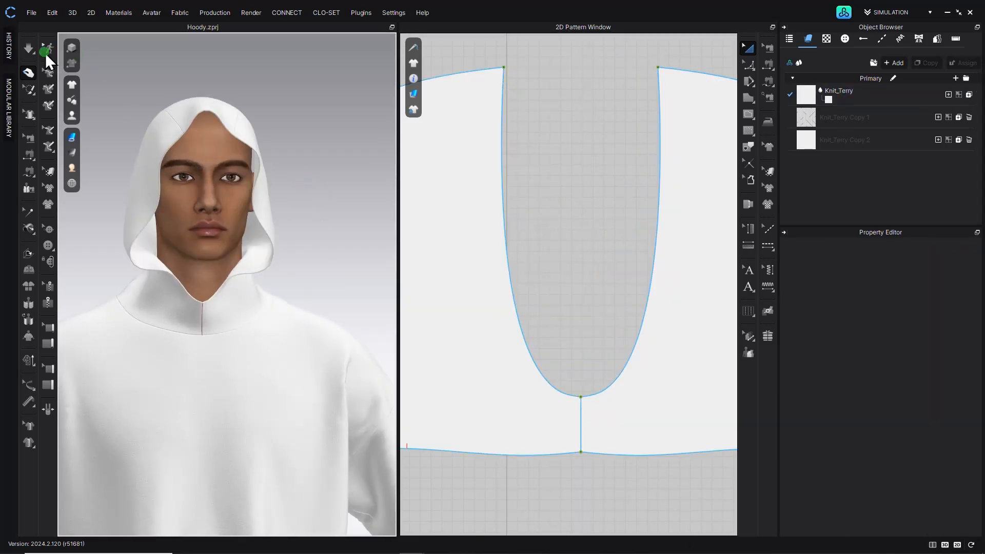
# - Run the simulation to drape the hood with its U-shaped front opening
pyautogui.click(28, 48)
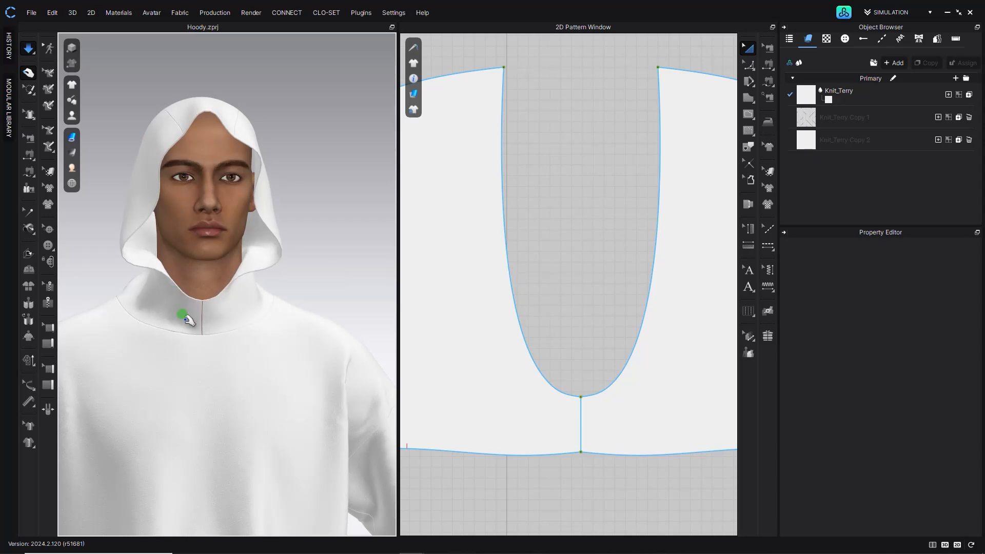
pyautogui.moveTo(193, 325)
pyautogui.mouseDown(button='right')
pyautogui.moveTo(283, 316)
pyautogui.moveTo(257, 333)
pyautogui.moveTo(187, 316)
pyautogui.moveTo(198, 329)
pyautogui.moveTo(315, 323)
pyautogui.moveTo(195, 323)
pyautogui.mouseUp(button='right')
pyautogui.scroll(-3, 198, 328)
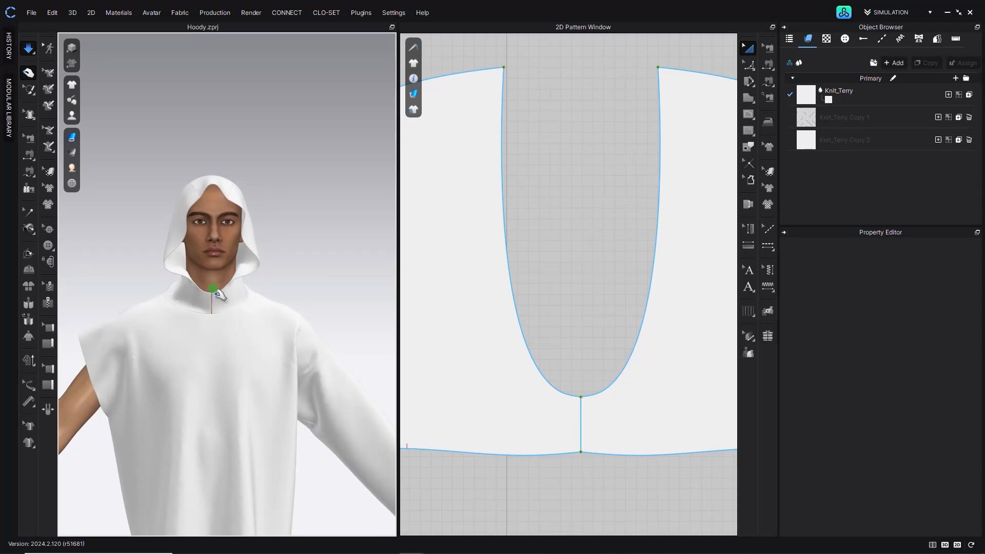
# - Inspect the hood pattern and its drape from behind in the 3D view
pyautogui.scroll(-5, 567, 453)
pyautogui.moveTo(569, 475); pyautogui.dragTo(540, 118, button='middle')
pyautogui.scroll(-3, 577, 308)
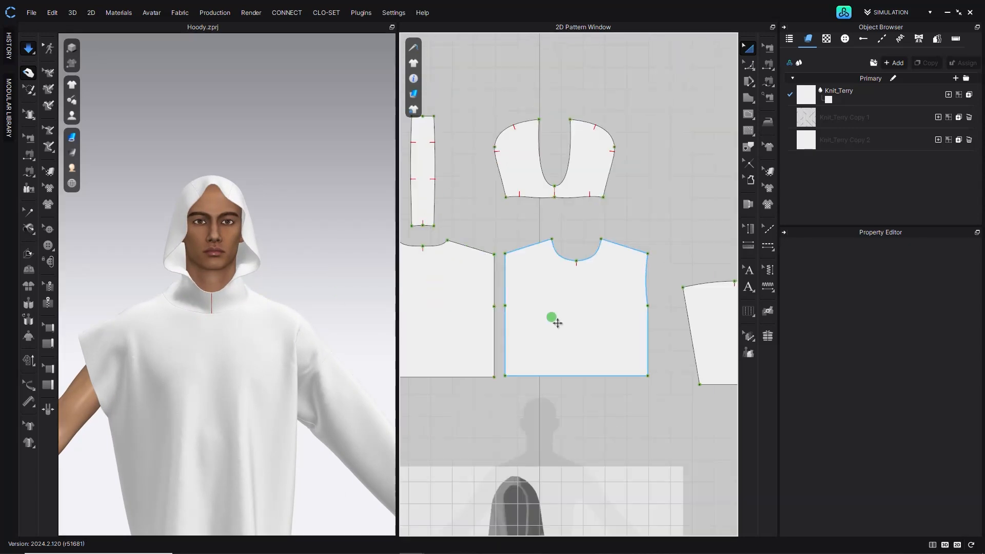
pyautogui.moveTo(534, 446); pyautogui.dragTo(515, 236, button='middle')
pyautogui.scroll(5, 477, 310)
pyautogui.rightClick(507, 214)
pyautogui.click(502, 78)
pyautogui.moveTo(191, 240)
pyautogui.mouseDown(button='right')
pyautogui.moveTo(275, 176)
pyautogui.moveTo(289, 250)
pyautogui.moveTo(178, 248)
pyautogui.moveTo(343, 248)
pyautogui.moveTo(288, 233)
pyautogui.moveTo(187, 236)
pyautogui.moveTo(194, 242)
pyautogui.moveTo(84, 264)
pyautogui.moveTo(251, 250)
pyautogui.moveTo(196, 247)
pyautogui.mouseUp(button='right')
pyautogui.click(231, 253)
pyautogui.scroll(-2, 442, 242)
pyautogui.scroll(-3, 477, 260)
pyautogui.scroll(6, 469, 257)
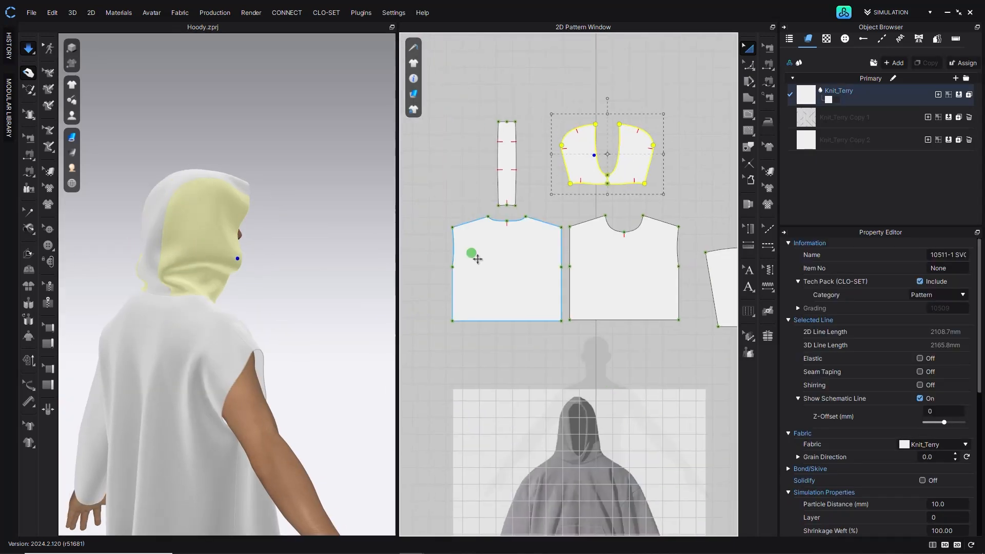
# - Draw a V-shaped internal line from the hood's front opening edge out to its side edge and back
pyautogui.moveTo(596, 183); pyautogui.dragTo(581, 193, button='middle')
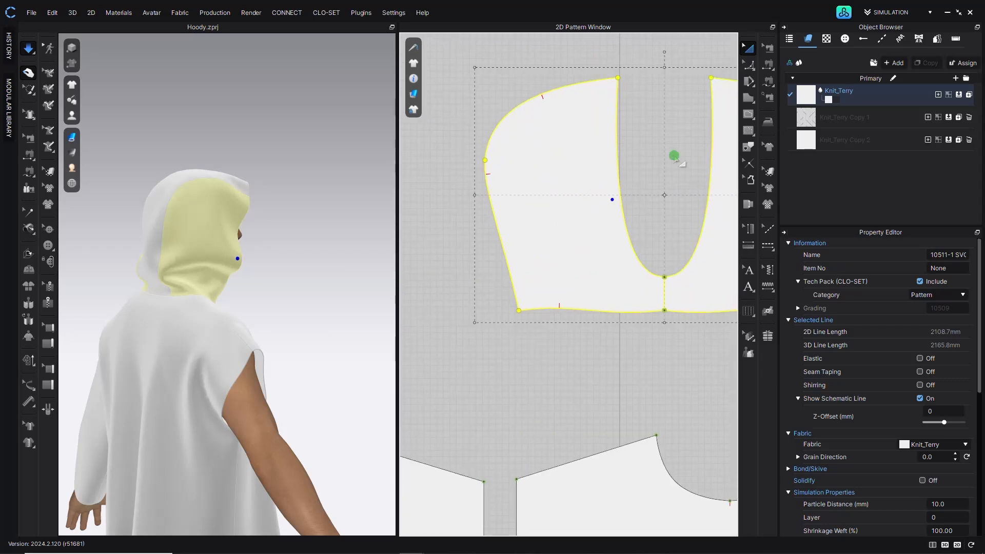
pyautogui.click(747, 118)
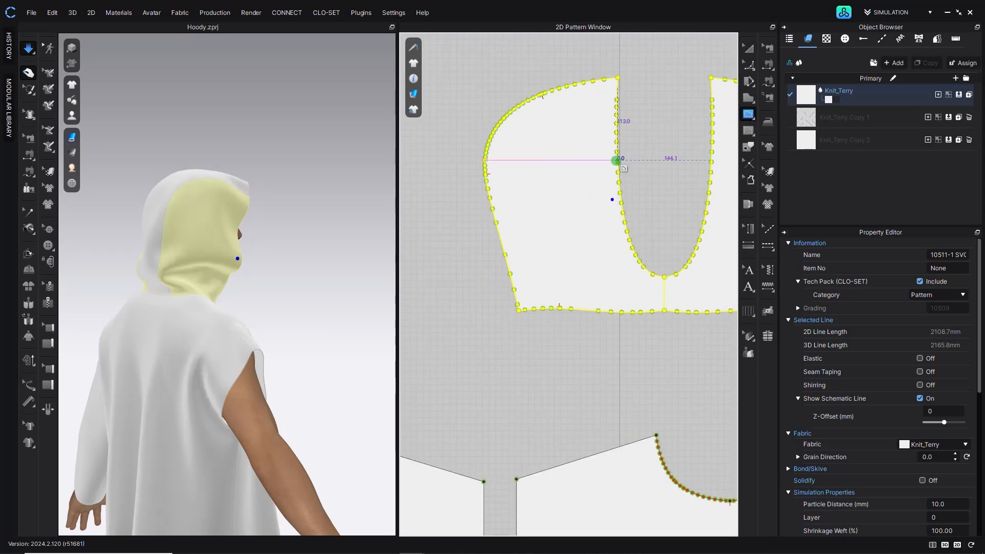
pyautogui.click(616, 160)
pyautogui.click(496, 221)
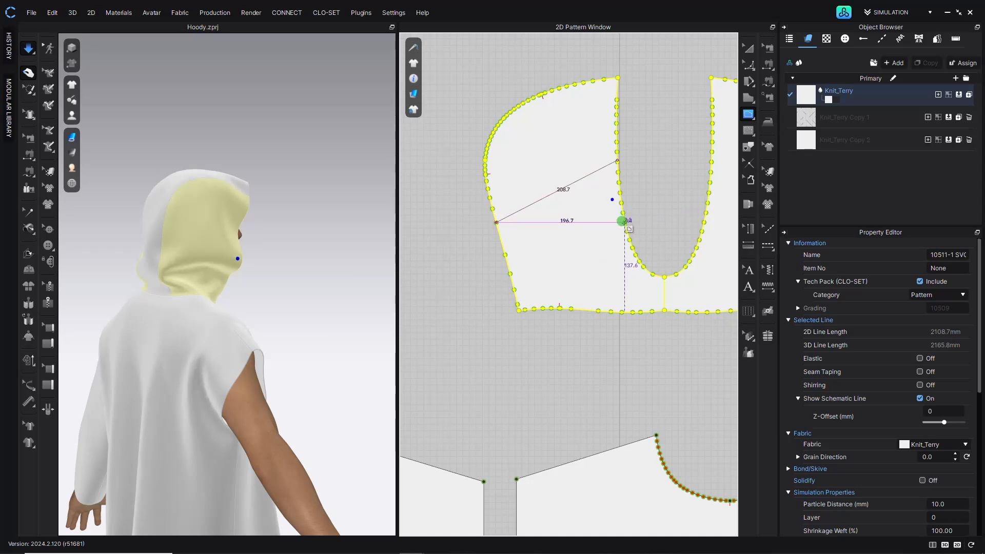
pyautogui.scroll(3, 626, 230)
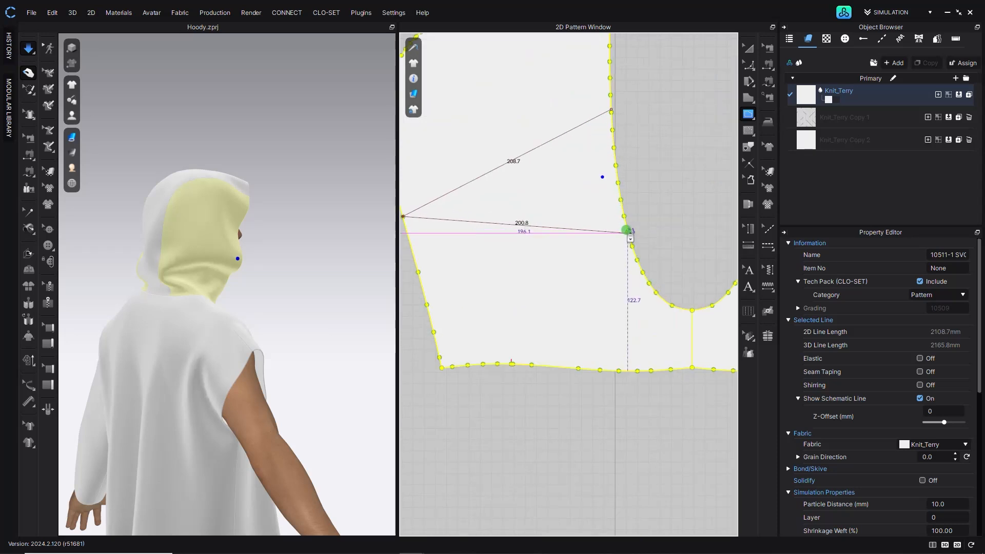
pyautogui.click(620, 205)
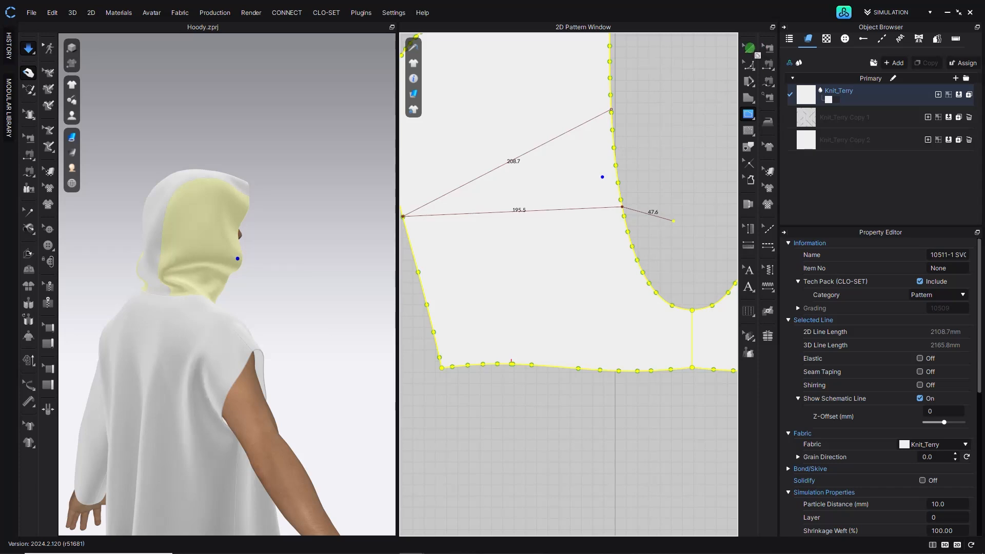
pyautogui.click(751, 50)
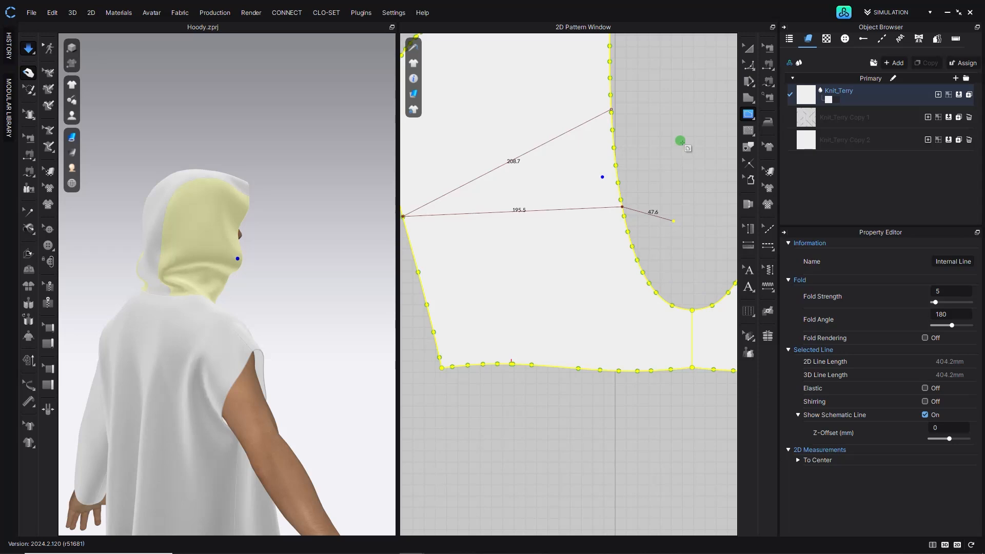
# - Move the upper end point of the V line slightly along the front opening edge
pyautogui.press('a')
pyautogui.moveTo(152, 202); pyautogui.dragTo(221, 220, button='right')
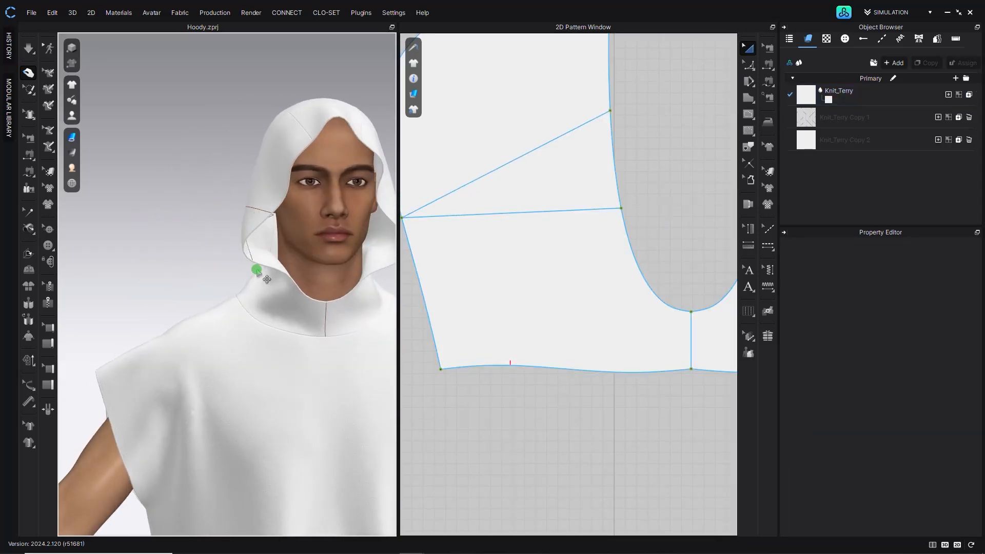
pyautogui.click(749, 64)
pyautogui.click(618, 120)
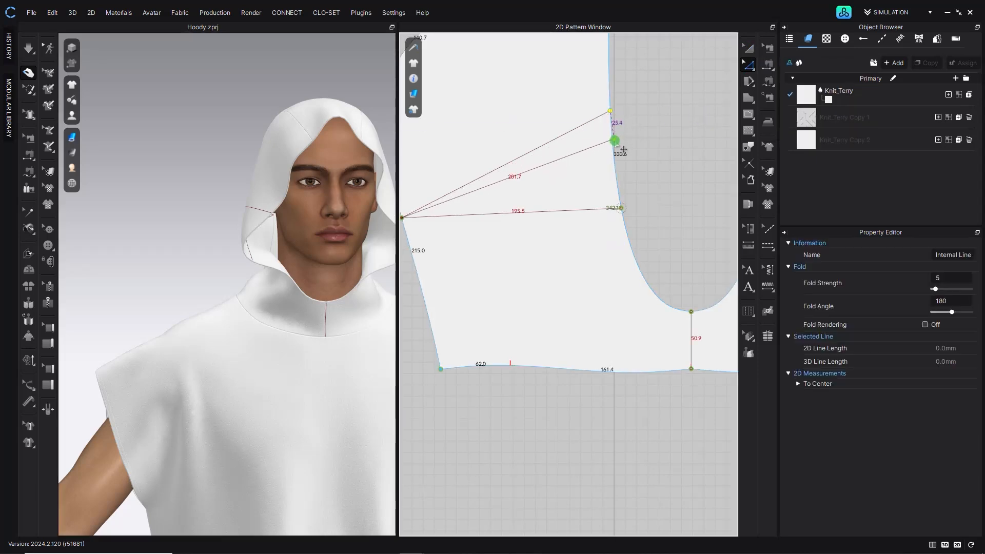
pyautogui.moveTo(613, 141); pyautogui.dragTo(618, 138)
# - Select both legs of the V line and Cut & Sew the hood along them
pyautogui.click(641, 206)
pyautogui.click(559, 159)
pyautogui.rightClick(551, 212)
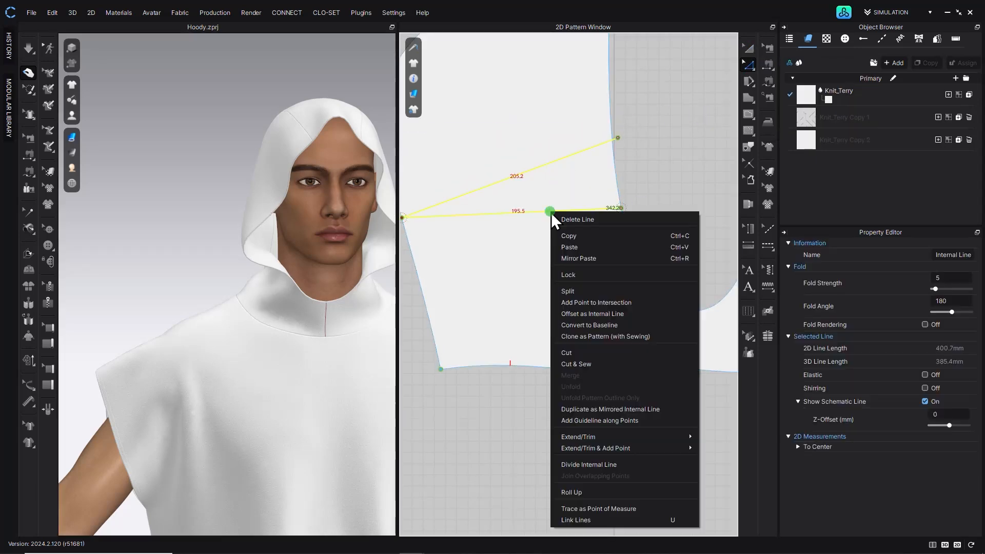
pyautogui.click(591, 363)
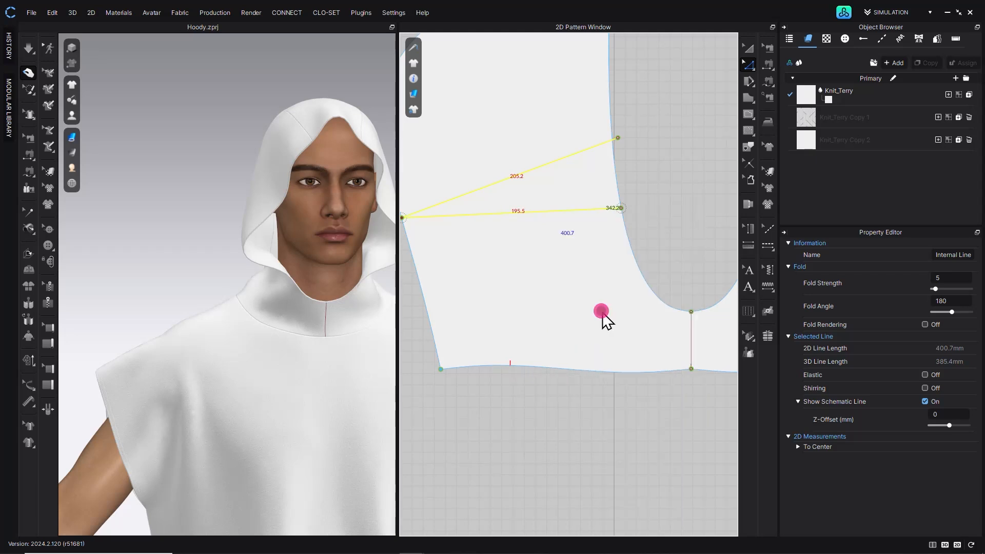
# - Delete the wedge piece between the two cut lines
pyautogui.click(750, 45)
pyautogui.click(519, 185)
pyautogui.press('Delete')
# - Merge the two cut edges of the hood to close the wedge gap
pyautogui.click(748, 64)
pyautogui.click(545, 150)
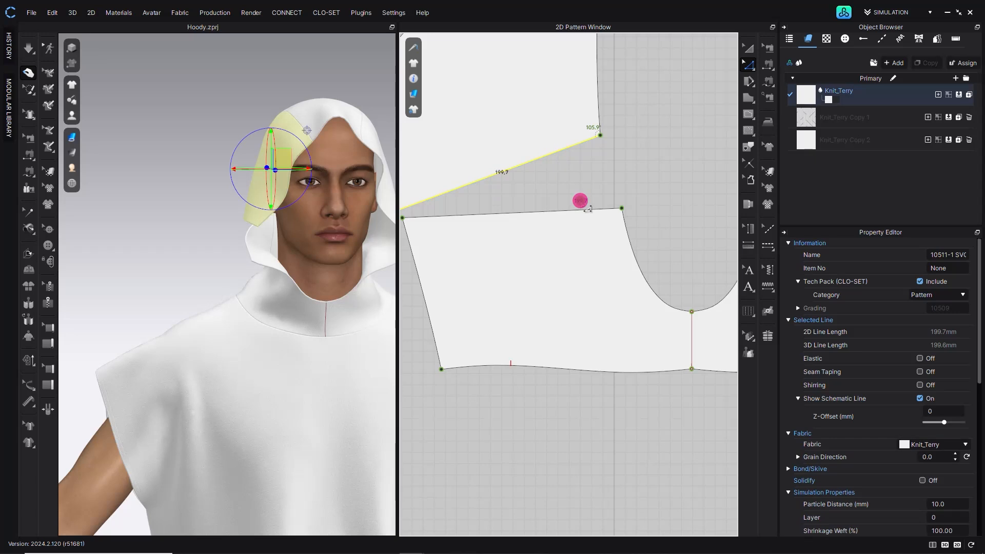
pyautogui.keyDown('shift'); pyautogui.click(583, 209); pyautogui.keyUp('shift')
pyautogui.rightClick(584, 209)
pyautogui.click(606, 361)
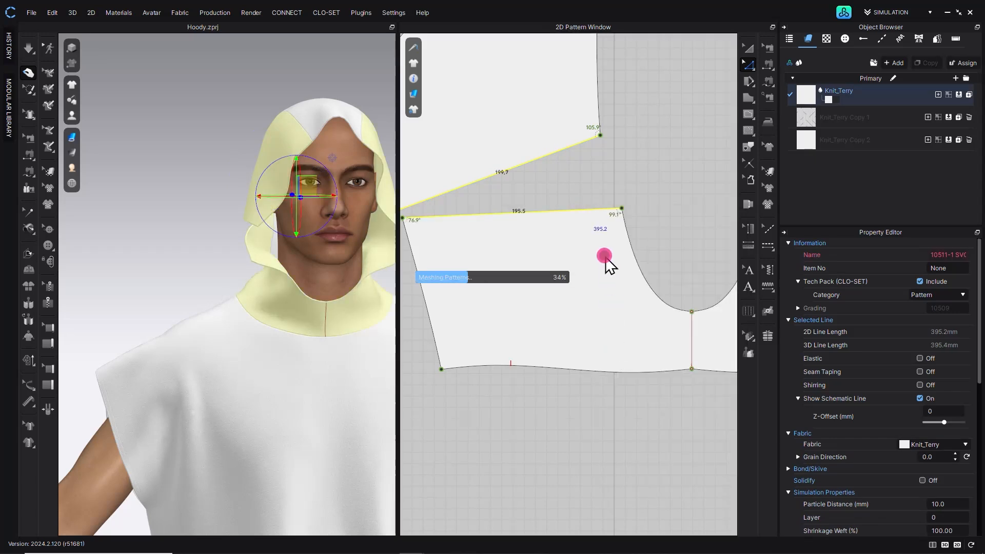
# - Cut the hood along its centre line and delete the right half
pyautogui.click(451, 194)
pyautogui.click(207, 203)
pyautogui.moveTo(218, 213); pyautogui.dragTo(206, 195, button='right')
pyautogui.scroll(-3, 639, 218)
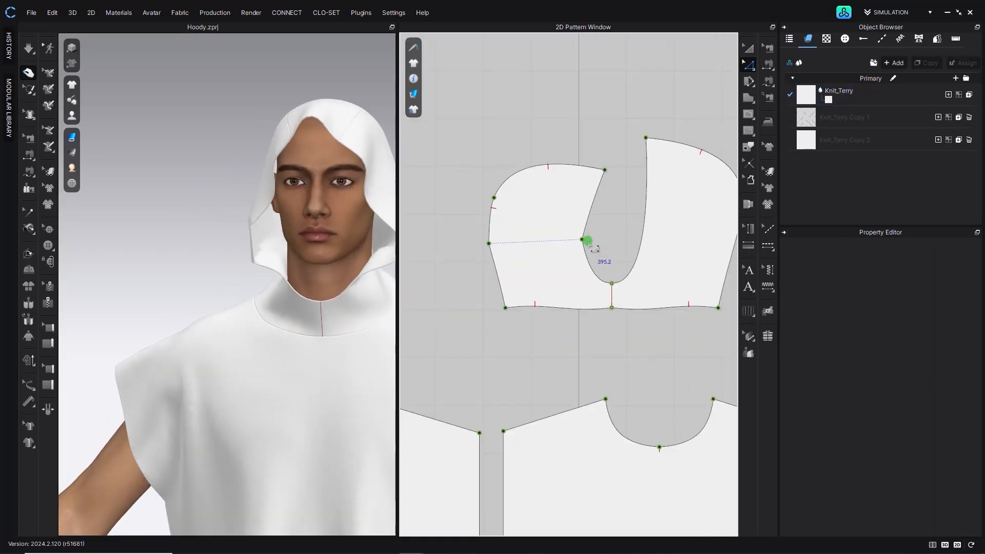
pyautogui.click(752, 64)
pyautogui.click(795, 123)
pyautogui.click(750, 48)
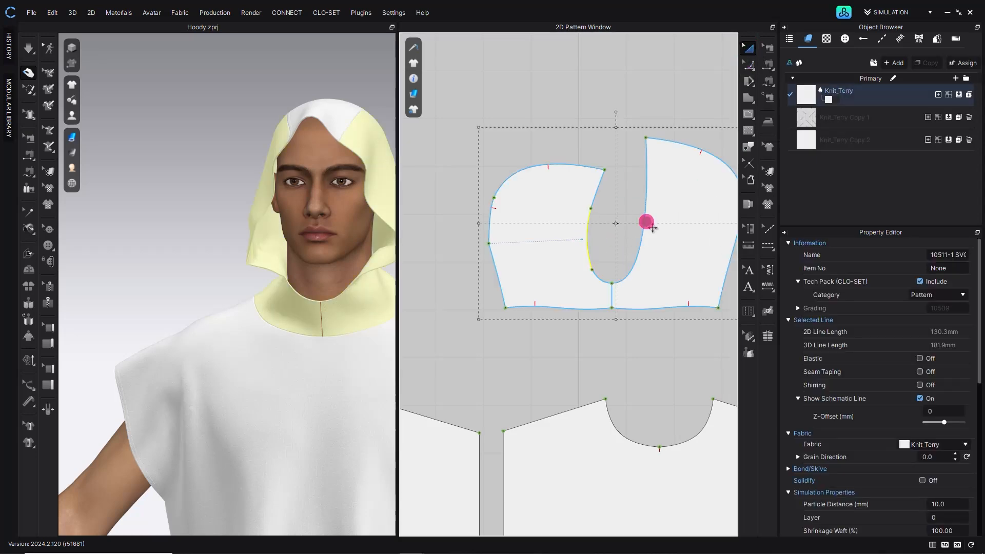
pyautogui.click(612, 296)
pyautogui.rightClick(612, 296)
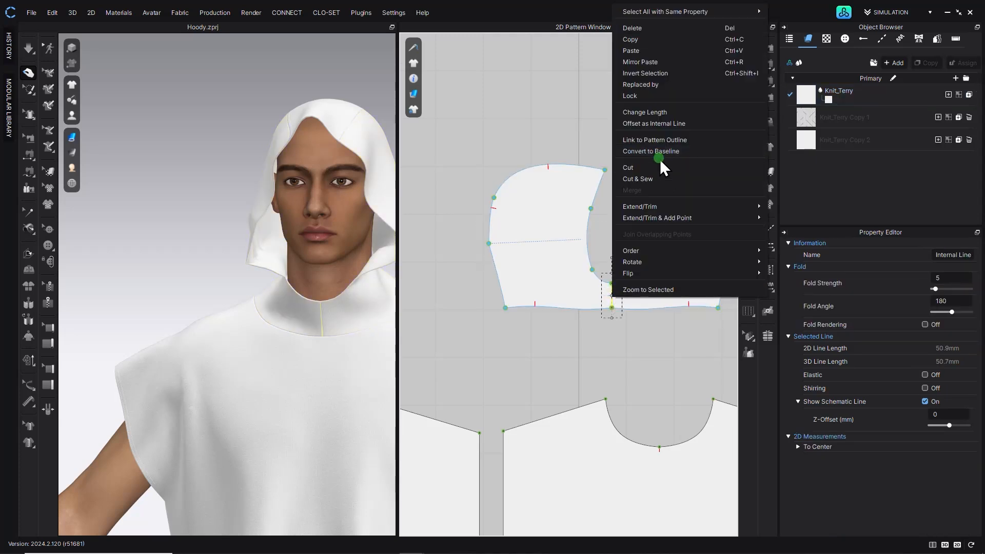
pyautogui.click(661, 167)
pyautogui.click(649, 229)
pyautogui.press('Delete')
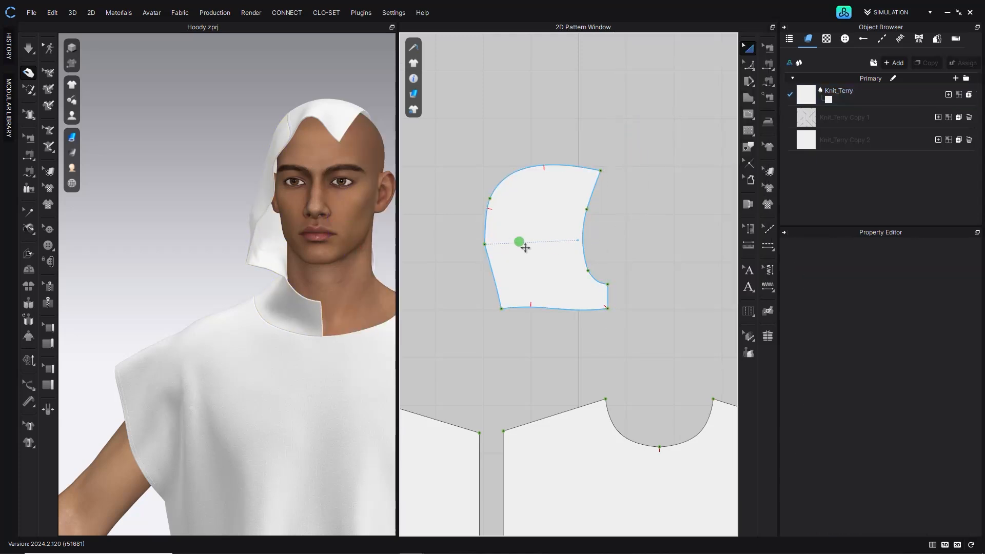
# - Inspect the remaining half hood on the avatar in the 3D view
pyautogui.moveTo(749, 62); pyautogui.dragTo(798, 122)
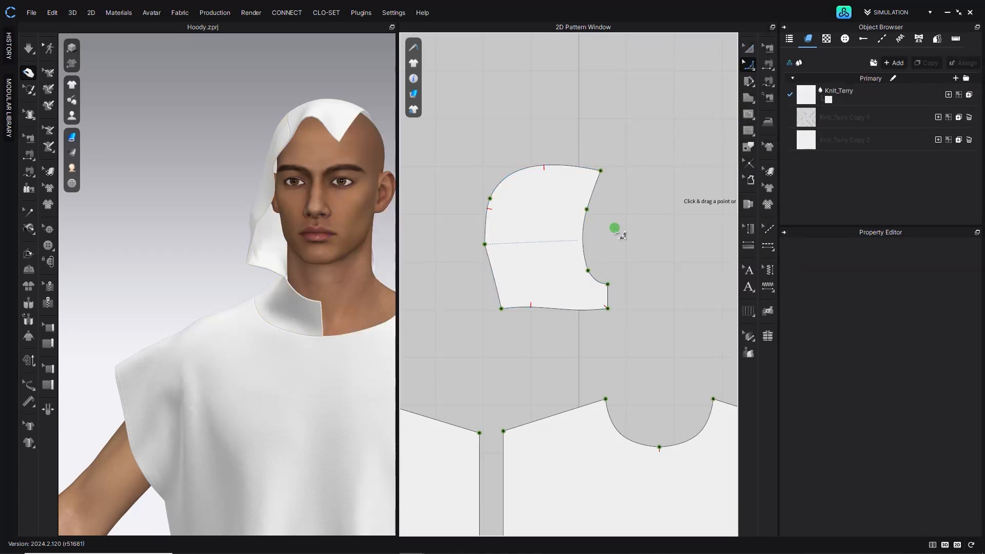
pyautogui.click(486, 246)
pyautogui.click(515, 245)
pyautogui.click(750, 48)
pyautogui.click(567, 133)
pyautogui.moveTo(324, 220); pyautogui.dragTo(363, 221, button='right')
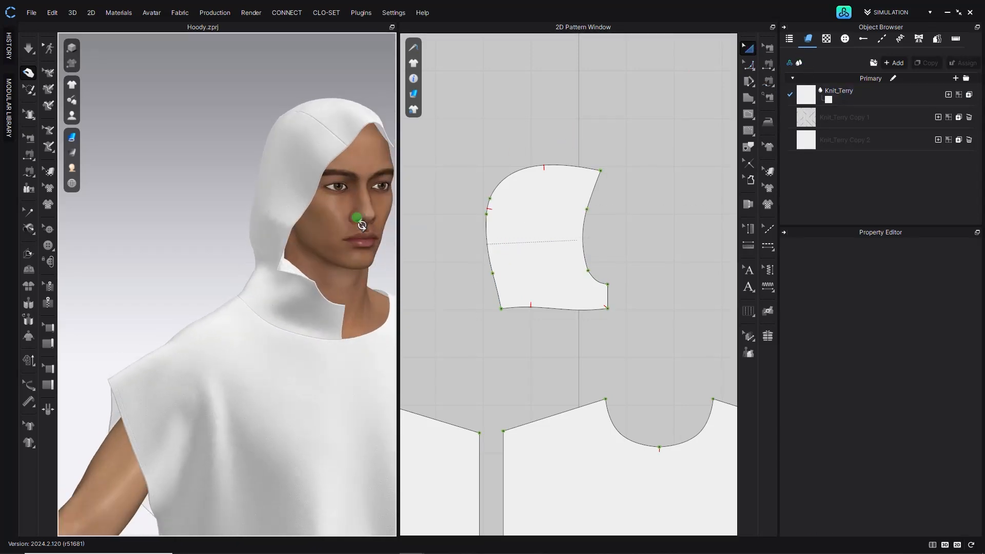
pyautogui.click(29, 50)
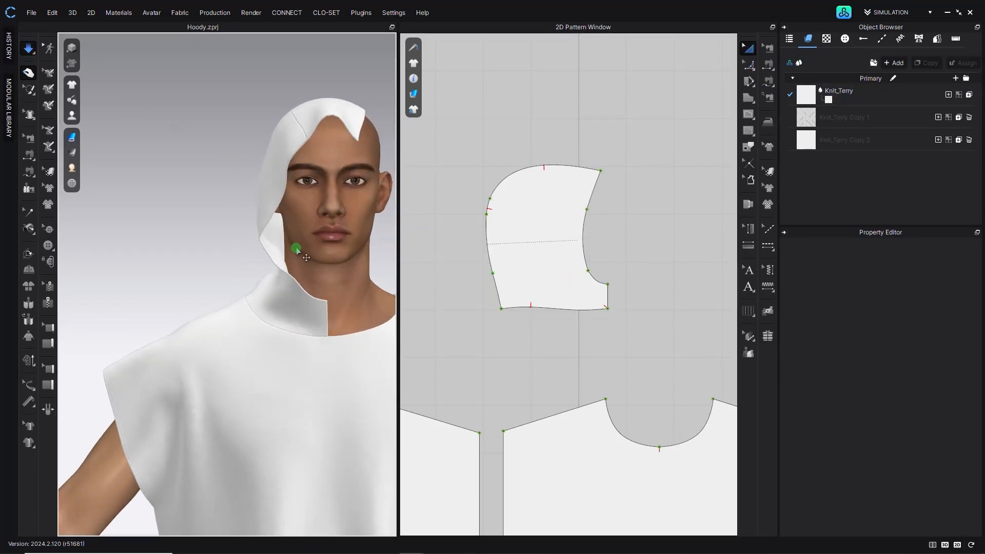
pyautogui.moveTo(275, 253); pyautogui.dragTo(196, 251, button='right')
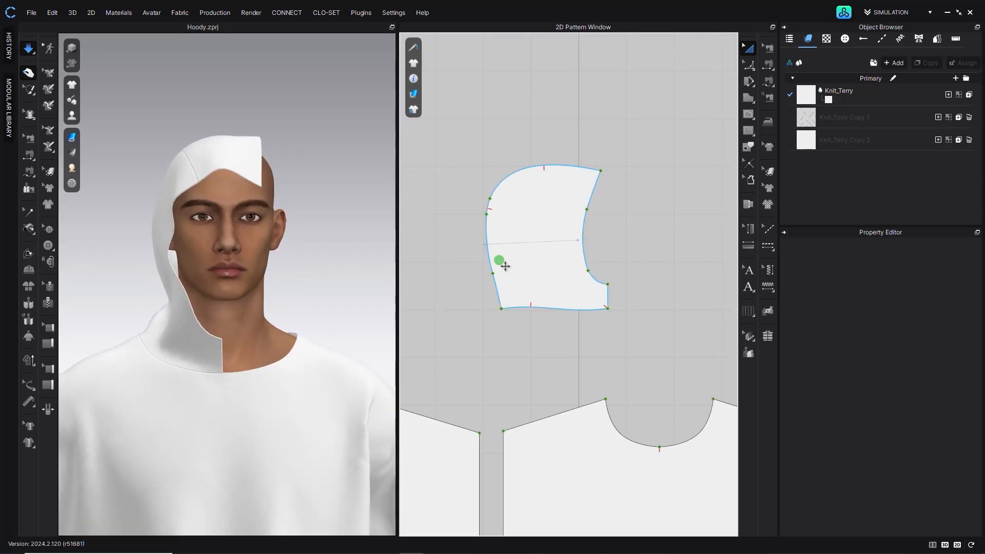
# - Create a symmetric copy of the half hood and place it beside the original
pyautogui.click(505, 243)
pyautogui.hotkey('ctrl', 'd')
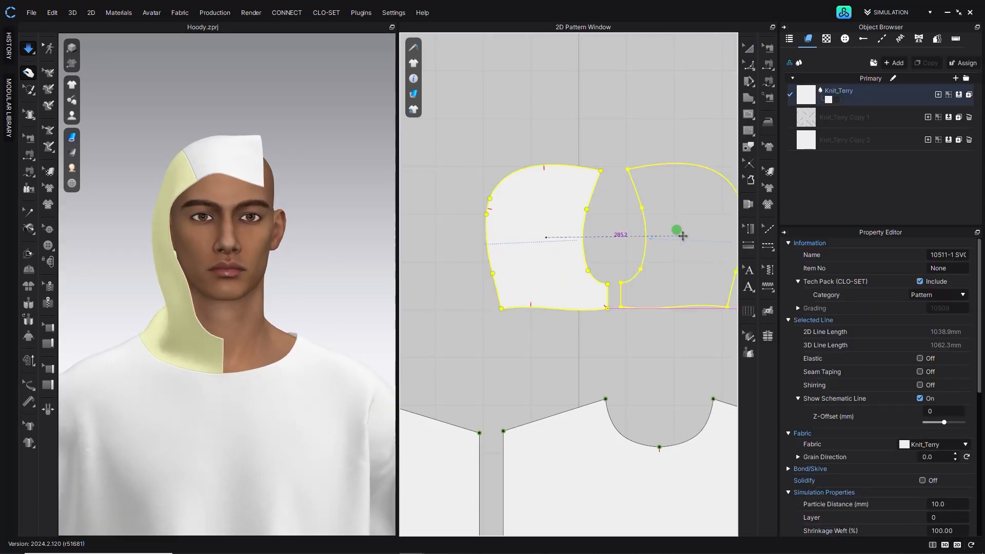
pyautogui.click(675, 230)
# - Unfold the symmetric halves into a single hood piece along the centre front segment
pyautogui.click(747, 63)
pyautogui.click(609, 295)
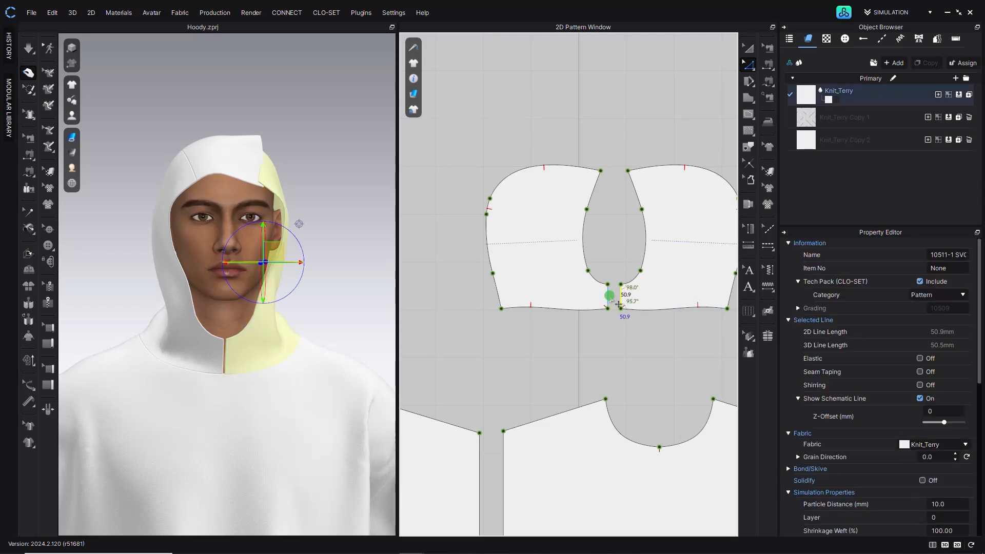
pyautogui.rightClick(609, 296)
pyautogui.click(627, 218)
pyautogui.click(589, 122)
pyautogui.click(608, 310)
pyautogui.scroll(5, 607, 317)
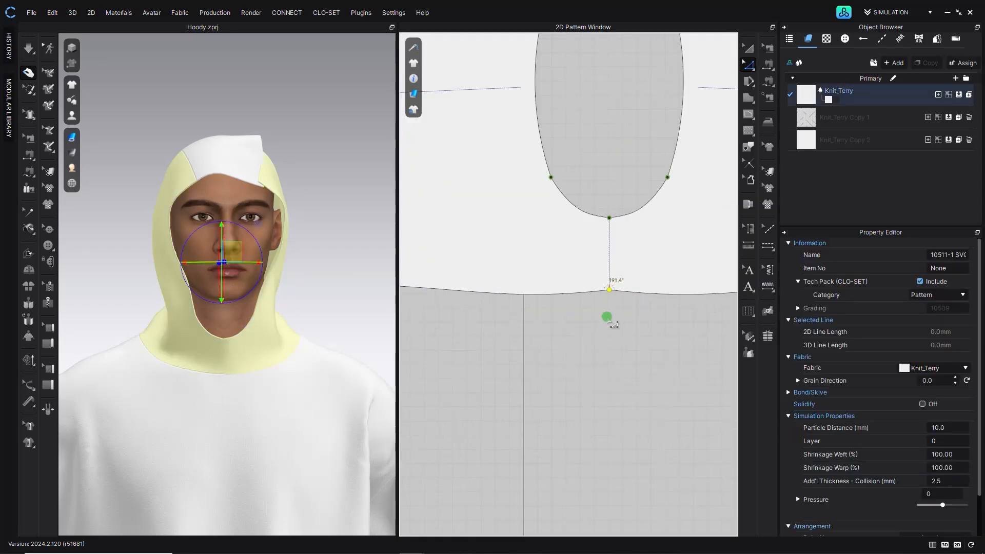
# - Reshape the curves at the hood's lower centre front around the opening
pyautogui.rightClick(750, 66)
pyautogui.click(771, 122)
pyautogui.moveTo(610, 290); pyautogui.dragTo(623, 404)
pyautogui.scroll(-4, 577, 335)
pyautogui.moveTo(544, 315); pyautogui.dragTo(546, 291)
pyautogui.moveTo(644, 317); pyautogui.dragTo(652, 348)
pyautogui.click(643, 318)
pyautogui.scroll(-2, 643, 317)
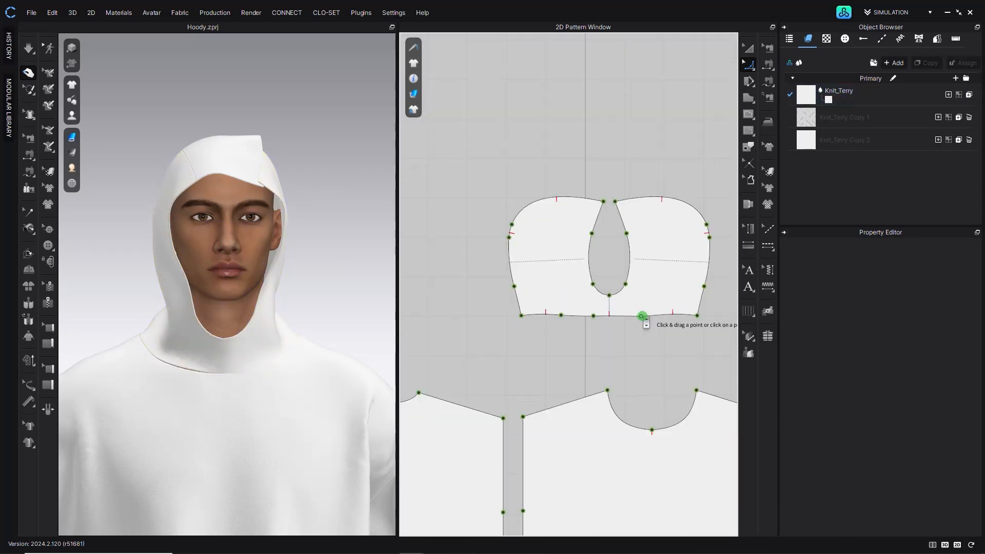
pyautogui.scroll(4, 642, 317)
pyautogui.moveTo(646, 276); pyautogui.dragTo(650, 343)
pyautogui.click(753, 45)
pyautogui.click(616, 344)
pyautogui.scroll(3, 614, 343)
pyautogui.scroll(-7, 617, 343)
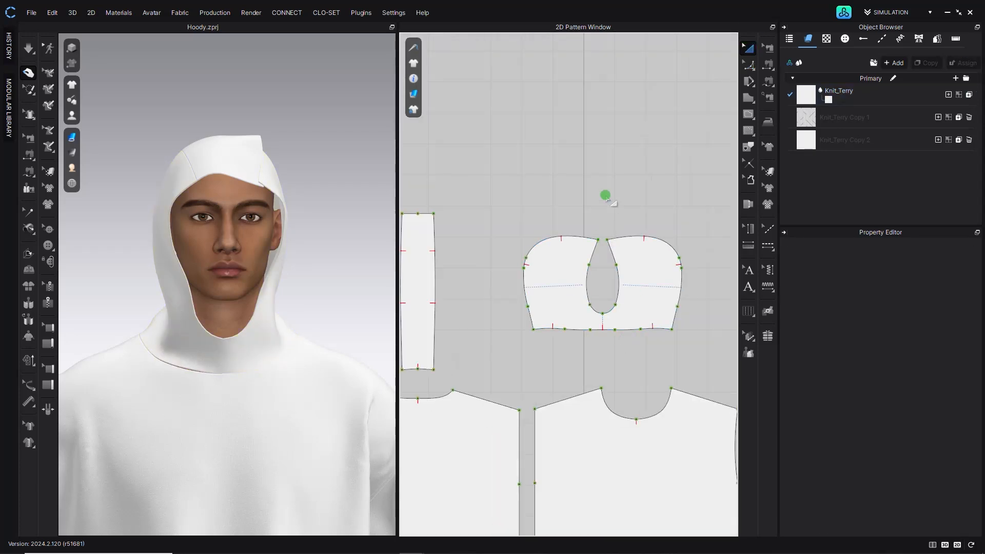
# - Sew the hood's outer edge and its lower neck edges to the matching garment edges
pyautogui.click(29, 171)
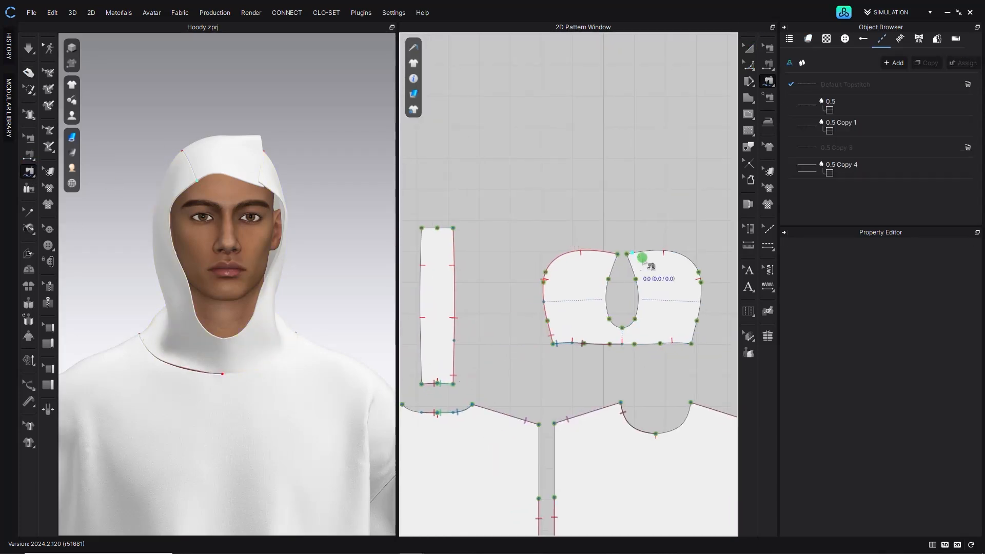
pyautogui.click(693, 342)
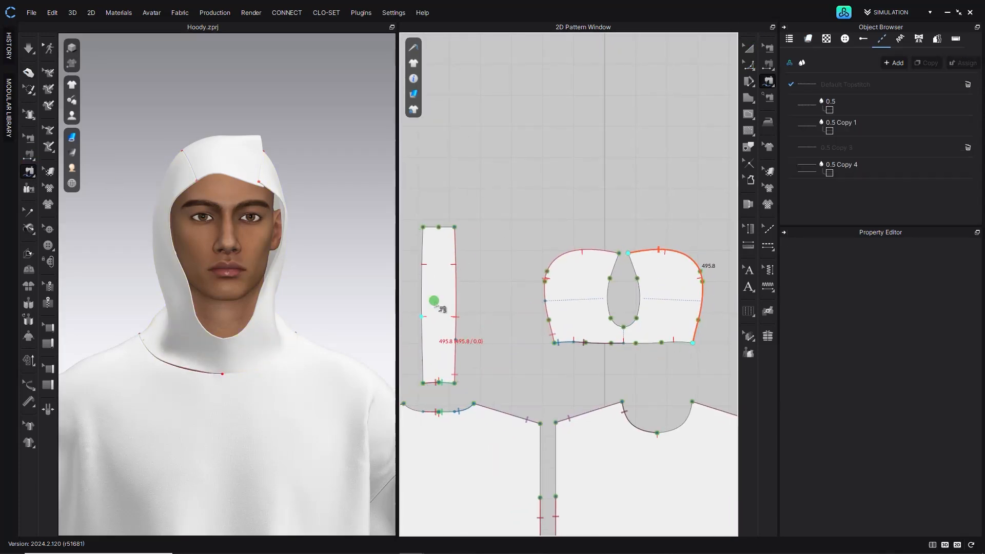
pyautogui.click(430, 395)
pyautogui.scroll(3, 637, 358)
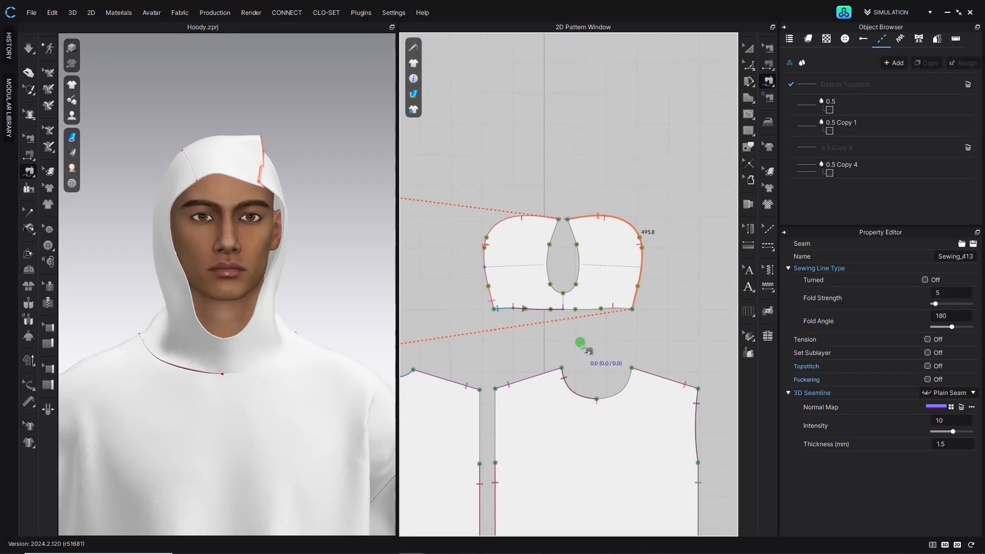
pyautogui.click(553, 285)
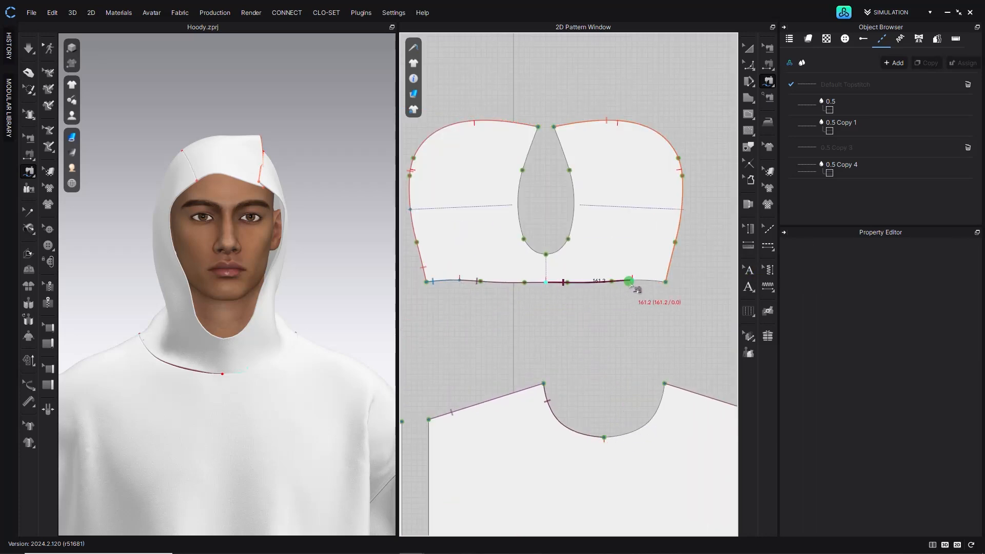
pyautogui.click(653, 408)
pyautogui.click(633, 281)
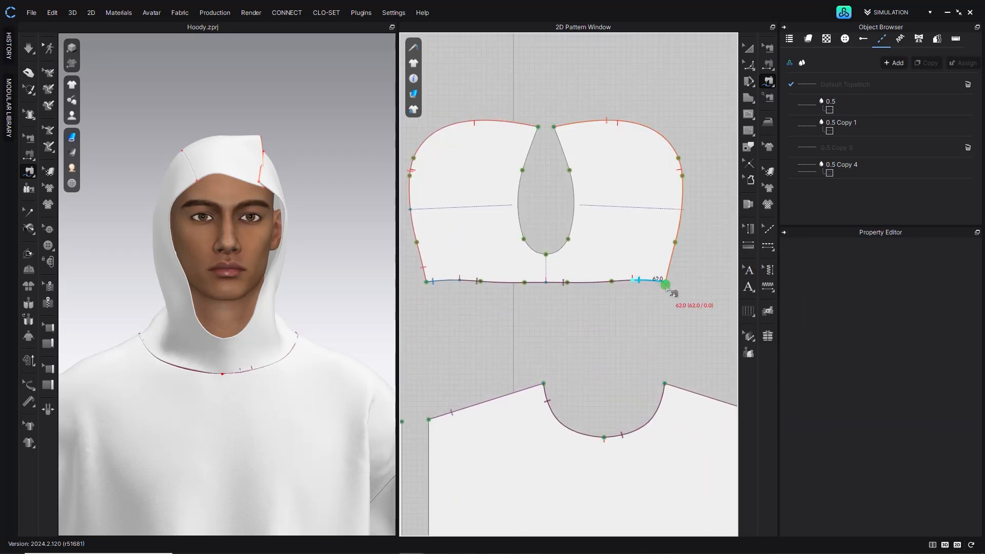
pyautogui.scroll(-3, 668, 308)
pyautogui.scroll(4, 462, 333)
pyautogui.click(512, 331)
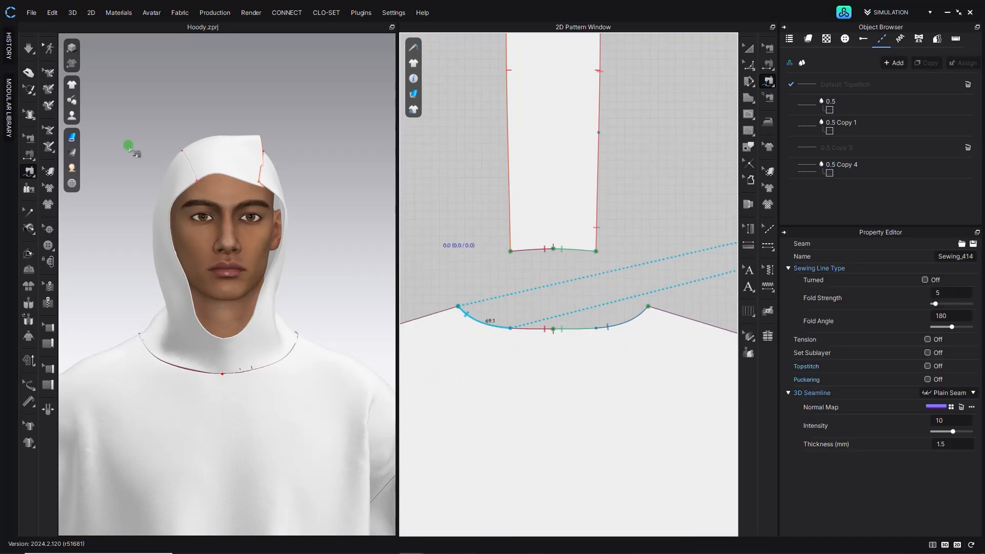
# - Add vertical centre internal lines down the back and front body pieces
pyautogui.click(28, 48)
pyautogui.moveTo(292, 199); pyautogui.dragTo(88, 264, button='right')
pyautogui.click(223, 163)
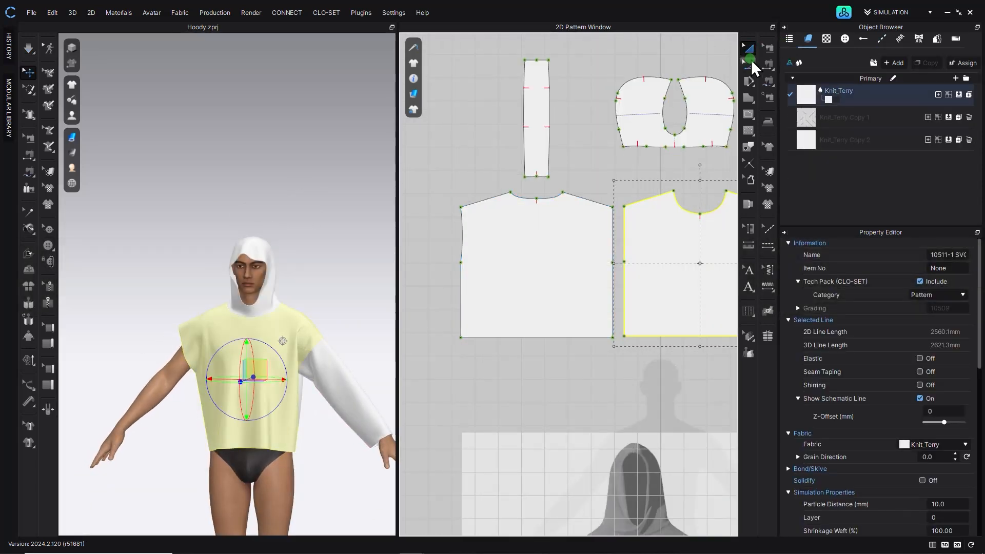
pyautogui.click(749, 114)
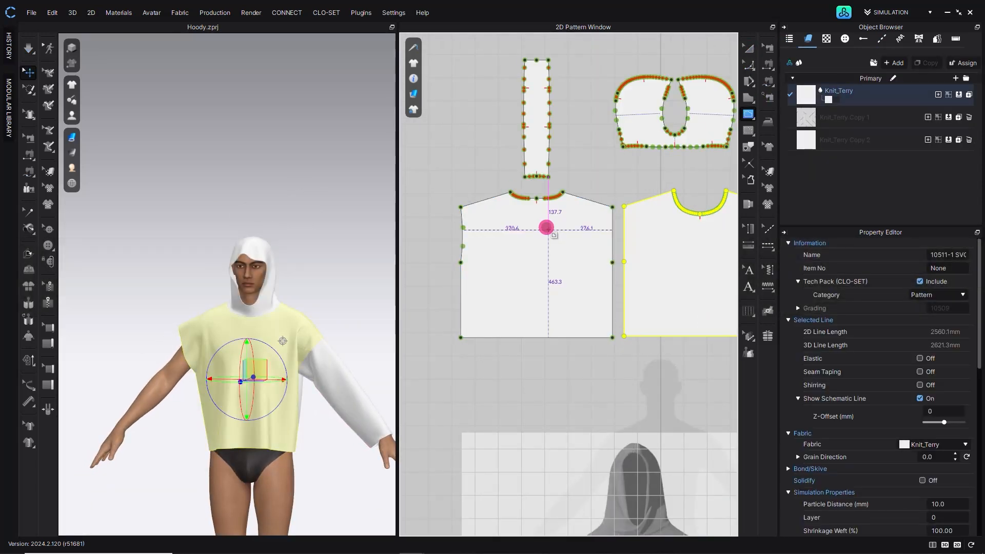
pyautogui.click(536, 334)
pyautogui.scroll(4, 642, 220)
pyautogui.click(609, 203)
pyautogui.click(748, 48)
pyautogui.scroll(-4, 554, 273)
pyautogui.moveTo(484, 274); pyautogui.dragTo(500, 273, button='middle')
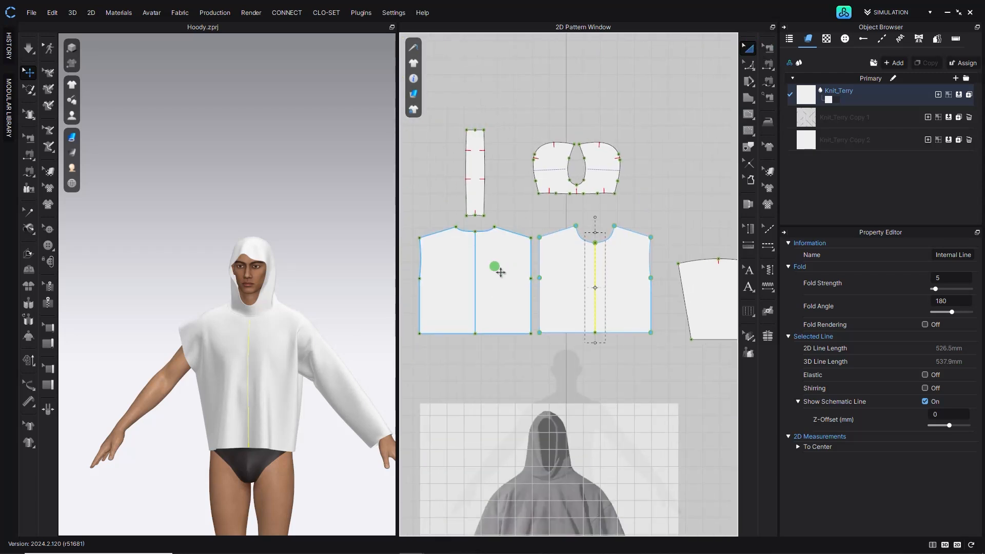
# - Delete one half of both the back and front body pieces, keeping the halves bounded by their centre lines
pyautogui.keyDown('shift'); pyautogui.click(476, 267); pyautogui.keyUp('shift')
pyautogui.rightClick(486, 252)
pyautogui.rightClick(636, 202)
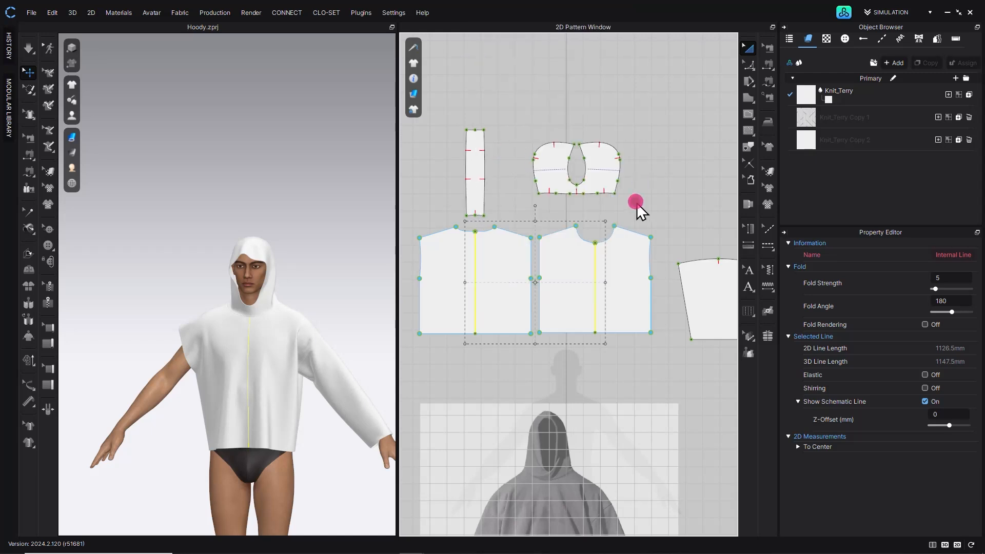
pyautogui.click(567, 277)
pyautogui.keyDown('shift'); pyautogui.click(467, 288); pyautogui.keyUp('shift')
pyautogui.click(501, 288)
pyautogui.keyDown('shift'); pyautogui.click(558, 297); pyautogui.keyUp('shift')
pyautogui.press('Delete')
# - Unfold the back and front half pieces along their centre lines into full one-piece body panels
pyautogui.click(747, 64)
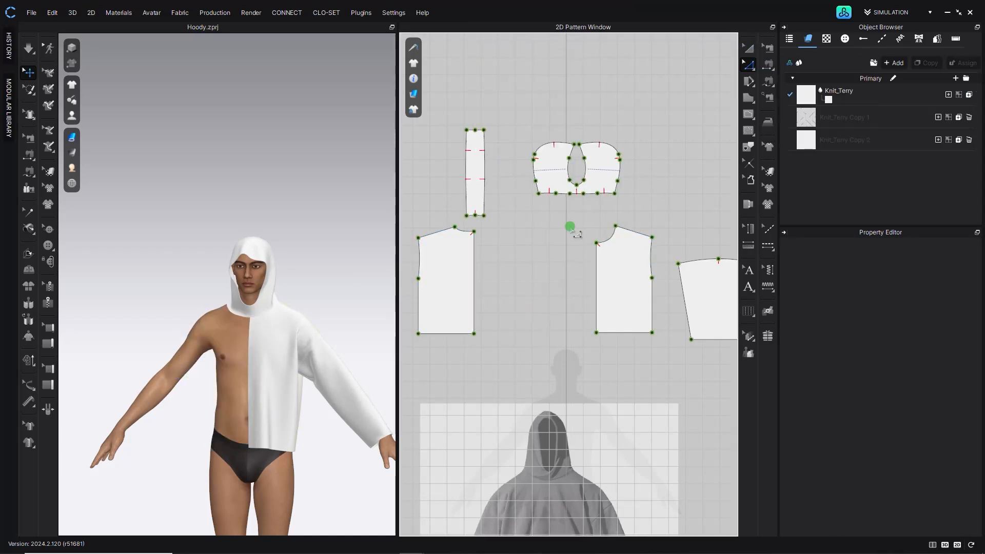
pyautogui.click(475, 278)
pyautogui.rightClick(474, 280)
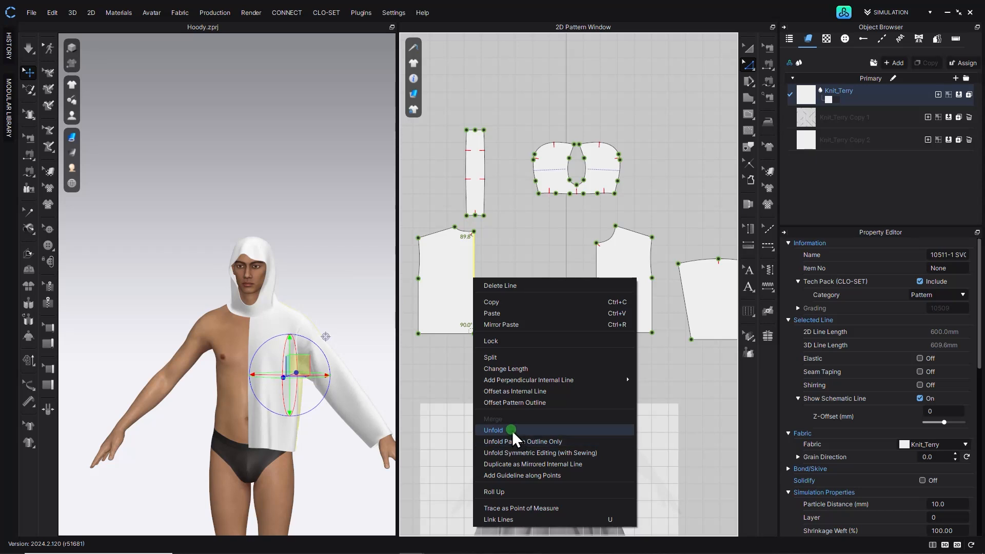
pyautogui.click(512, 430)
pyautogui.click(596, 301)
pyautogui.rightClick(597, 299)
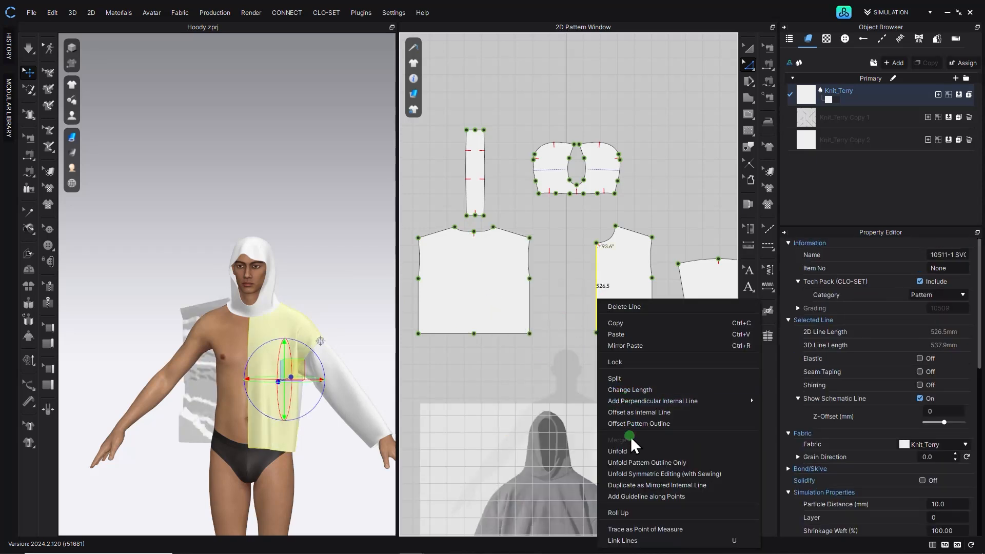
pyautogui.click(631, 452)
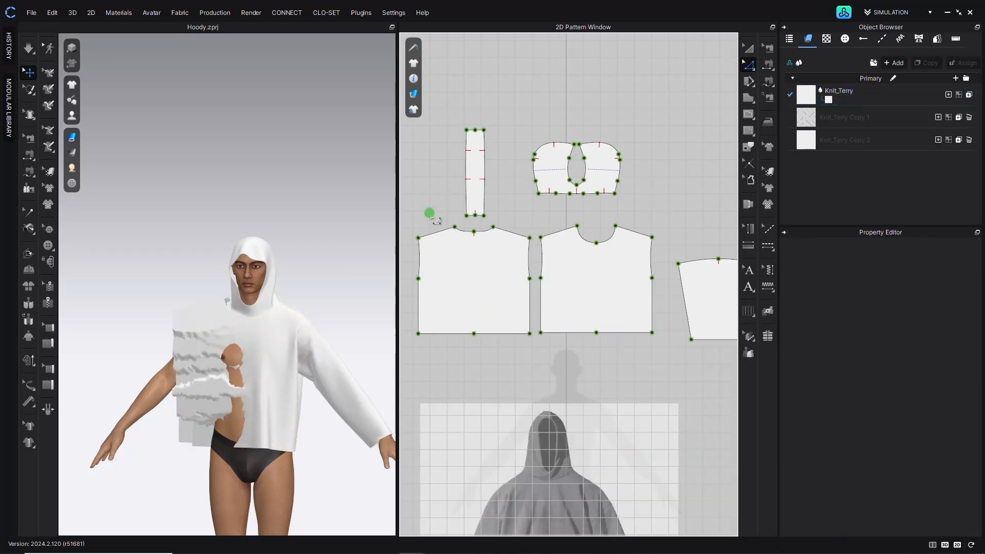
# - Sew the side seam between the back and front body pieces
pyautogui.click(28, 154)
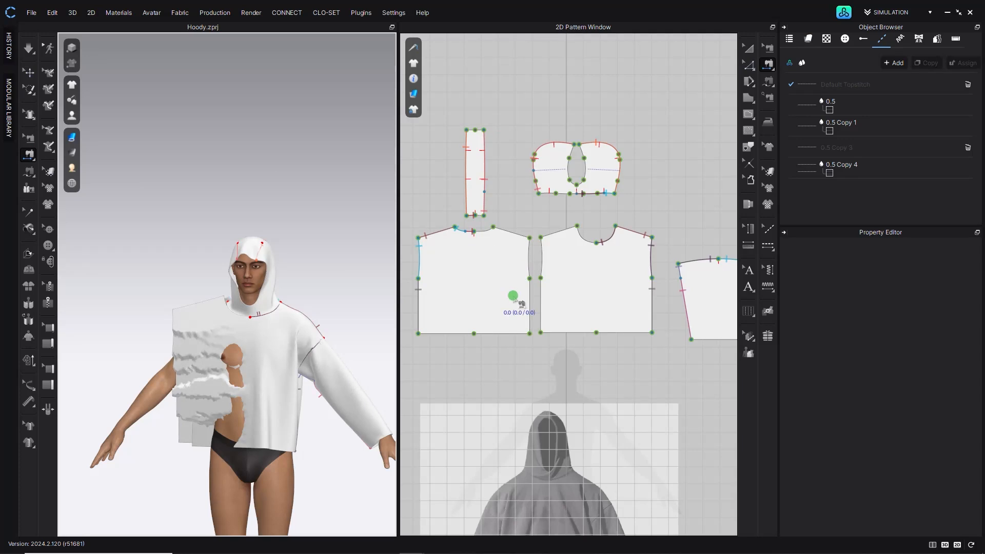
pyautogui.click(532, 291)
pyautogui.click(540, 257)
pyautogui.moveTo(527, 253); pyautogui.dragTo(529, 290, button='right')
pyautogui.scroll(-3, 532, 252)
pyautogui.scroll(1, 569, 314)
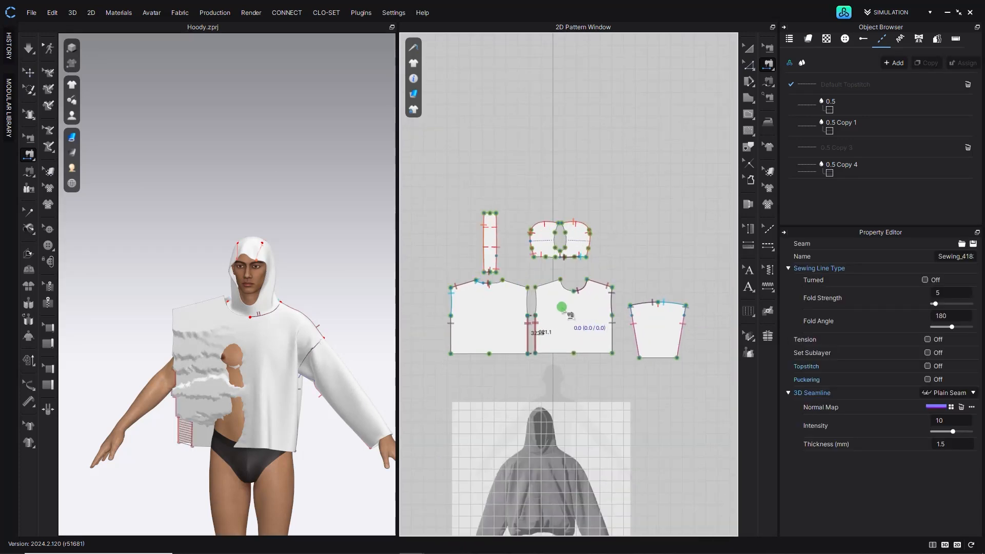
# - Sew the hood's lower centre edge to the front neckline with free sewing
pyautogui.scroll(3, 558, 278)
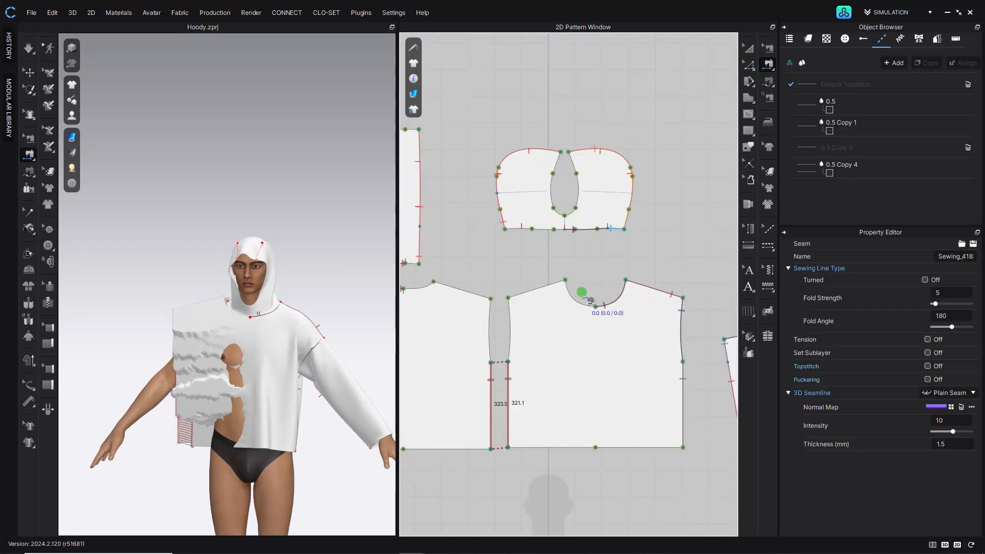
pyautogui.click(29, 171)
pyautogui.scroll(-1, 587, 285)
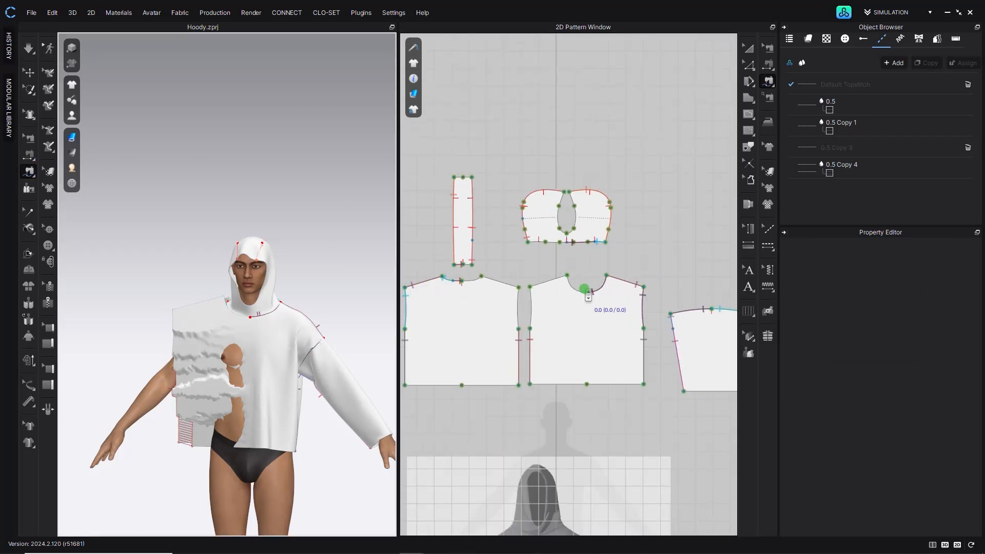
pyautogui.scroll(3, 587, 295)
pyautogui.click(542, 184)
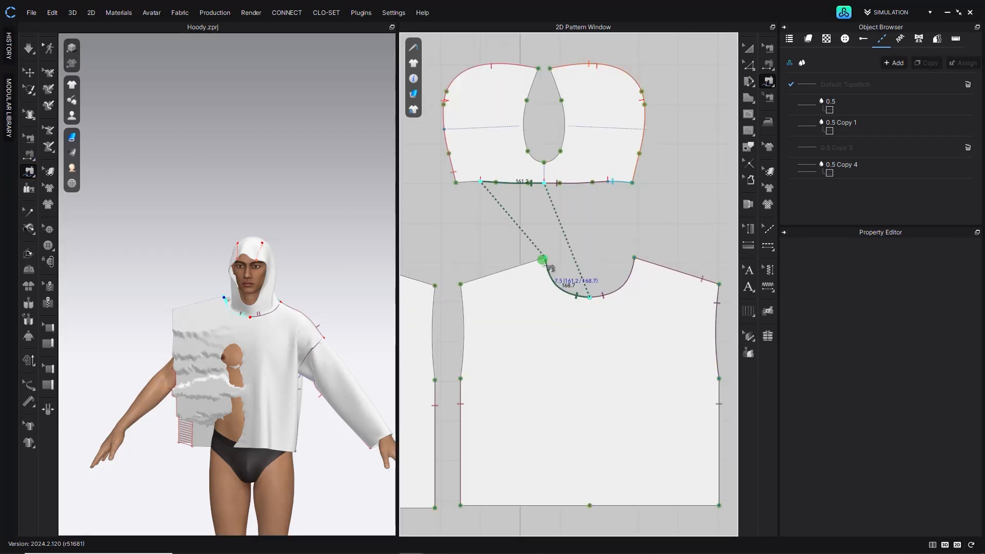
pyautogui.click(544, 261)
# - Sew the hood's remaining lower edges to the back neckline
pyautogui.moveTo(458, 216); pyautogui.dragTo(667, 253, button='middle')
pyautogui.click(653, 232)
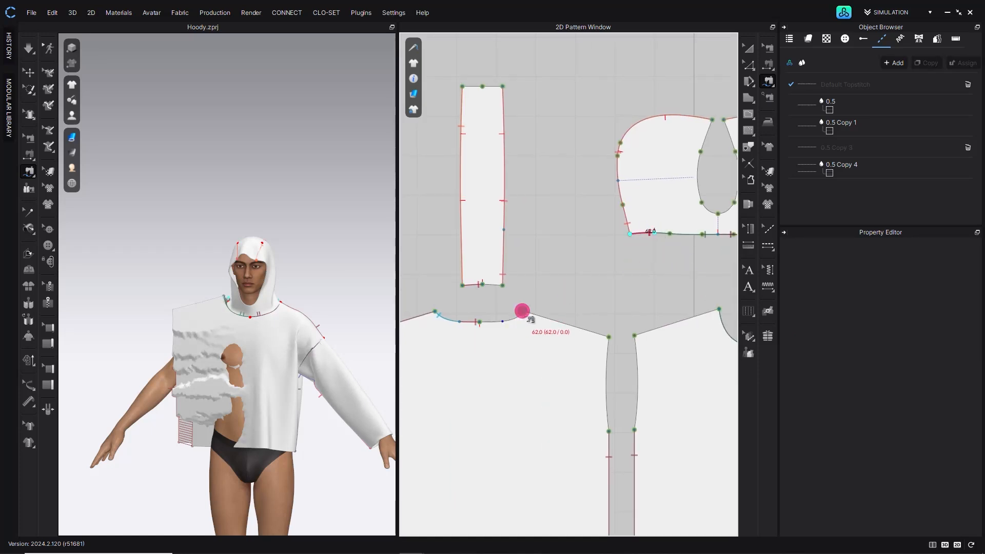
pyautogui.click(502, 287)
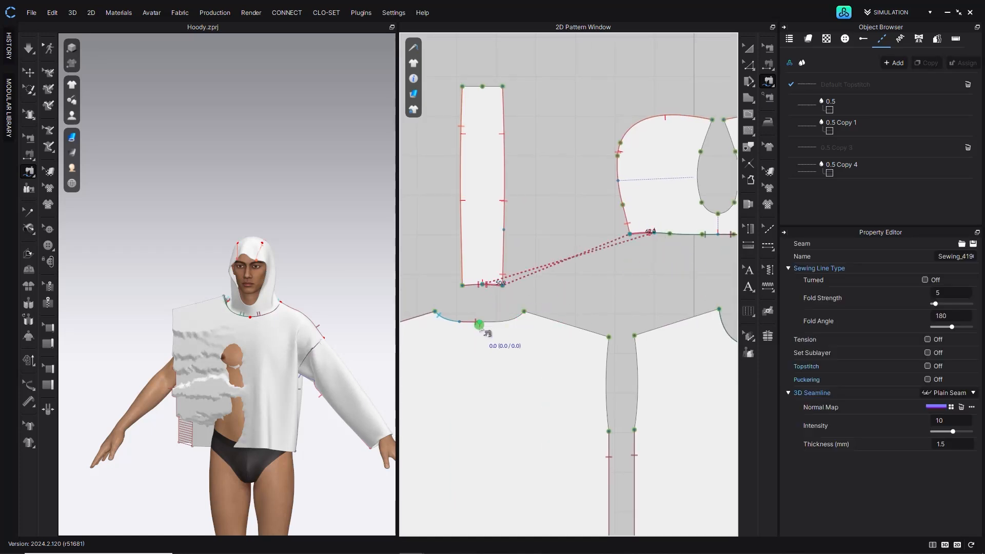
pyautogui.click(496, 289)
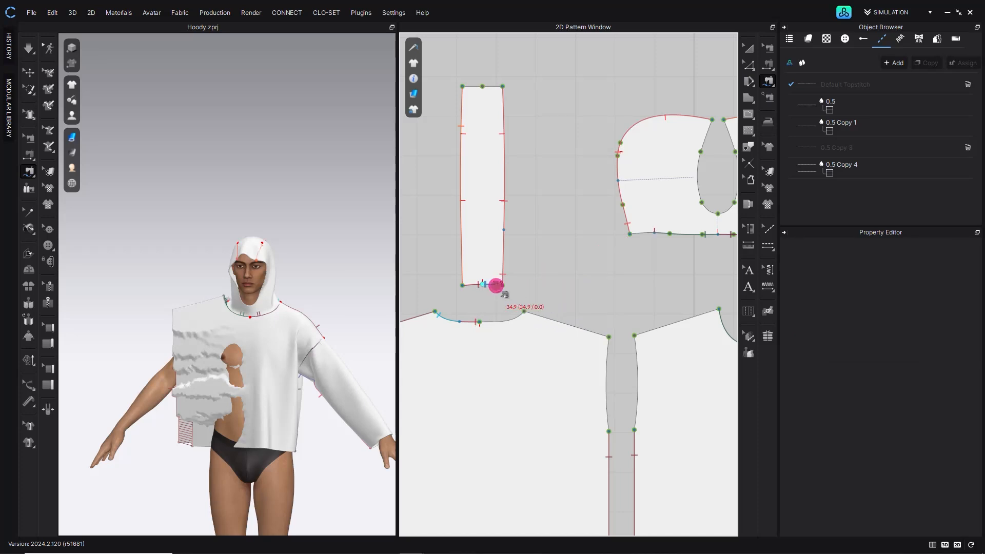
pyautogui.scroll(3, 485, 322)
pyautogui.click(509, 322)
pyautogui.click(550, 303)
pyautogui.scroll(-3, 549, 300)
pyautogui.moveTo(677, 217); pyautogui.dragTo(525, 261, button='middle')
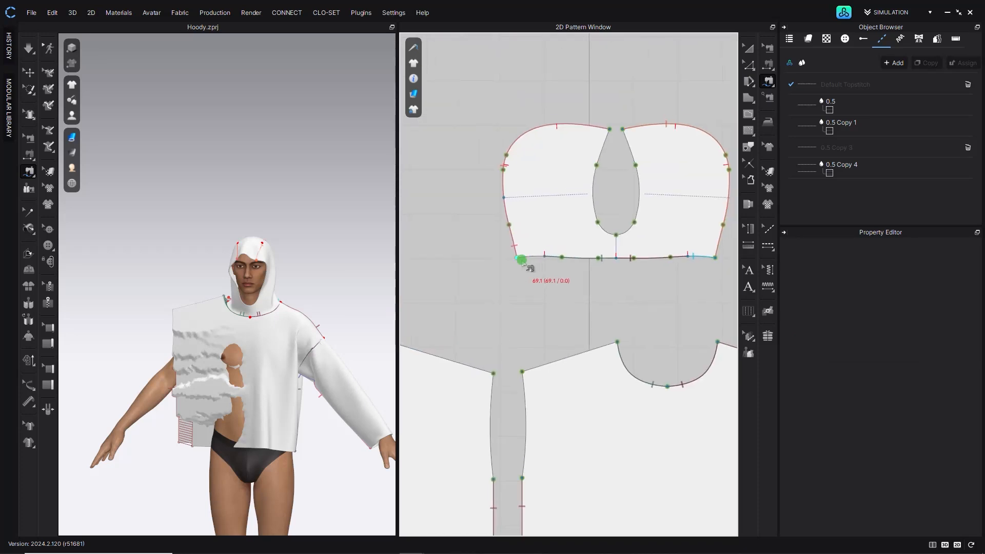
pyautogui.click(542, 259)
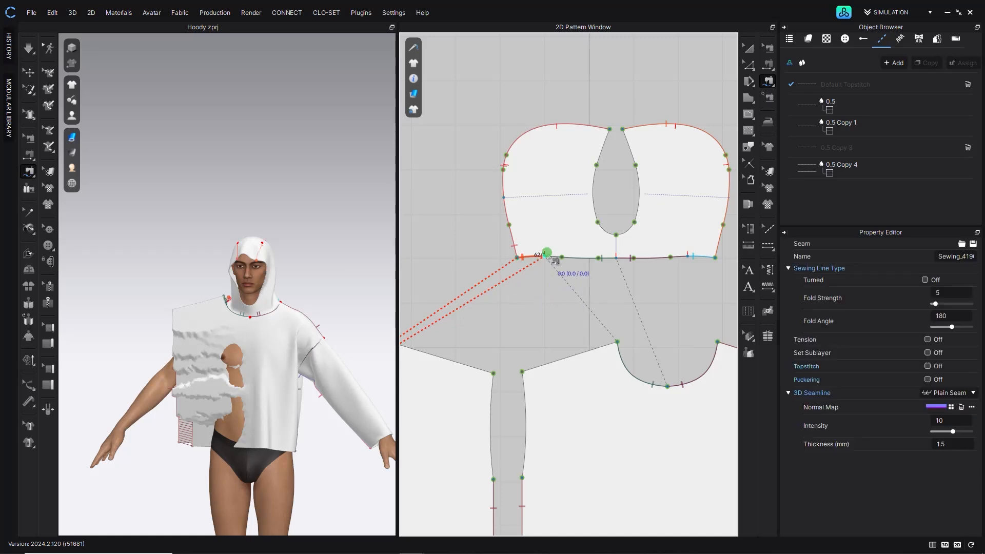
# - Sew the shoulder seam between the back and front body pieces
pyautogui.scroll(-4, 519, 375)
pyautogui.click(530, 361)
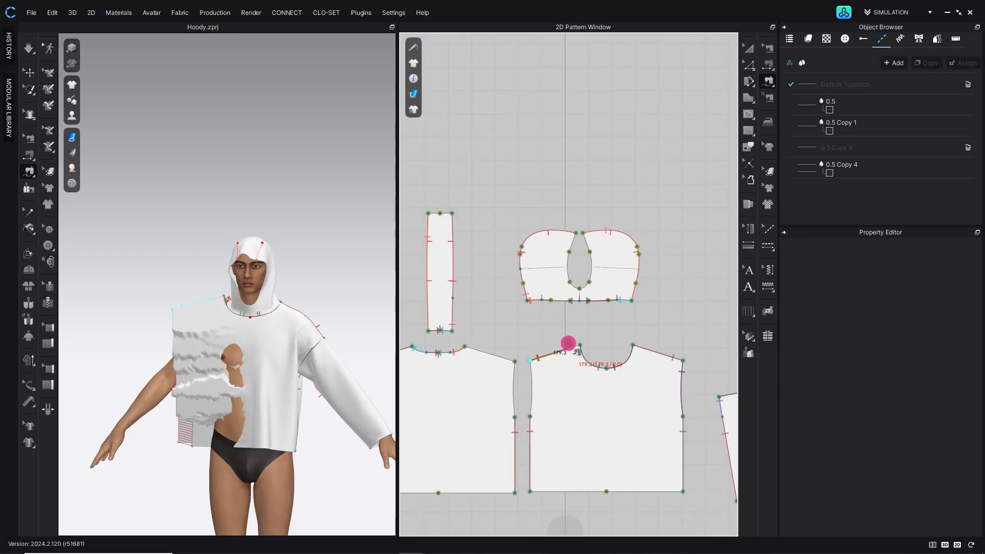
pyautogui.click(432, 307)
# - Simulate the garment on the avatar, pulling the fabric into place around the body
pyautogui.click(29, 48)
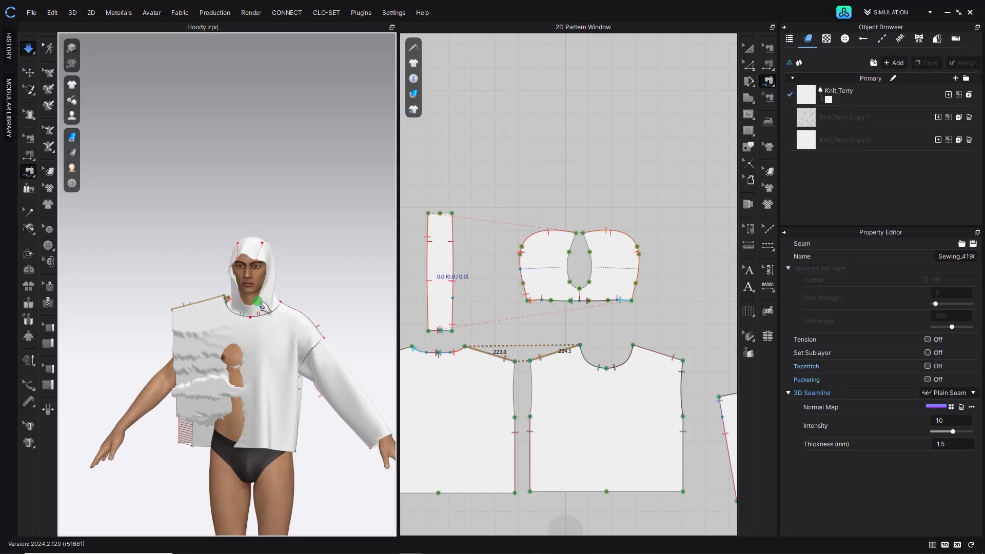
pyautogui.press('q')
pyautogui.moveTo(222, 350); pyautogui.dragTo(323, 343, button='right')
pyautogui.scroll(5, 263, 352)
pyautogui.moveTo(325, 276); pyautogui.dragTo(213, 275, button='right')
pyautogui.scroll(-4, 213, 275)
pyautogui.click(25, 52)
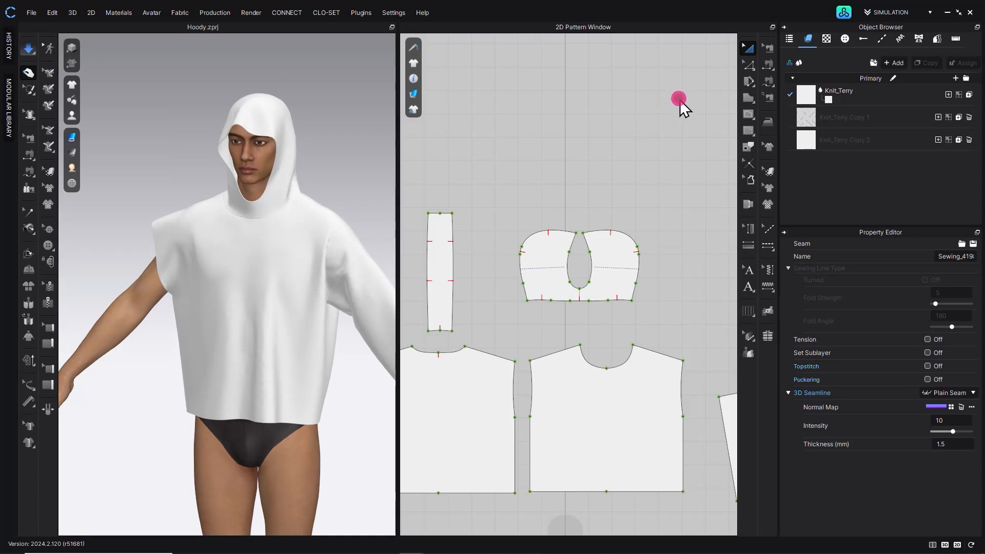
# - Rearrange the pattern pieces in the 2D window, placing the sleeves beside the body panels
pyautogui.click(750, 49)
pyautogui.scroll(-5, 590, 213)
pyautogui.moveTo(595, 216); pyautogui.dragTo(618, 171, button='middle')
pyautogui.moveTo(707, 284); pyautogui.dragTo(704, 273)
pyautogui.moveTo(449, 289); pyautogui.dragTo(454, 281)
pyautogui.click(457, 156)
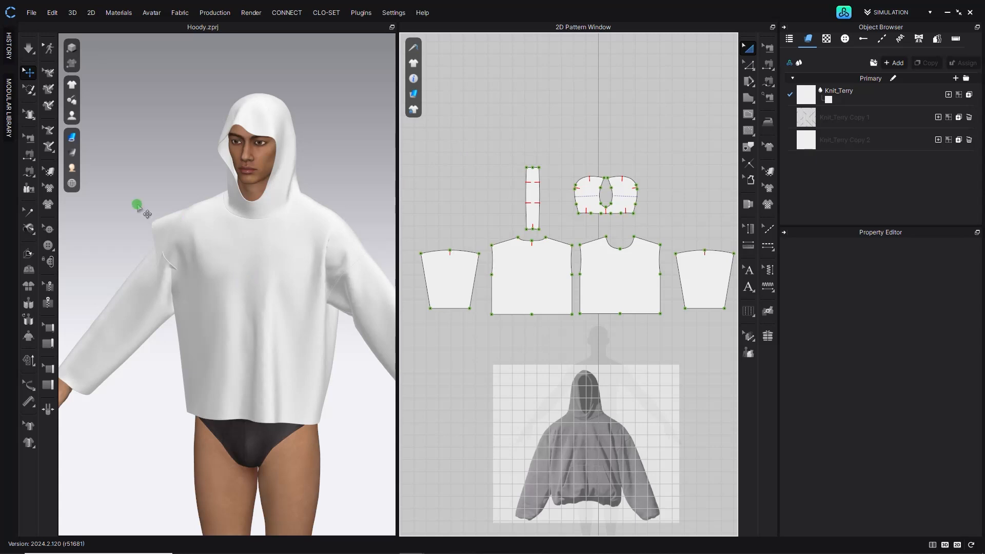
# - Sew the sleeve cap edges to the armholes of the back and front body pieces
pyautogui.click(32, 172)
pyautogui.scroll(4, 478, 259)
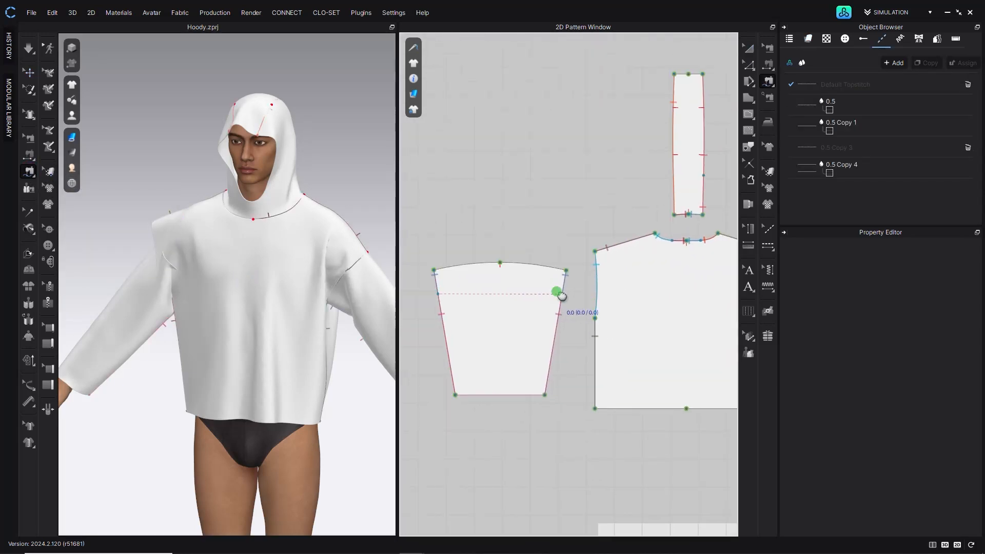
pyautogui.click(482, 272)
pyautogui.scroll(-4, 485, 273)
pyautogui.moveTo(635, 301); pyautogui.dragTo(484, 307, button='middle')
pyautogui.scroll(5, 484, 306)
pyautogui.click(511, 237)
pyautogui.click(497, 251)
pyautogui.scroll(-3, 493, 241)
pyautogui.moveTo(490, 320); pyautogui.dragTo(647, 331, button='middle')
pyautogui.scroll(4, 436, 307)
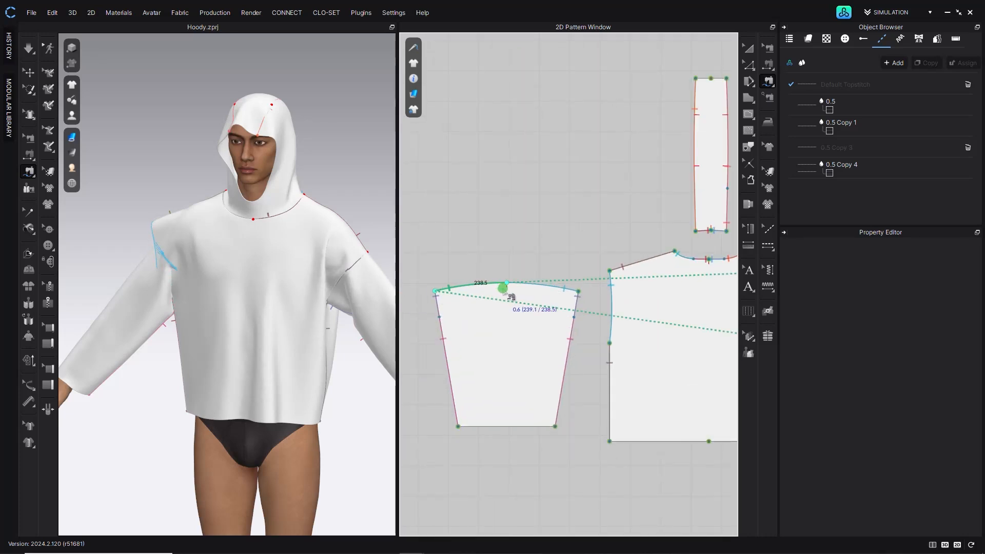
pyautogui.click(512, 266)
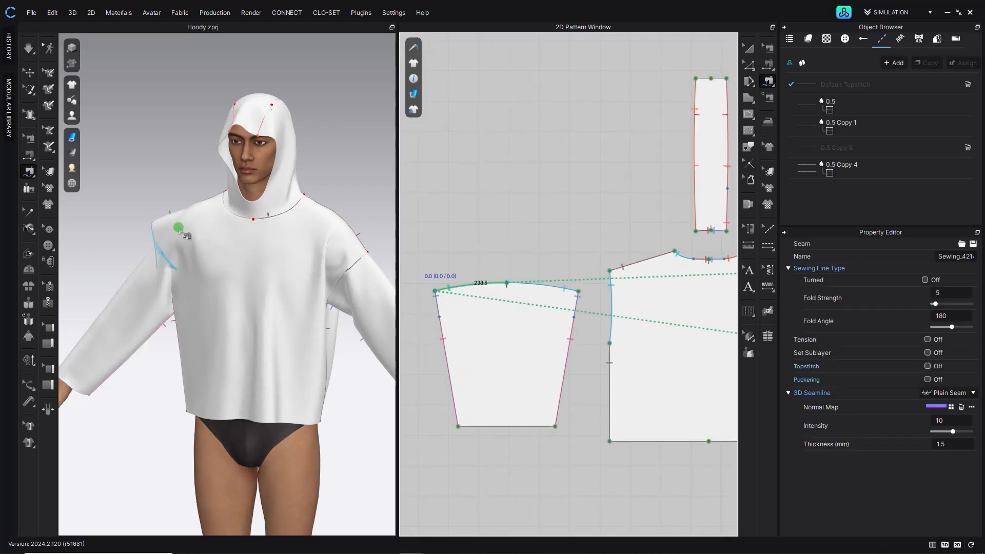
# - Simulate the garment, pulling the sleeve and shoulder fabric into place on the avatar
pyautogui.click(30, 47)
pyautogui.moveTo(148, 287); pyautogui.dragTo(160, 288, button='right')
pyautogui.moveTo(121, 294); pyautogui.dragTo(158, 258)
pyautogui.click(166, 305)
pyautogui.moveTo(160, 252); pyautogui.dragTo(175, 248, button='right')
pyautogui.moveTo(175, 248); pyautogui.dragTo(185, 303)
pyautogui.moveTo(185, 304); pyautogui.dragTo(247, 281, button='right')
pyautogui.moveTo(135, 282); pyautogui.dragTo(157, 275)
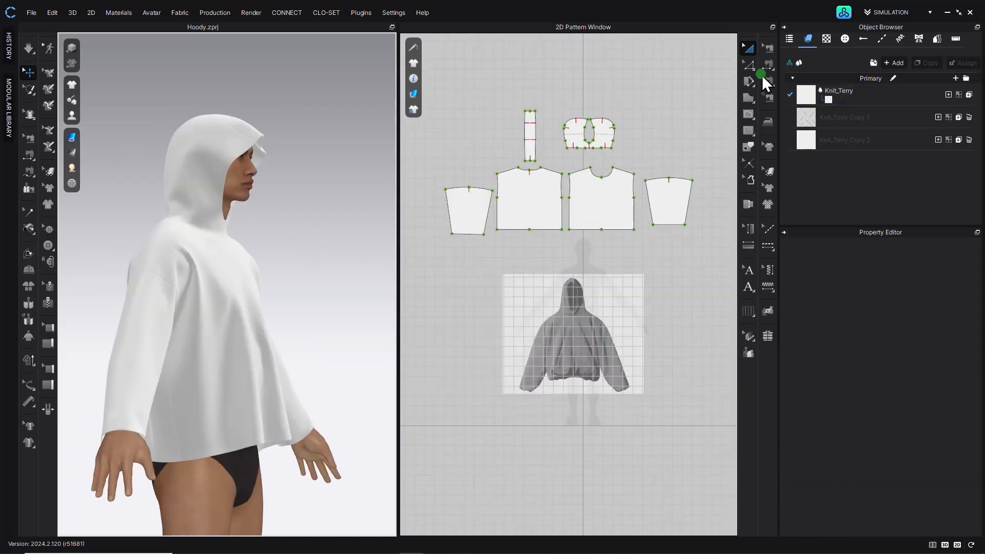
# - Select the side edge of the front body piece for editing
pyautogui.click(750, 65)
pyautogui.scroll(5, 637, 194)
pyautogui.click(617, 242)
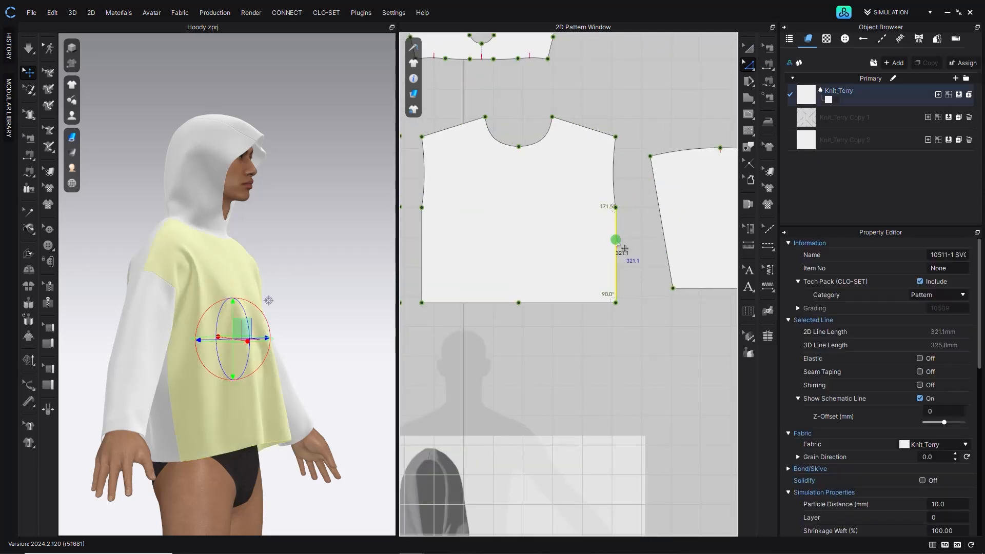
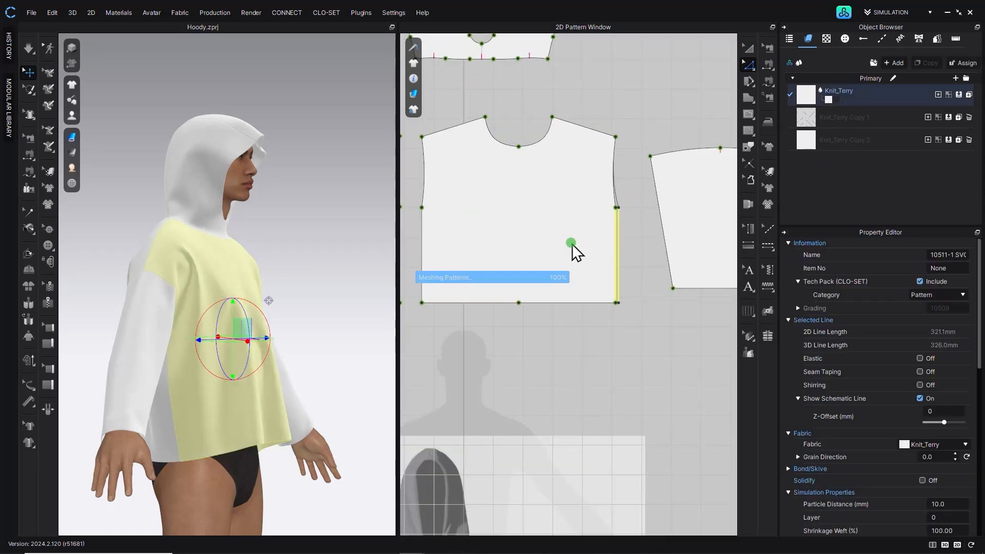
# - Reshape the side edges of the front and back body pieces into straight vertical lines
pyautogui.click(421, 252)
pyautogui.moveTo(454, 332); pyautogui.dragTo(602, 370, button='middle')
pyautogui.click(547, 291)
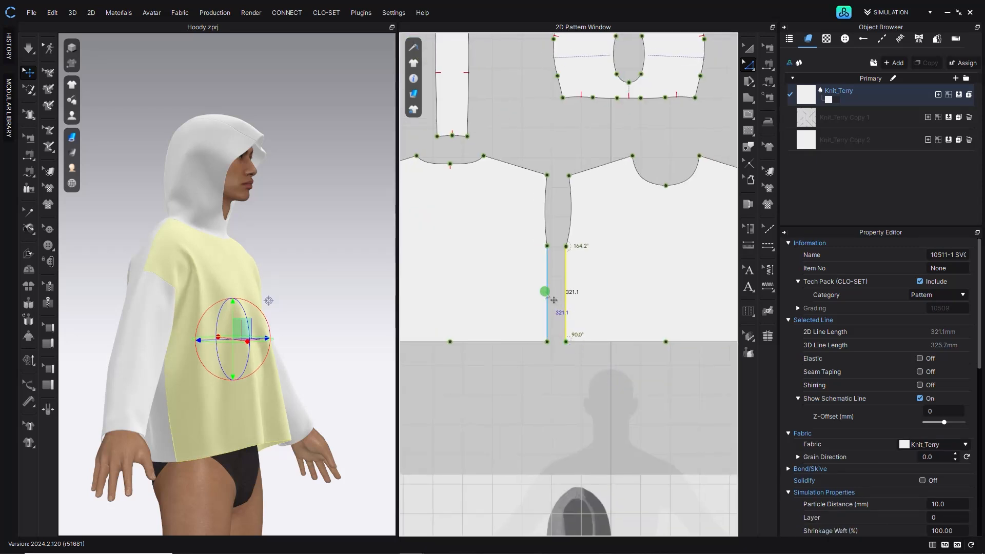
pyautogui.moveTo(455, 287); pyautogui.dragTo(534, 303, button='middle')
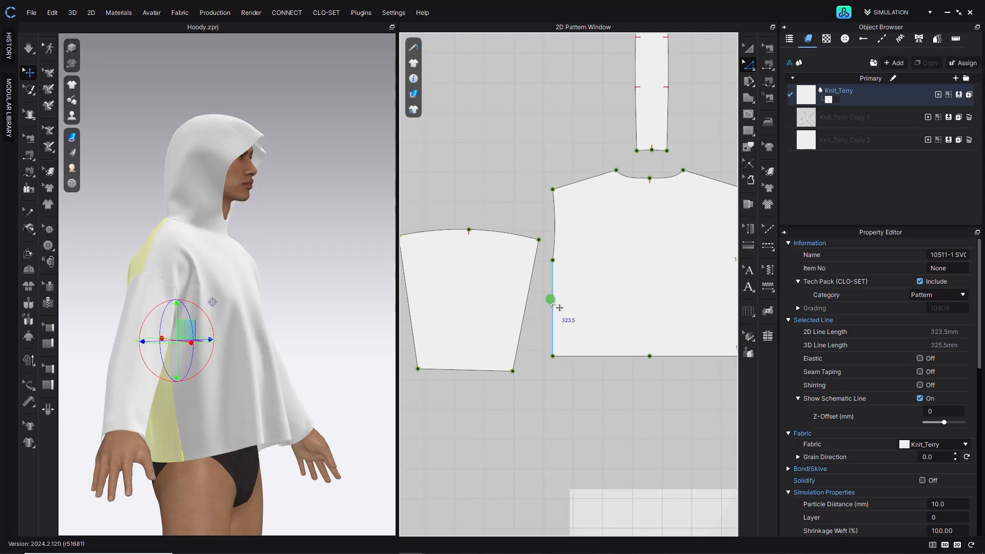
# - Simulate the garment and pull the body fabric into place on the avatar
pyautogui.moveTo(307, 285); pyautogui.dragTo(175, 235, button='right')
pyautogui.click(28, 49)
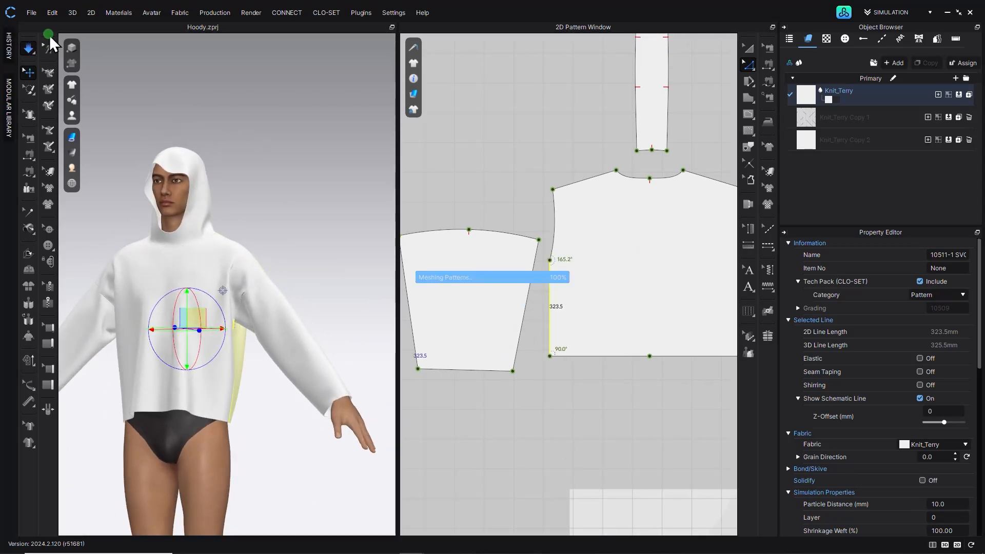
pyautogui.click(228, 351)
pyautogui.moveTo(229, 353); pyautogui.dragTo(198, 334, button='right')
pyautogui.click(195, 368)
pyautogui.click(28, 50)
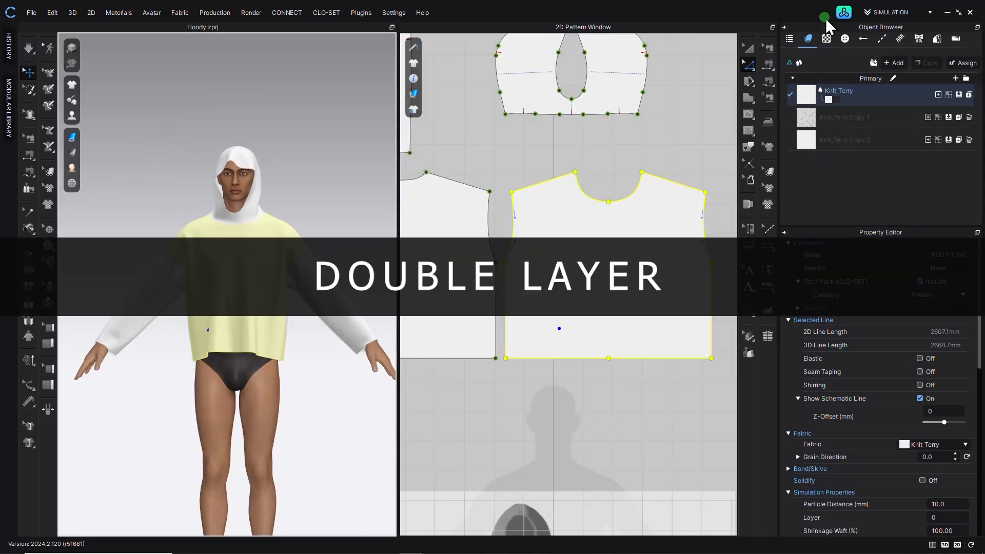
# - Select all pattern pieces, make a Layer Clone (Under) of them, and place the copy below the originals
pyautogui.click(751, 49)
pyautogui.scroll(-6, 633, 224)
pyautogui.scroll(6, 603, 383)
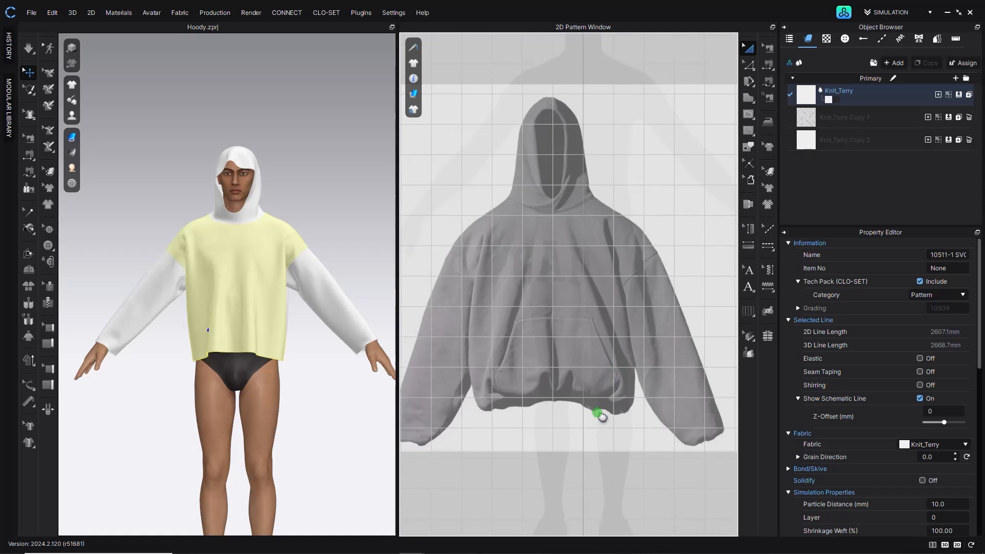
pyautogui.rightClick(458, 430)
pyautogui.click(418, 437)
pyautogui.scroll(-5, 555, 174)
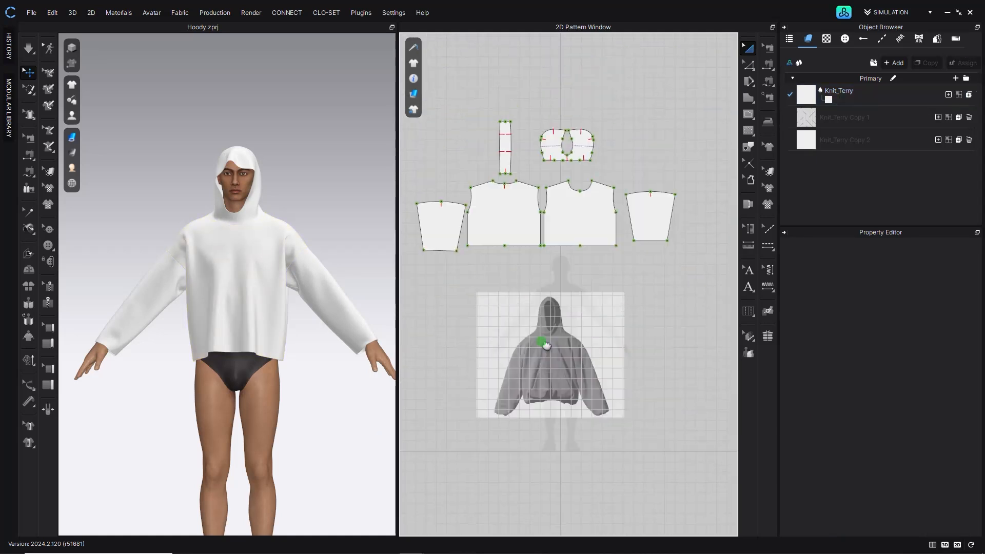
pyautogui.moveTo(416, 229); pyautogui.dragTo(667, 380)
pyautogui.moveTo(623, 341); pyautogui.dragTo(631, 280)
pyautogui.rightClick(638, 278)
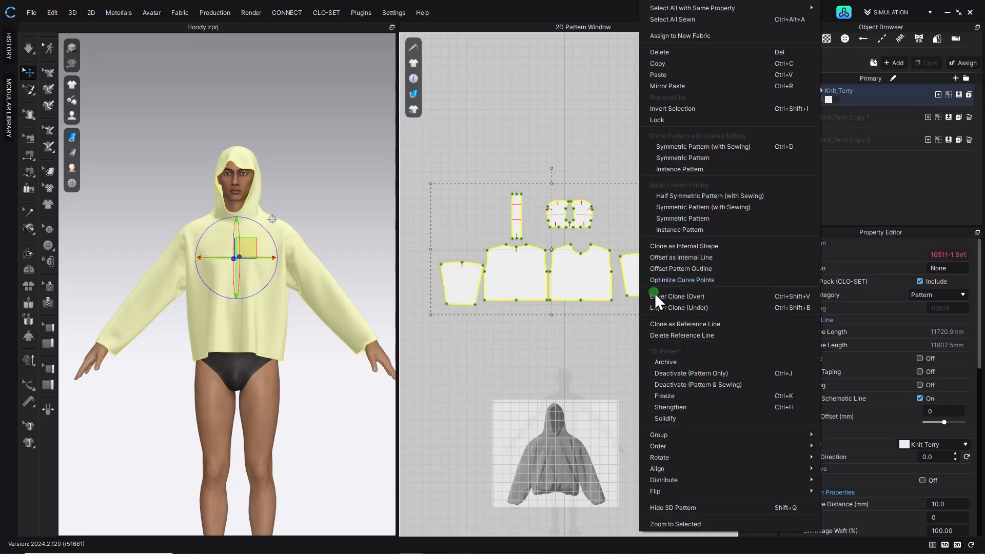
pyautogui.click(661, 307)
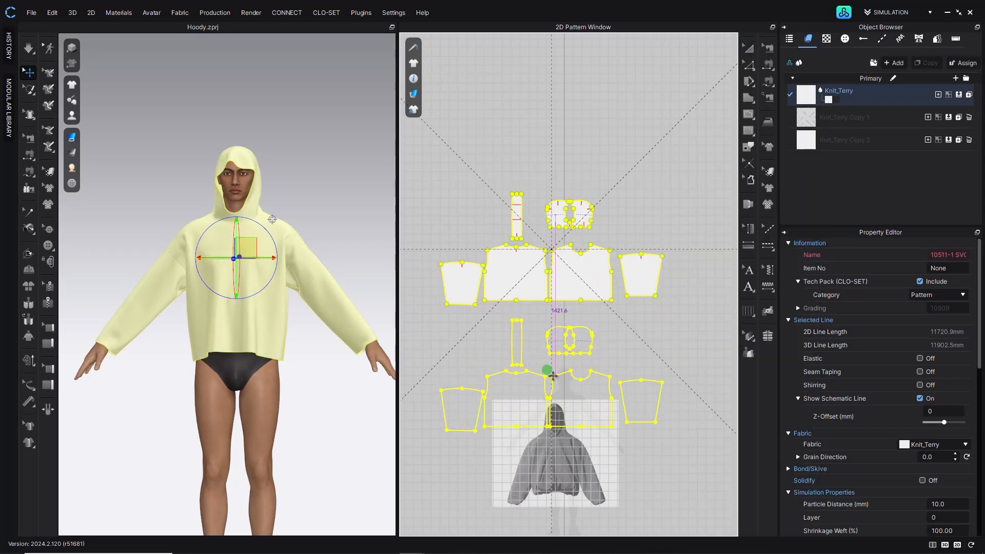
pyautogui.click(658, 388)
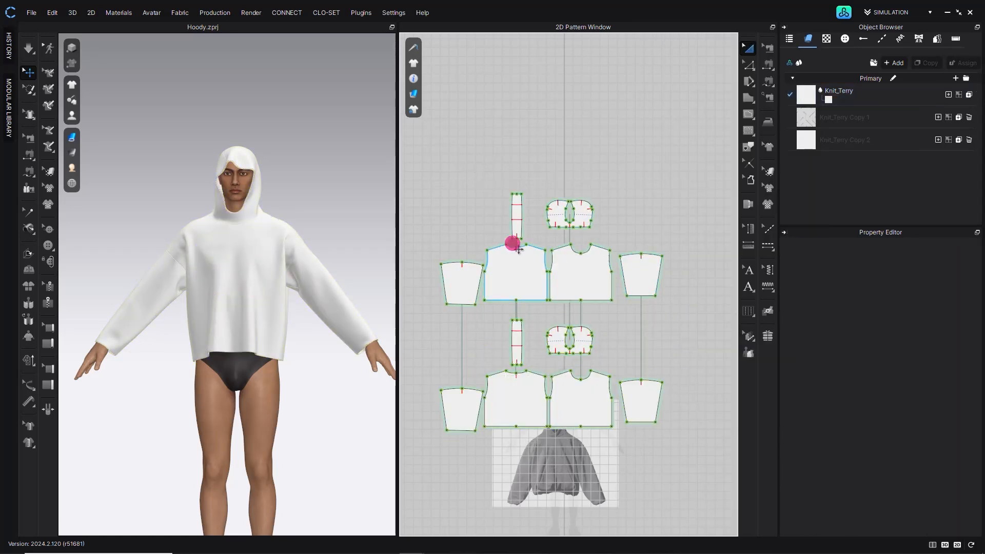
# - Simulate the double-layer garment on the avatar and inspect the shoulder area
pyautogui.moveTo(631, 409); pyautogui.dragTo(626, 334)
pyautogui.click(686, 312)
pyautogui.click(241, 304)
pyautogui.moveTo(253, 324); pyautogui.dragTo(299, 304, button='right')
pyautogui.click(166, 144)
pyautogui.scroll(3, 169, 192)
pyautogui.scroll(3, 169, 192)
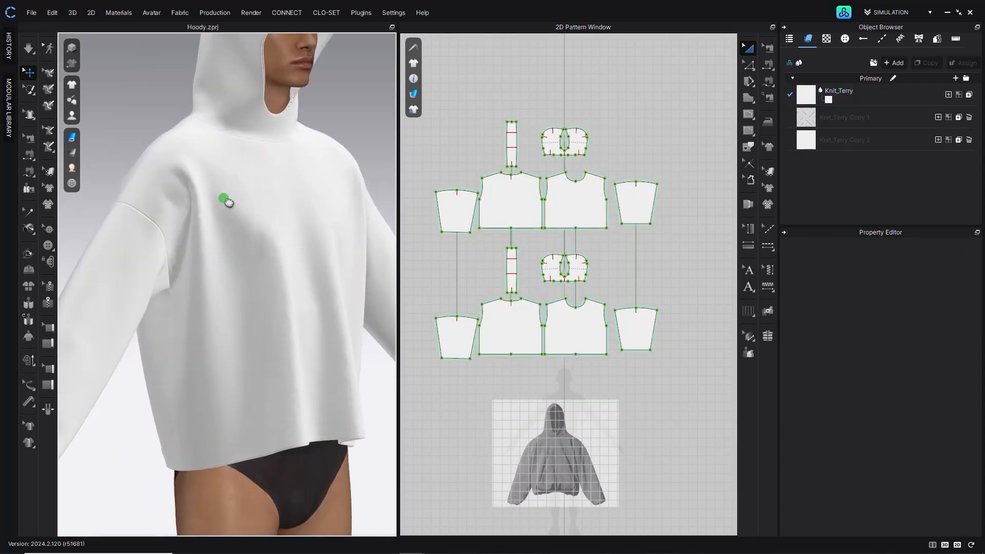
pyautogui.click(28, 48)
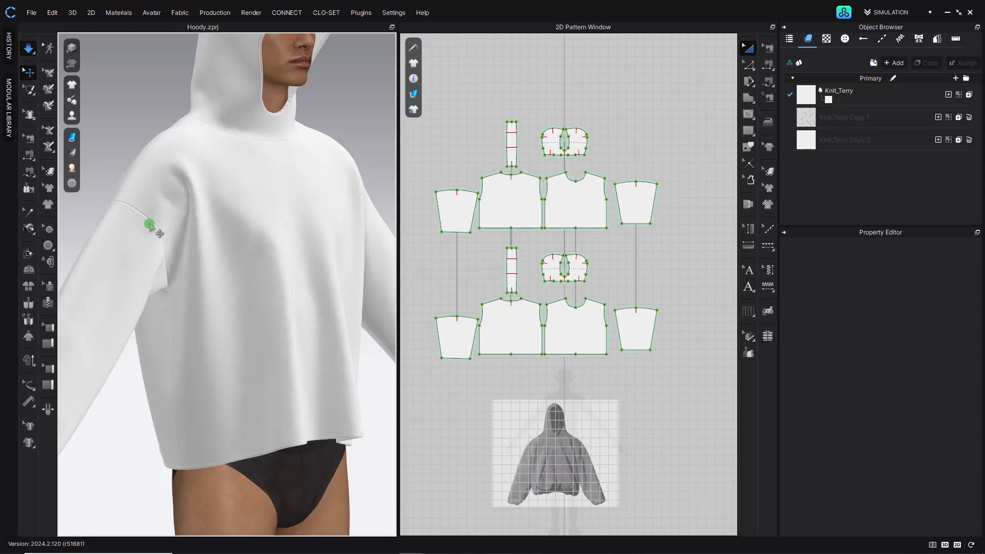
pyautogui.moveTo(135, 227); pyautogui.dragTo(294, 144, button='right')
pyautogui.scroll(3, 261, 278)
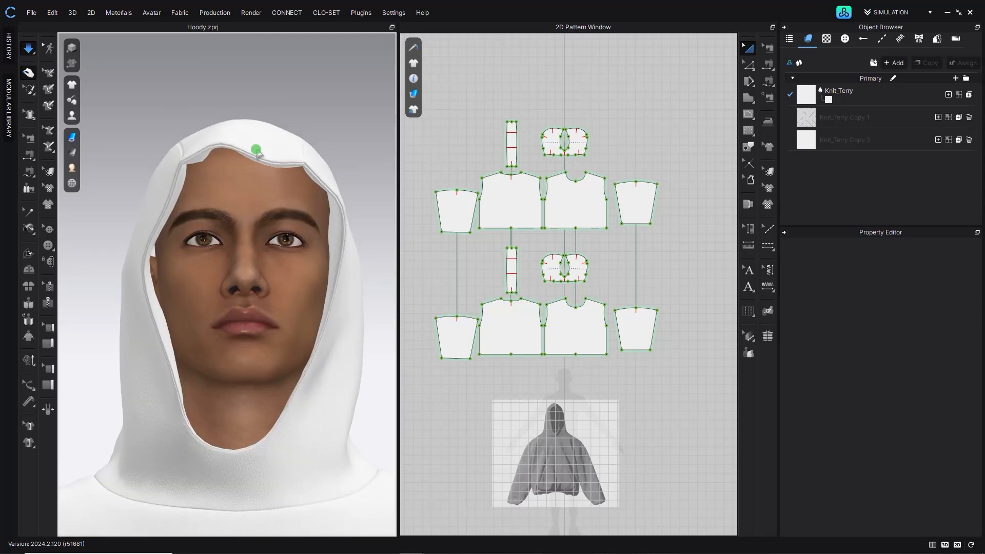
# - Pull the hood's centre panel on the avatar to settle the two hood layers
pyautogui.click(257, 153)
pyautogui.moveTo(271, 128); pyautogui.dragTo(288, 128, button='right')
pyautogui.moveTo(285, 164); pyautogui.dragTo(301, 159, button='right')
pyautogui.moveTo(302, 160); pyautogui.dragTo(273, 243, button='middle')
pyautogui.scroll(4, 272, 242)
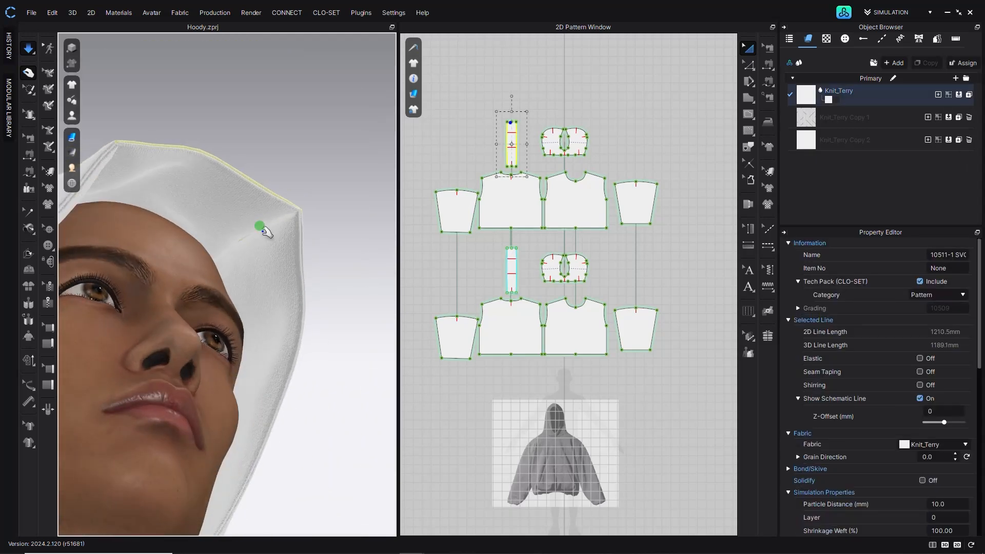
pyautogui.moveTo(282, 213); pyautogui.dragTo(255, 245, button='right')
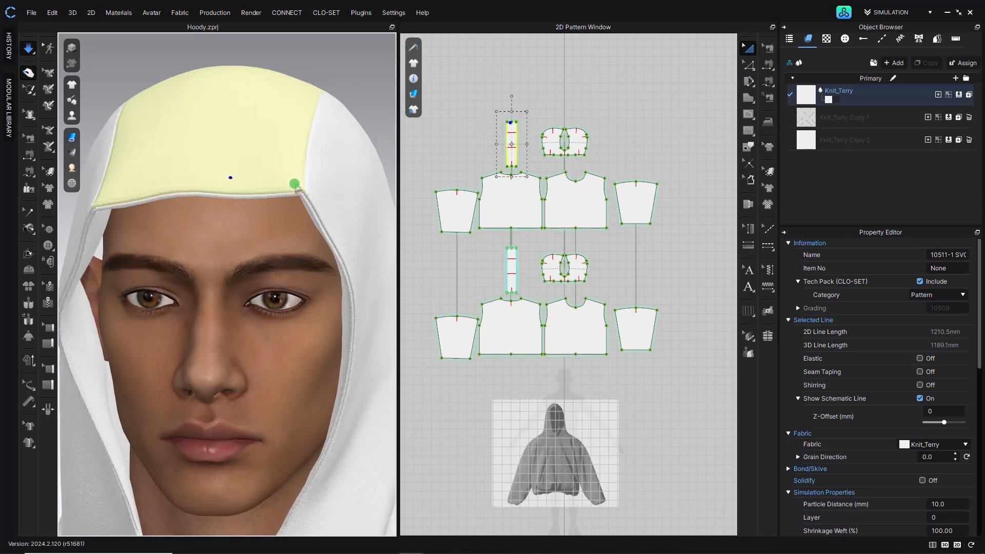
pyautogui.press('space')
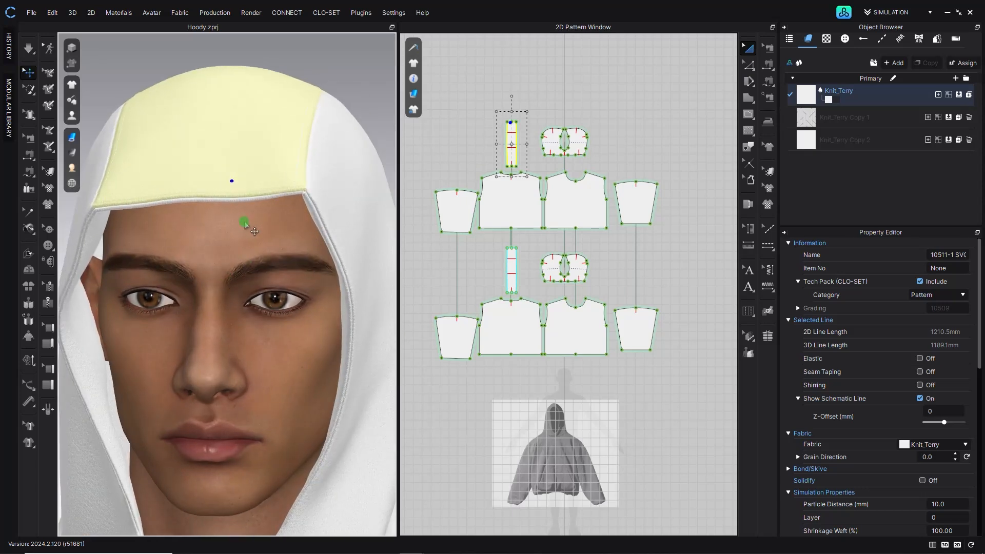
pyautogui.scroll(-5, 246, 255)
pyautogui.moveTo(245, 256); pyautogui.dragTo(255, 257, button='right')
# - Open sewing editing and select the sewing lines of the cloned lining pieces
pyautogui.click(29, 139)
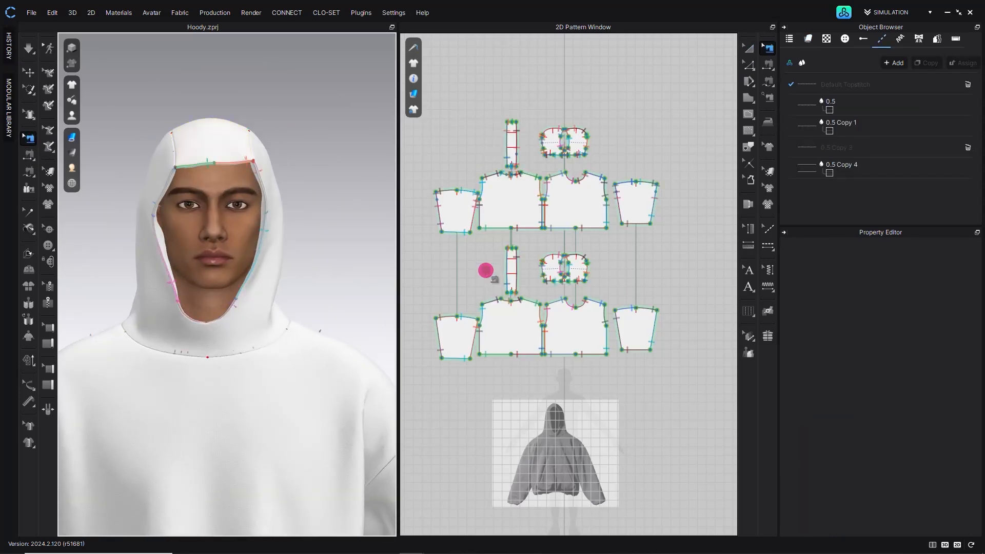
pyautogui.scroll(-2, 481, 269)
pyautogui.scroll(3, 475, 284)
pyautogui.moveTo(414, 388); pyautogui.dragTo(699, 241)
pyautogui.press('m')
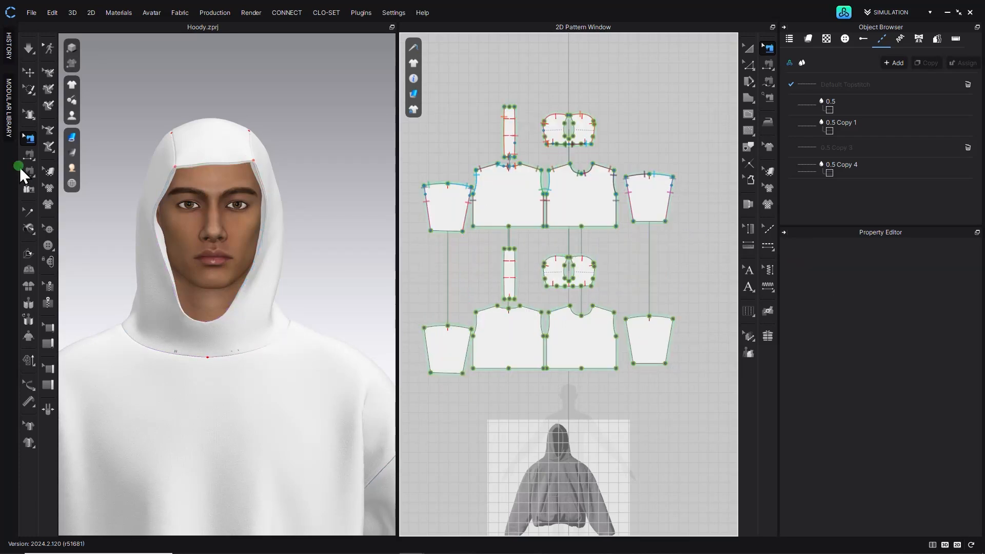
# - Sew the cuff edges of the outer sleeves to the matching cuffs of the lining sleeves
pyautogui.scroll(5, 567, 257)
pyautogui.click(461, 225)
pyautogui.click(688, 337)
pyautogui.click(626, 251)
pyautogui.click(429, 375)
pyautogui.click(429, 225)
pyautogui.scroll(-3, 418, 201)
# - Sew the front edge of the outer hood centre strip to the lining strip's front edge
pyautogui.moveTo(418, 200); pyautogui.dragTo(527, 283, button='middle')
pyautogui.click(534, 299)
pyautogui.click(552, 299)
pyautogui.scroll(-3, 552, 298)
pyautogui.scroll(5, 552, 144)
pyautogui.click(520, 211)
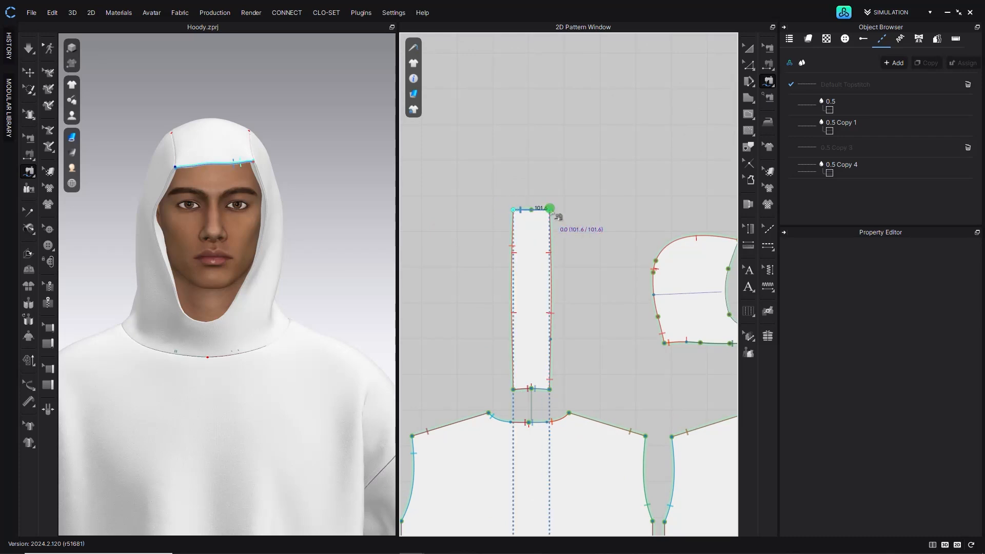
pyautogui.click(549, 211)
pyautogui.scroll(-4, 603, 361)
pyautogui.scroll(4, 577, 477)
# - Sew the face-opening edges of the outer hood side pieces to those of the lining hood
pyautogui.click(563, 298)
pyautogui.click(575, 298)
pyautogui.scroll(-5, 574, 303)
pyautogui.moveTo(572, 304); pyautogui.dragTo(551, 484, button='middle')
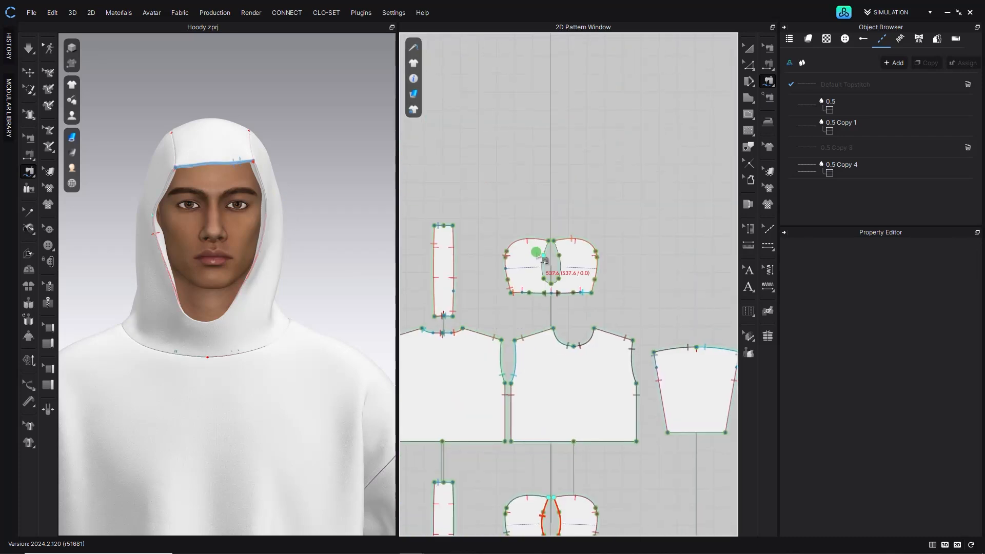
pyautogui.scroll(5, 539, 247)
pyautogui.click(564, 228)
pyautogui.click(576, 228)
pyautogui.scroll(-6, 554, 382)
# - Sew the hems of the outer front and back body pieces to the lining body hems
pyautogui.moveTo(554, 385); pyautogui.dragTo(574, 160, button='middle')
pyautogui.moveTo(559, 361); pyautogui.dragTo(470, 308, button='middle')
pyautogui.click(478, 368)
pyautogui.click(473, 170)
pyautogui.click(625, 395)
pyautogui.click(624, 191)
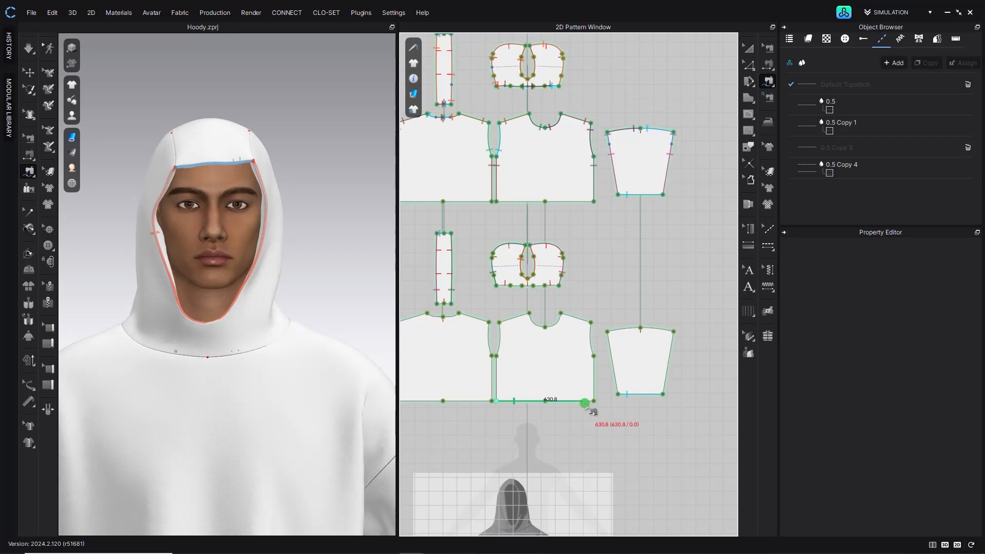
pyautogui.click(572, 206)
pyautogui.moveTo(402, 405); pyautogui.dragTo(569, 293, button='middle')
pyautogui.click(557, 154)
pyautogui.scroll(3, 503, 315)
# - Sew the side seams of the lining front and back body pieces with Free Sewing
pyautogui.click(29, 154)
pyautogui.moveTo(464, 298); pyautogui.dragTo(432, 329, button='middle')
pyautogui.click(431, 329)
pyautogui.click(500, 327)
pyautogui.moveTo(639, 290); pyautogui.dragTo(564, 346, button='middle')
pyautogui.click(588, 361)
pyautogui.click(433, 345)
pyautogui.moveTo(434, 320); pyautogui.dragTo(577, 302, button='middle')
pyautogui.scroll(3, 577, 302)
pyautogui.scroll(-3, 576, 302)
pyautogui.moveTo(718, 303); pyautogui.dragTo(531, 331, button='middle')
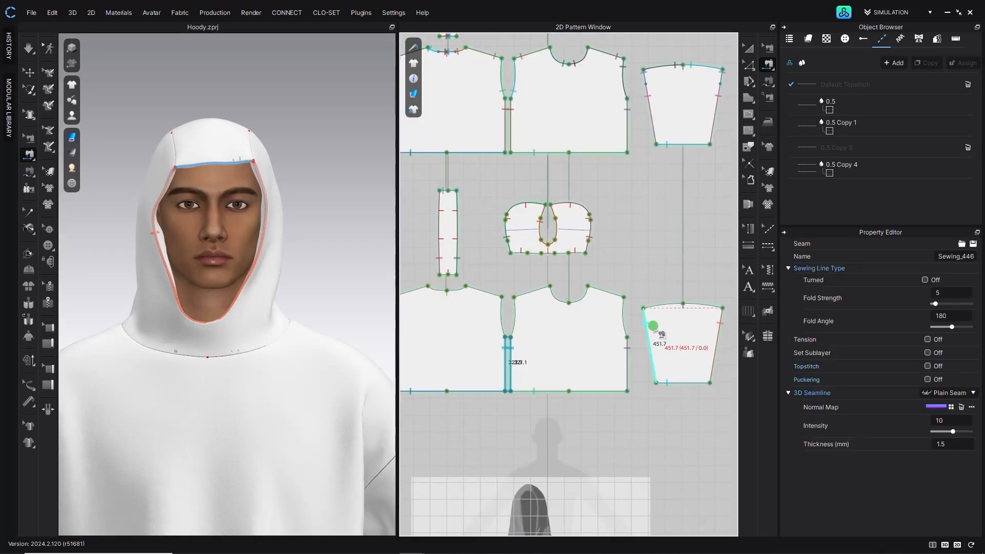
# - Sew the lining sleeves' side edges and the remaining lining body seams
pyautogui.moveTo(654, 328); pyautogui.dragTo(618, 365, button='middle')
pyautogui.click(637, 345)
pyautogui.click(590, 346)
pyautogui.click(656, 347)
pyautogui.moveTo(505, 350); pyautogui.dragTo(631, 350, button='middle')
pyautogui.click(483, 351)
pyautogui.click(445, 358)
pyautogui.click(605, 346)
pyautogui.click(426, 358)
pyautogui.click(591, 350)
pyautogui.click(617, 331)
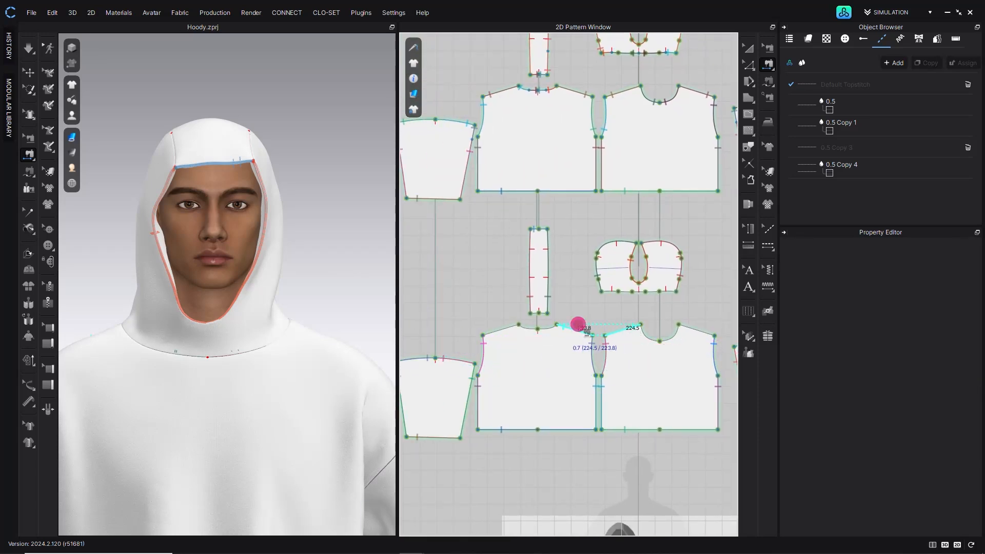
pyautogui.click(512, 325)
pyautogui.scroll(3, 602, 307)
pyautogui.moveTo(601, 306); pyautogui.dragTo(557, 301, button='middle')
pyautogui.press('m')
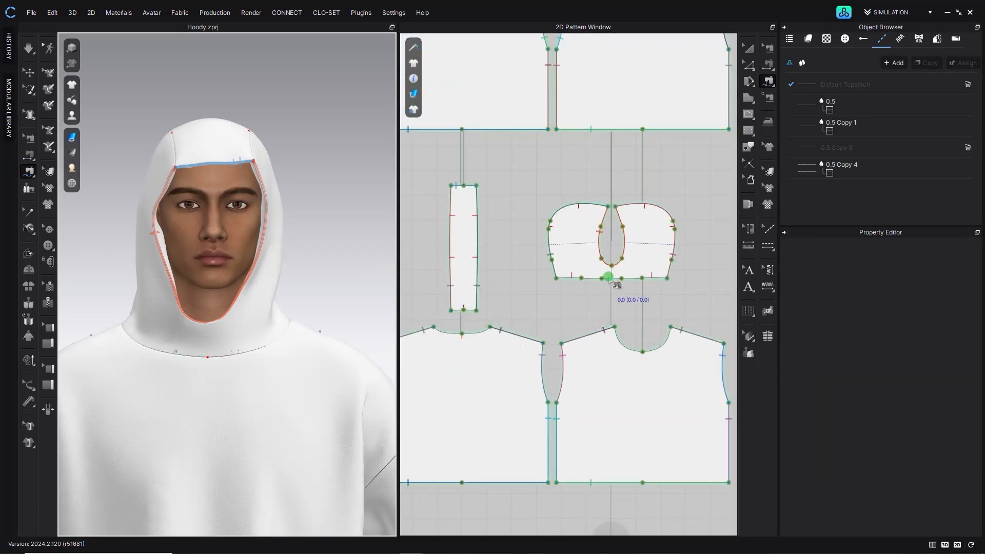
# - Sew the lining hood centre strip to the edges of the lining hood side pieces
pyautogui.scroll(3, 466, 311)
pyautogui.moveTo(466, 311); pyautogui.dragTo(481, 364, button='middle')
pyautogui.click(511, 331)
pyautogui.click(480, 333)
pyautogui.click(456, 369)
pyautogui.click(477, 361)
pyautogui.click(562, 301)
pyautogui.scroll(5, 570, 295)
pyautogui.click(585, 321)
pyautogui.moveTo(594, 355); pyautogui.dragTo(517, 361, button='middle')
pyautogui.click(507, 327)
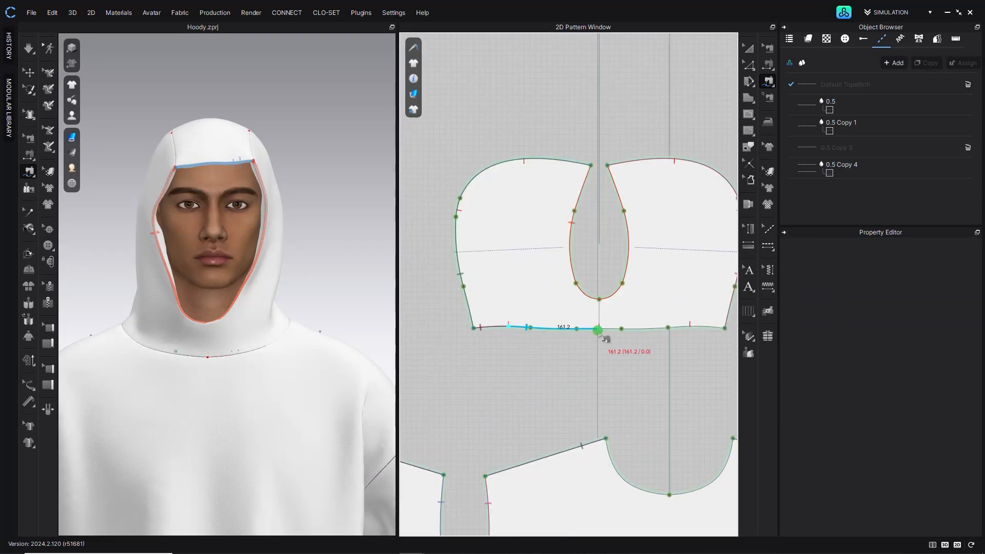
# - Sew the lining hood's neck edges to the lining body necklines
pyautogui.click(598, 329)
pyautogui.moveTo(601, 405); pyautogui.dragTo(539, 323, button='middle')
pyautogui.click(543, 356)
pyautogui.click(606, 413)
pyautogui.click(536, 247)
pyautogui.click(627, 244)
pyautogui.click(630, 395)
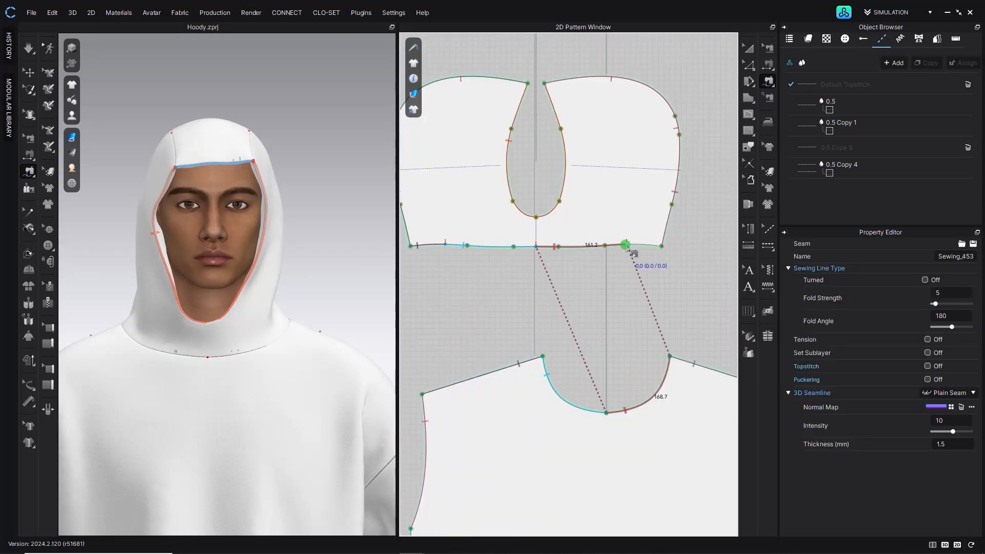
pyautogui.scroll(-4, 547, 313)
pyautogui.scroll(4, 547, 313)
# - Sew the lower end of the lining hood strip to the front neckline
pyautogui.click(547, 313)
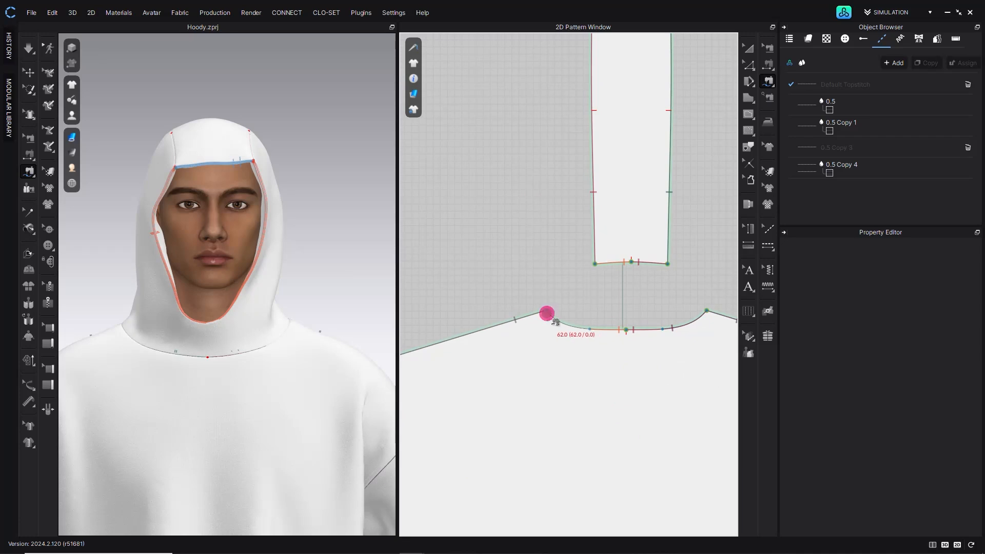
pyautogui.click(587, 328)
pyautogui.scroll(-5, 575, 303)
pyautogui.scroll(2, 460, 292)
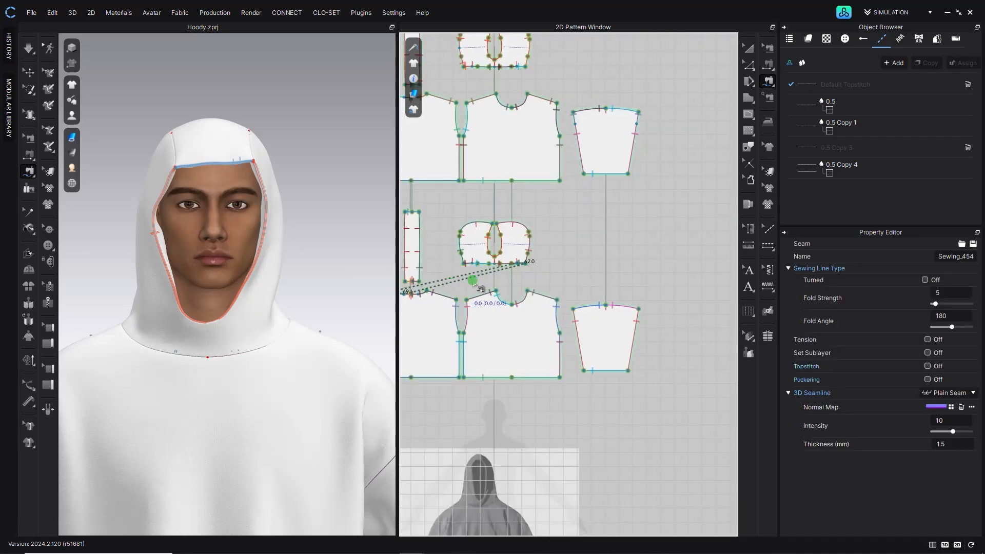
pyautogui.moveTo(576, 331); pyautogui.dragTo(586, 299, button='middle')
pyautogui.moveTo(485, 350); pyautogui.dragTo(560, 343, button='middle')
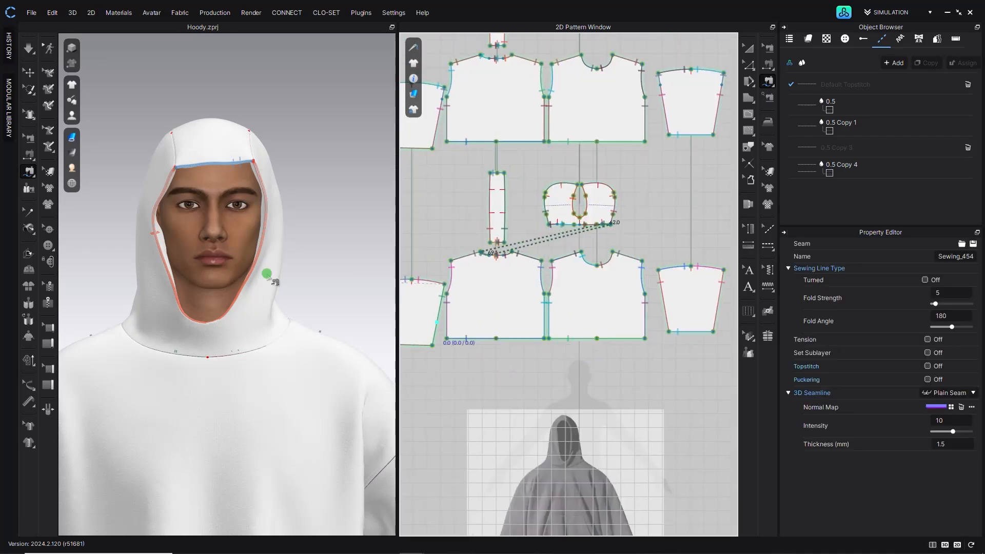
# - Simulate the double-layer hoodie and pull the hood fabric into place around the face
pyautogui.scroll(-3, 213, 265)
pyautogui.moveTo(213, 265); pyautogui.dragTo(225, 206, button='middle')
pyautogui.click(30, 49)
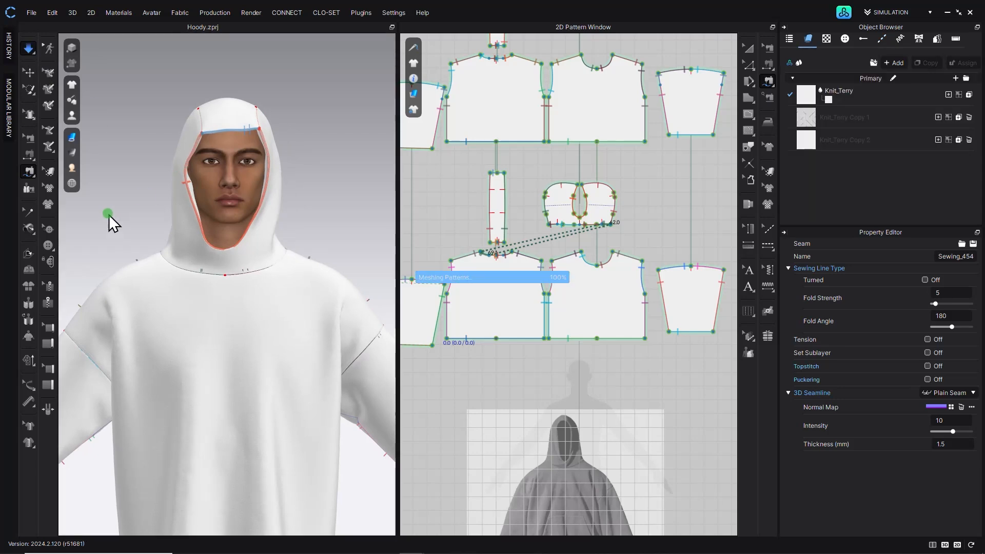
pyautogui.press('q')
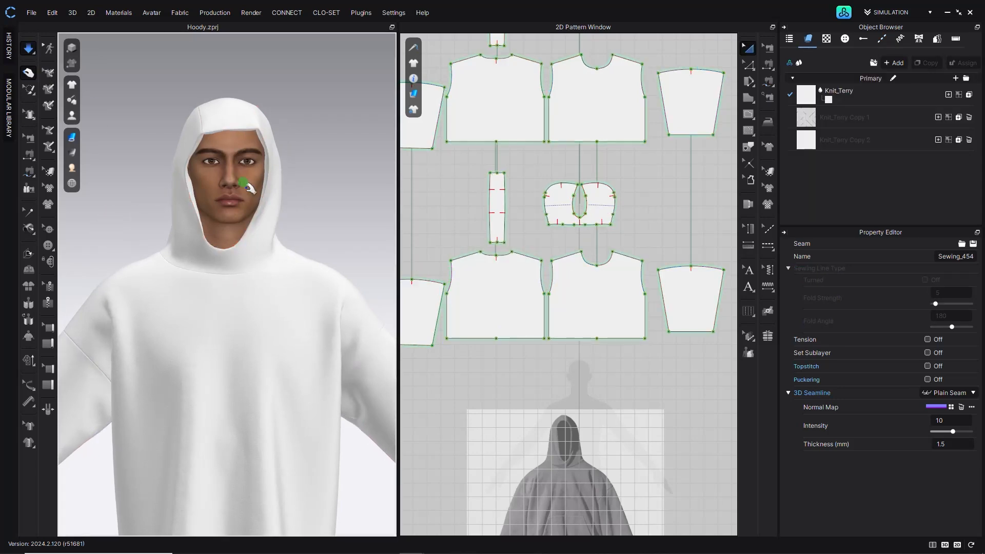
pyautogui.scroll(6, 221, 159)
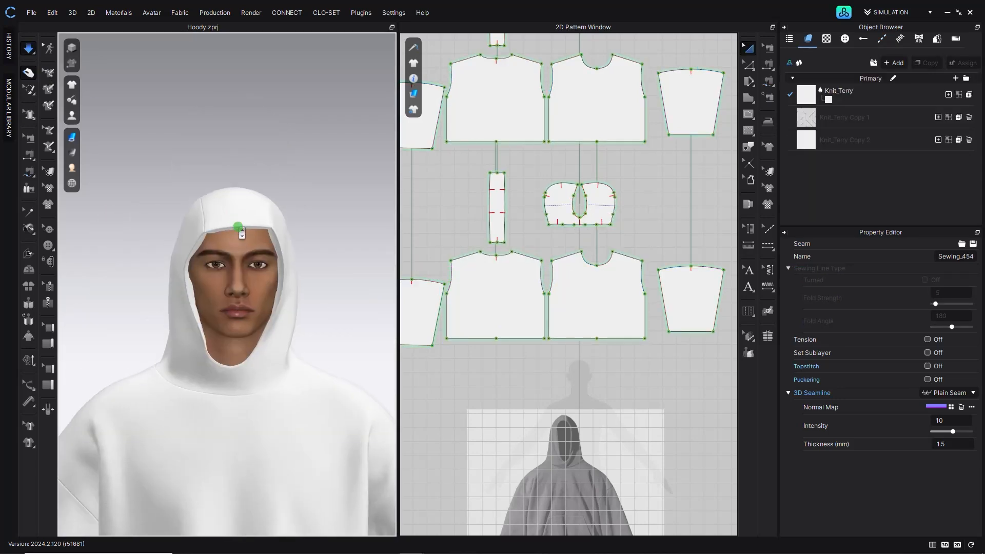
pyautogui.moveTo(241, 315); pyautogui.dragTo(261, 258, button='right')
pyautogui.click(258, 254)
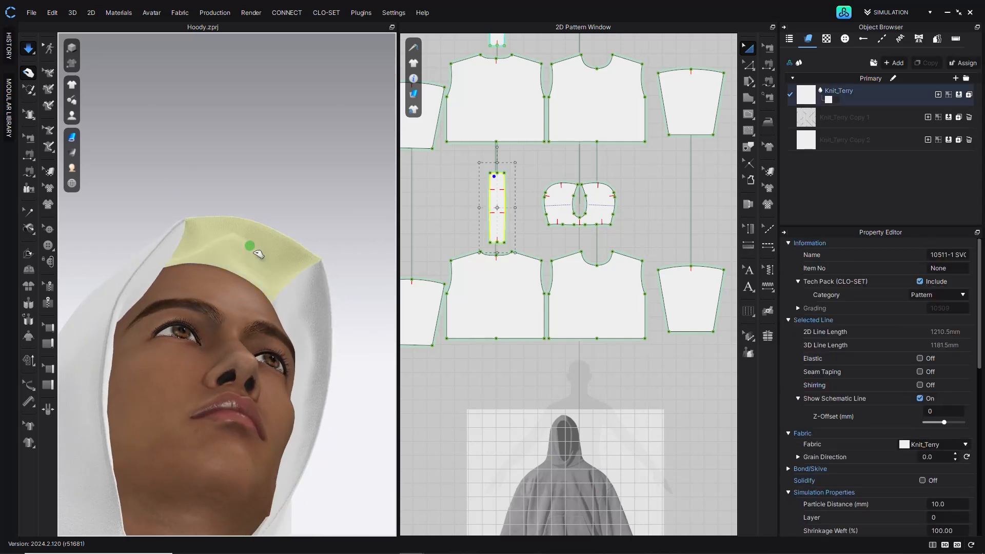
pyautogui.click(278, 303)
pyautogui.moveTo(279, 308); pyautogui.dragTo(340, 262, button='right')
pyautogui.moveTo(312, 169); pyautogui.dragTo(234, 184, button='right')
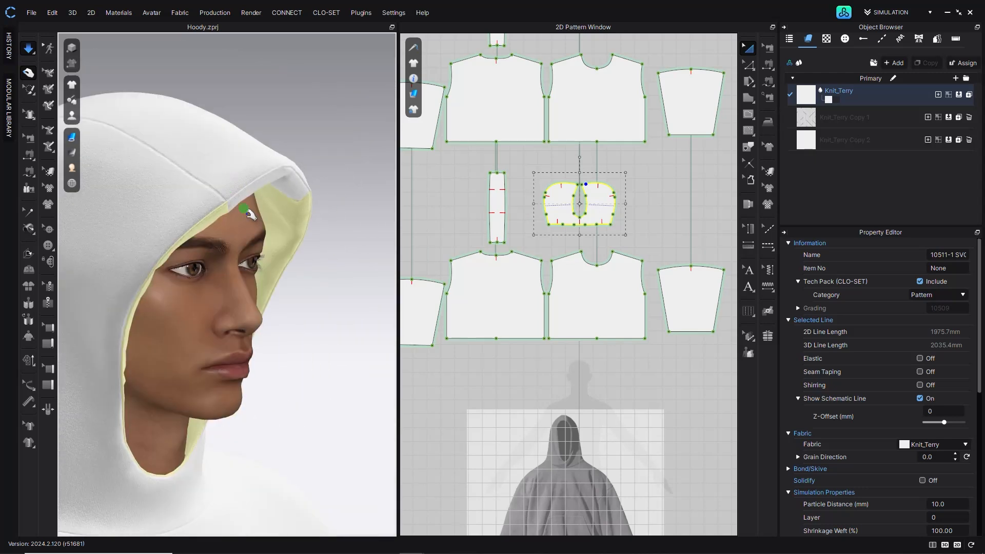
# - Select the hood centre seams, remove their 3D seamline normal map and set their fold strength to 100
pyautogui.press('m')
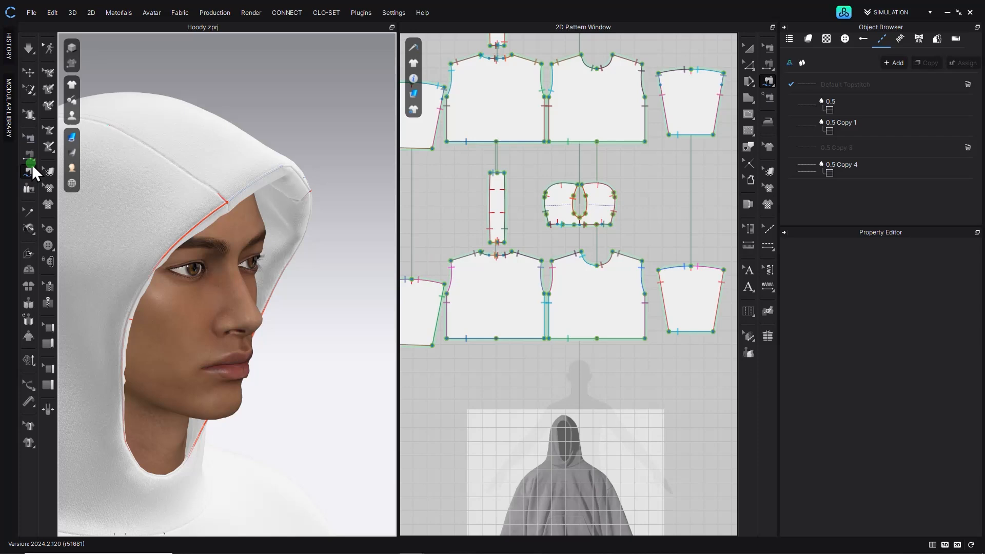
pyautogui.click(29, 137)
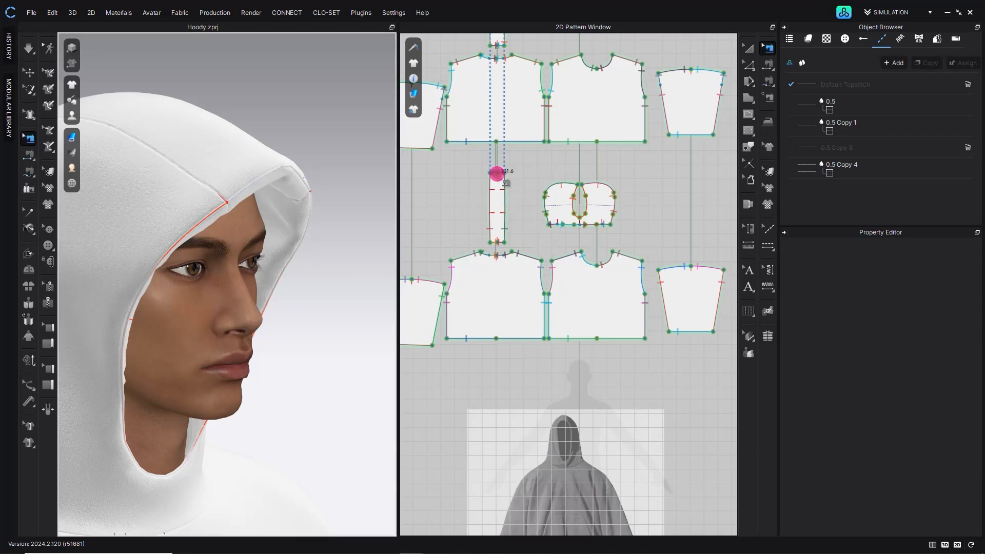
pyautogui.click(497, 173)
pyautogui.click(578, 200)
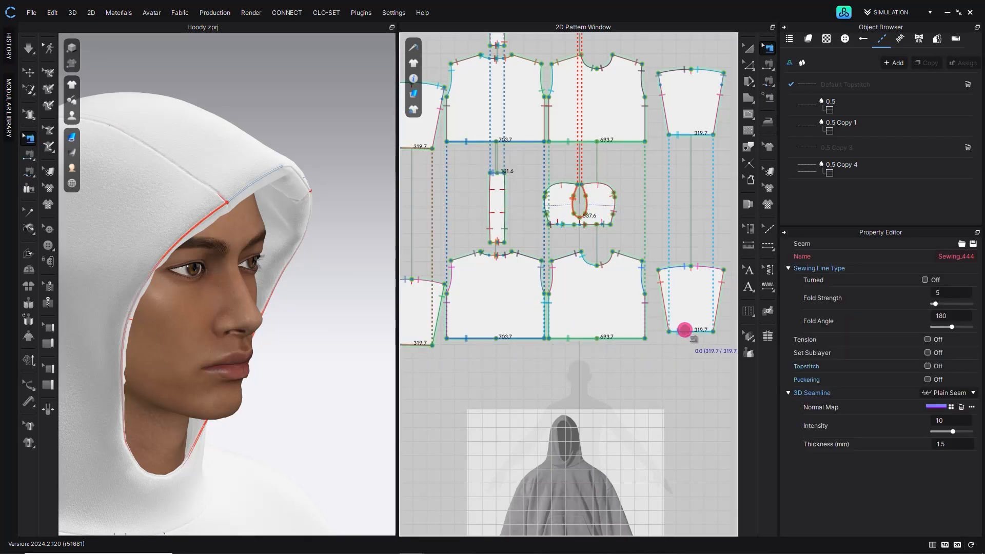
pyautogui.click(962, 407)
pyautogui.moveTo(303, 180)
pyautogui.mouseDown(button='right')
pyautogui.moveTo(233, 173)
pyautogui.moveTo(270, 171)
pyautogui.moveTo(285, 182)
pyautogui.mouseUp(button='right')
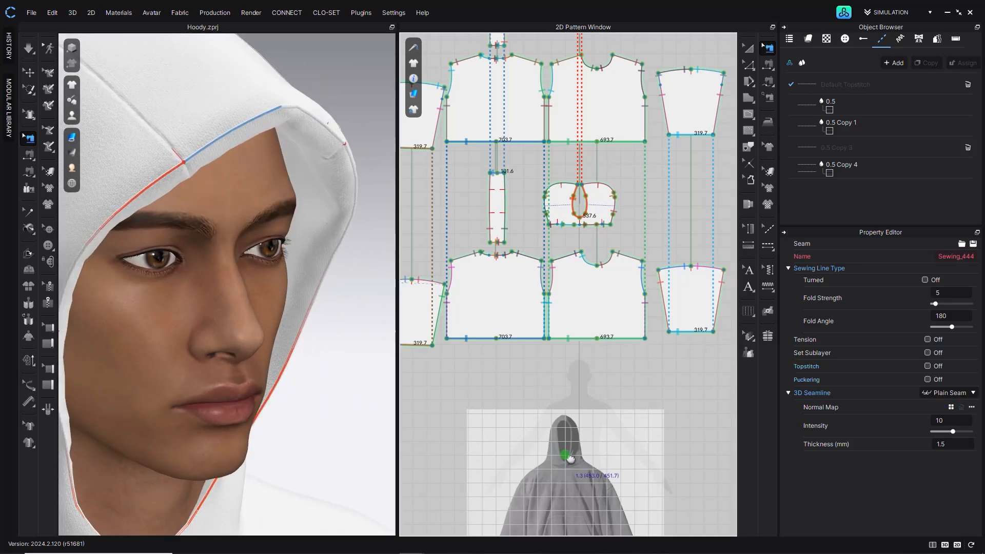
pyautogui.moveTo(569, 458); pyautogui.dragTo(570, 394, button='middle')
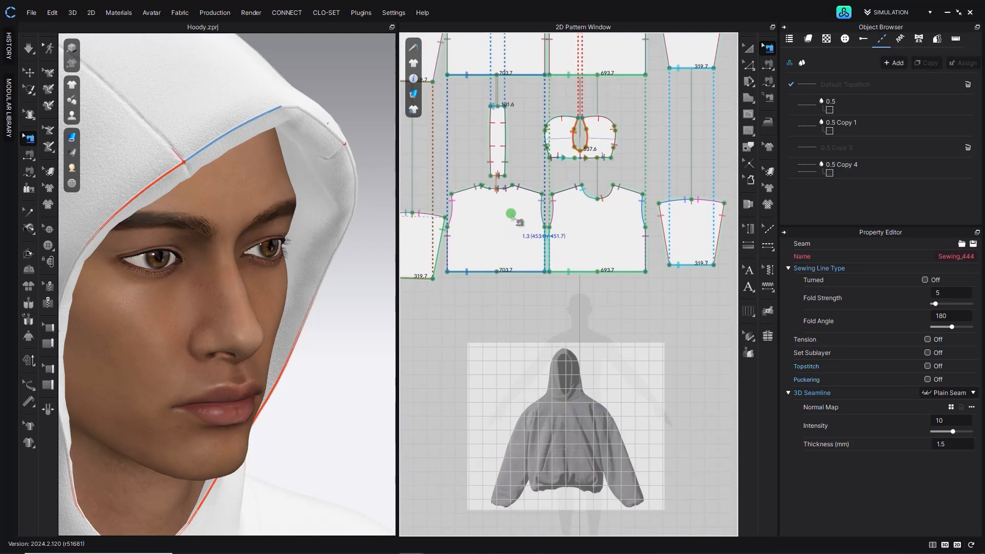
pyautogui.moveTo(937, 305); pyautogui.dragTo(970, 304)
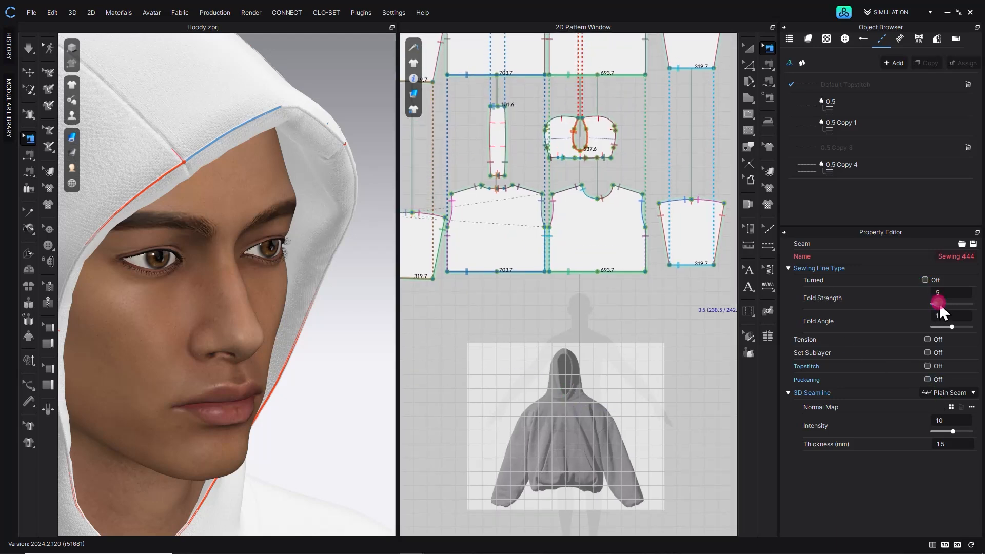
# - Examine the simulated hood lining around the face from different angles
pyautogui.click(30, 48)
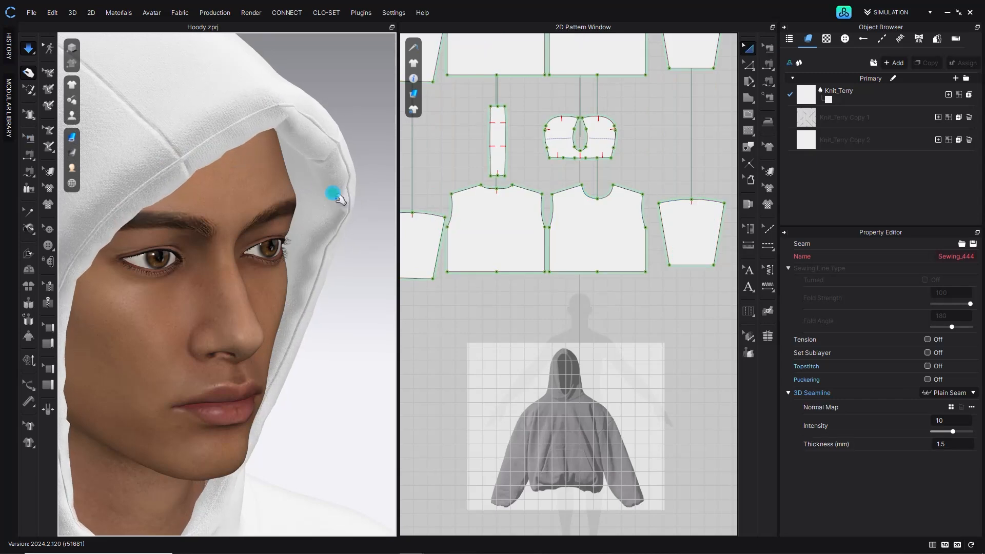
pyautogui.moveTo(346, 193); pyautogui.dragTo(254, 189, button='right')
pyautogui.scroll(-3, 272, 201)
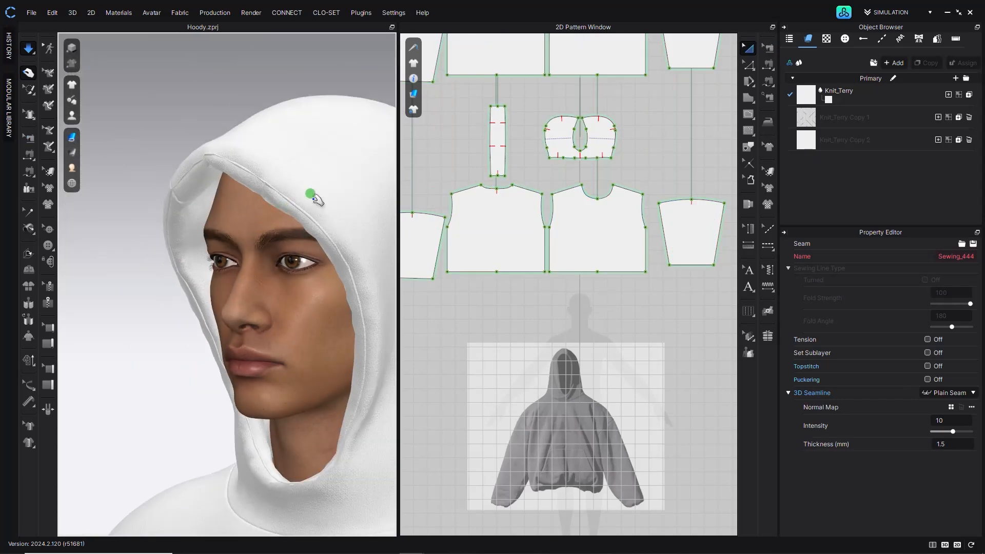
pyautogui.click(320, 177)
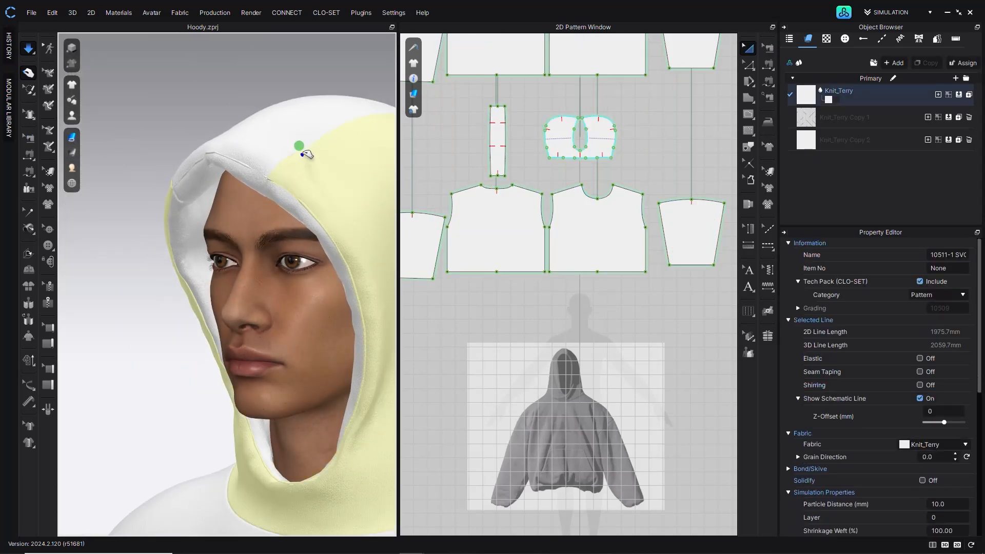
pyautogui.moveTo(207, 178); pyautogui.dragTo(213, 186)
pyautogui.moveTo(216, 186); pyautogui.dragTo(284, 190, button='right')
pyautogui.scroll(-4, 242, 231)
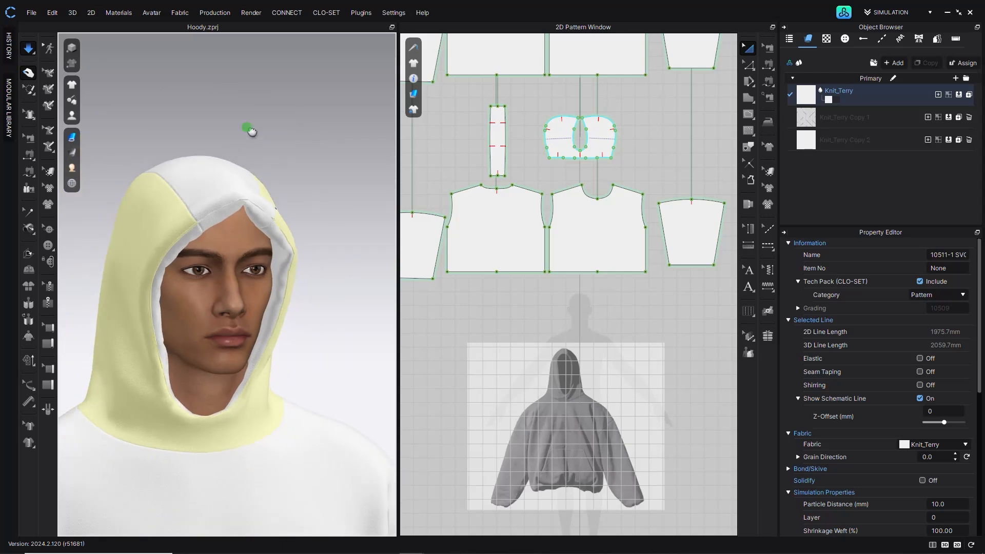
# - Inspect the simulated hoodie body, neckline and hood from several angles
pyautogui.moveTo(248, 328); pyautogui.dragTo(245, 119, button='middle')
pyautogui.moveTo(206, 451); pyautogui.dragTo(279, 113, button='middle')
pyautogui.moveTo(167, 180); pyautogui.dragTo(213, 203, button='right')
pyautogui.moveTo(229, 224); pyautogui.dragTo(333, 230, button='middle')
pyautogui.moveTo(190, 275); pyautogui.dragTo(162, 278, button='right')
pyautogui.moveTo(92, 300); pyautogui.dragTo(191, 303, button='middle')
pyautogui.click(183, 302)
pyautogui.moveTo(176, 315); pyautogui.dragTo(147, 314, button='right')
pyautogui.moveTo(146, 315); pyautogui.dragTo(126, 308)
pyautogui.moveTo(126, 308); pyautogui.dragTo(33, 315, button='right')
pyautogui.moveTo(222, 310); pyautogui.dragTo(114, 379, button='middle')
pyautogui.moveTo(275, 333); pyautogui.dragTo(176, 326, button='middle')
pyautogui.moveTo(267, 317); pyautogui.dragTo(222, 315, button='right')
pyautogui.moveTo(223, 314); pyautogui.dragTo(152, 411, button='middle')
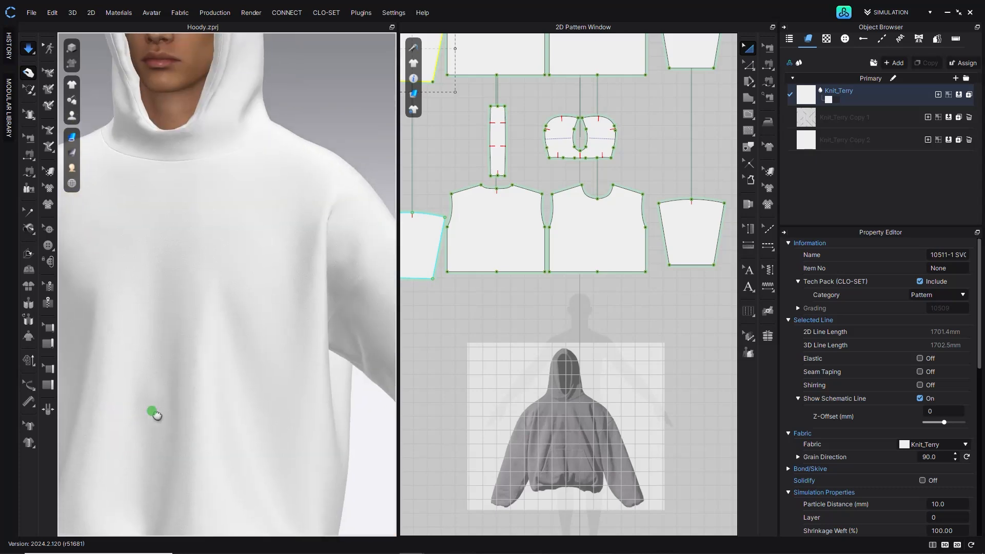
pyautogui.moveTo(254, 329); pyautogui.dragTo(287, 457, button='middle')
pyautogui.scroll(5, 204, 246)
pyautogui.moveTo(205, 247); pyautogui.dragTo(204, 336, button='middle')
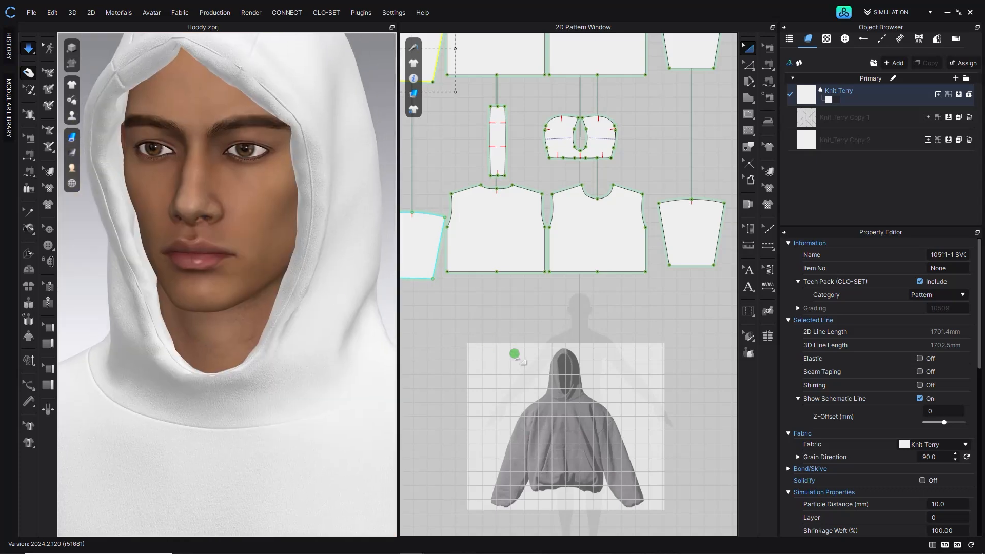
pyautogui.scroll(10, 565, 395)
pyautogui.scroll(-5, 561, 375)
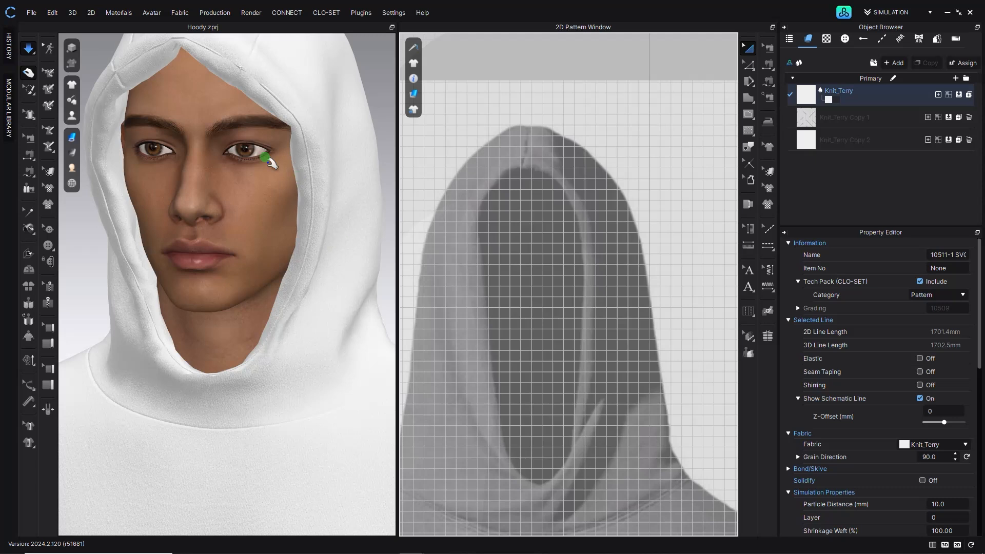
# - Select the hood and neckline seams and set fold strength to 49, seamline intensity to 0 and thickness to 0 mm
pyautogui.click(31, 50)
pyautogui.press('b')
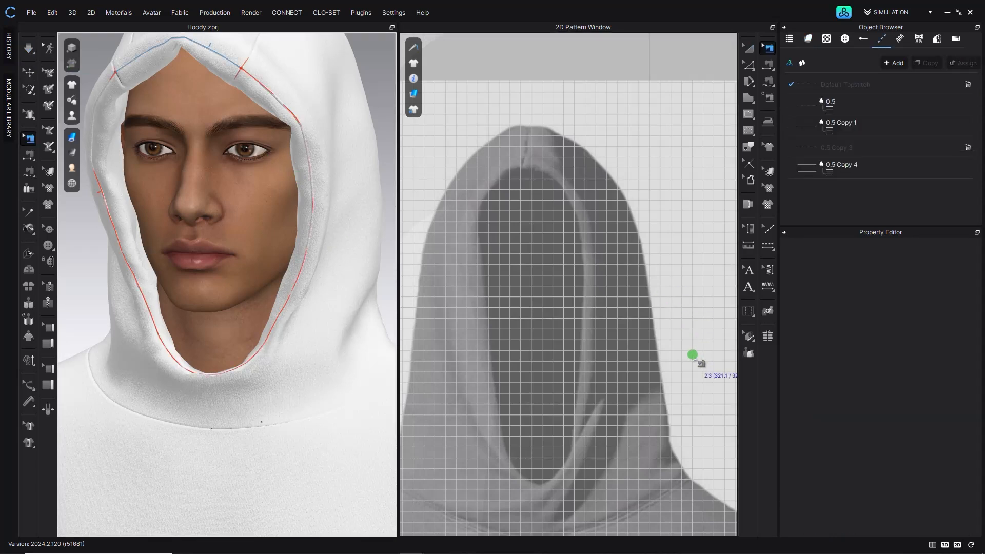
pyautogui.scroll(-8, 685, 360)
pyautogui.moveTo(636, 306); pyautogui.dragTo(617, 394, button='middle')
pyautogui.click(511, 301)
pyautogui.keyDown('shift'); pyautogui.click(648, 299); pyautogui.keyUp('shift')
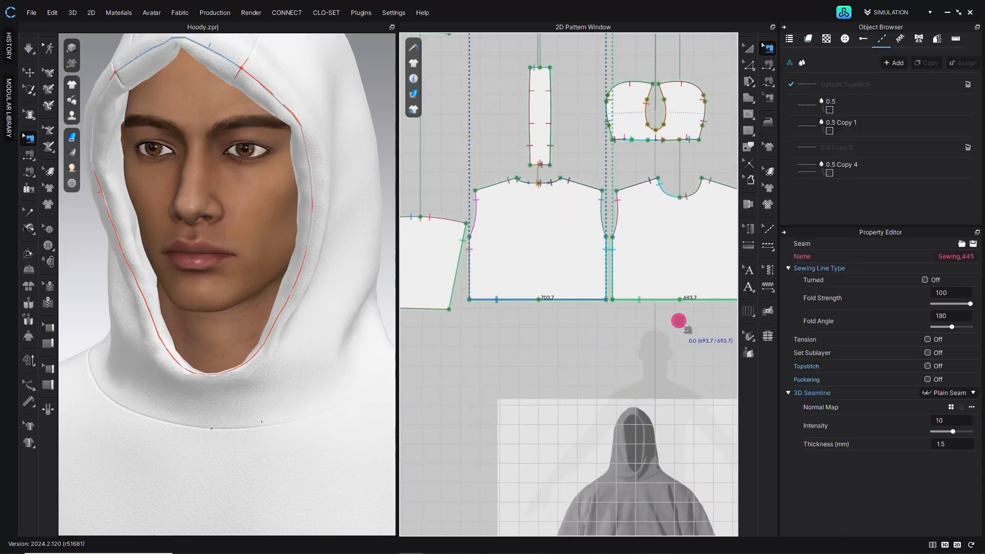
pyautogui.keyDown('shift'); pyautogui.click(412, 309); pyautogui.keyUp('shift')
pyautogui.scroll(-4, 552, 329)
pyautogui.moveTo(554, 331); pyautogui.dragTo(501, 350, button='middle')
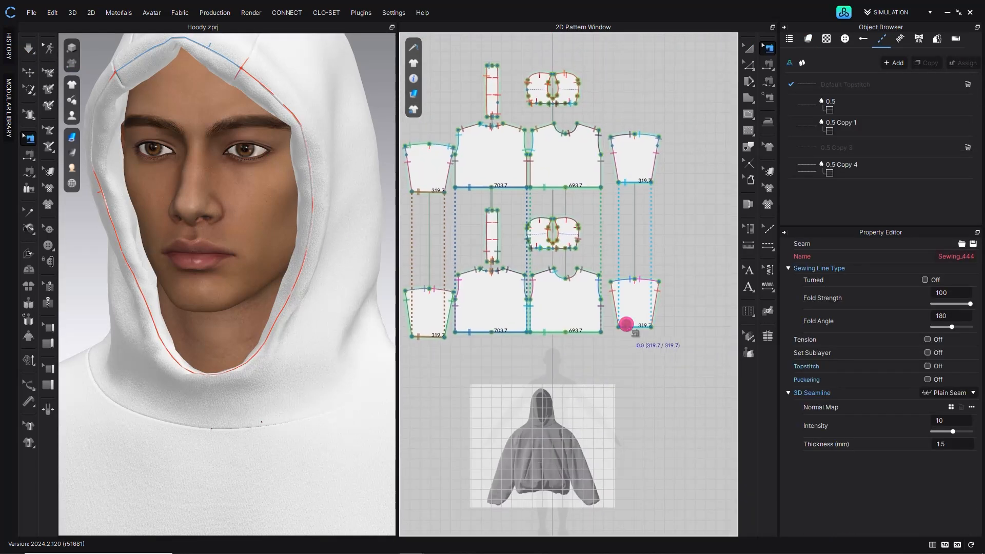
pyautogui.scroll(5, 562, 89)
pyautogui.keyDown('shift'); pyautogui.click(555, 89); pyautogui.keyUp('shift')
pyautogui.moveTo(495, 128); pyautogui.dragTo(628, 228, button='middle')
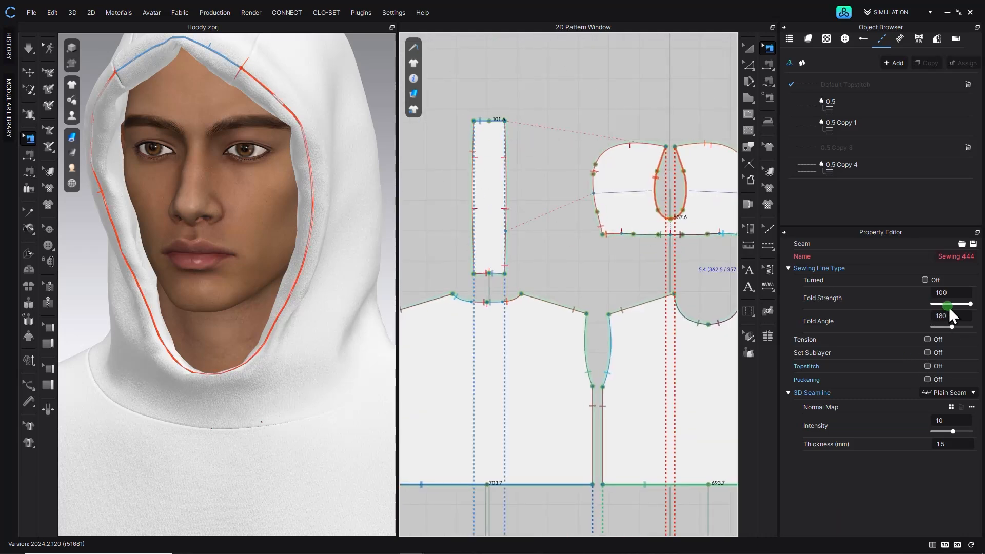
pyautogui.moveTo(970, 307); pyautogui.dragTo(952, 305)
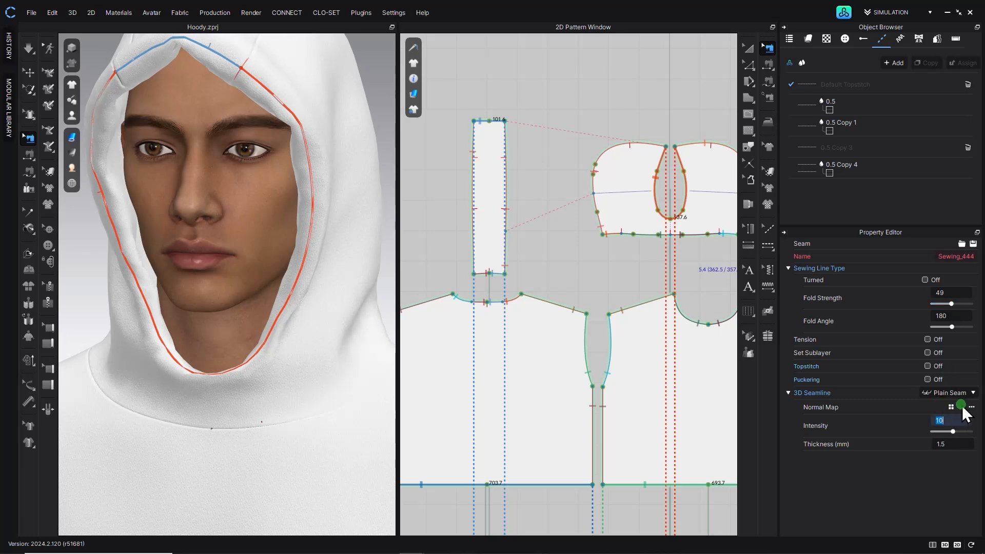
pyautogui.click(952, 444)
pyautogui.write('0')
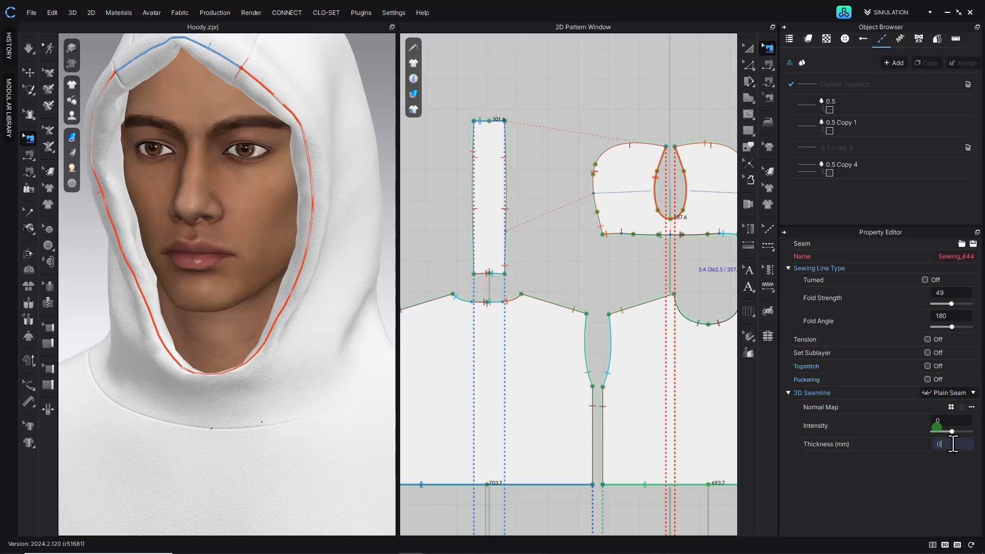
pyautogui.click(576, 252)
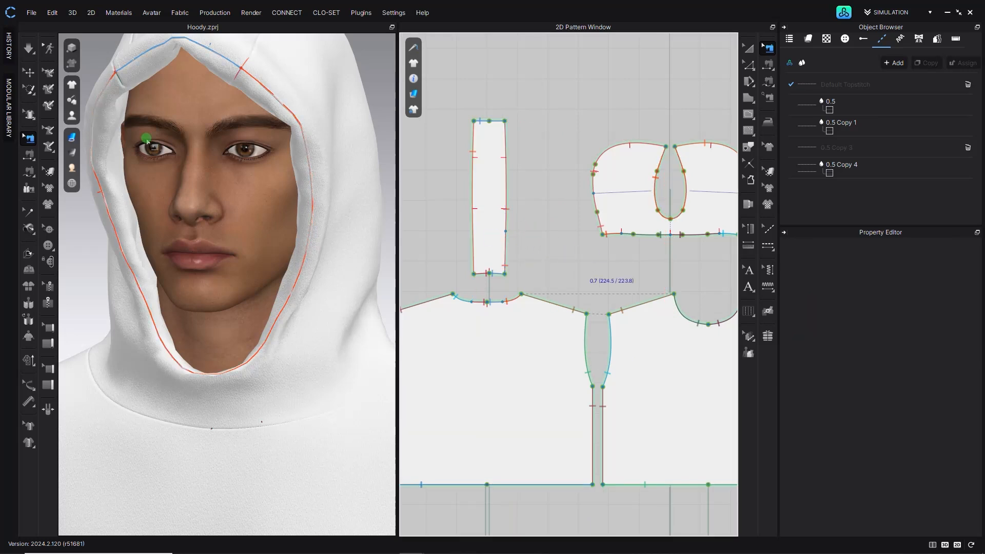
# - Examine the hood's seam edges closely in the 3D view
pyautogui.click(30, 47)
pyautogui.press('q')
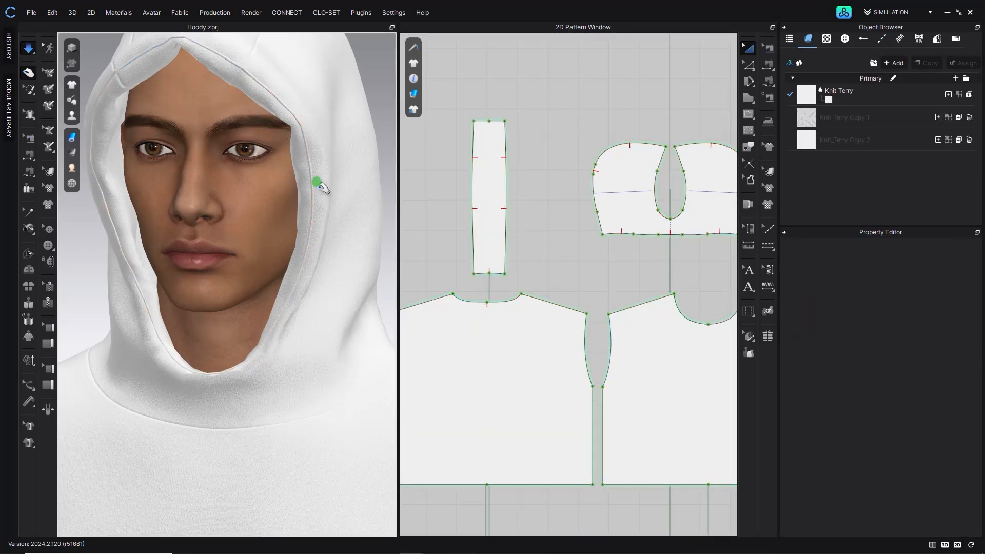
pyautogui.scroll(-3, 302, 160)
pyautogui.moveTo(300, 116); pyautogui.dragTo(307, 165, button='middle')
pyautogui.moveTo(209, 110); pyautogui.dragTo(252, 190, button='middle')
pyautogui.scroll(4, 272, 240)
pyautogui.scroll(4, 289, 305)
pyautogui.moveTo(251, 190); pyautogui.dragTo(128, 262, button='right')
pyautogui.moveTo(129, 262); pyautogui.dragTo(275, 208, button='middle')
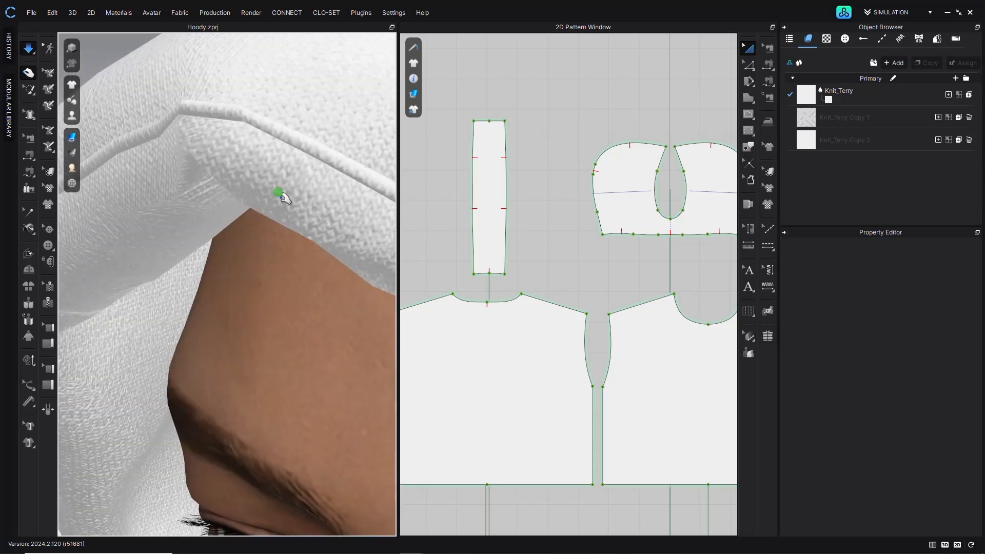
pyautogui.scroll(-4, 281, 196)
pyautogui.moveTo(281, 200); pyautogui.dragTo(208, 211, button='right')
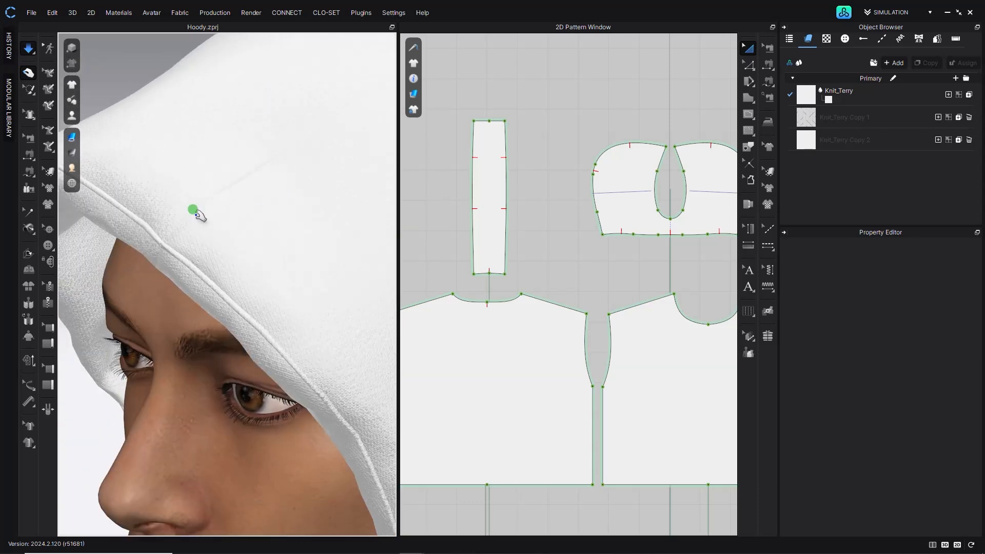
pyautogui.moveTo(176, 215); pyautogui.dragTo(164, 136)
# - Select all pattern pieces and set the Knit_Terry fabric's thickness to 0.5 mm
pyautogui.click(26, 50)
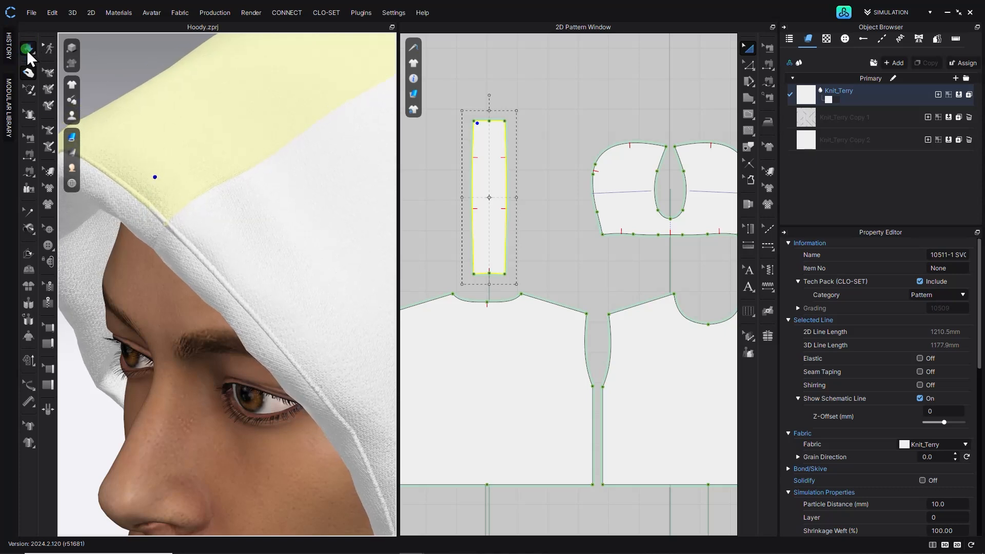
pyautogui.press('b')
pyautogui.scroll(-5, 436, 163)
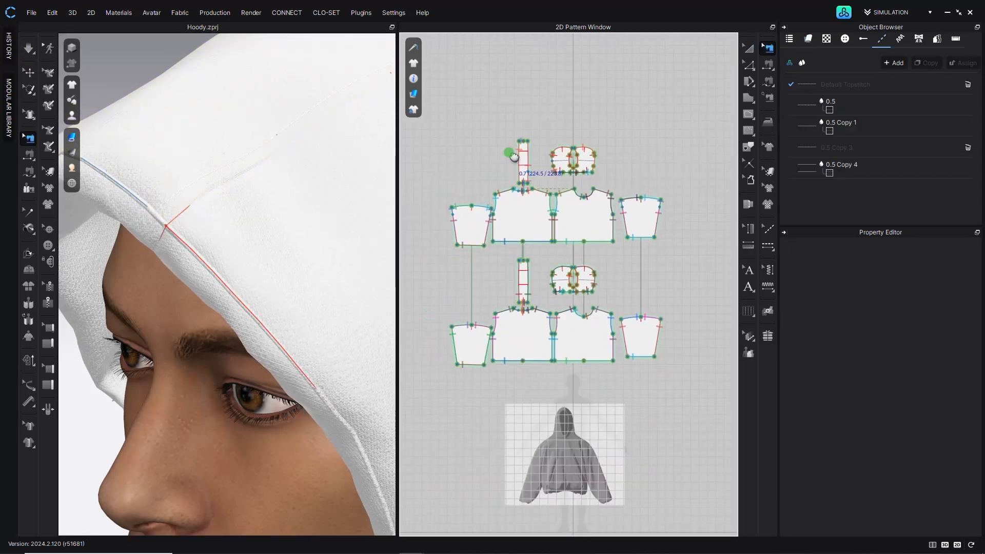
pyautogui.moveTo(612, 304); pyautogui.dragTo(701, 382)
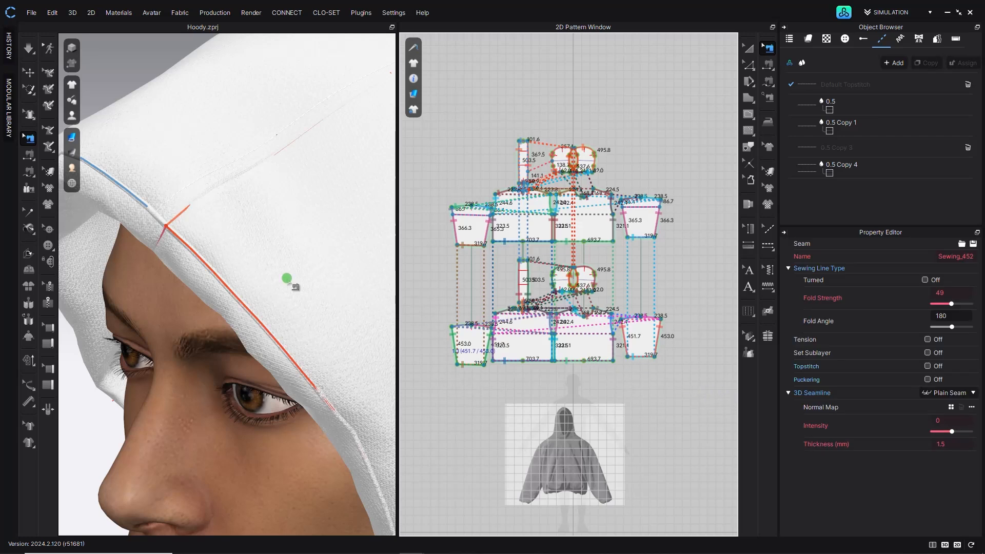
pyautogui.click(29, 74)
pyautogui.moveTo(695, 110); pyautogui.dragTo(463, 395)
pyautogui.moveTo(980, 339); pyautogui.dragTo(979, 427)
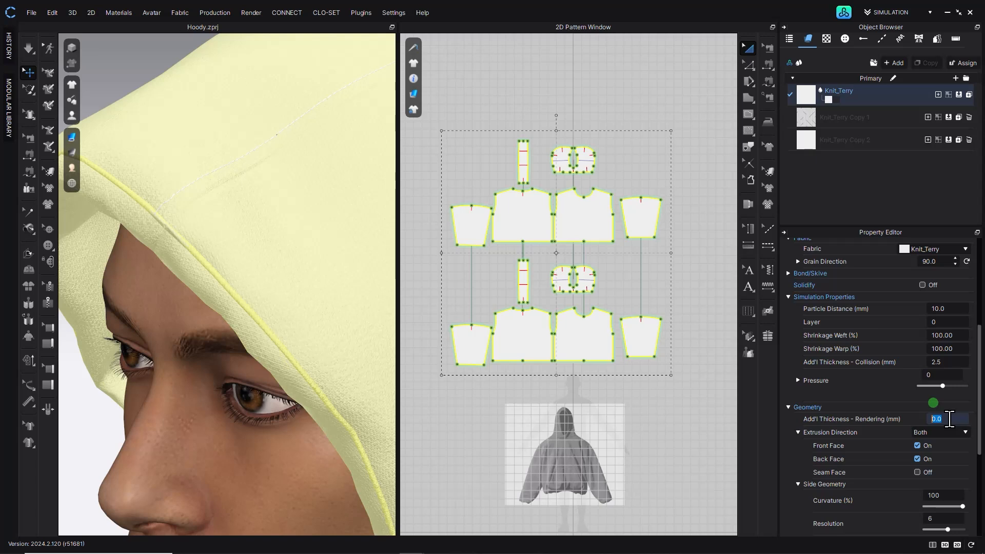
pyautogui.click(807, 93)
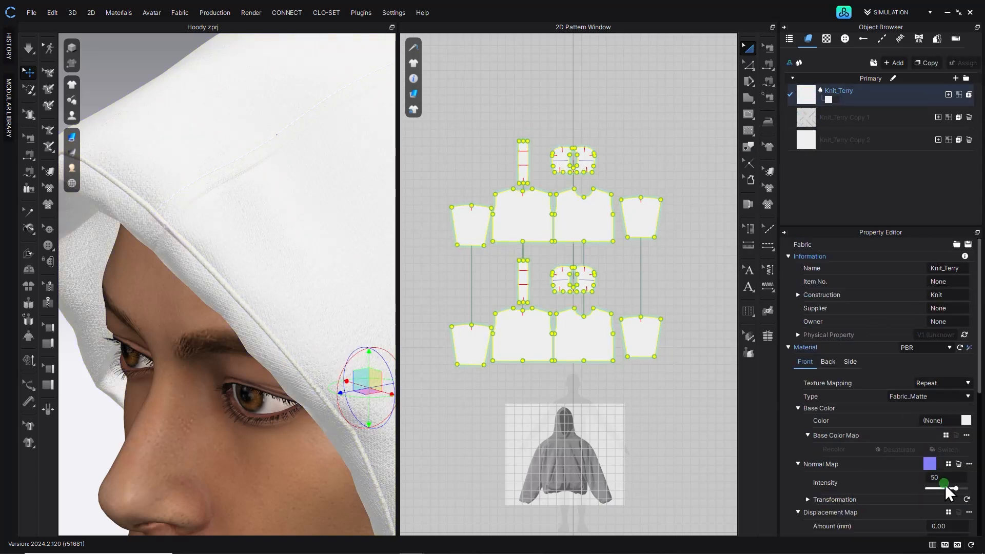
pyautogui.scroll(-5, 950, 490)
pyautogui.write('0.5')
pyautogui.click(841, 513)
# - Re-enter the fabric's thickness value and confirm it
pyautogui.moveTo(198, 262)
pyautogui.mouseDown(button='right')
pyautogui.moveTo(215, 226)
pyautogui.moveTo(275, 219)
pyautogui.moveTo(178, 212)
pyautogui.mouseUp(button='right')
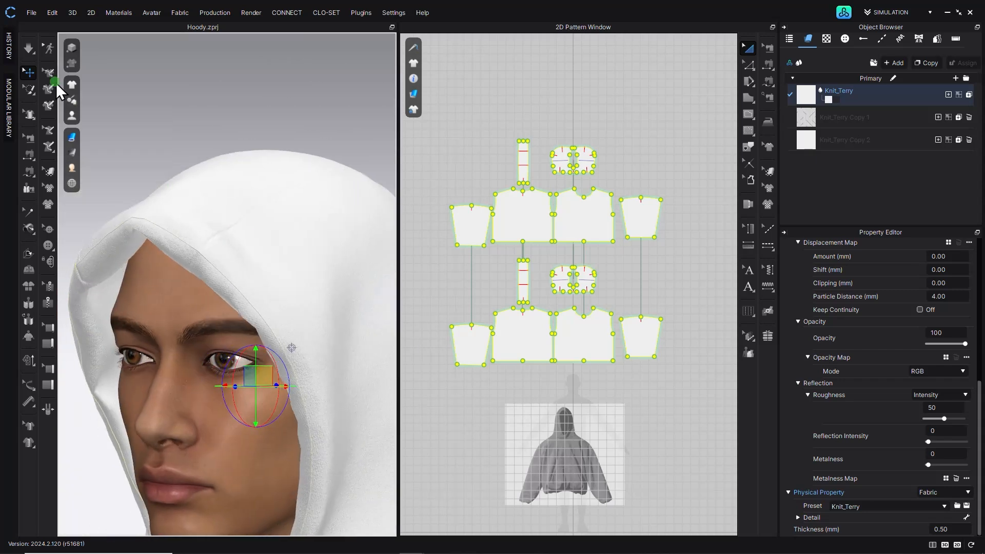
pyautogui.click(28, 49)
pyautogui.moveTo(167, 255)
pyautogui.mouseDown(button='right')
pyautogui.moveTo(189, 255)
pyautogui.moveTo(147, 253)
pyautogui.moveTo(214, 275)
pyautogui.moveTo(154, 221)
pyautogui.moveTo(702, 401)
pyautogui.mouseUp(button='right')
pyautogui.moveTo(955, 529); pyautogui.dragTo(848, 517)
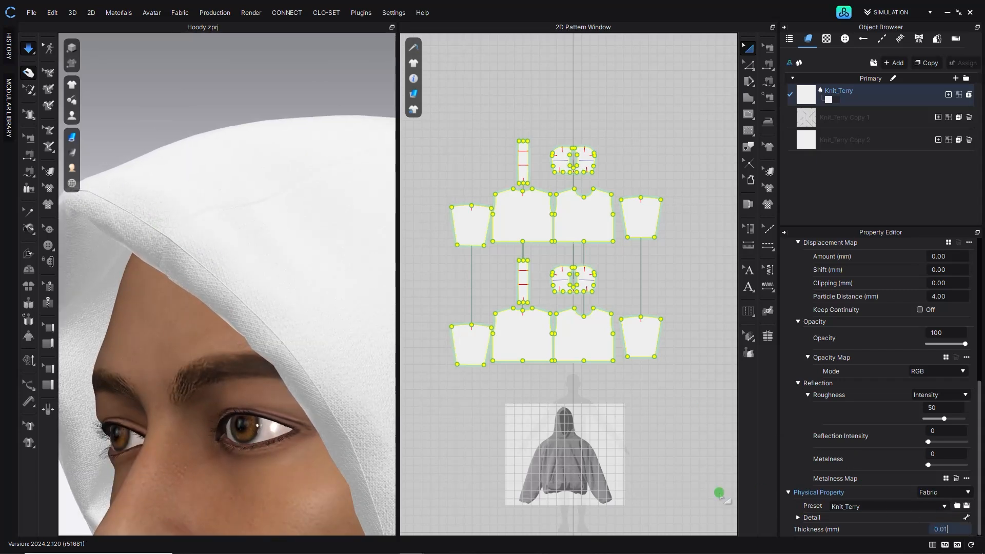
pyautogui.press('Return')
# - Inspect the finished double-layer hoodie from various angles and zoom levels
pyautogui.click(137, 59)
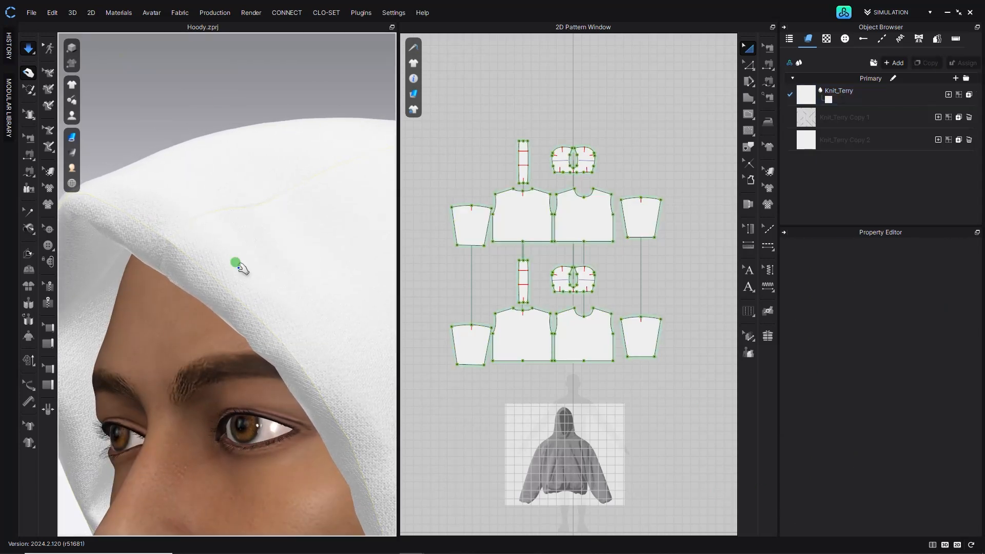
pyautogui.scroll(-3, 243, 268)
pyautogui.moveTo(243, 268)
pyautogui.mouseDown(button='right')
pyautogui.moveTo(321, 266)
pyautogui.moveTo(282, 264)
pyautogui.moveTo(299, 315)
pyautogui.moveTo(286, 216)
pyautogui.moveTo(309, 223)
pyautogui.moveTo(317, 211)
pyautogui.moveTo(227, 213)
pyautogui.moveTo(261, 142)
pyautogui.moveTo(220, 325)
pyautogui.moveTo(229, 291)
pyautogui.moveTo(194, 286)
pyautogui.moveTo(272, 314)
pyautogui.mouseUp(button='right')
pyautogui.scroll(-5, 274, 329)
pyautogui.moveTo(257, 352); pyautogui.dragTo(277, 389, button='right')
pyautogui.scroll(3, 277, 389)
pyautogui.moveTo(277, 389); pyautogui.dragTo(246, 238, button='middle')
pyautogui.scroll(-4, 251, 293)
pyautogui.moveTo(247, 238)
pyautogui.mouseDown(button='right')
pyautogui.moveTo(346, 226)
pyautogui.moveTo(386, 236)
pyautogui.moveTo(220, 236)
pyautogui.moveTo(180, 260)
pyautogui.moveTo(230, 235)
pyautogui.moveTo(223, 229)
pyautogui.moveTo(213, 288)
pyautogui.moveTo(247, 296)
pyautogui.moveTo(209, 286)
pyautogui.mouseUp(button='right')
pyautogui.scroll(-3, 213, 288)
pyautogui.scroll(4, 227, 194)
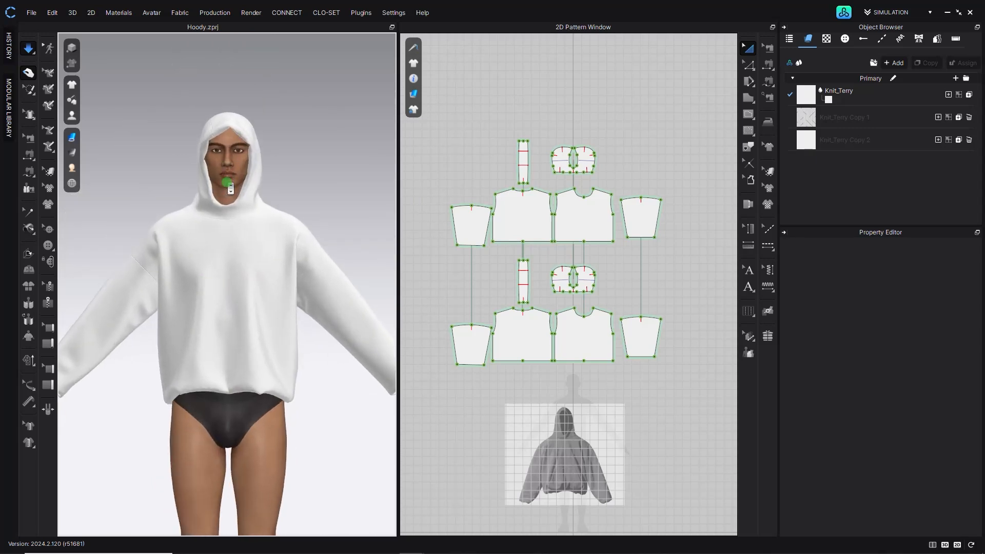
pyautogui.scroll(3, 225, 180)
pyautogui.moveTo(217, 147); pyautogui.dragTo(202, 277, button='middle')
pyautogui.scroll(4, 205, 282)
pyautogui.moveTo(207, 282)
pyautogui.mouseDown(button='right')
pyautogui.moveTo(242, 279)
pyautogui.moveTo(157, 276)
pyautogui.moveTo(175, 275)
pyautogui.moveTo(179, 330)
pyautogui.mouseUp(button='right')
pyautogui.scroll(-6, 180, 279)
pyautogui.moveTo(178, 330); pyautogui.dragTo(254, 260, button='middle')
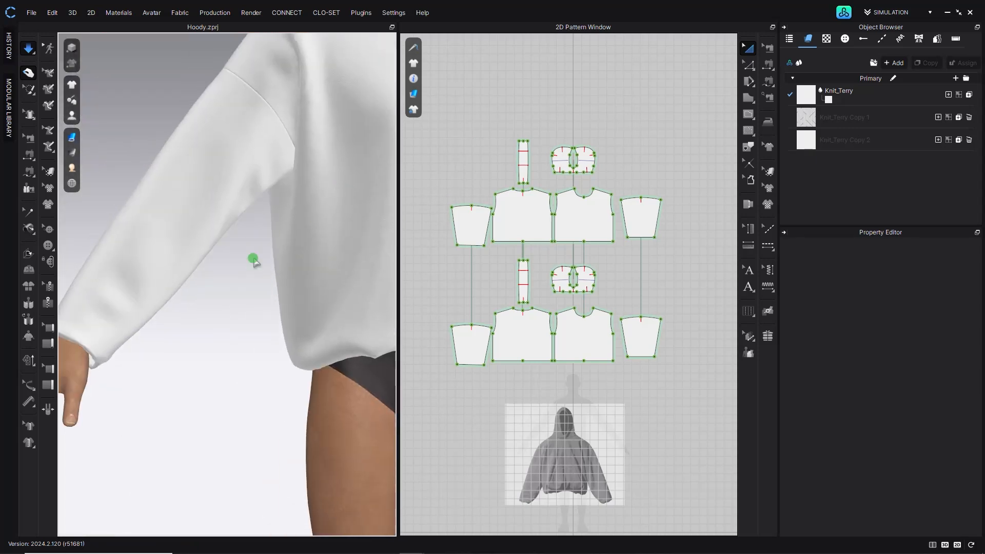
pyautogui.moveTo(132, 300); pyautogui.dragTo(396, 347, button='right')
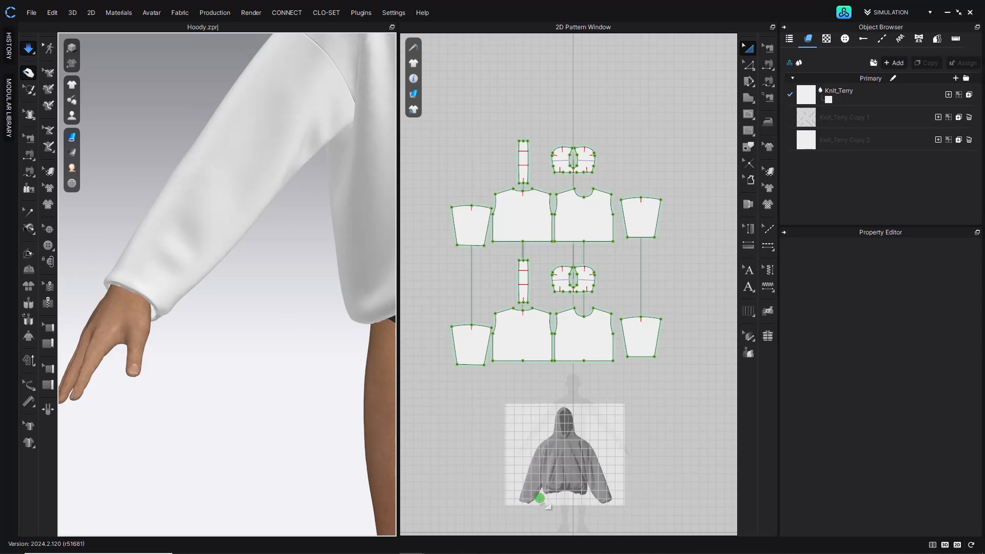
pyautogui.scroll(-4, 539, 499)
pyautogui.scroll(10, 541, 497)
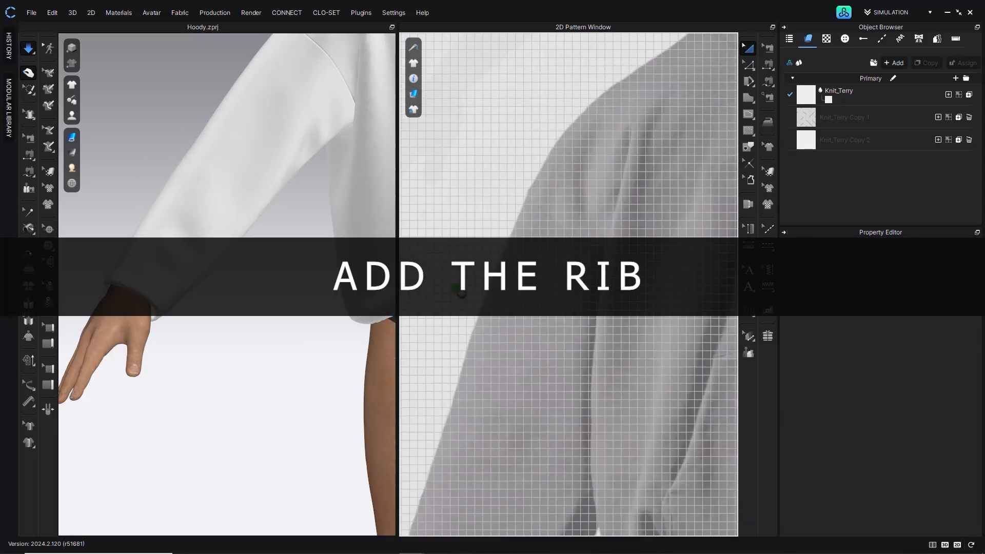
pyautogui.scroll(-6, 546, 362)
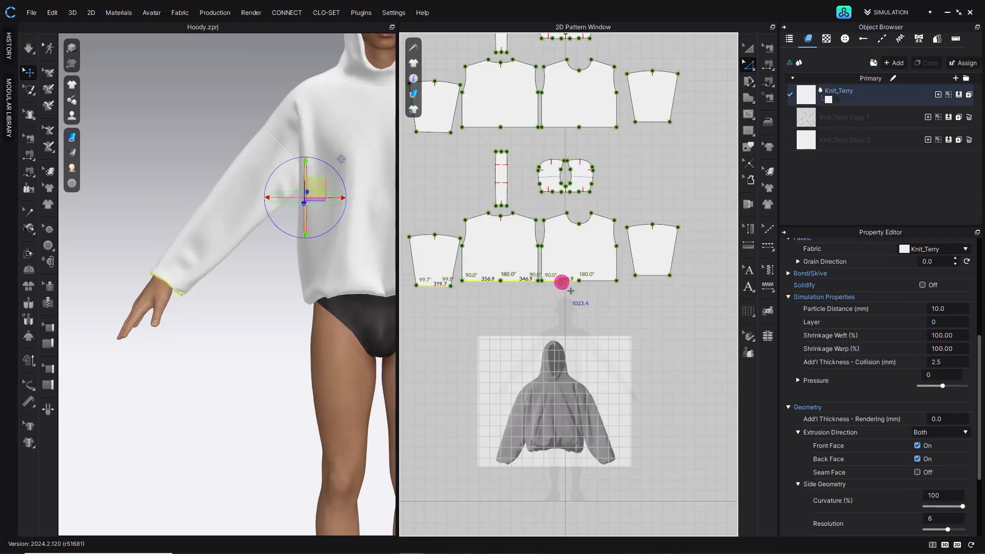
# - Select the bottom hem edges of the body and sleeve pieces and offset them as internal lines 60 mm inward
pyautogui.moveTo(562, 281); pyautogui.dragTo(592, 281)
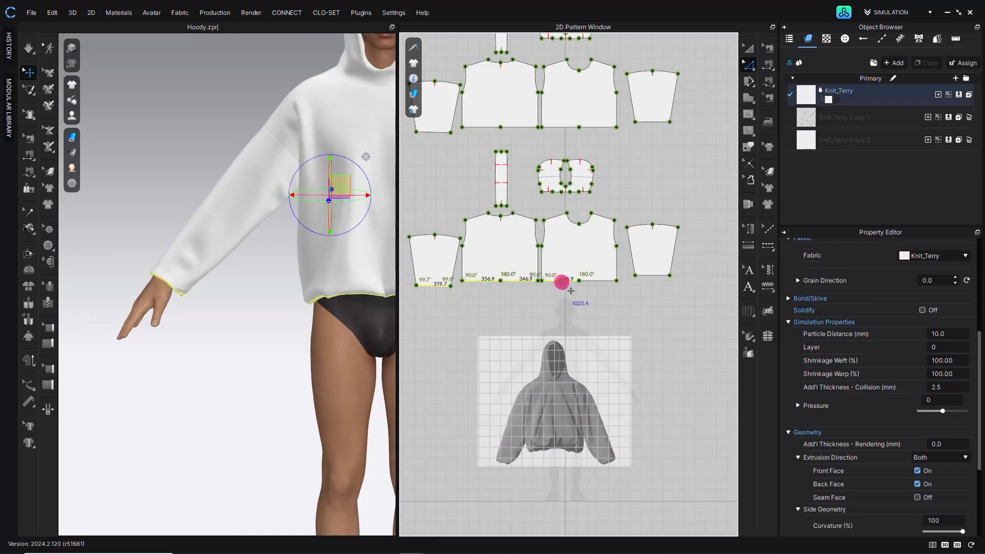
pyautogui.moveTo(653, 277); pyautogui.dragTo(654, 277)
pyautogui.rightClick(654, 278)
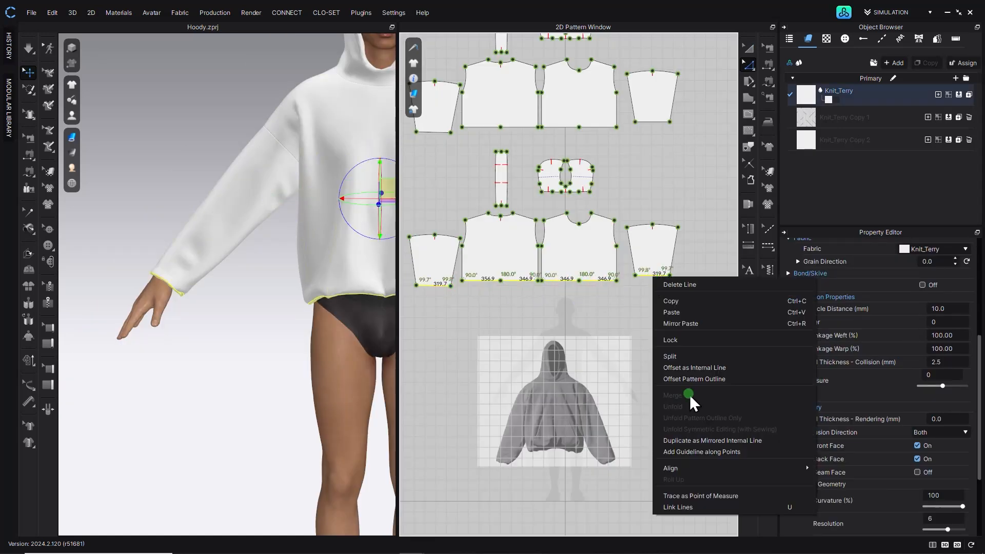
pyautogui.click(686, 368)
pyautogui.write('60')
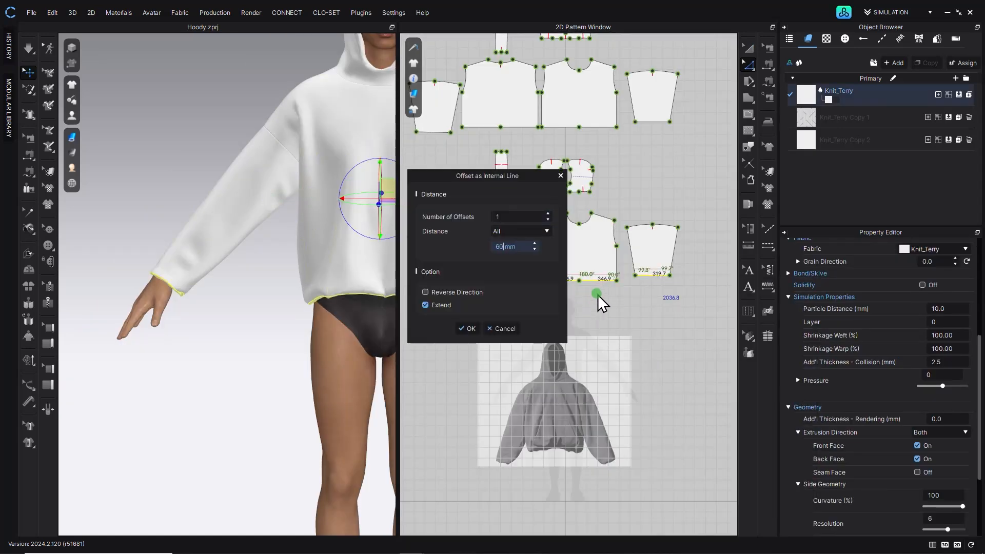
pyautogui.click(463, 329)
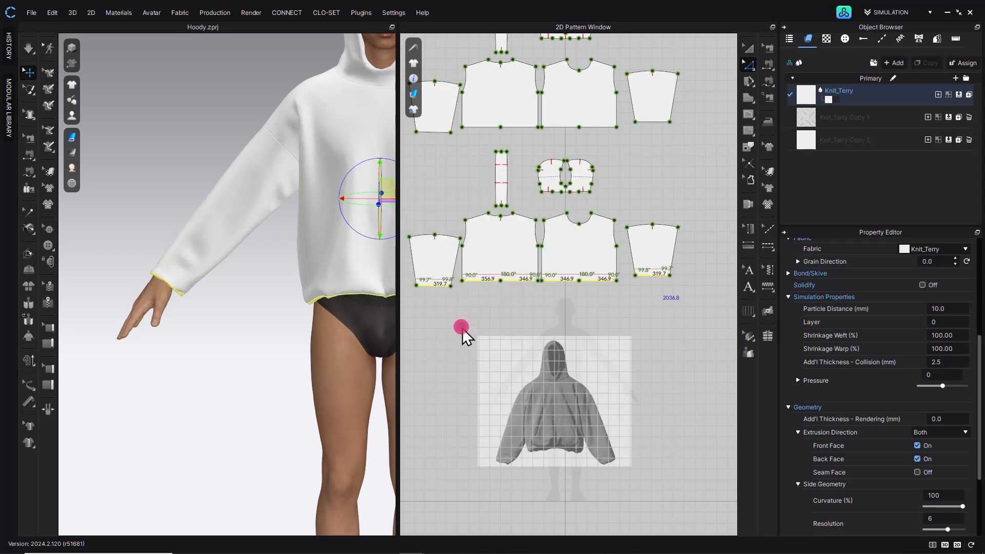
# - Select the new hem strips and set their fabric's Shrinkage Weft to 80%
pyautogui.click(509, 276)
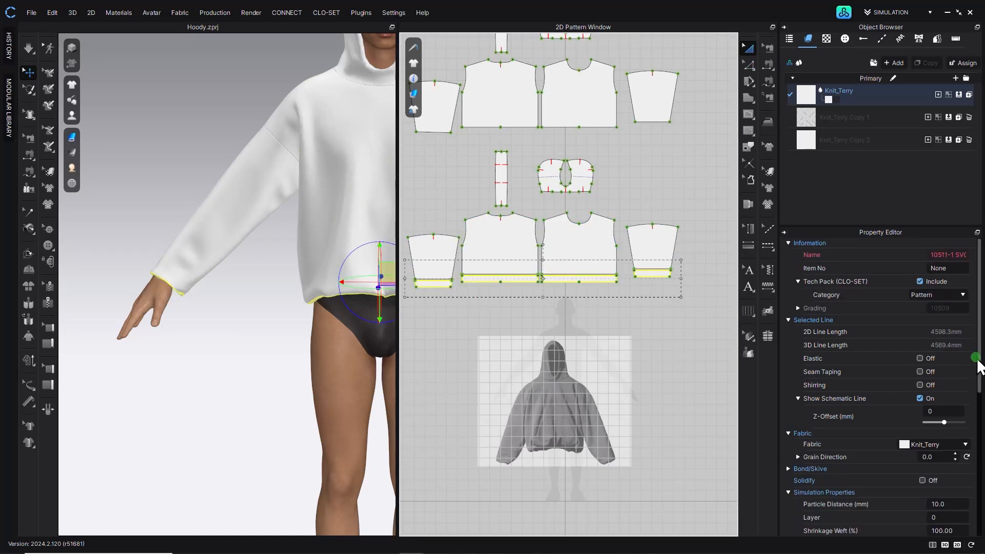
pyautogui.moveTo(979, 363); pyautogui.dragTo(980, 438)
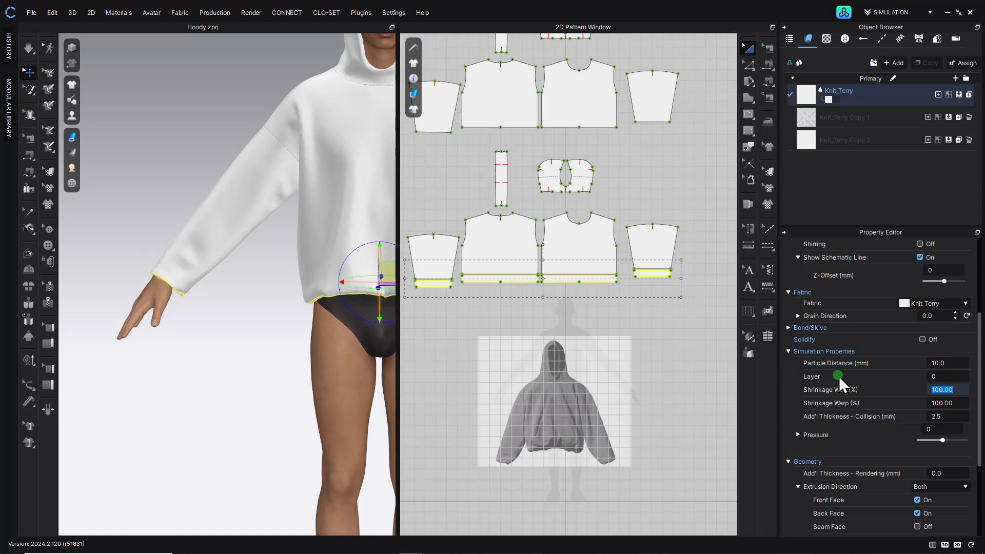
pyautogui.write('80')
pyautogui.press('Return')
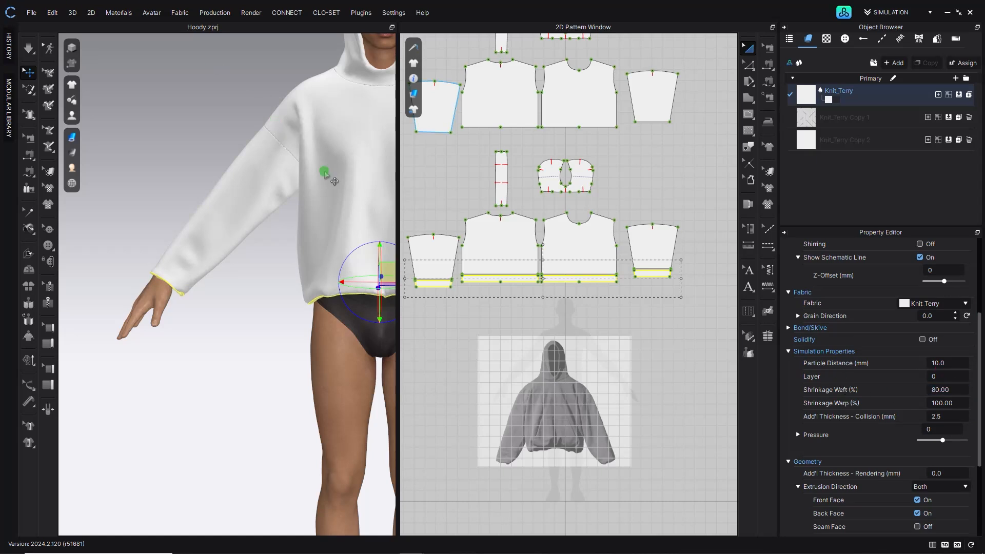
# - Select the sleeve hem strip's grain with the texture editing tool and reset it to the basic fabric
pyautogui.click(769, 171)
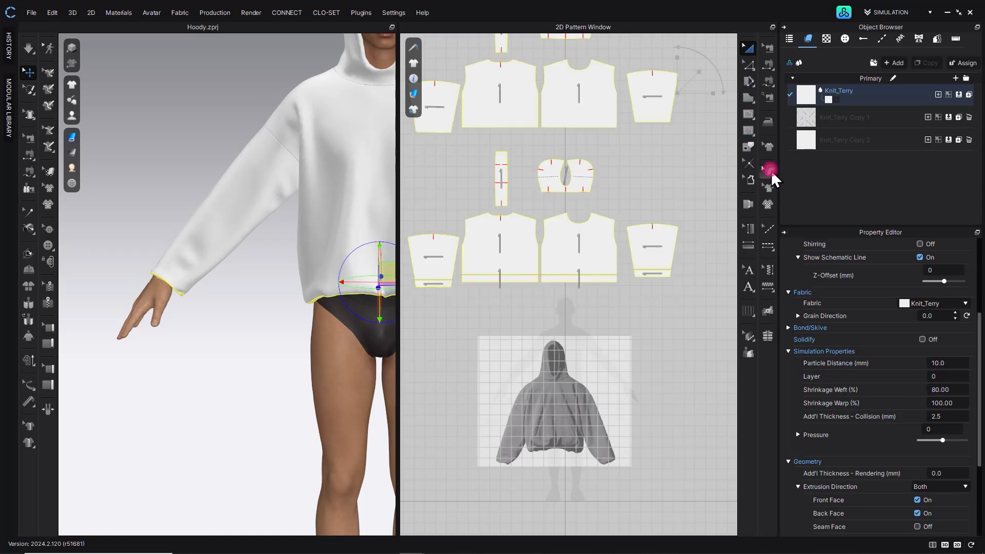
pyautogui.scroll(2, 440, 286)
pyautogui.scroll(-3, 444, 295)
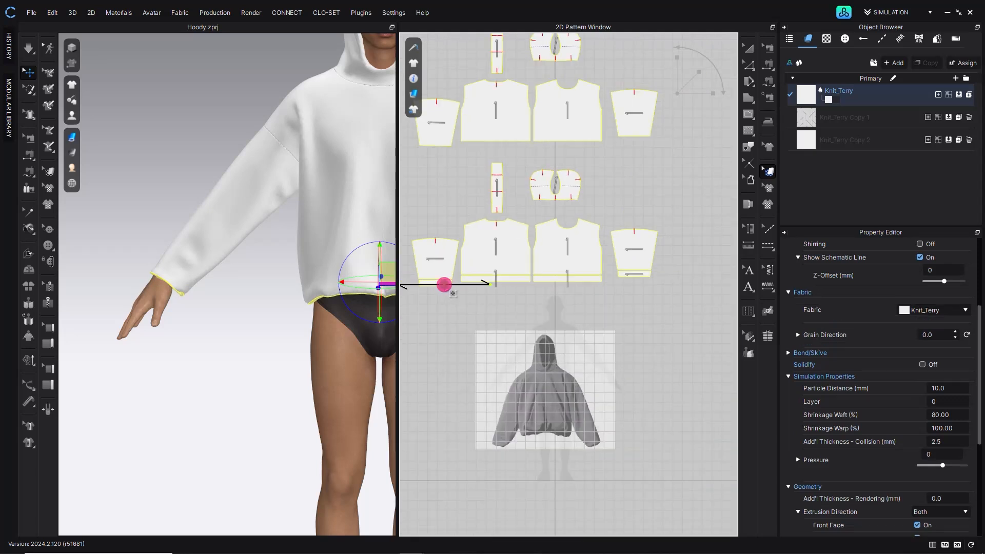
pyautogui.click(443, 268)
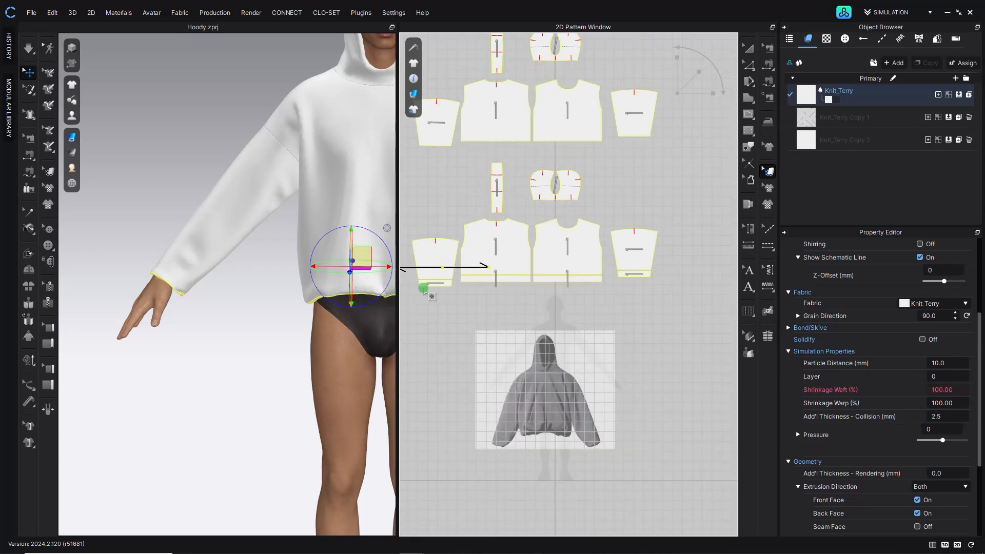
pyautogui.rightClick(440, 281)
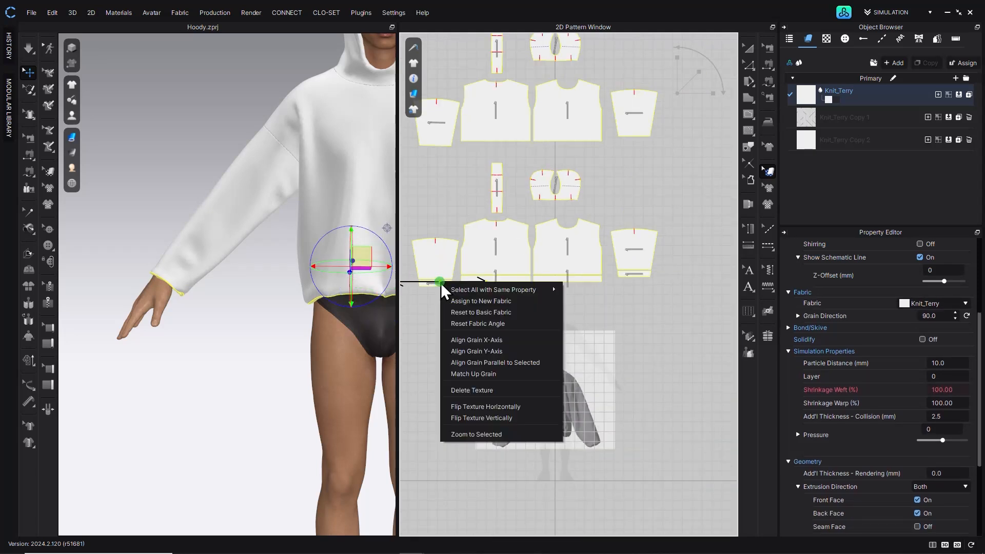
pyautogui.click(486, 313)
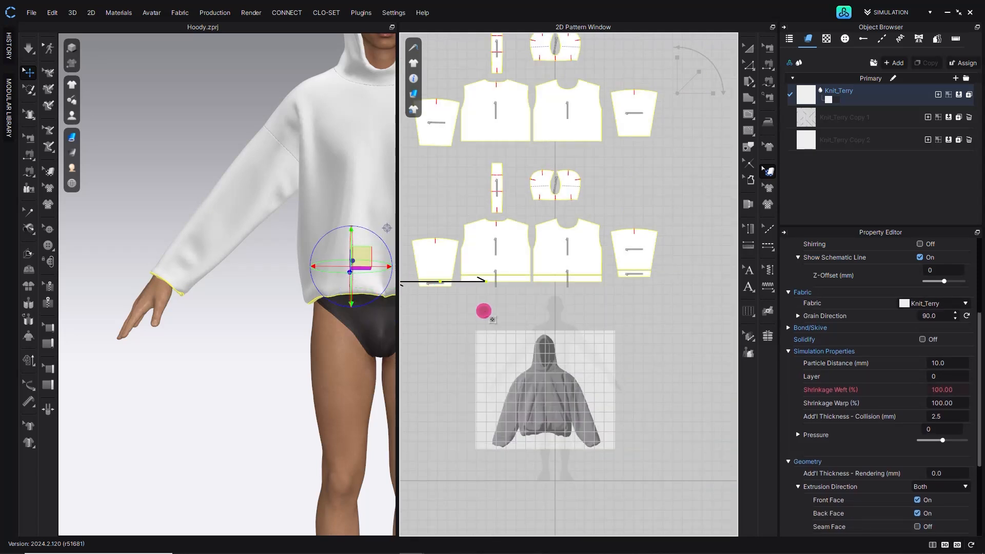
# - Try matching up the sleeve hem strip's grain to its pattern lines
pyautogui.scroll(4, 446, 287)
pyautogui.rightClick(446, 292)
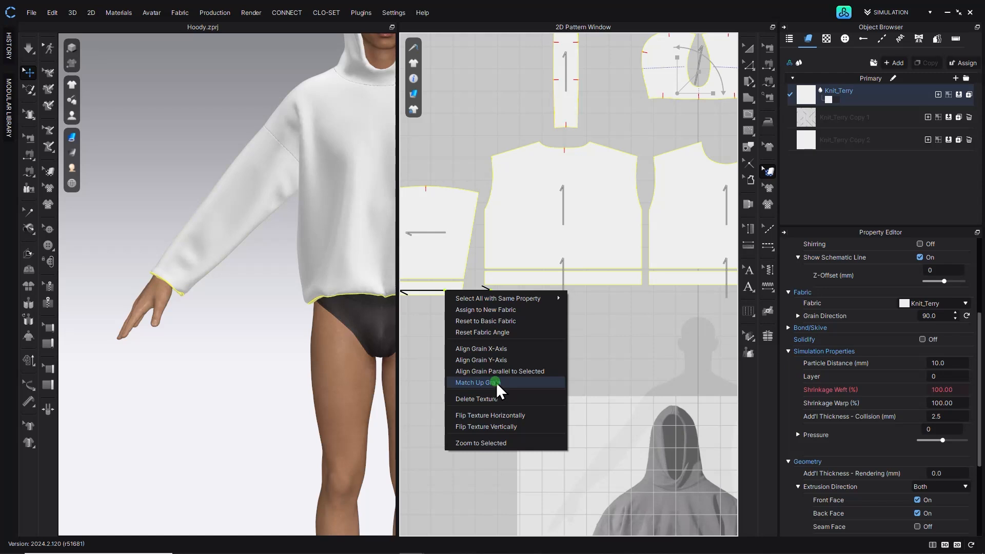
pyautogui.click(496, 383)
pyautogui.click(449, 289)
pyautogui.rightClick(449, 285)
pyautogui.click(440, 363)
pyautogui.rightClick(440, 286)
pyautogui.click(409, 329)
pyautogui.moveTo(418, 321); pyautogui.dragTo(512, 344, button='middle')
pyautogui.rightClick(507, 308)
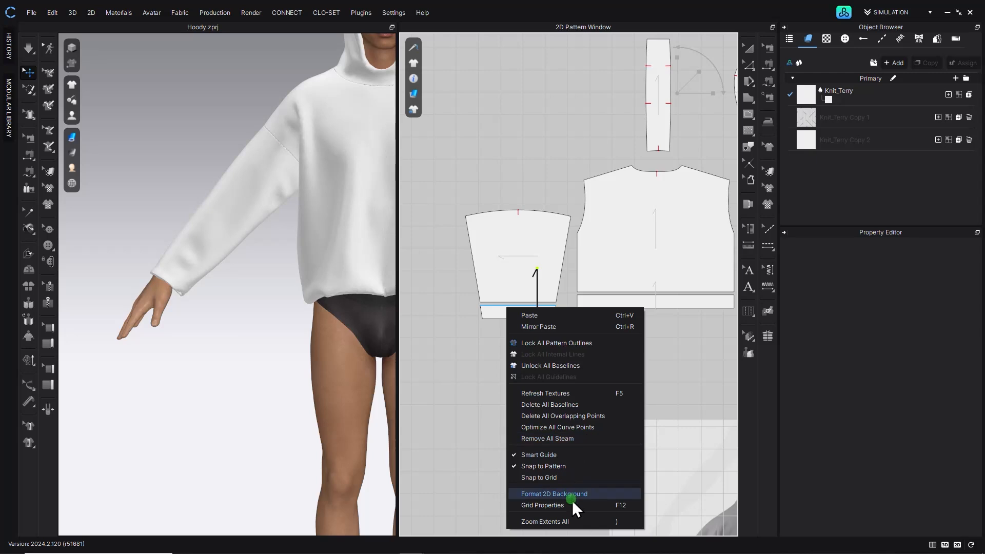
pyautogui.click(561, 427)
# - Match up the sleeve hem strip's grain to the strip's hem line
pyautogui.click(769, 171)
pyautogui.click(536, 310)
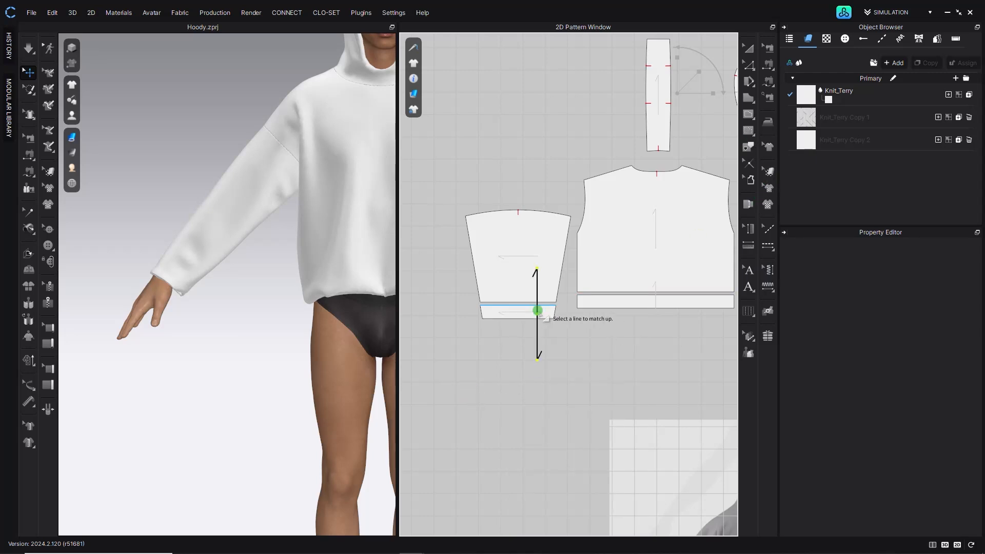
pyautogui.rightClick(534, 311)
pyautogui.click(584, 403)
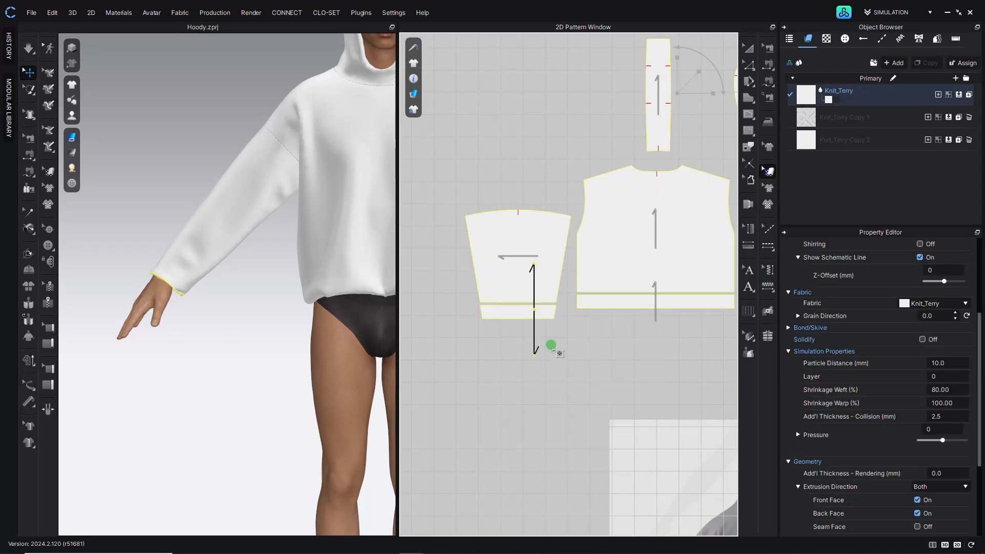
# - Select the hem strips and align their grain to the Y-axis
pyautogui.click(550, 352)
pyautogui.moveTo(475, 350); pyautogui.dragTo(565, 379, button='middle')
pyautogui.rightClick(610, 338)
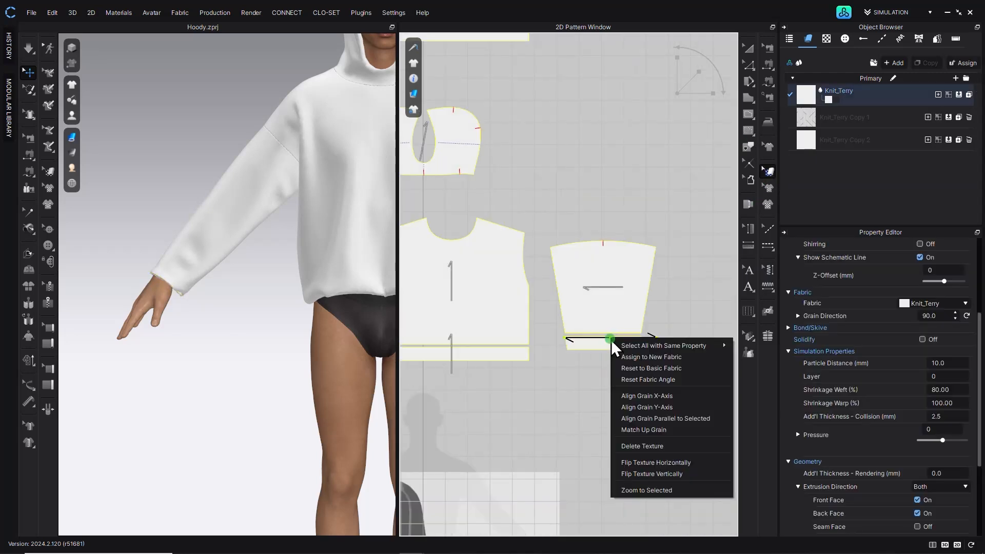
pyautogui.click(645, 407)
pyautogui.scroll(-5, 583, 392)
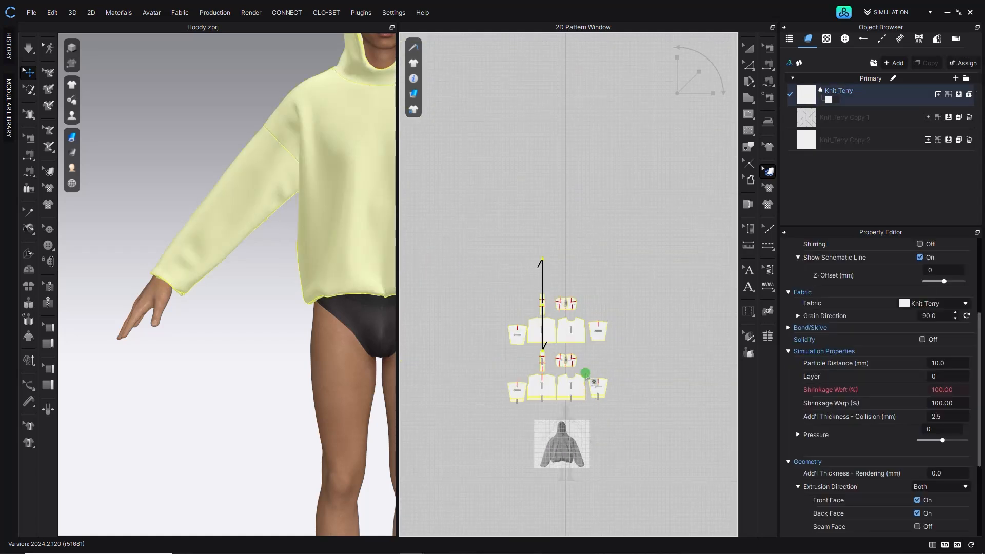
pyautogui.scroll(5, 588, 375)
pyautogui.rightClick(559, 292)
pyautogui.click(614, 362)
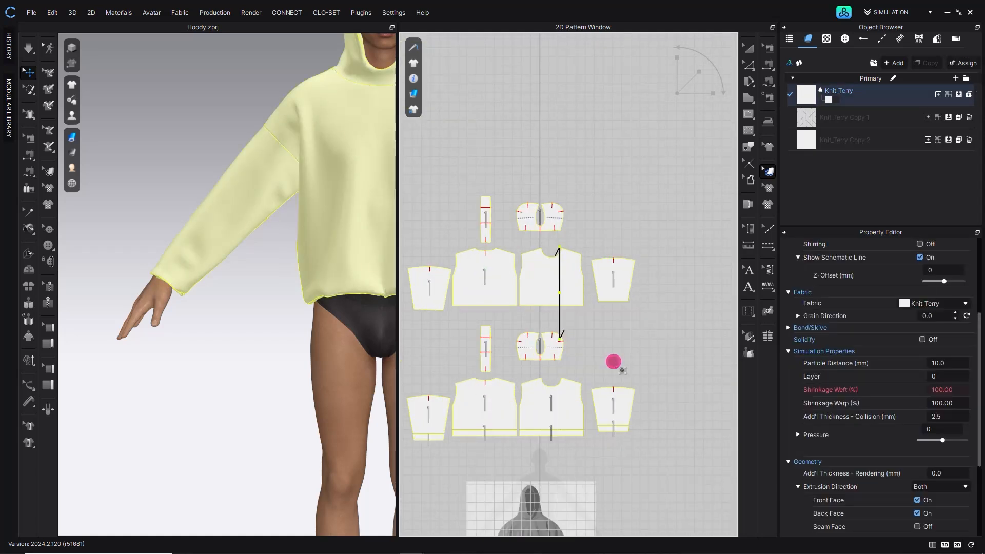
pyautogui.click(750, 48)
pyautogui.moveTo(559, 397); pyautogui.dragTo(638, 269, button='middle')
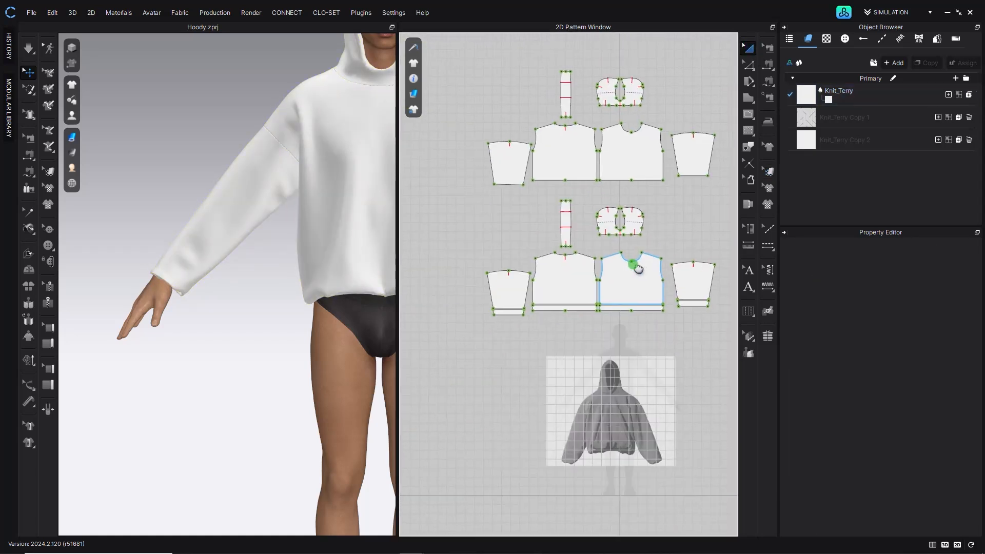
pyautogui.click(505, 308)
pyautogui.keyDown('shift'); pyautogui.click(555, 301); pyautogui.keyUp('shift')
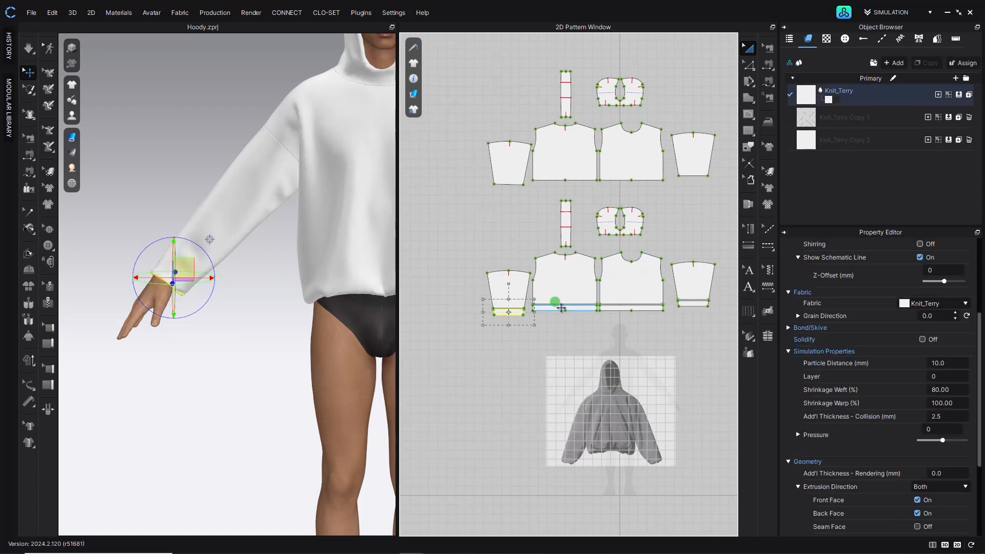
pyautogui.click(591, 341)
pyautogui.click(28, 47)
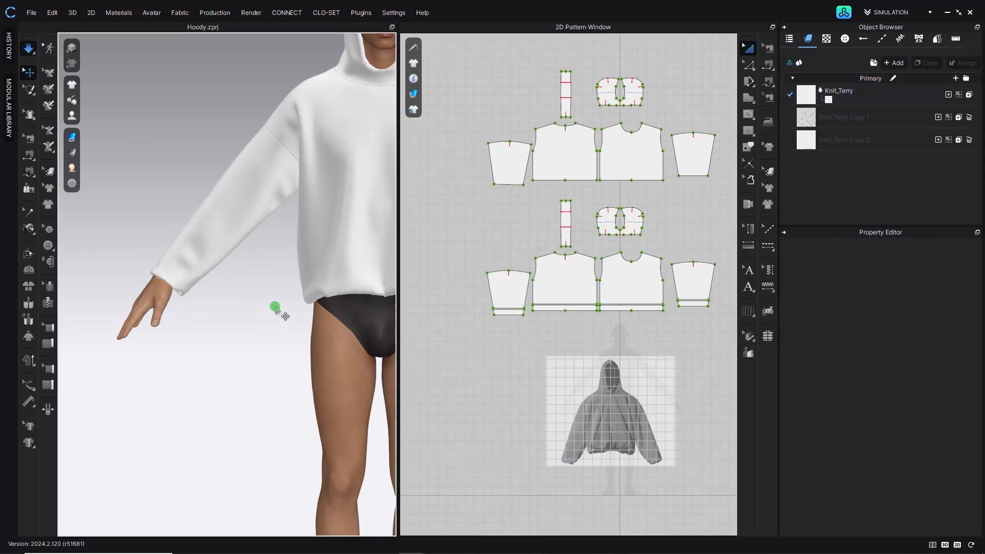
# - Hide the avatar to view the hoodie's hem from below
pyautogui.moveTo(156, 299); pyautogui.dragTo(184, 297, button='middle')
pyautogui.moveTo(190, 289); pyautogui.dragTo(263, 230, button='right')
pyautogui.scroll(2, 275, 242)
pyautogui.click(37, 50)
pyautogui.moveTo(81, 122)
pyautogui.click(77, 148)
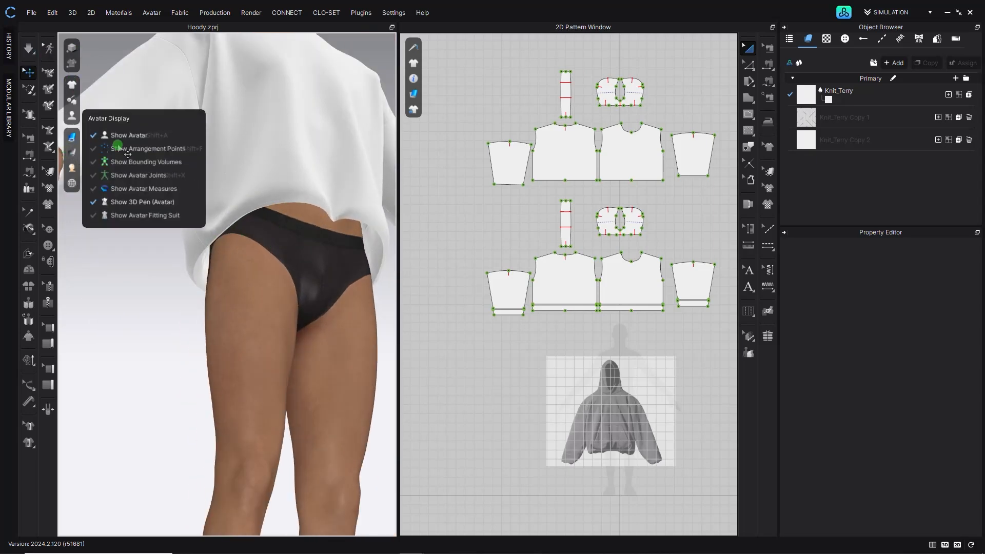
pyautogui.click(115, 132)
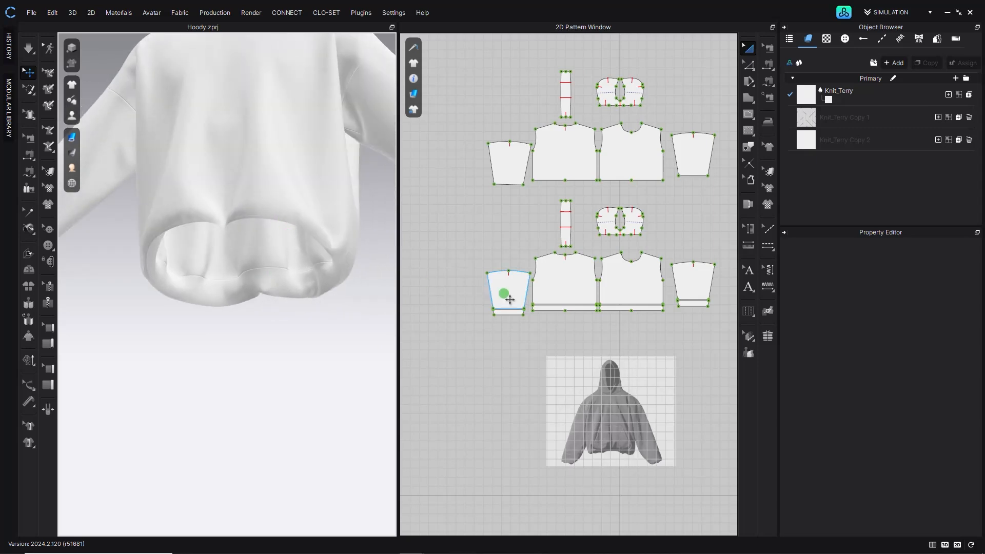
# - Select all the hem strips and apply Strengthen to them
pyautogui.keyDown('shift'); pyautogui.click(568, 307); pyautogui.keyUp('shift')
pyautogui.keyDown('shift'); pyautogui.click(631, 307); pyautogui.keyUp('shift')
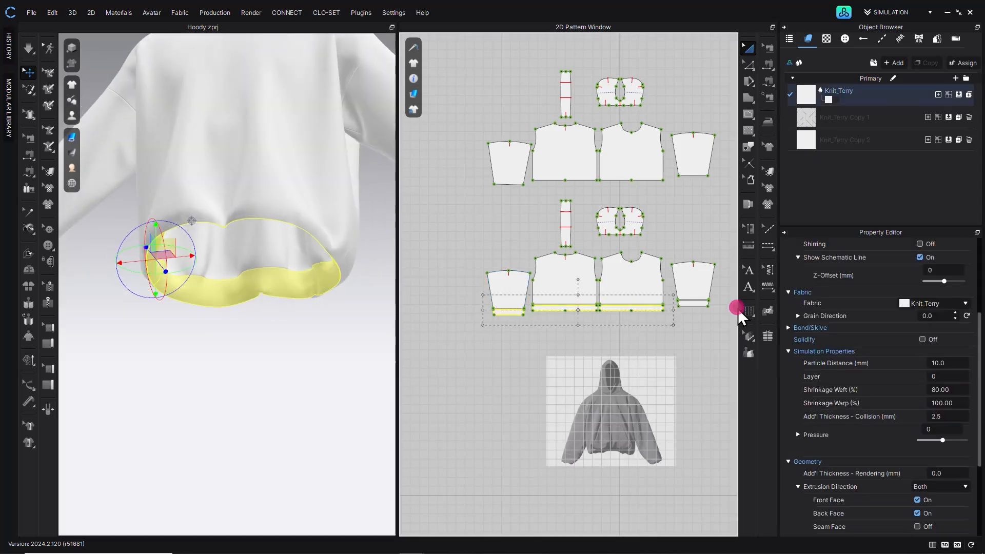
pyautogui.keyDown('shift'); pyautogui.click(702, 304); pyautogui.keyUp('shift')
pyautogui.rightClick(701, 303)
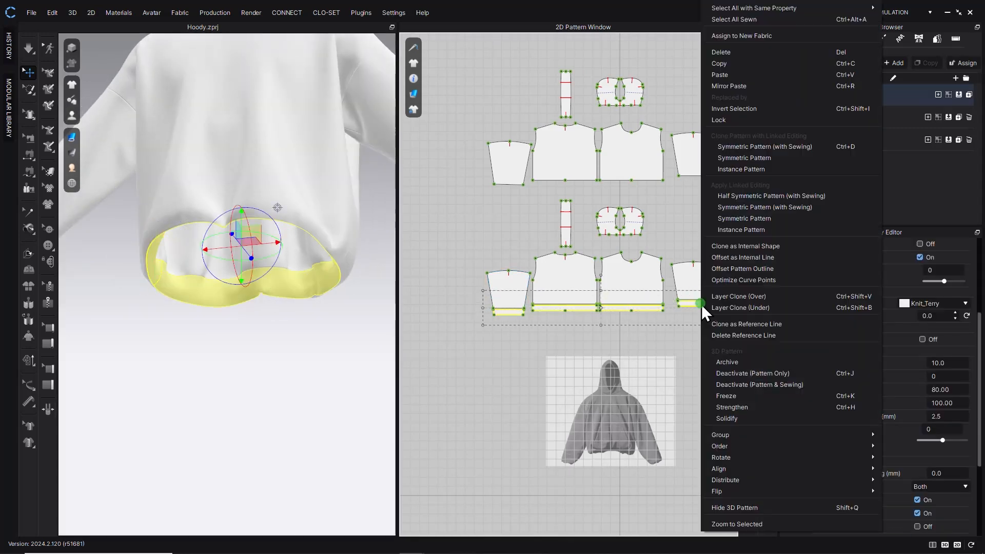
pyautogui.click(751, 405)
# - Select the front and back body hem strips and set their Shrinkage Weft to 60%
pyautogui.click(26, 53)
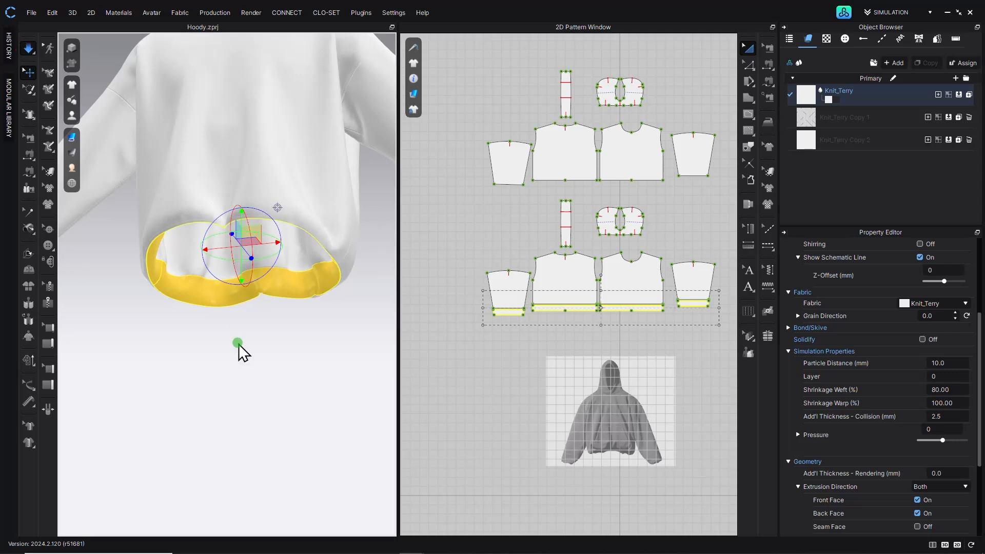
pyautogui.moveTo(251, 352)
pyautogui.mouseDown(button='right')
pyautogui.moveTo(255, 341)
pyautogui.moveTo(282, 354)
pyautogui.moveTo(291, 318)
pyautogui.moveTo(344, 328)
pyautogui.moveTo(168, 312)
pyautogui.moveTo(315, 356)
pyautogui.moveTo(132, 288)
pyautogui.moveTo(185, 285)
pyautogui.moveTo(302, 318)
pyautogui.moveTo(220, 316)
pyautogui.moveTo(324, 314)
pyautogui.moveTo(292, 319)
pyautogui.moveTo(270, 375)
pyautogui.moveTo(317, 334)
pyautogui.mouseUp(button='right')
pyautogui.click(578, 310)
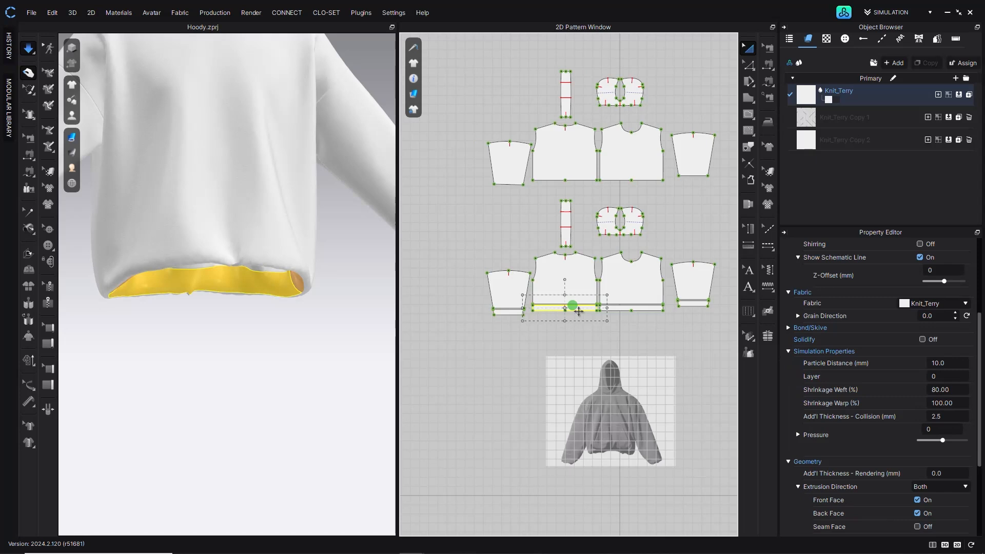
pyautogui.keyDown('shift'); pyautogui.click(648, 306); pyautogui.keyUp('shift')
pyautogui.click(934, 394)
pyautogui.press('Return')
# - Show the avatar again in the 3D view
pyautogui.moveTo(191, 215); pyautogui.dragTo(251, 210, button='right')
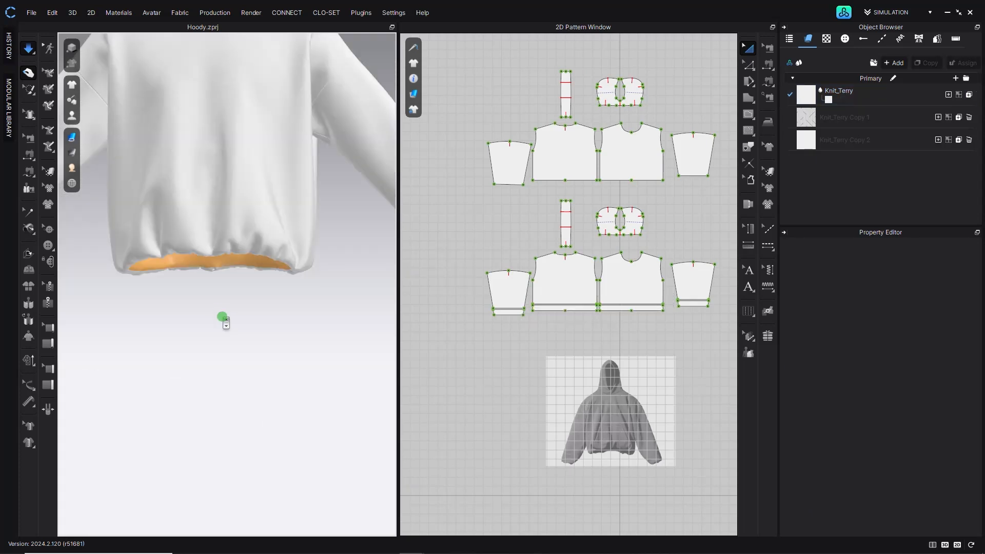
pyautogui.scroll(-5, 223, 318)
pyautogui.moveTo(222, 316)
pyautogui.mouseDown(button='right')
pyautogui.moveTo(248, 316)
pyautogui.moveTo(218, 307)
pyautogui.mouseUp(button='right')
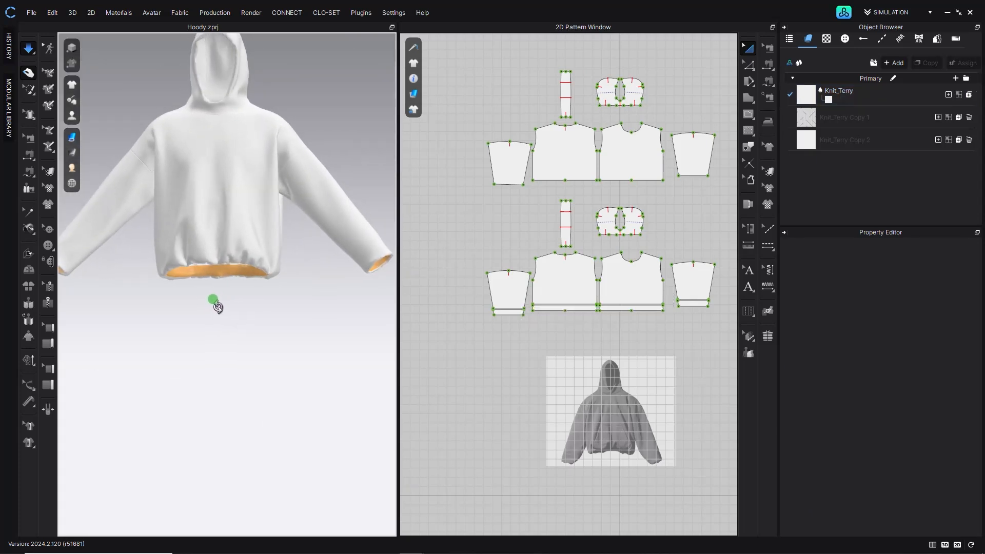
pyautogui.click(72, 115)
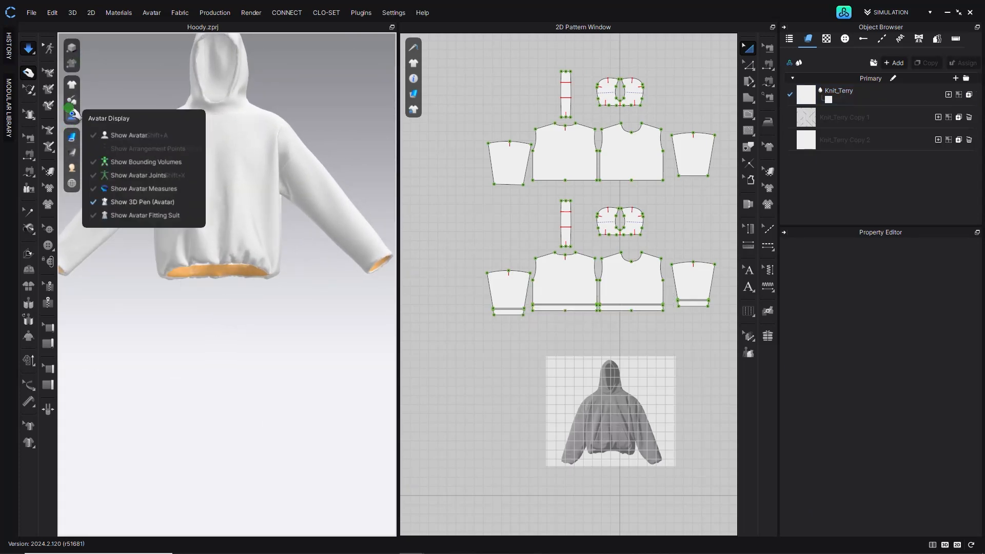
pyautogui.click(128, 135)
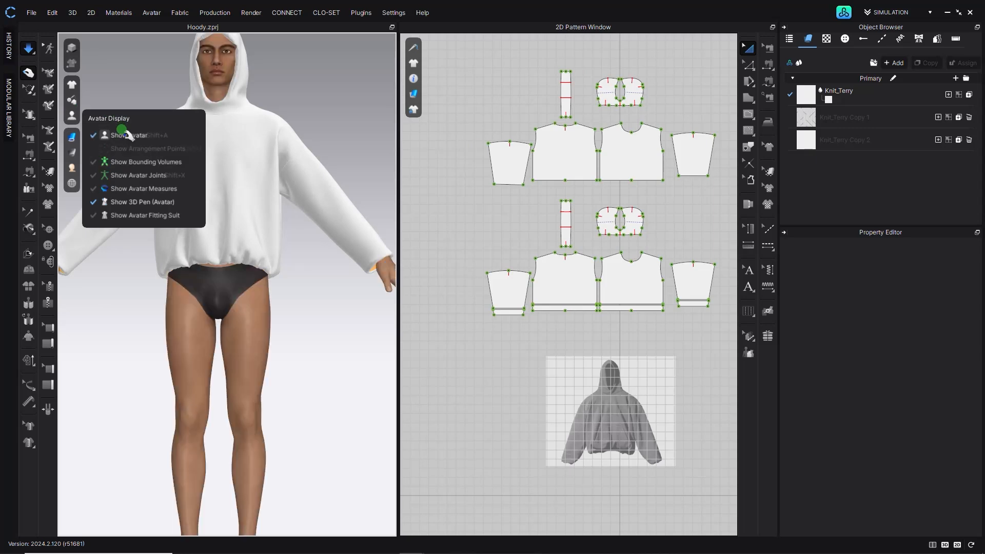
# - Inspect the hoodie body's fit on the avatar from several angles
pyautogui.scroll(4, 170, 221)
pyautogui.click(169, 221)
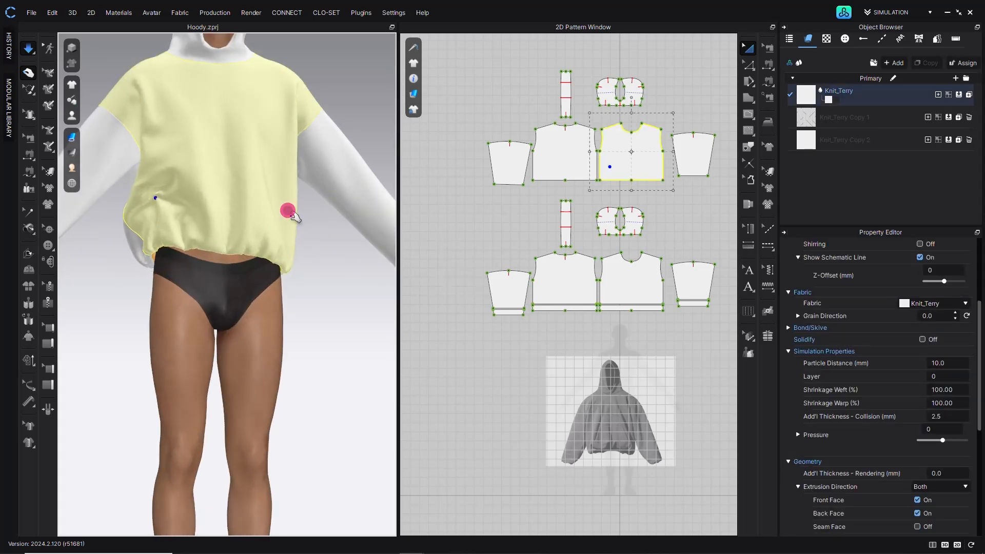
pyautogui.moveTo(172, 250); pyautogui.dragTo(285, 232, button='right')
pyautogui.click(224, 215)
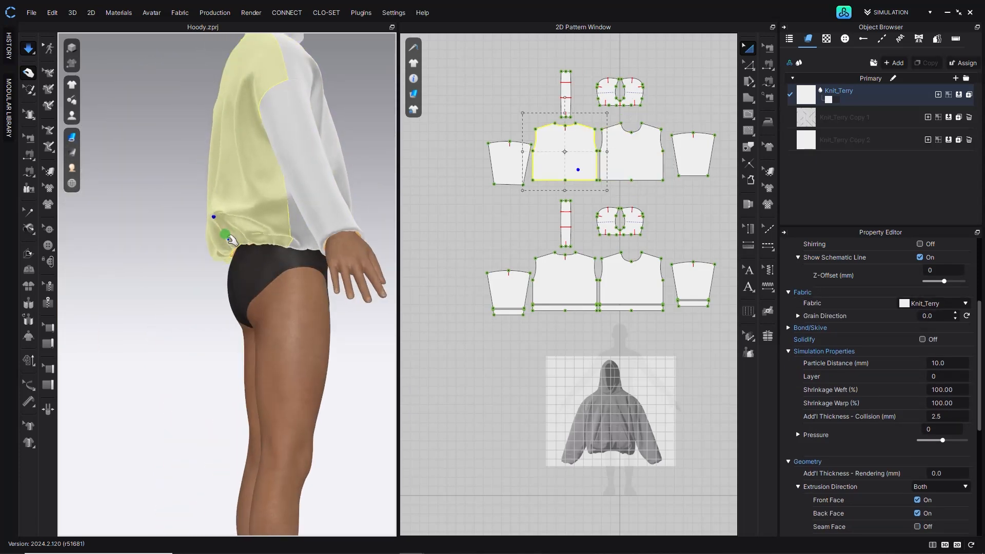
pyautogui.moveTo(322, 288); pyautogui.dragTo(262, 203, button='right')
pyautogui.click(257, 199)
pyautogui.click(310, 159)
pyautogui.scroll(-2, 268, 189)
pyautogui.scroll(-2, 267, 188)
pyautogui.moveTo(264, 187); pyautogui.dragTo(220, 209, button='right')
pyautogui.click(231, 220)
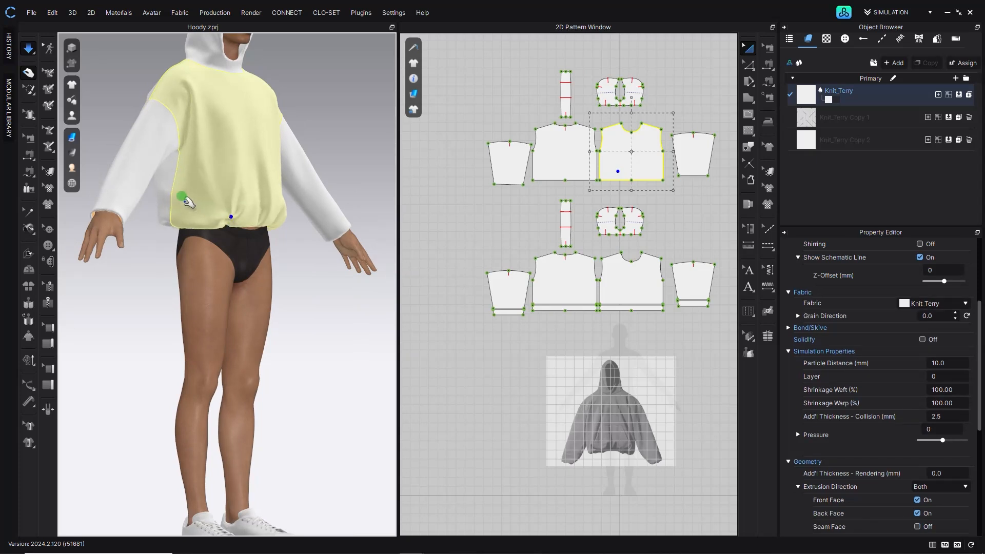
# - Select both sleeve hem strips and set their Shrinkage Weft to 40%
pyautogui.click(177, 226)
pyautogui.moveTo(211, 235); pyautogui.dragTo(254, 242, button='right')
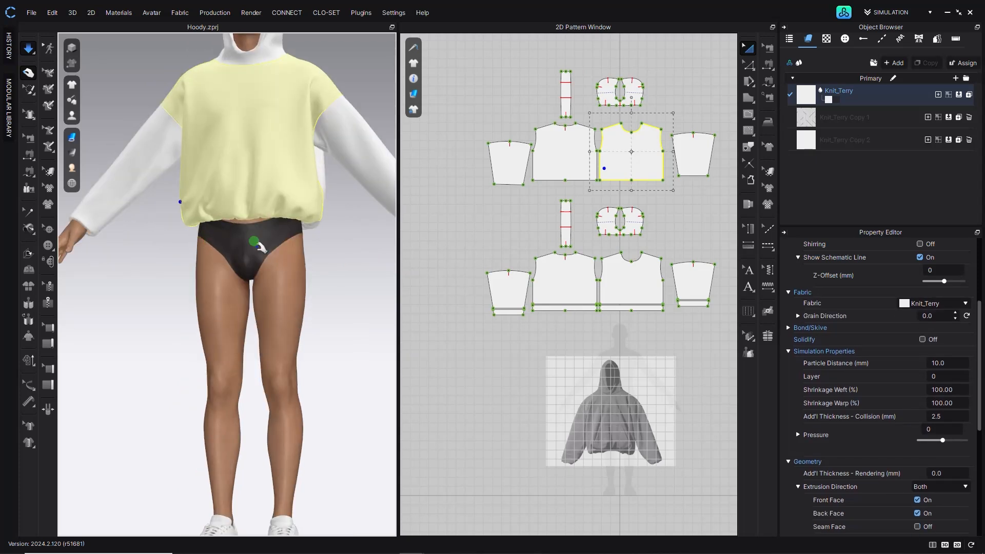
pyautogui.click(334, 238)
pyautogui.moveTo(292, 209); pyautogui.dragTo(332, 226, button='right')
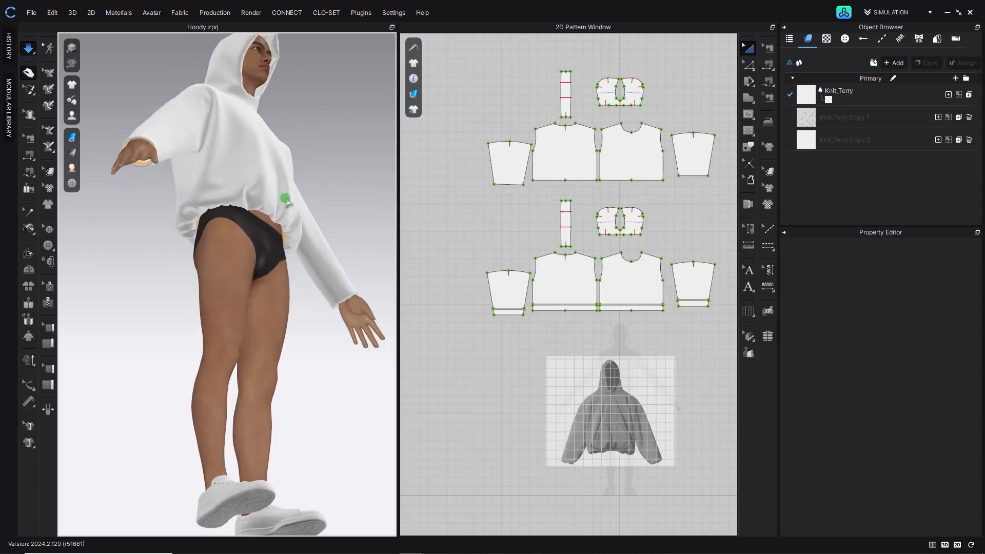
pyautogui.scroll(3, 246, 208)
pyautogui.moveTo(247, 211); pyautogui.dragTo(189, 237, button='right')
pyautogui.scroll(-2, 262, 200)
pyautogui.moveTo(267, 213); pyautogui.dragTo(302, 286, button='right')
pyautogui.scroll(3, 175, 268)
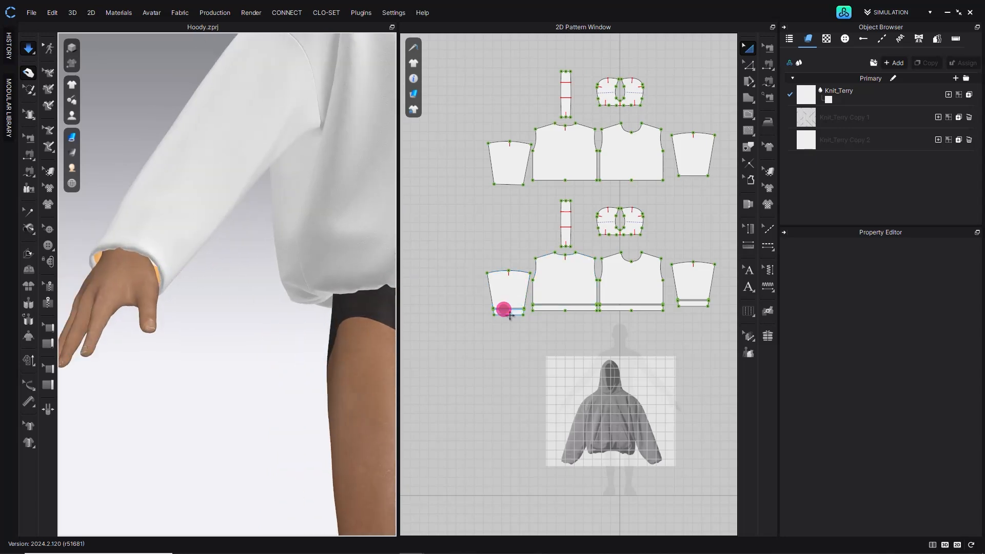
pyautogui.click(505, 311)
pyautogui.keyDown('shift'); pyautogui.click(692, 304); pyautogui.keyUp('shift')
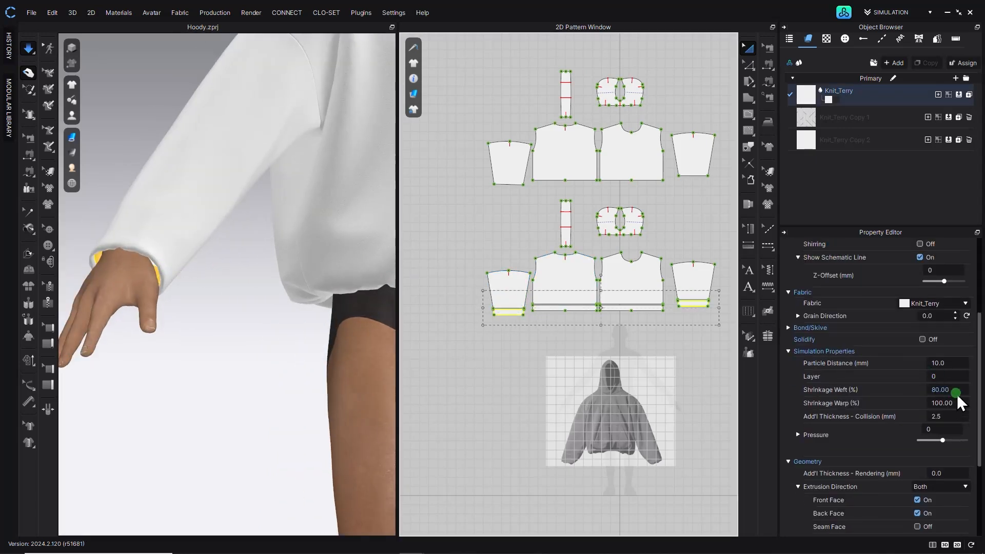
pyautogui.click(939, 393)
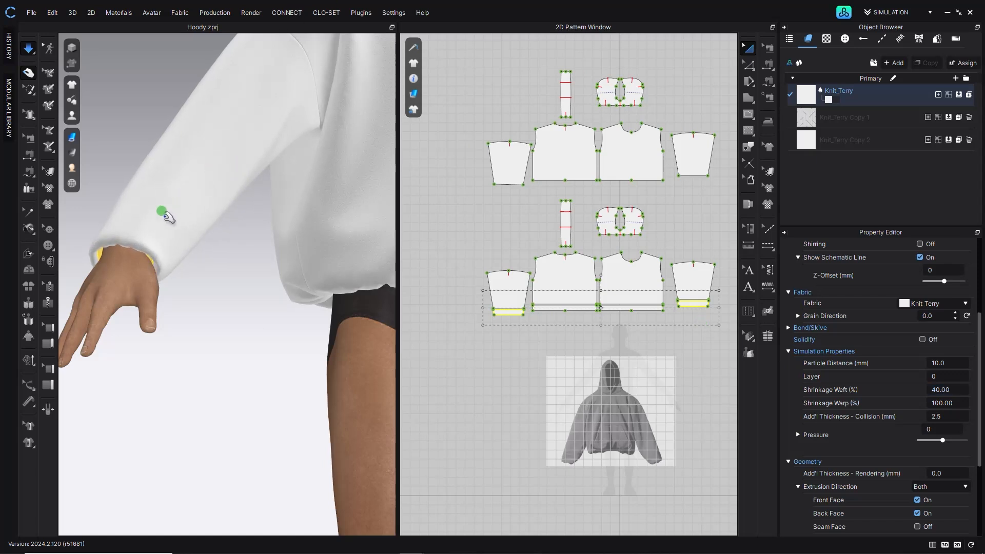
# - With simulation paused, check the corner angles at the hem points of both sleeve patterns
pyautogui.moveTo(127, 213); pyautogui.dragTo(105, 230, button='right')
pyautogui.scroll(-2, 124, 229)
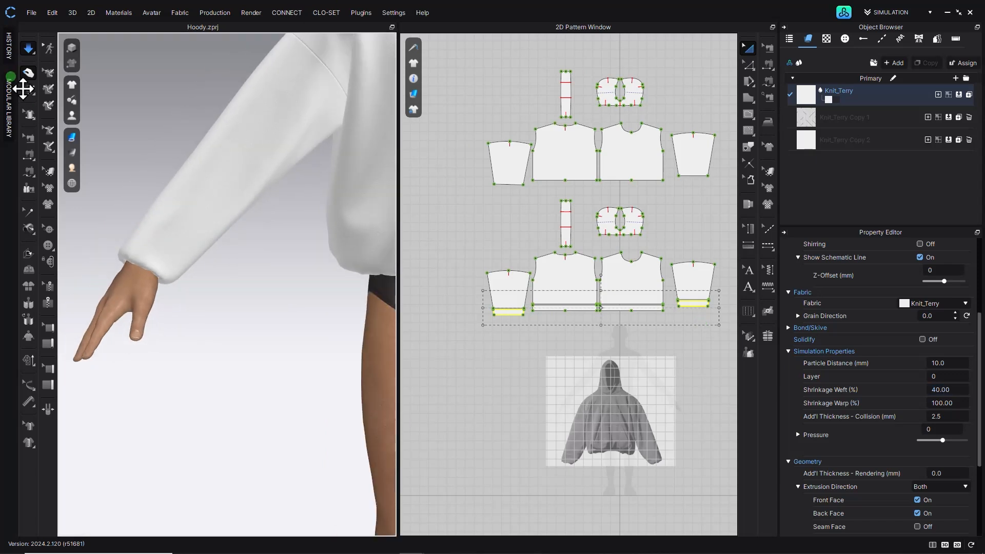
pyautogui.click(29, 50)
pyautogui.click(749, 65)
pyautogui.scroll(-2, 288, 220)
pyautogui.moveTo(336, 259); pyautogui.dragTo(220, 315, button='middle')
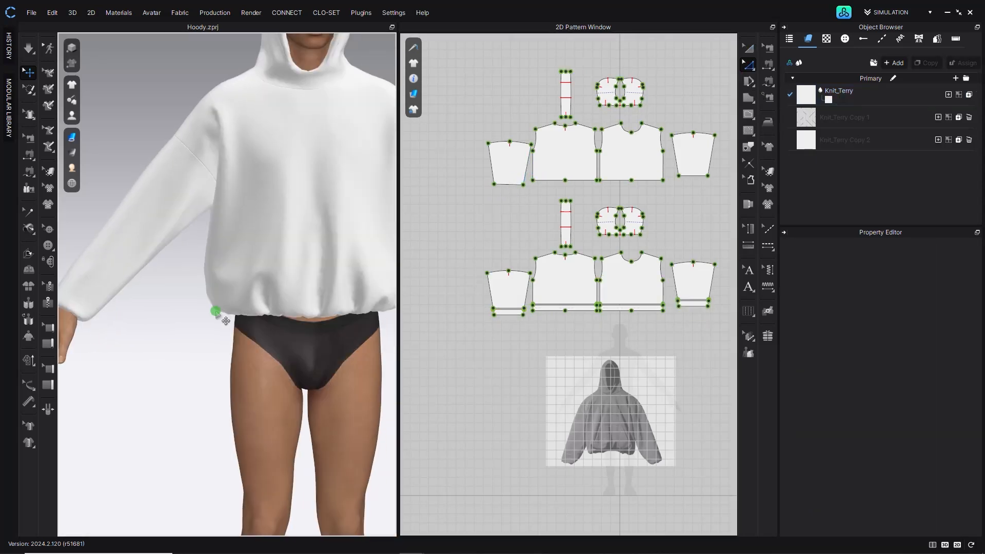
pyautogui.scroll(-2, 220, 315)
pyautogui.moveTo(287, 310); pyautogui.dragTo(295, 309, button='right')
pyautogui.click(494, 186)
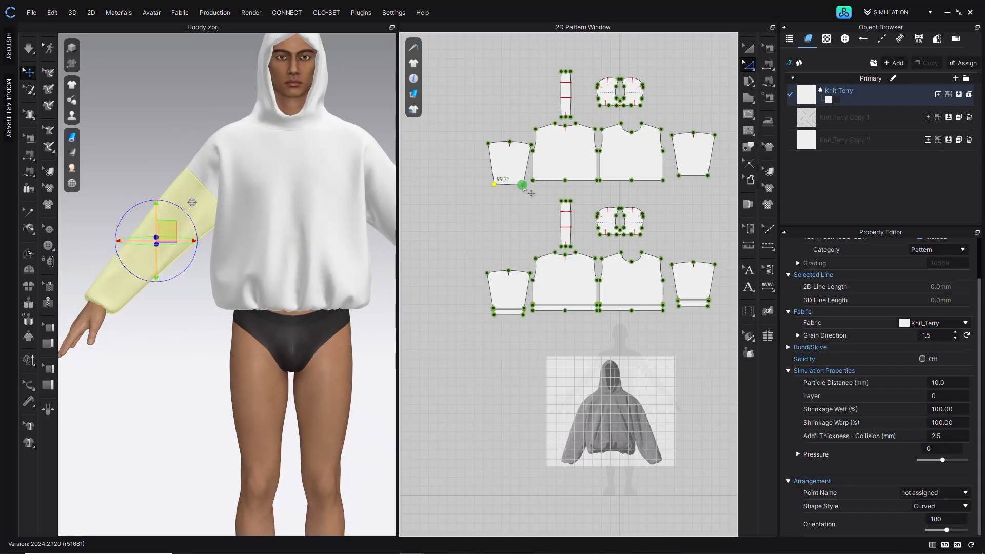
pyautogui.moveTo(479, 332); pyautogui.dragTo(531, 304)
pyautogui.moveTo(473, 163); pyautogui.dragTo(499, 202)
pyautogui.keyDown('shift'); pyautogui.click(678, 176); pyautogui.keyUp('shift')
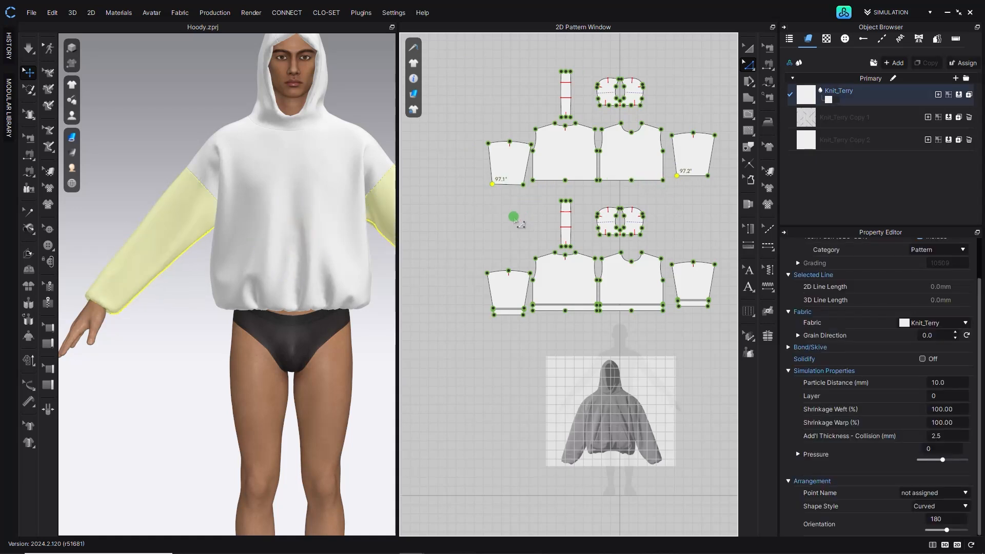
pyautogui.click(749, 48)
pyautogui.rightClick(506, 165)
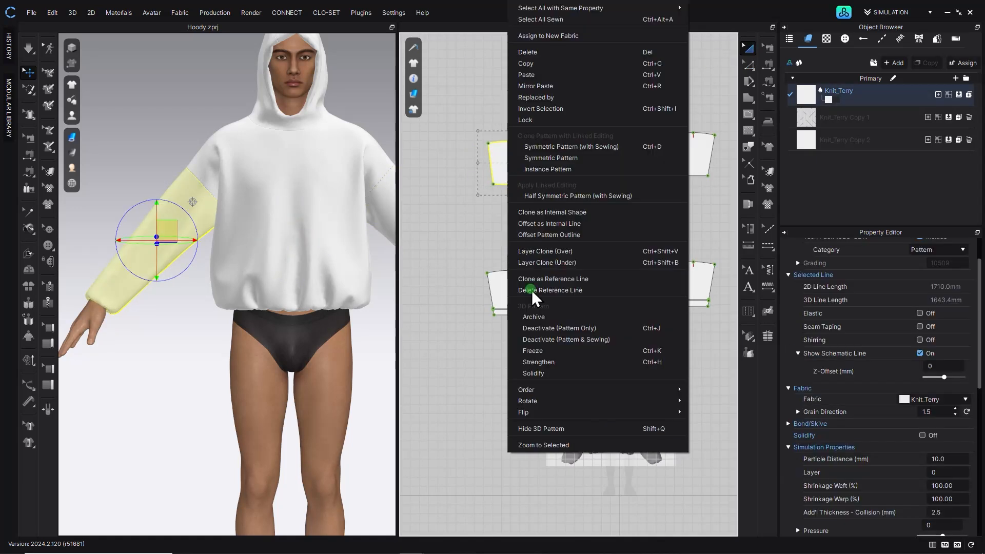
pyautogui.moveTo(591, 401)
pyautogui.click(738, 478)
pyautogui.press('z')
pyautogui.click(494, 184)
pyautogui.keyDown('shift'); pyautogui.click(678, 175); pyautogui.keyUp('shift')
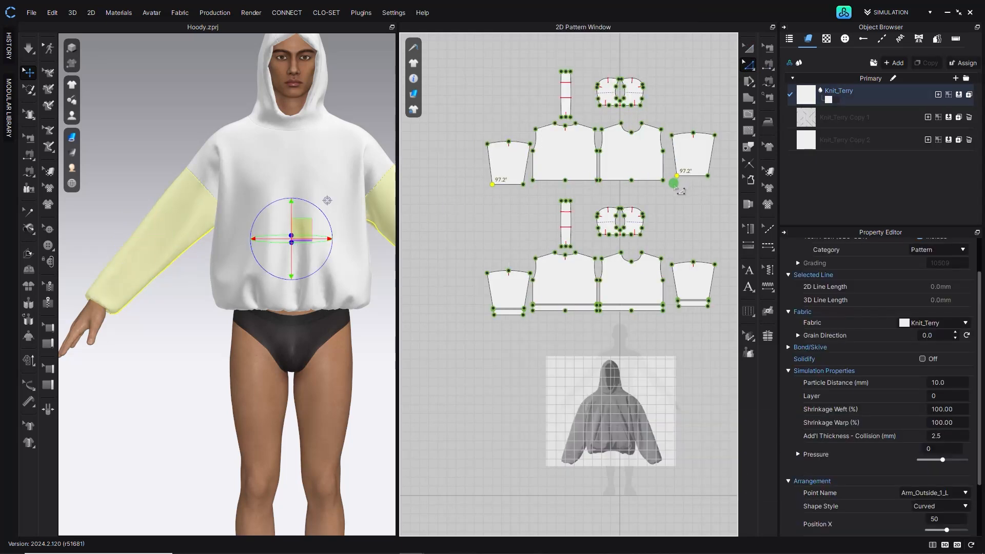
pyautogui.click(709, 175)
pyautogui.keyDown('shift'); pyautogui.click(524, 184); pyautogui.keyUp('shift')
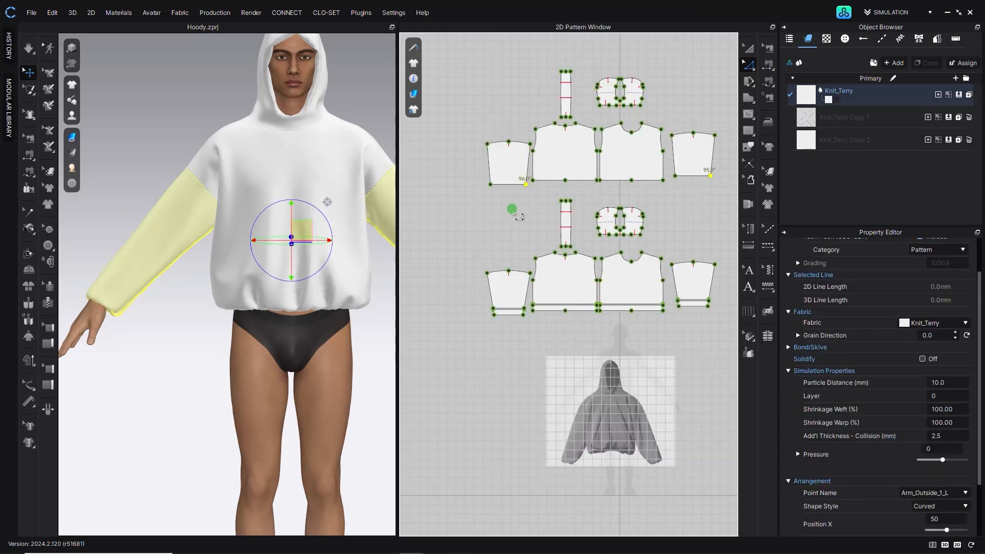
pyautogui.click(513, 209)
pyautogui.click(28, 49)
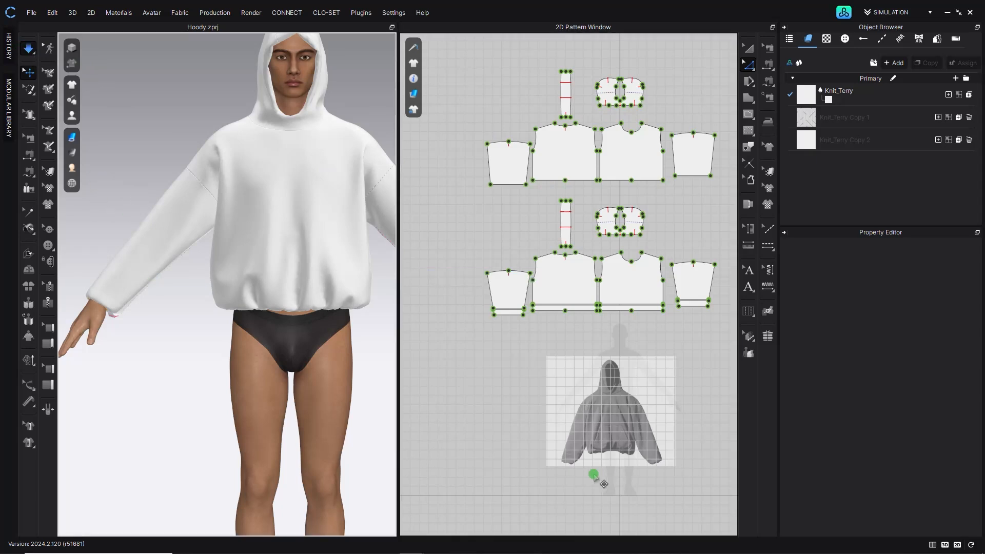
# - Drag both sleeves during simulation to settle their drape around the arms
pyautogui.moveTo(139, 323); pyautogui.dragTo(177, 338, button='right')
pyautogui.click(196, 275)
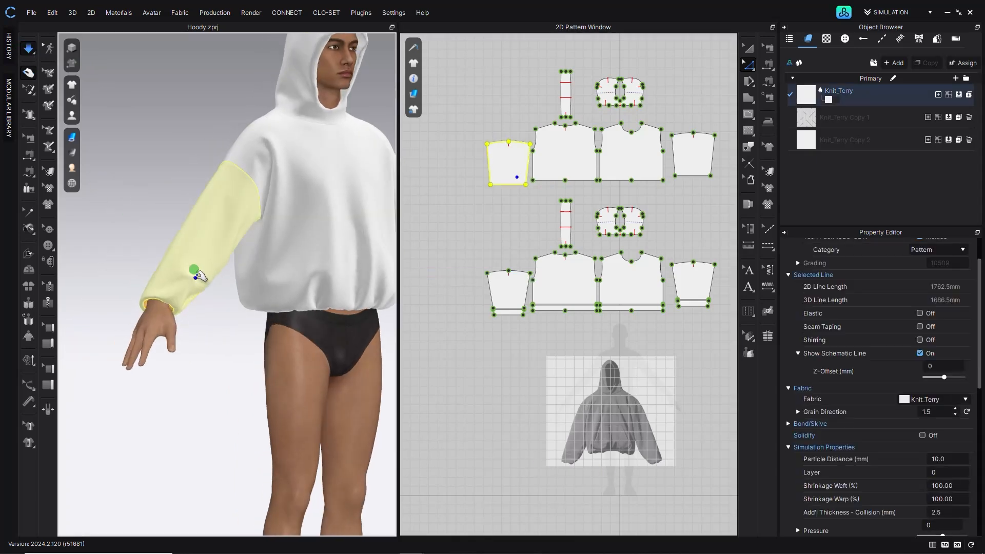
pyautogui.click(231, 341)
pyautogui.moveTo(233, 241); pyautogui.dragTo(211, 233, button='right')
pyautogui.scroll(-2, 211, 233)
pyautogui.moveTo(267, 316); pyautogui.dragTo(200, 308, button='middle')
pyautogui.moveTo(200, 308); pyautogui.dragTo(267, 308, button='right')
pyautogui.scroll(4, 352, 321)
pyautogui.click(352, 321)
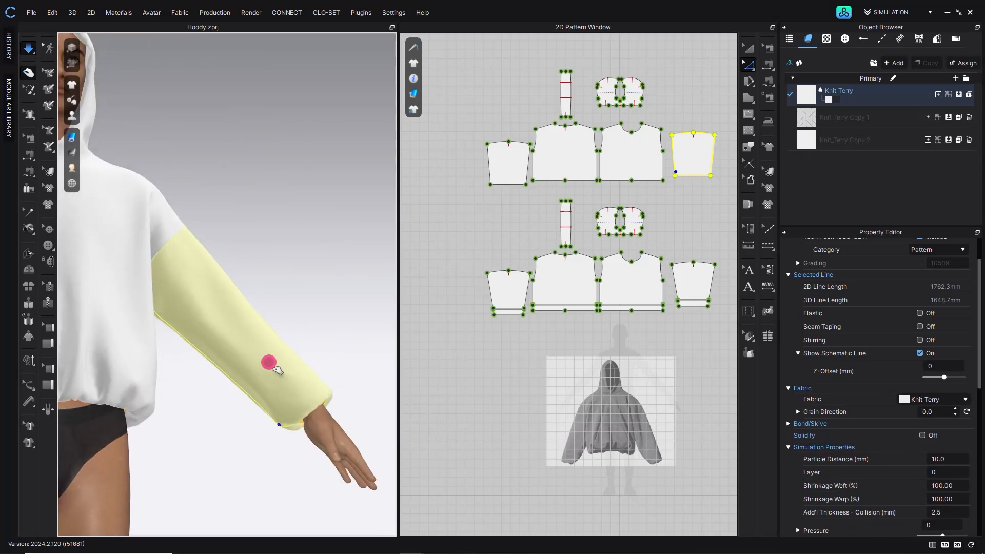
pyautogui.moveTo(234, 329); pyautogui.dragTo(332, 370)
pyautogui.moveTo(330, 369); pyautogui.dragTo(131, 286, button='right')
pyautogui.moveTo(132, 288); pyautogui.dragTo(245, 291, button='middle')
pyautogui.moveTo(142, 331); pyautogui.dragTo(177, 290)
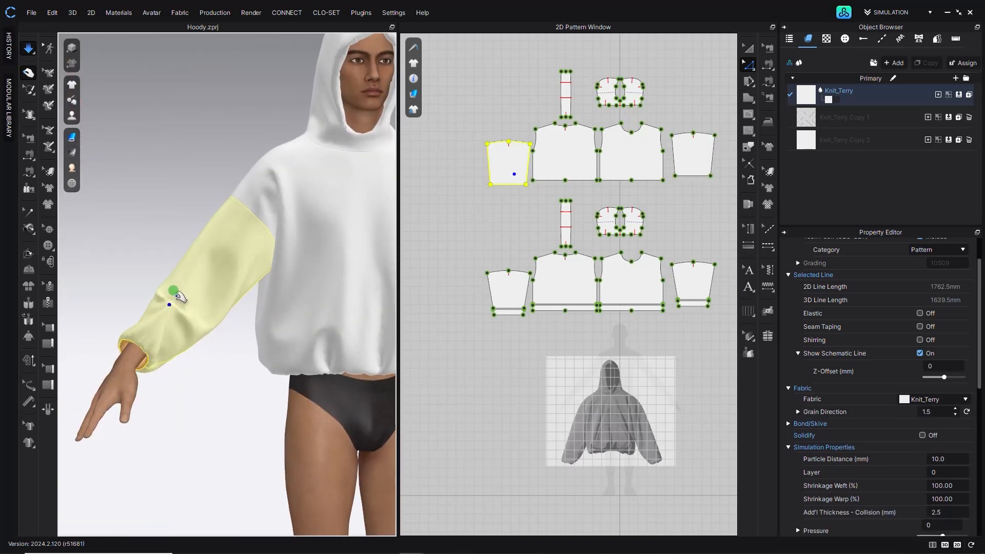
# - Tug the sleeve cuffs during simulation so they settle at the wrists
pyautogui.moveTo(171, 304); pyautogui.dragTo(153, 315)
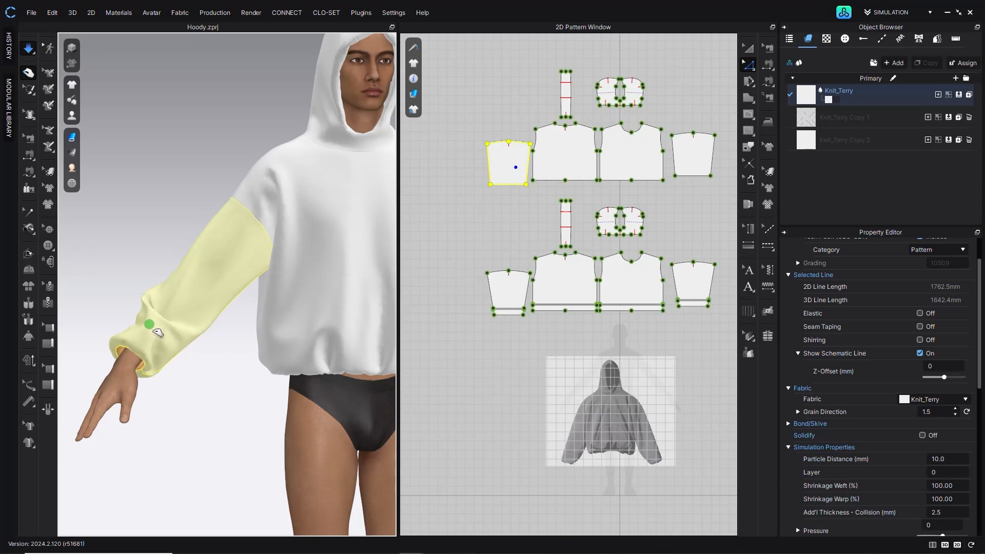
pyautogui.moveTo(143, 354); pyautogui.dragTo(137, 364)
pyautogui.moveTo(130, 370); pyautogui.dragTo(150, 409, button='right')
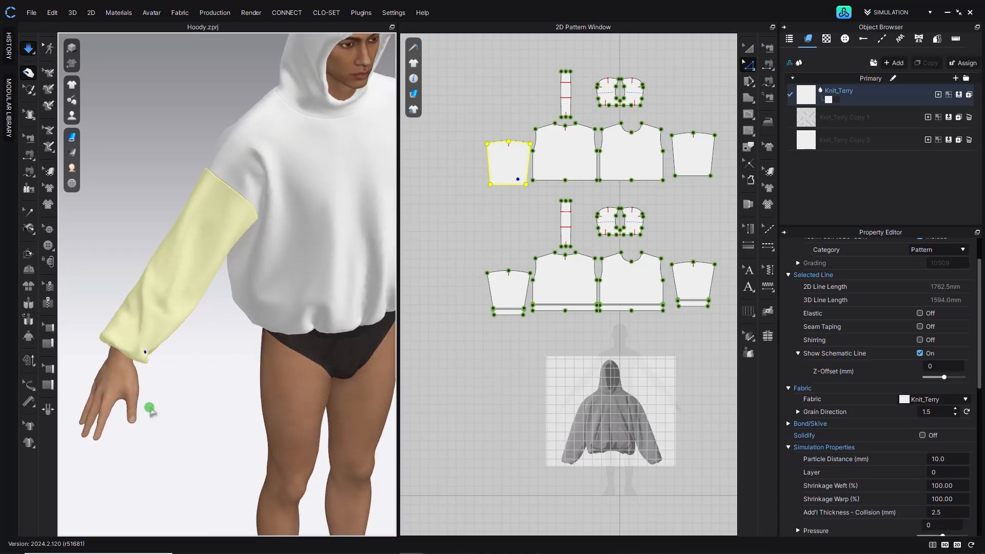
pyautogui.moveTo(114, 342); pyautogui.dragTo(111, 354)
pyautogui.moveTo(111, 354); pyautogui.dragTo(199, 361, button='right')
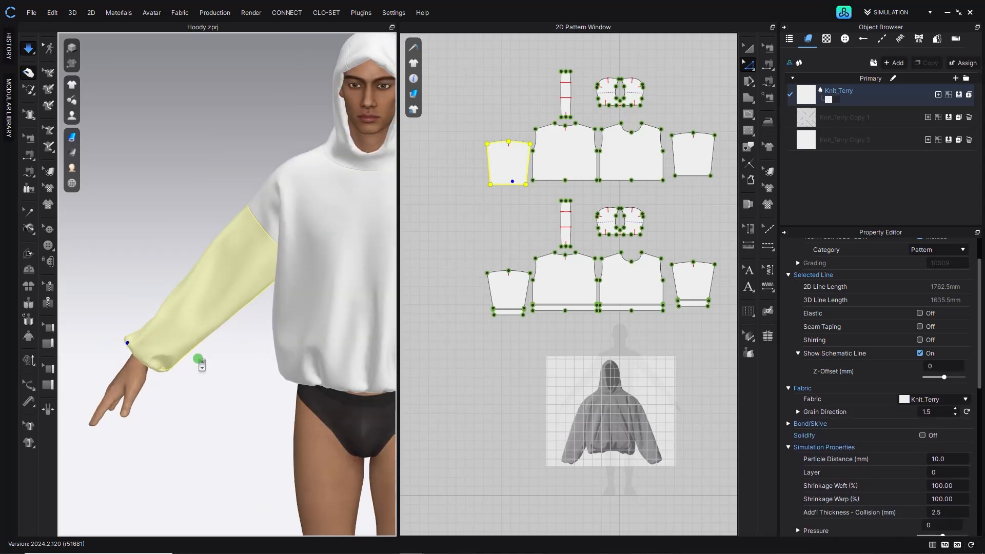
pyautogui.scroll(-2, 199, 361)
pyautogui.moveTo(285, 360); pyautogui.dragTo(176, 368, button='middle')
pyautogui.click(179, 367)
pyautogui.click(316, 383)
pyautogui.moveTo(338, 373); pyautogui.dragTo(290, 348, button='right')
pyautogui.scroll(2, 209, 352)
pyautogui.moveTo(209, 351); pyautogui.dragTo(252, 262, button='middle')
pyautogui.moveTo(251, 237); pyautogui.dragTo(265, 205, button='right')
pyautogui.scroll(-3, 347, 232)
pyautogui.click(156, 220)
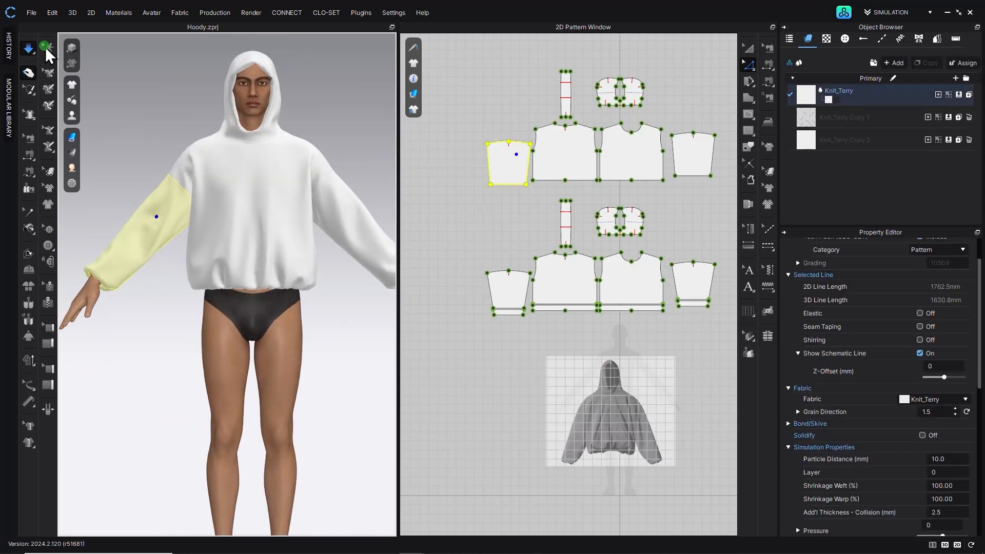
# - Stop simulating and hide the avatar to view the hoodie alone
pyautogui.click(28, 48)
pyautogui.moveTo(71, 115)
pyautogui.click(117, 135)
pyautogui.moveTo(173, 73); pyautogui.dragTo(128, 102, button='right')
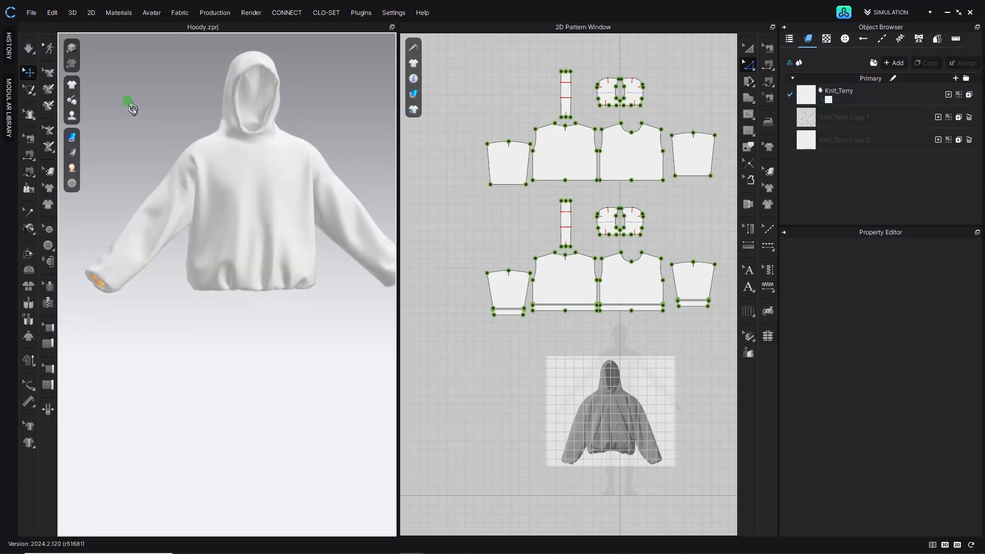
pyautogui.scroll(2, 128, 102)
pyautogui.moveTo(128, 102); pyautogui.dragTo(104, 116, button='middle')
# - Apply the MV2_A_Narrow pose to the avatar with Pose Only (Maintain Avatar Size)
pyautogui.click(843, 10)
pyautogui.doubleClick(473, 230)
pyautogui.click(514, 312)
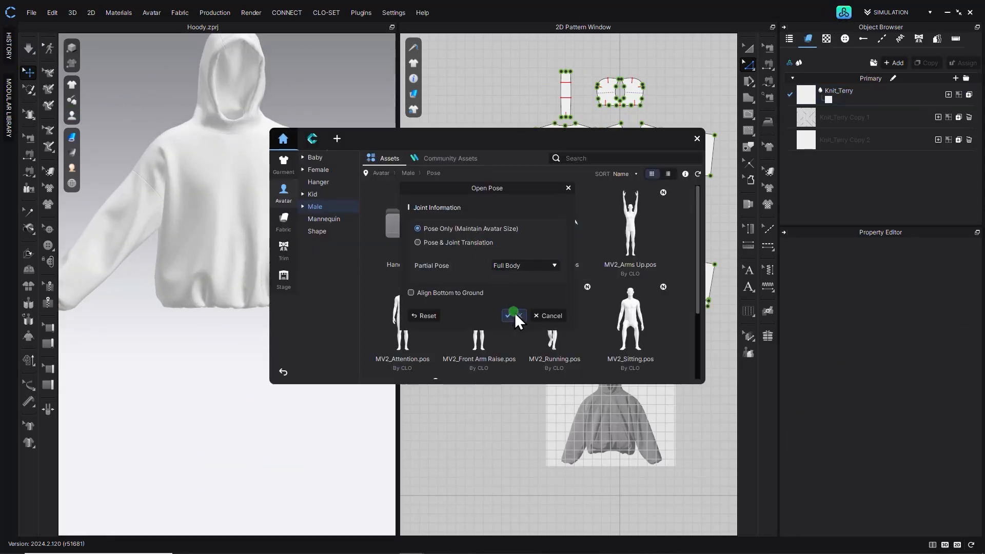
pyautogui.moveTo(230, 363); pyautogui.dragTo(233, 363, button='right')
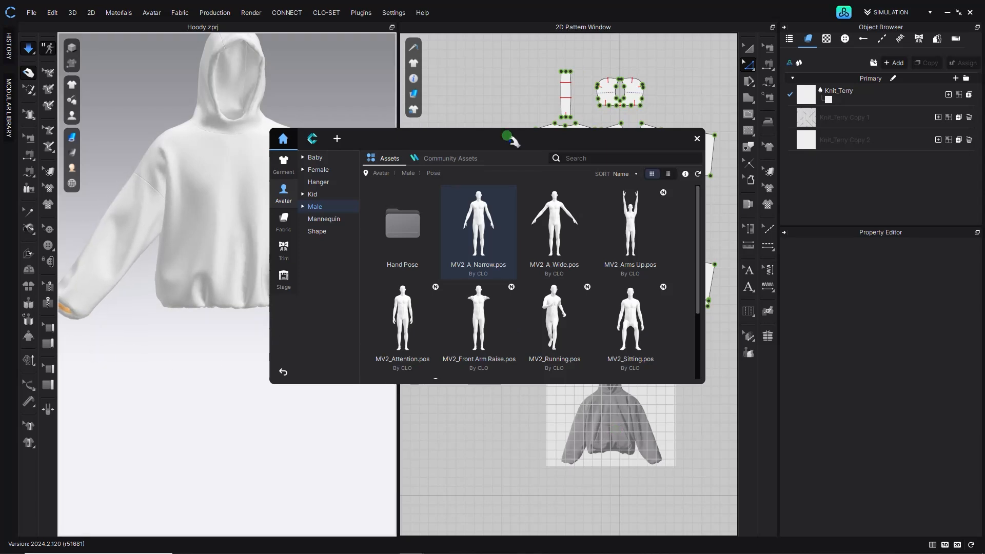
pyautogui.click(698, 138)
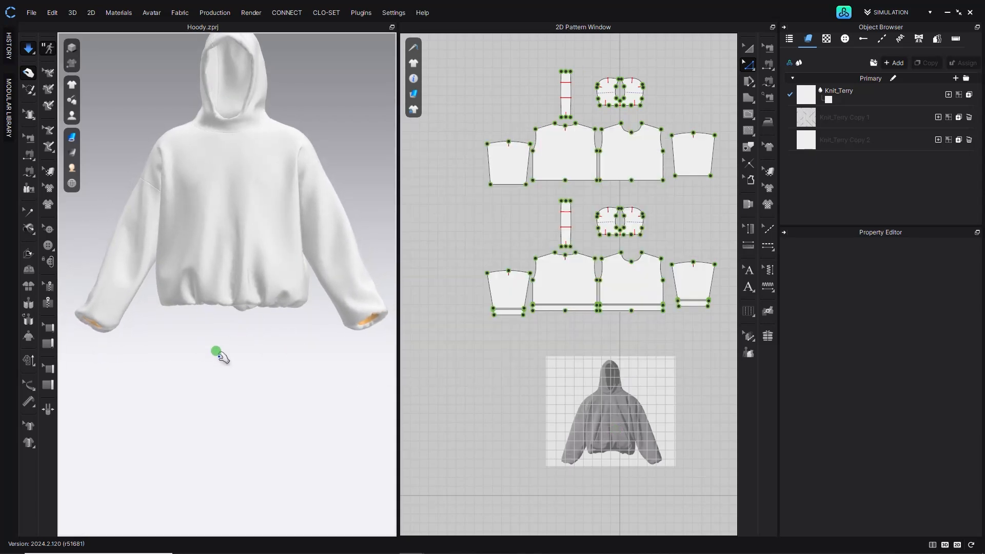
# - Simulate and drag both sleeves to settle them in the new pose
pyautogui.press('space')
pyautogui.moveTo(225, 349); pyautogui.dragTo(222, 356, button='right')
pyautogui.click(101, 241)
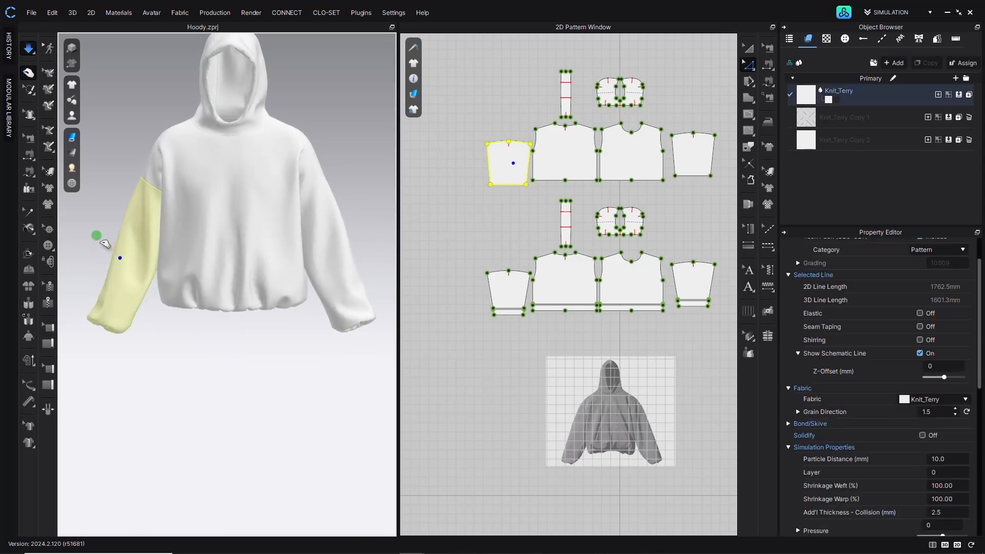
pyautogui.click(351, 232)
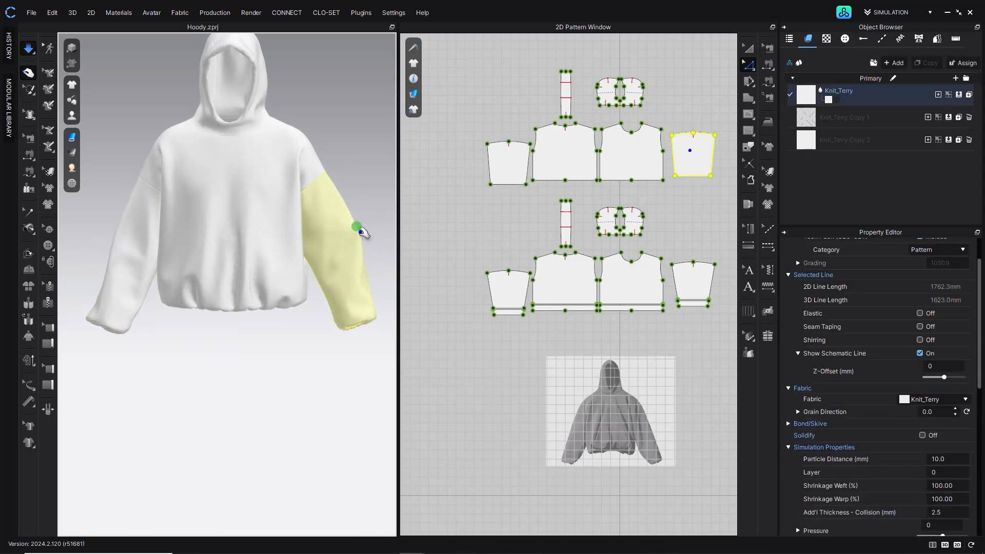
pyautogui.click(97, 319)
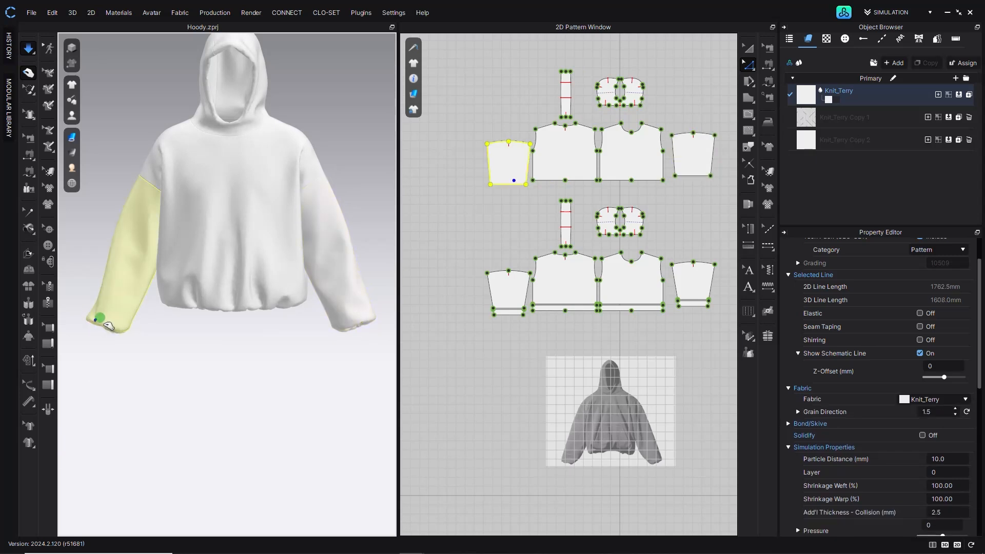
pyautogui.moveTo(94, 314); pyautogui.dragTo(81, 312)
pyautogui.moveTo(308, 318); pyautogui.dragTo(325, 302, button='middle')
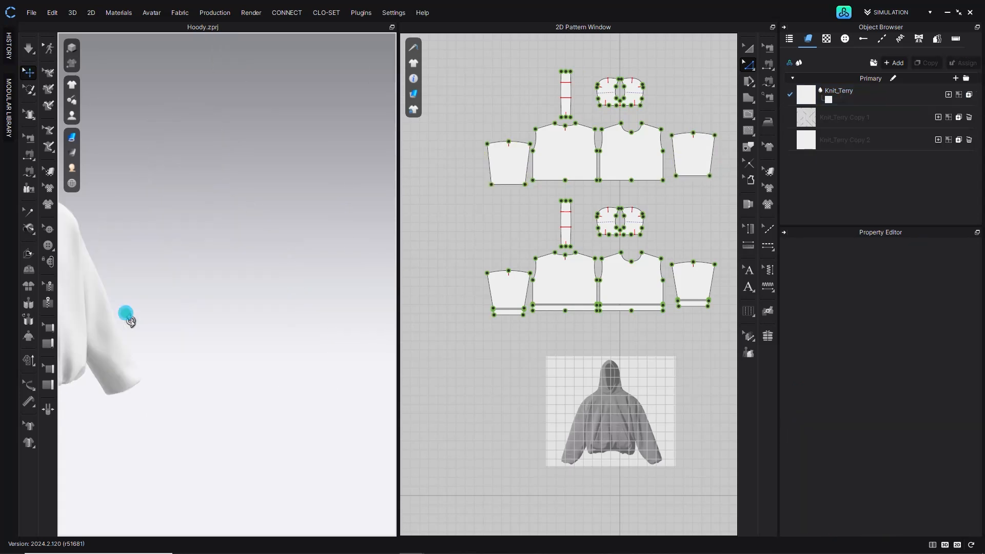
pyautogui.moveTo(294, 292); pyautogui.dragTo(292, 284, button='right')
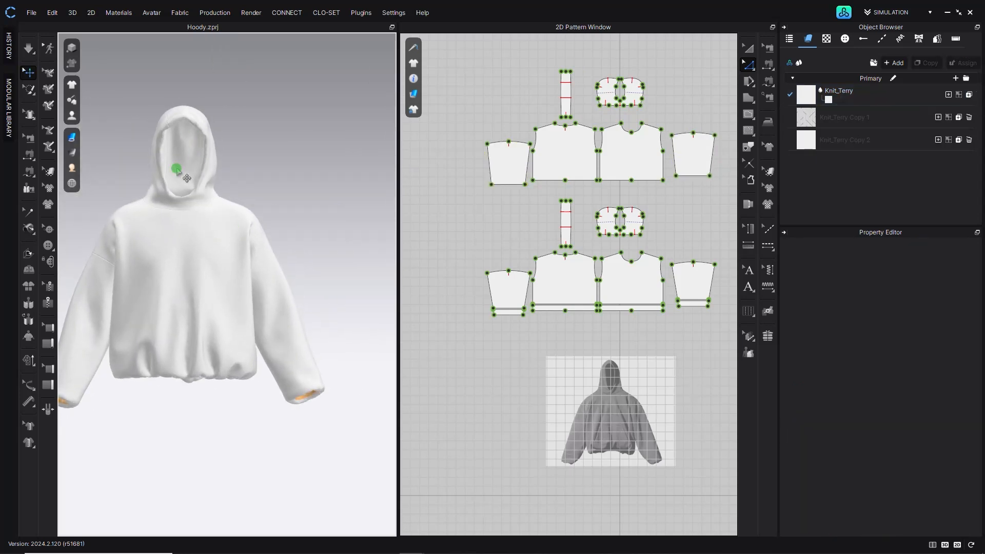
# - Select the inner hood pieces and strip, apply Strengthen to them, and resume simulation
pyautogui.click(748, 50)
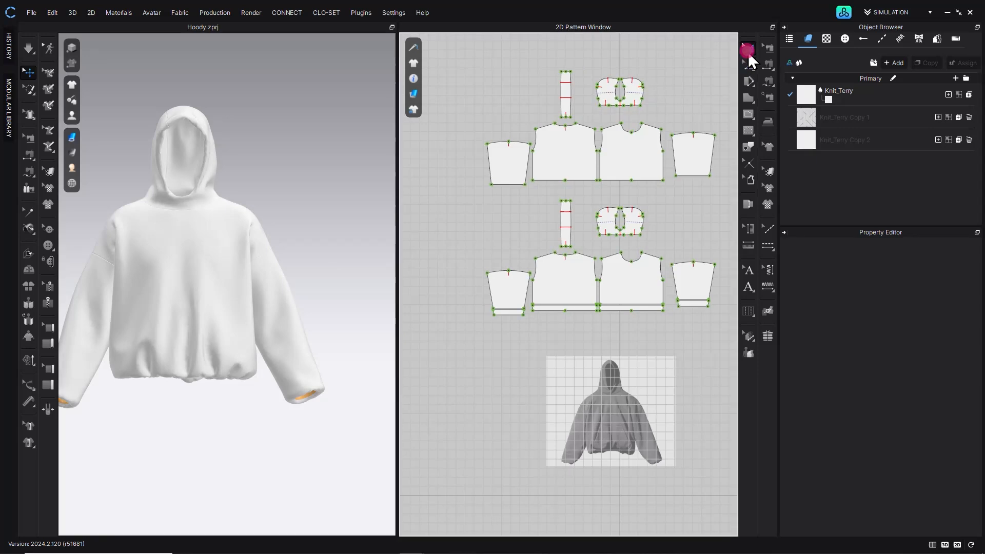
pyautogui.scroll(5, 214, 280)
pyautogui.click(232, 239)
pyautogui.moveTo(246, 220); pyautogui.dragTo(176, 187, button='right')
pyautogui.rightClick(174, 187)
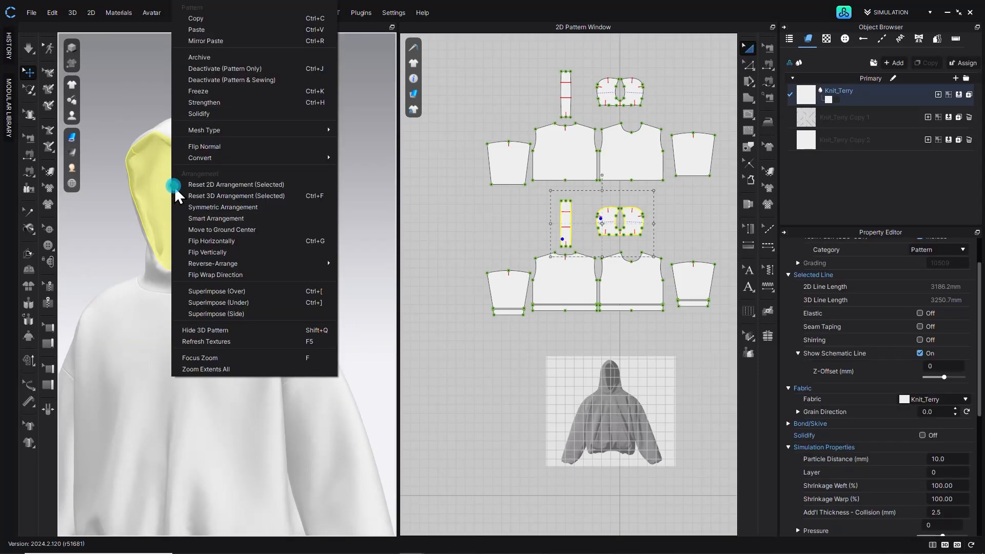
pyautogui.click(223, 100)
pyautogui.click(302, 174)
pyautogui.moveTo(303, 174); pyautogui.dragTo(359, 177, button='right')
pyautogui.click(29, 48)
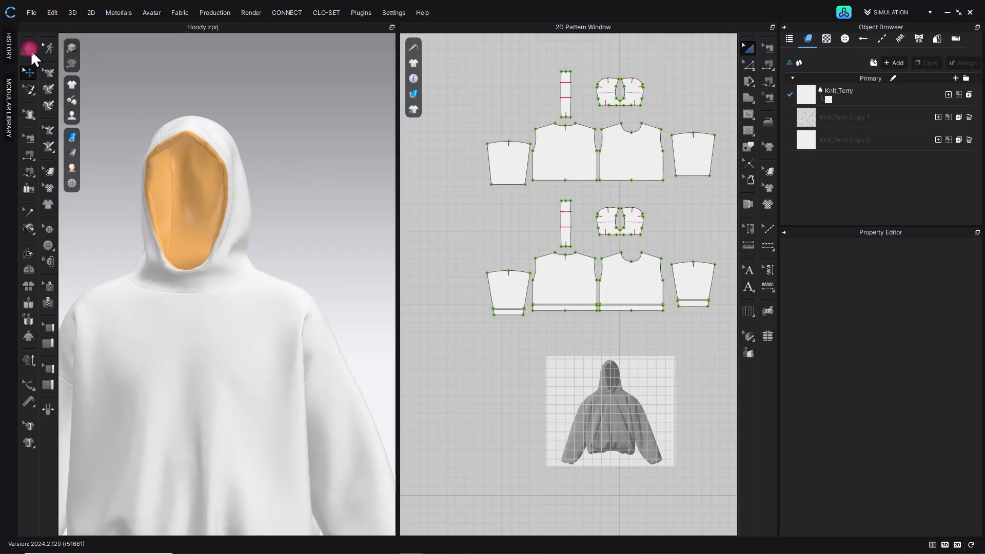
# - Select the inner hood pieces and set their Shrinkage Weft and Warp to 97%
pyautogui.moveTo(250, 183); pyautogui.dragTo(219, 160, button='right')
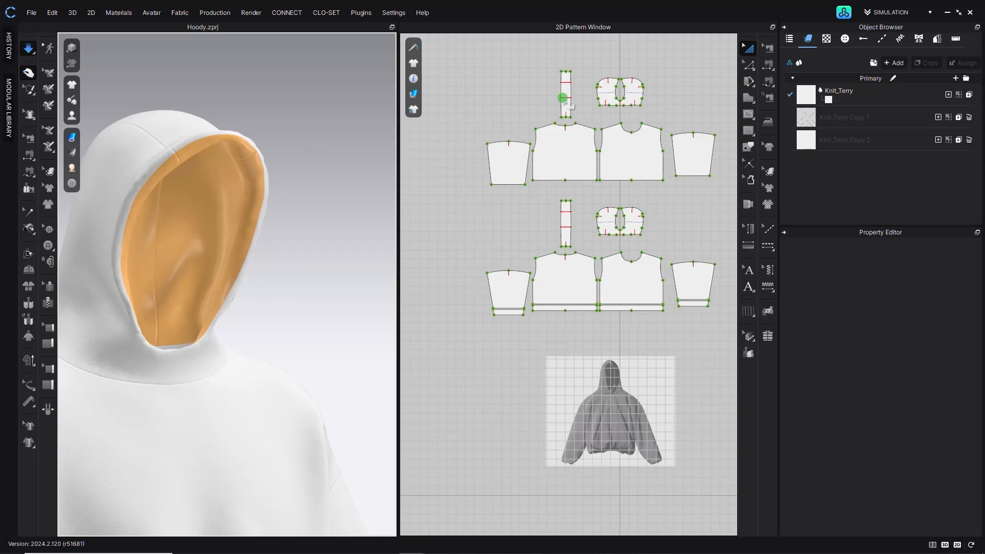
pyautogui.click(611, 218)
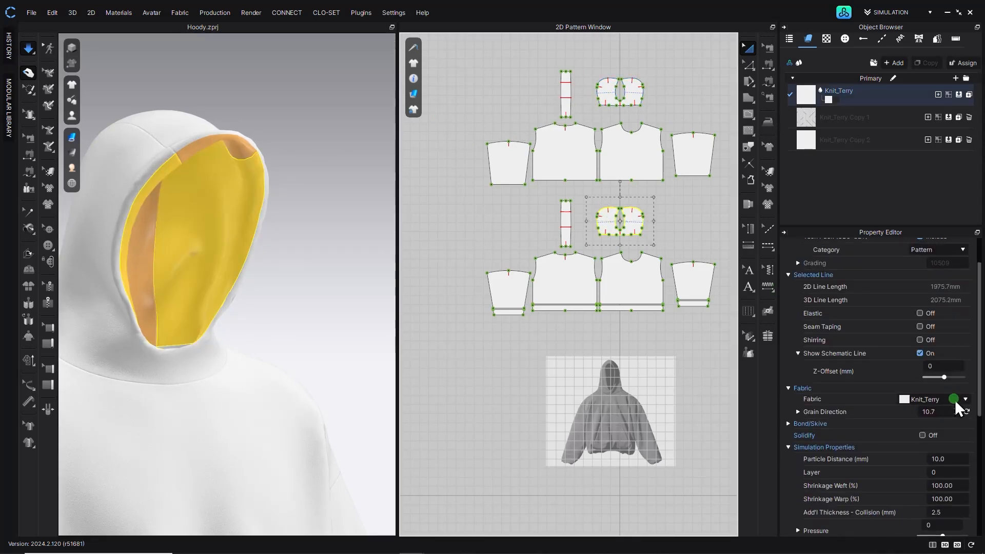
pyautogui.doubleClick(963, 484)
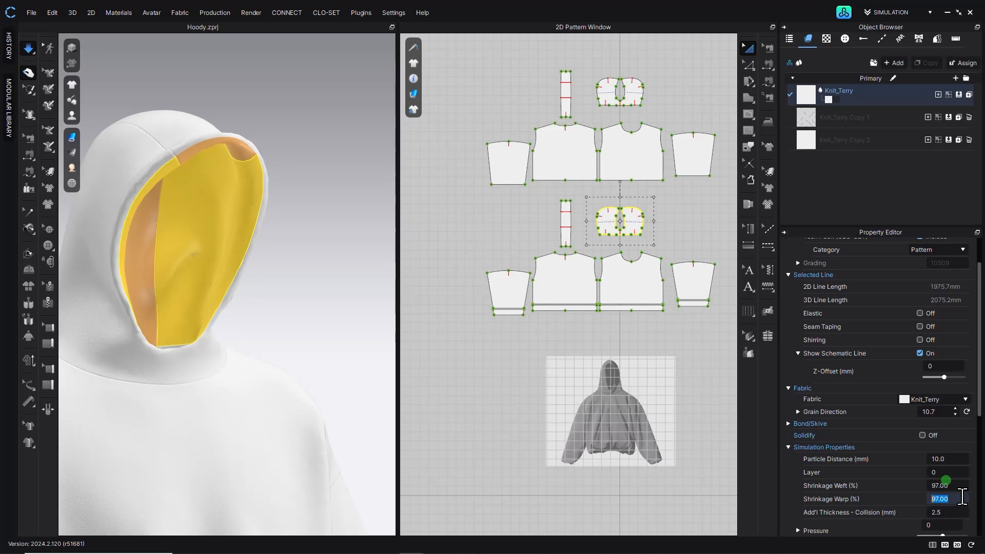
pyautogui.moveTo(290, 211); pyautogui.dragTo(268, 154, button='right')
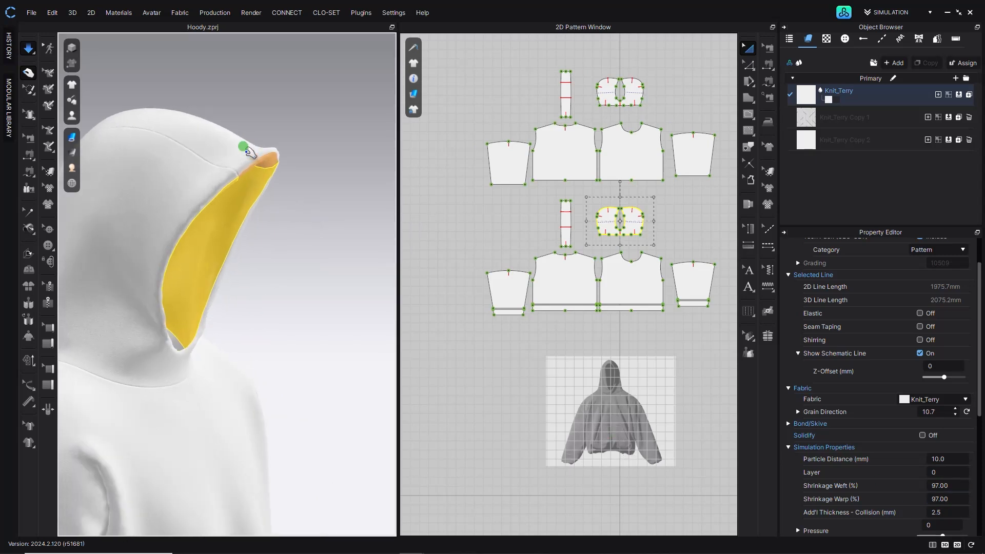
# - Select the inner hood pieces and set their Shrinkage Weft and Warp to 90%
pyautogui.click(270, 133)
pyautogui.moveTo(271, 112); pyautogui.dragTo(251, 175, button='right')
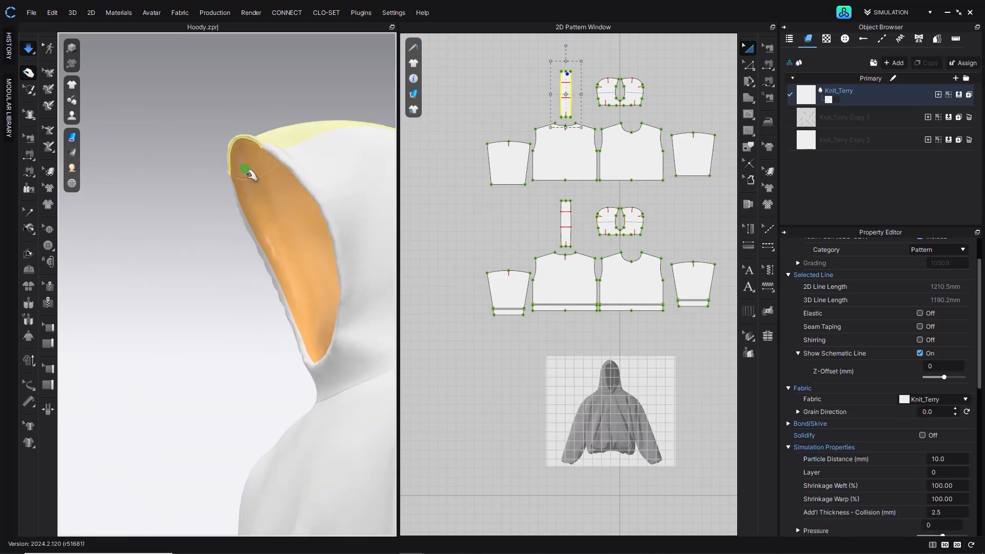
pyautogui.click(281, 194)
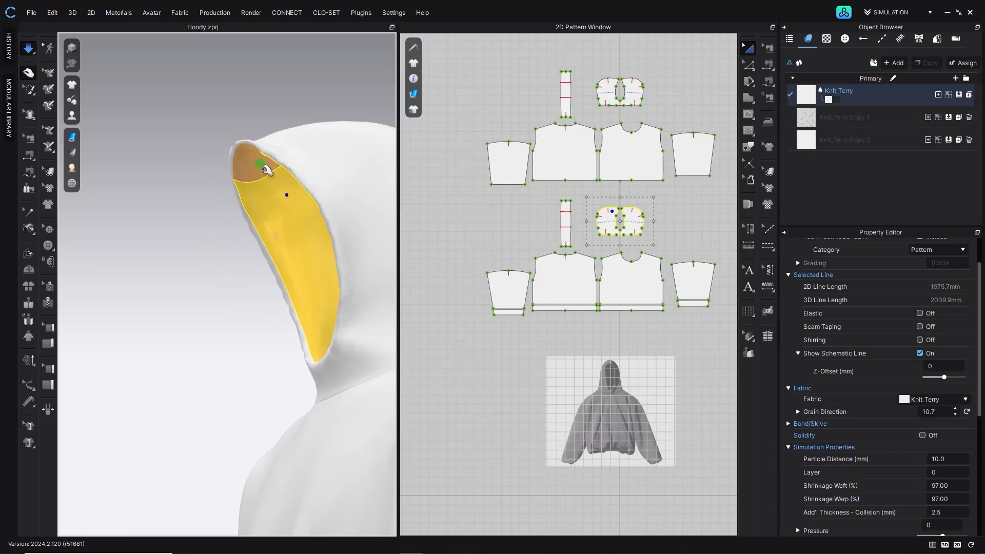
pyautogui.click(286, 155)
pyautogui.moveTo(260, 203); pyautogui.dragTo(264, 255, button='right')
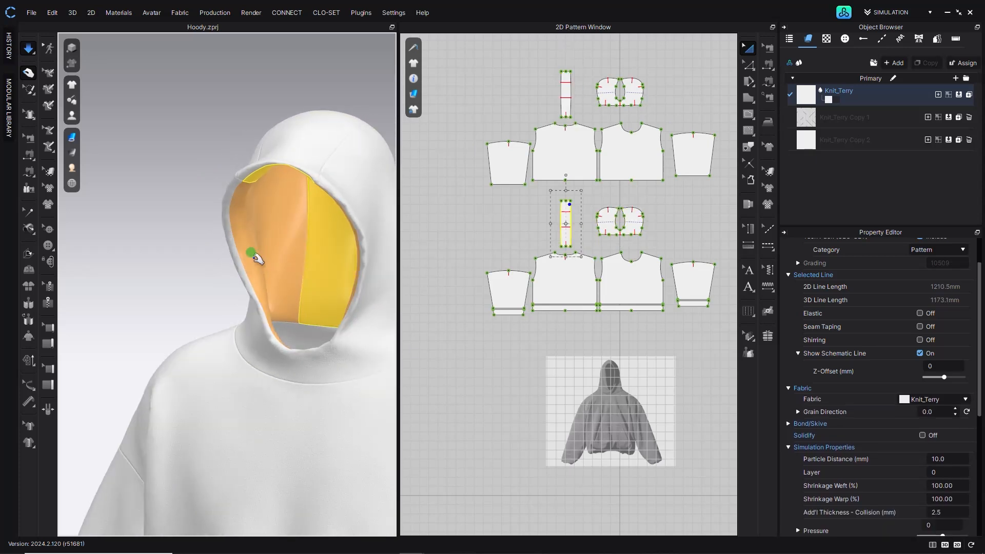
pyautogui.click(267, 243)
pyautogui.click(243, 260)
pyautogui.click(255, 181)
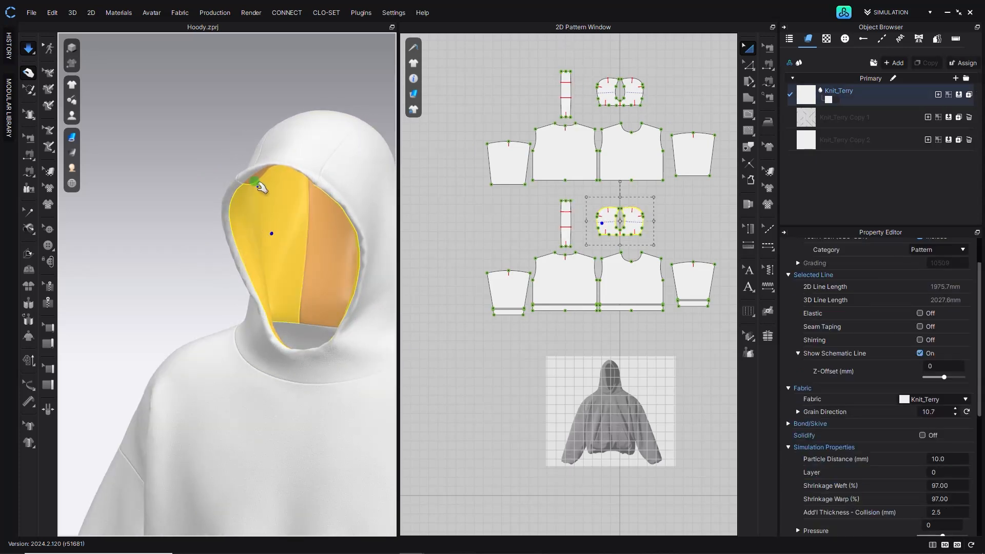
pyautogui.keyDown('shift'); pyautogui.click(290, 184); pyautogui.keyUp('shift')
pyautogui.click(958, 497)
pyautogui.write('90')
pyautogui.press('Return')
pyautogui.write('90')
pyautogui.press('Return')
# - Drag the hood to settle it during simulation, then stop simulating and view the hoodie from the front
pyautogui.moveTo(214, 180)
pyautogui.mouseDown(button='right')
pyautogui.moveTo(352, 198)
pyautogui.moveTo(228, 176)
pyautogui.mouseUp(button='right')
pyautogui.click(352, 198)
pyautogui.press('space')
pyautogui.scroll(-5, 288, 275)
pyautogui.moveTo(288, 275); pyautogui.dragTo(226, 291, button='right')
pyautogui.press('2')
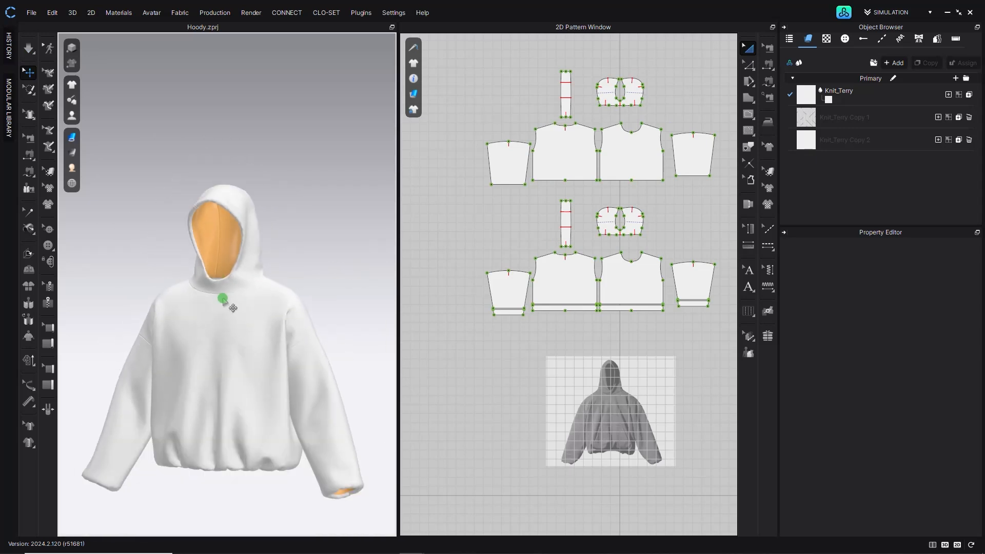
# - Select all patterns and open their Particle Distance for editing
pyautogui.scroll(-3, 470, 211)
pyautogui.hotkey('ctrl', 'a')
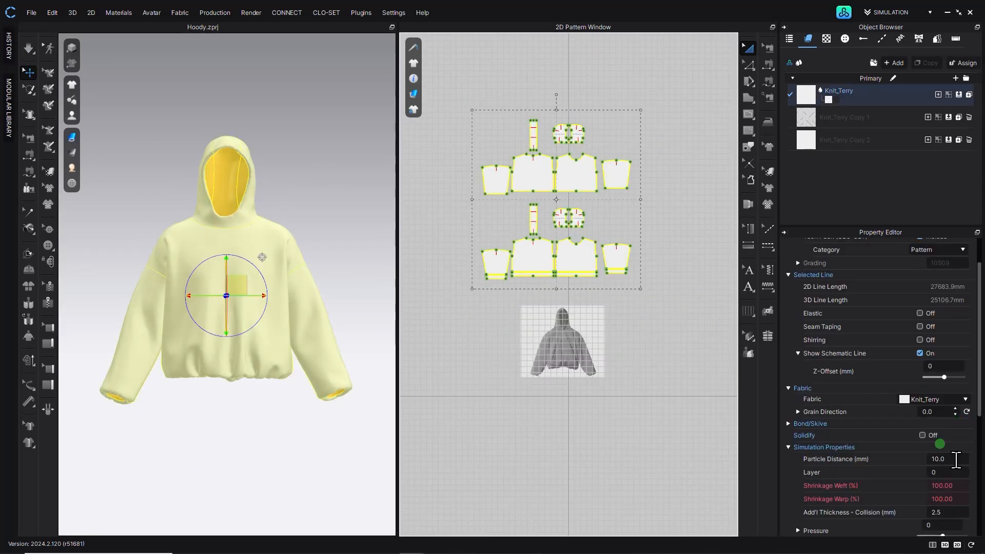
pyautogui.click(958, 459)
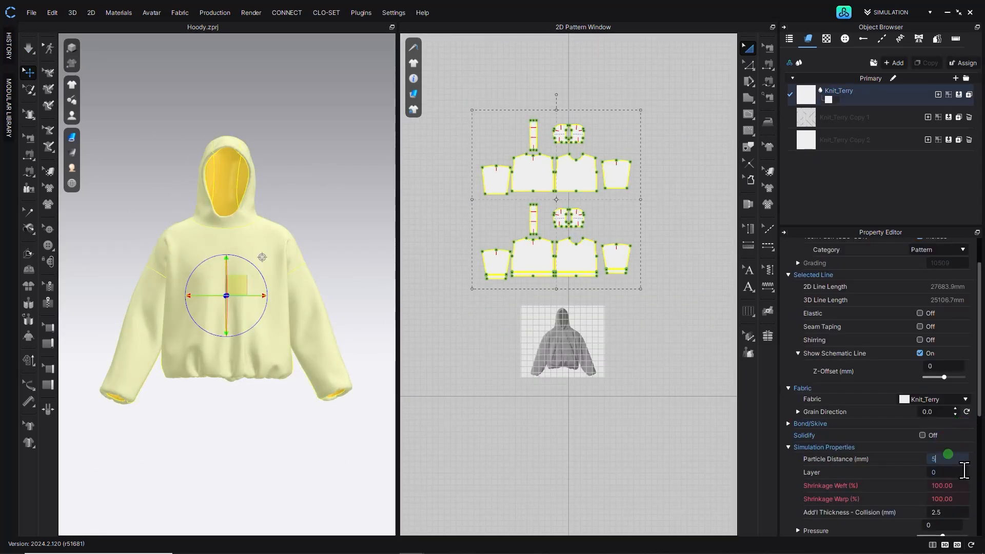
pyautogui.click(334, 217)
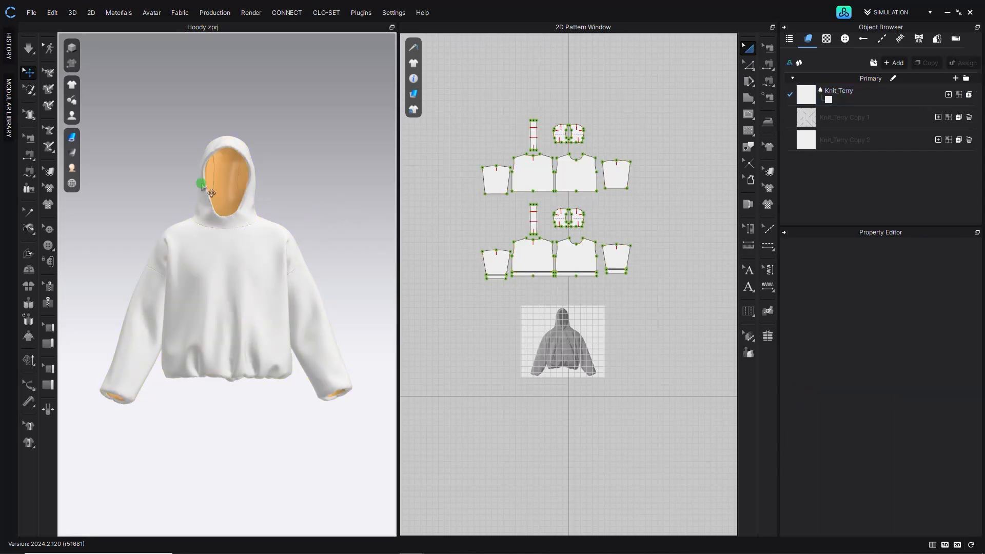
# - Orbit around the simulated hoodie to inspect its overall fit
pyautogui.click(28, 48)
pyautogui.moveTo(246, 392)
pyautogui.mouseDown(button='right')
pyautogui.moveTo(330, 392)
pyautogui.moveTo(262, 393)
pyautogui.mouseUp(button='right')
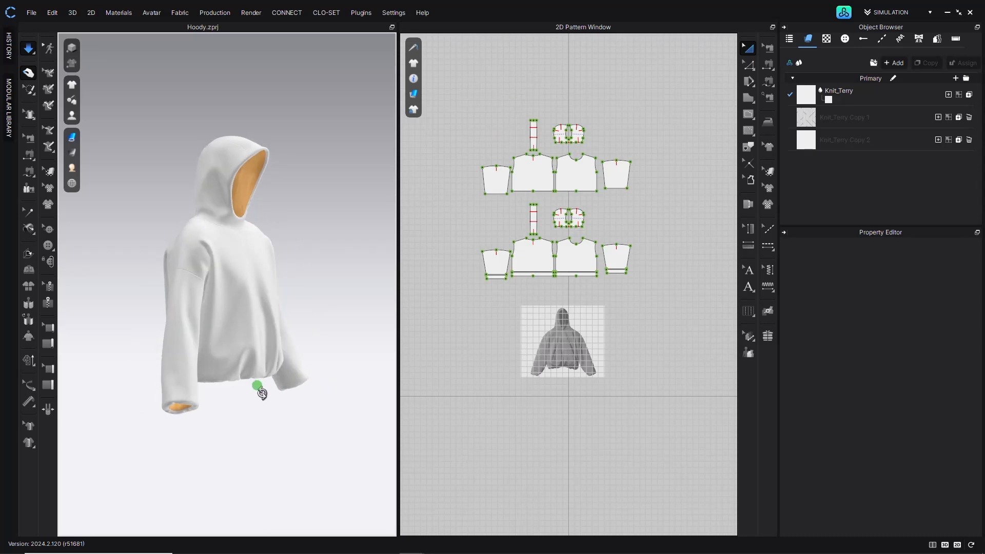
pyautogui.scroll(3, 244, 318)
pyautogui.moveTo(244, 319); pyautogui.dragTo(364, 304, button='right')
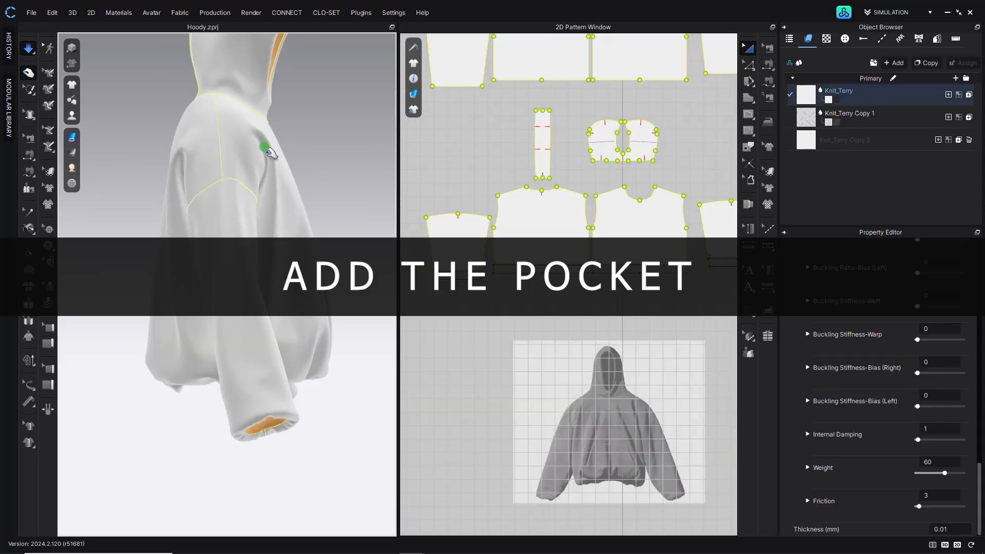
pyautogui.moveTo(277, 299); pyautogui.dragTo(190, 302, button='right')
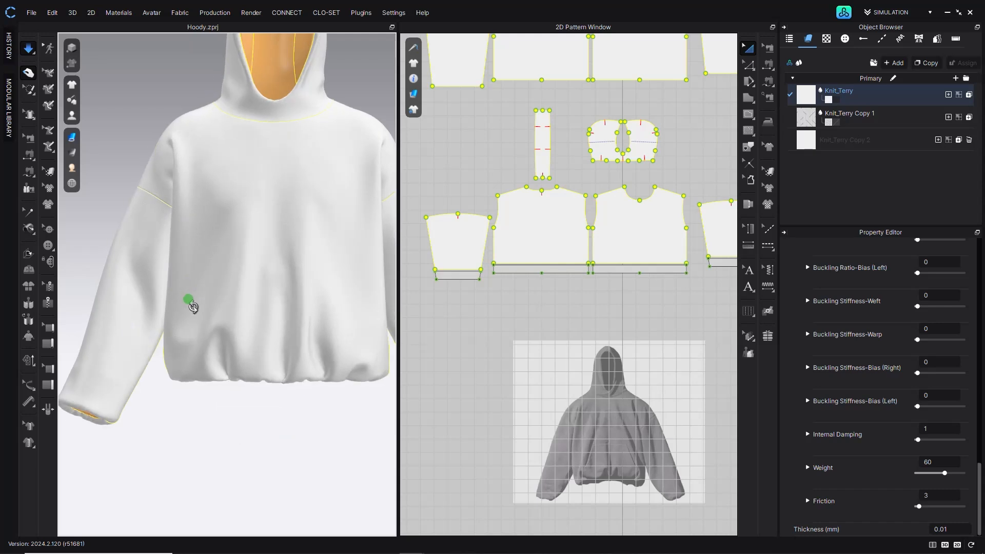
pyautogui.moveTo(252, 255); pyautogui.dragTo(228, 334, button='middle')
pyautogui.moveTo(221, 334); pyautogui.dragTo(224, 330, button='right')
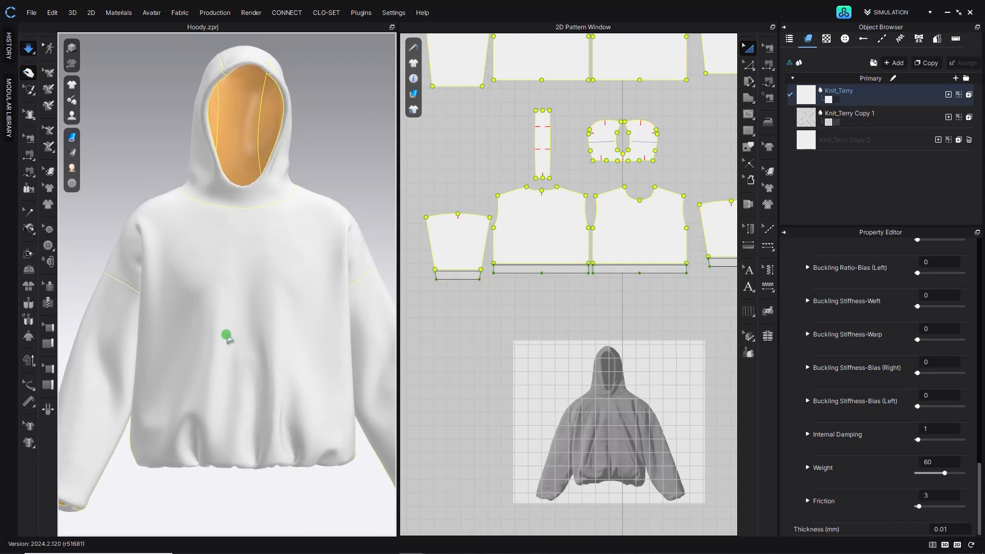
pyautogui.click(349, 156)
pyautogui.press('space')
# - Trace a pocket polygon over the kangaroo pocket shown on the reference image
pyautogui.scroll(-4, 295, 229)
pyautogui.moveTo(302, 214); pyautogui.dragTo(289, 204, button='right')
pyautogui.click(749, 52)
pyautogui.click(645, 172)
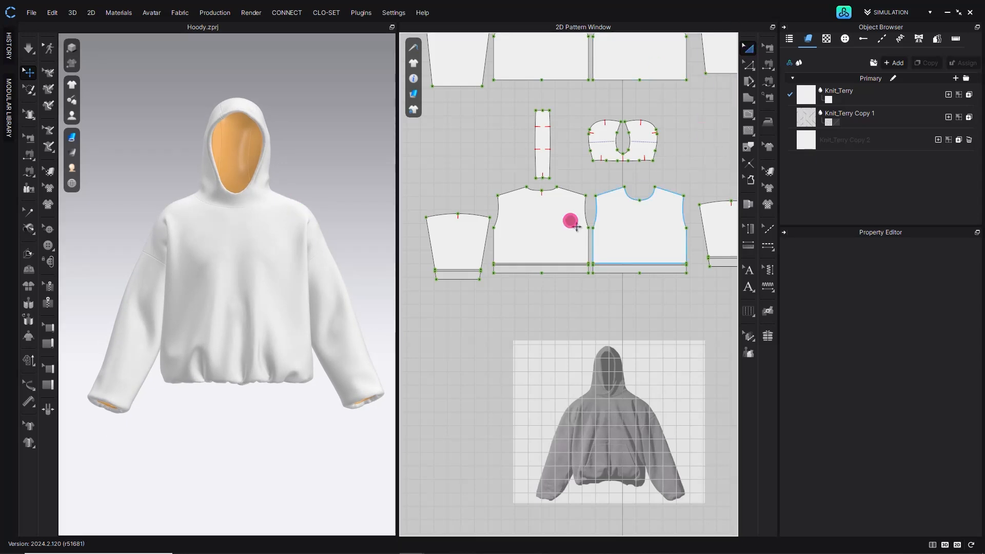
pyautogui.scroll(5, 616, 447)
pyautogui.moveTo(605, 455); pyautogui.dragTo(611, 334, button='middle')
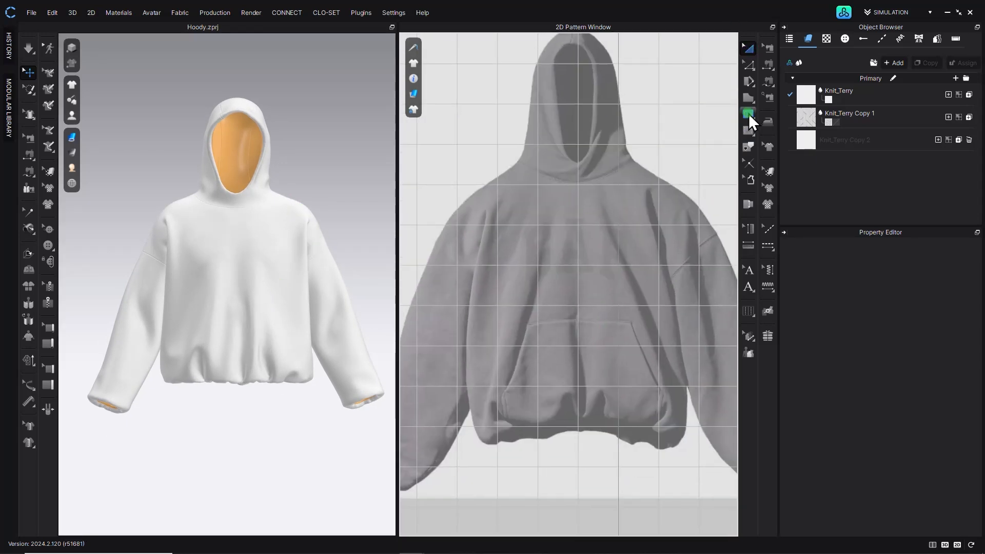
pyautogui.click(748, 99)
pyautogui.click(530, 324)
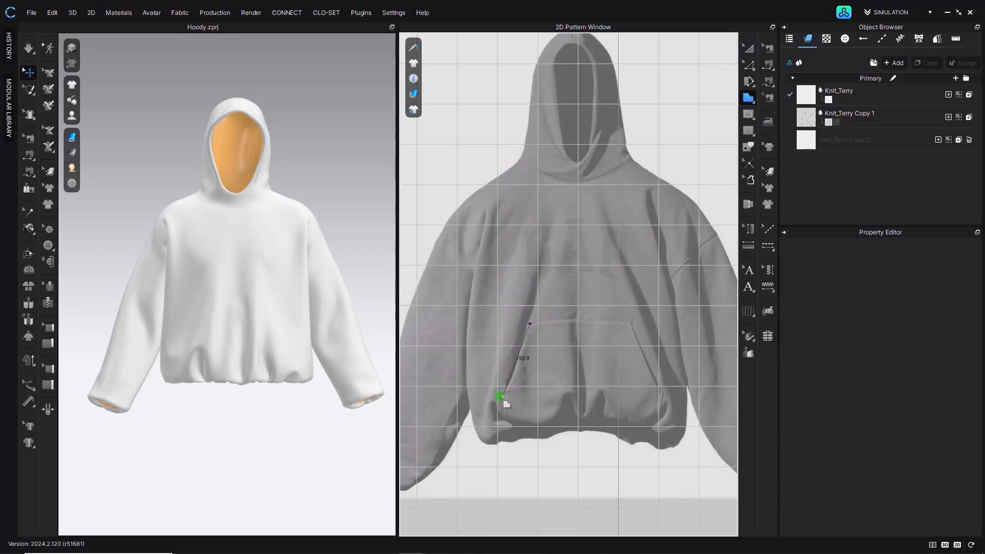
pyautogui.click(581, 432)
pyautogui.click(580, 319)
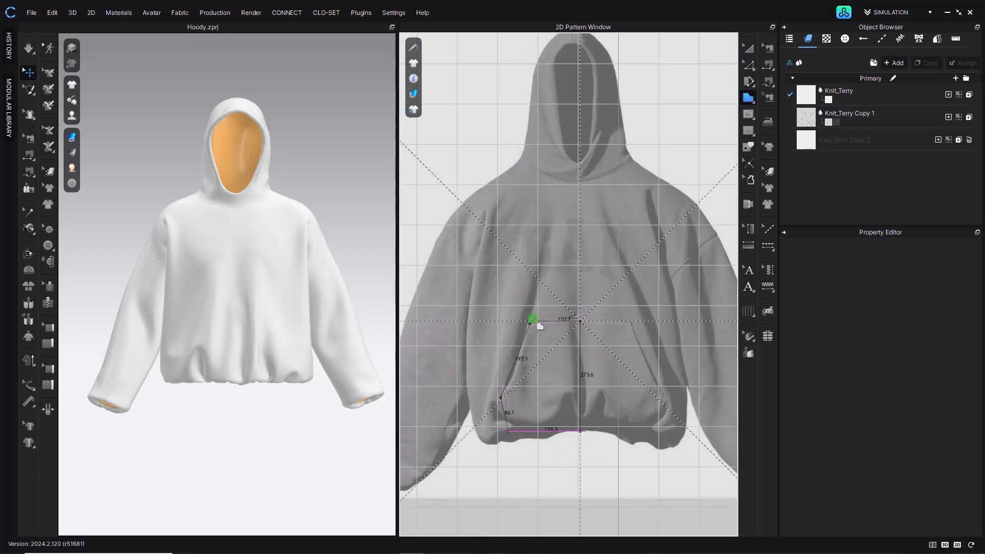
pyautogui.click(532, 322)
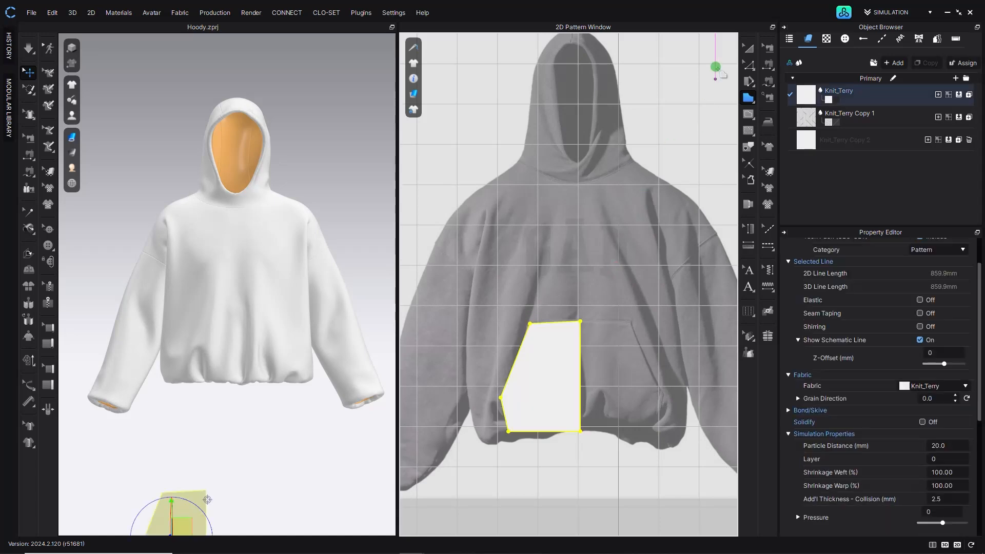
# - Make the pocket's top-right corner a perpendicular pattern corner
pyautogui.click(748, 65)
pyautogui.click(530, 325)
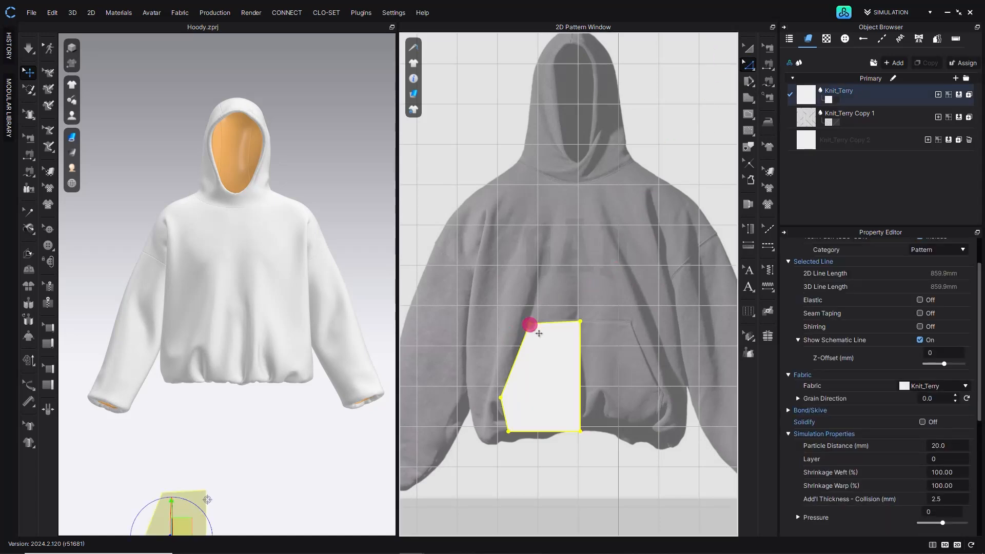
pyautogui.rightClick(578, 322)
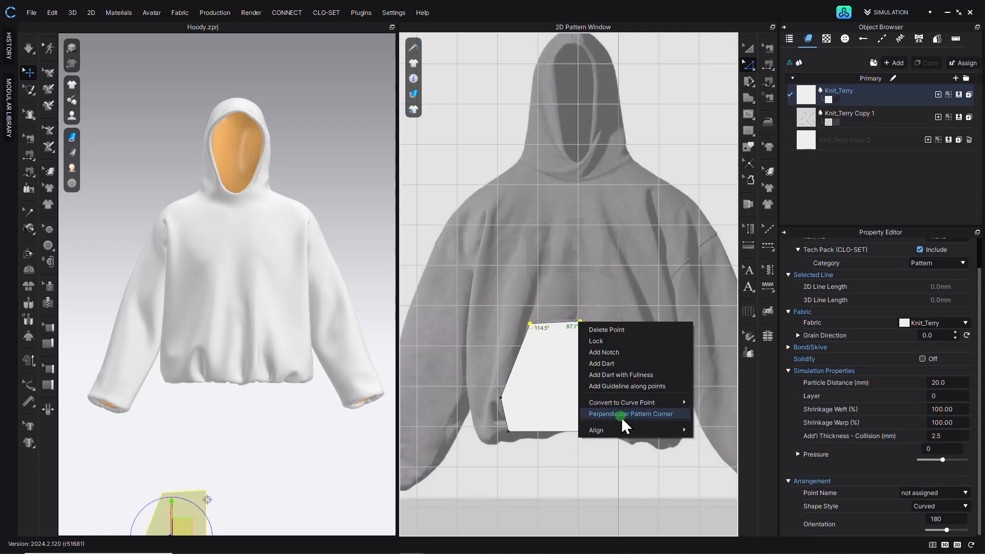
pyautogui.moveTo(624, 429)
pyautogui.click(714, 452)
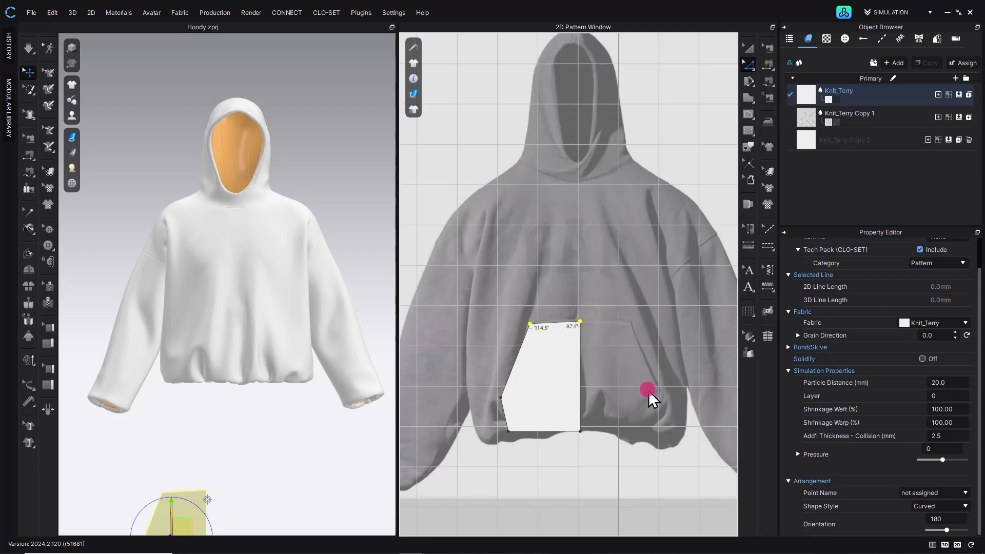
# - Move the pocket pattern up beside the front body pattern
pyautogui.click(748, 48)
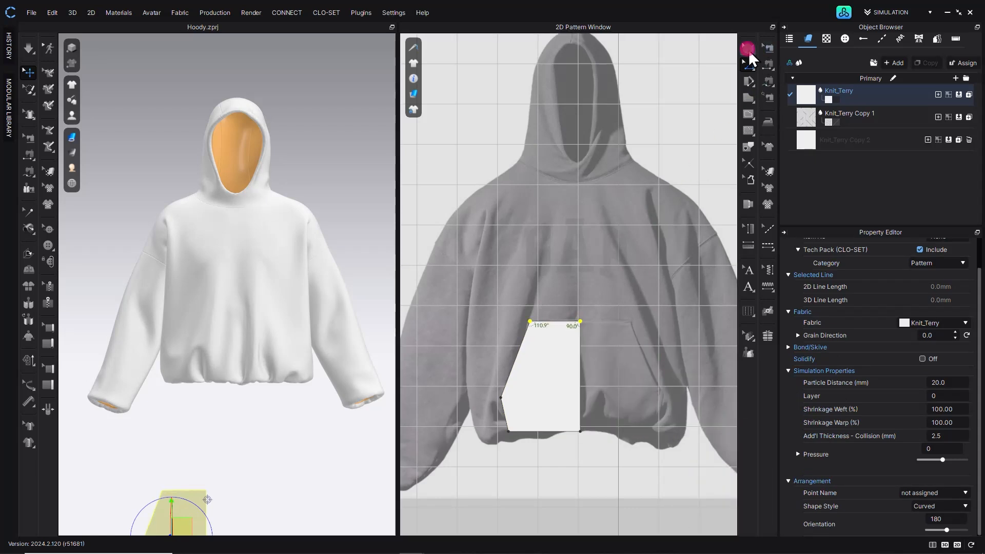
pyautogui.scroll(-6, 571, 328)
pyautogui.moveTo(568, 364); pyautogui.dragTo(590, 96)
pyautogui.click(263, 300)
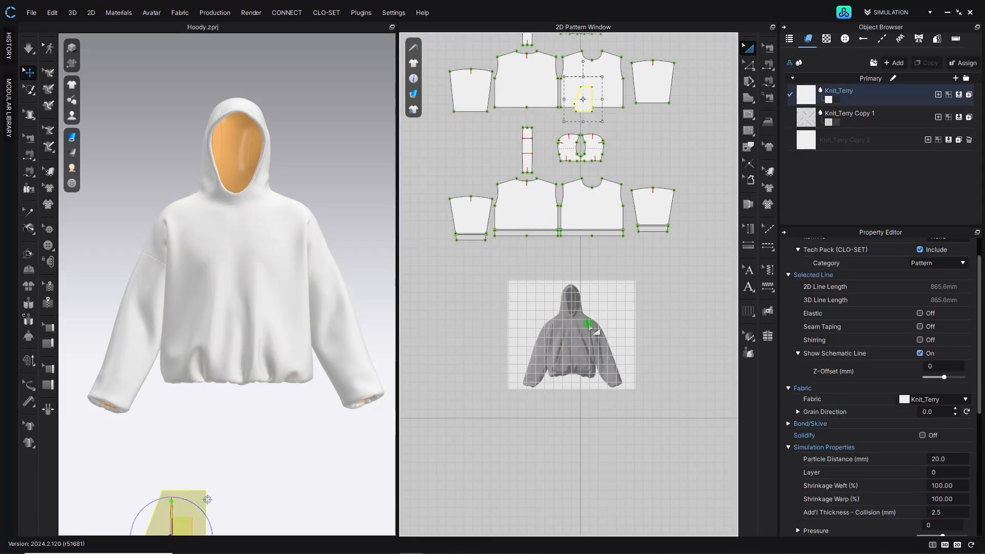
pyautogui.scroll(5, 589, 98)
pyautogui.moveTo(543, 260); pyautogui.dragTo(662, 343)
# - Clone the pocket as an internal shape placed at the front body's hem
pyautogui.rightClick(663, 343)
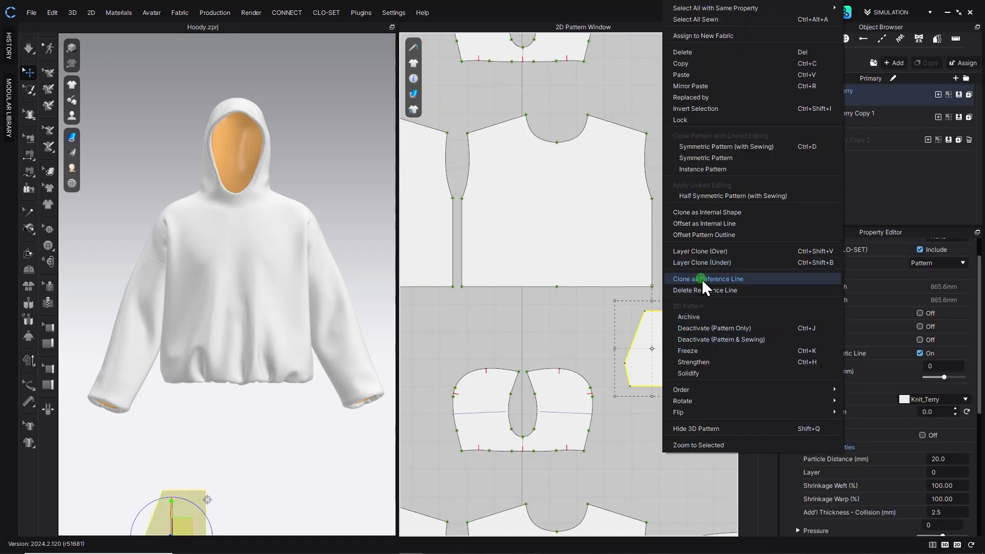
pyautogui.click(692, 212)
pyautogui.click(527, 249)
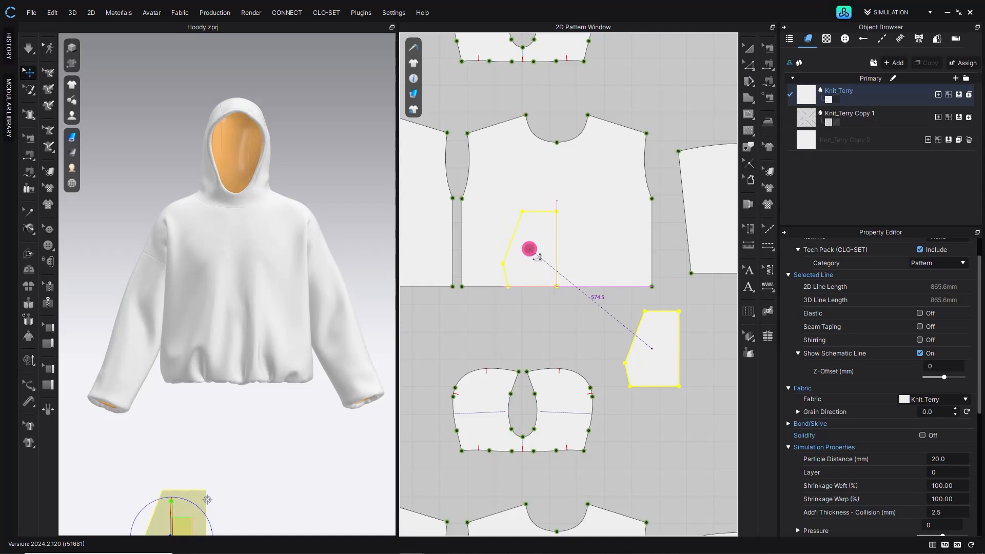
pyautogui.click(563, 318)
# - Divide the internal shape's points at its bottom-right and top-right corners
pyautogui.click(749, 64)
pyautogui.click(556, 244)
pyautogui.rightClick(556, 244)
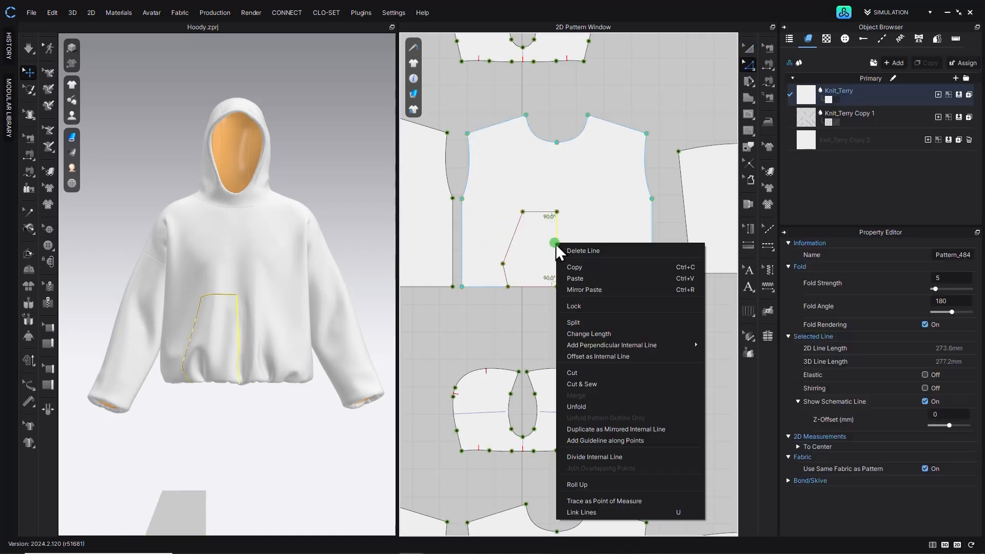
pyautogui.click(542, 382)
pyautogui.click(556, 289)
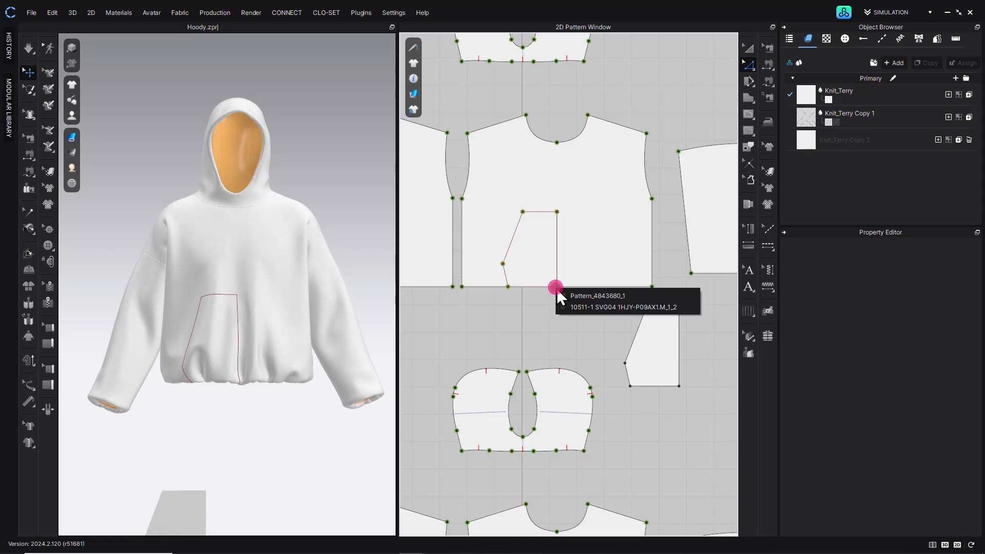
pyautogui.click(572, 295)
pyautogui.rightClick(566, 296)
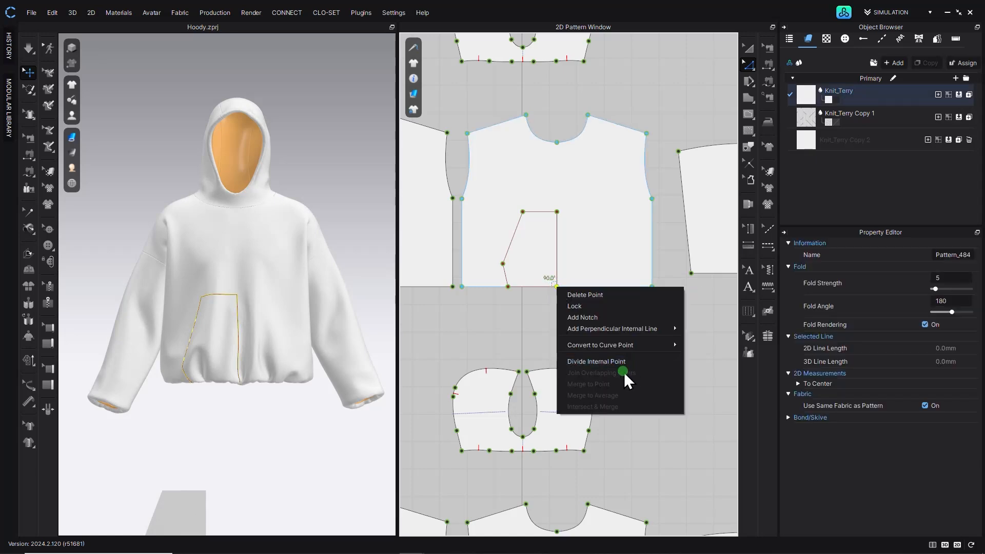
pyautogui.click(603, 361)
pyautogui.click(556, 212)
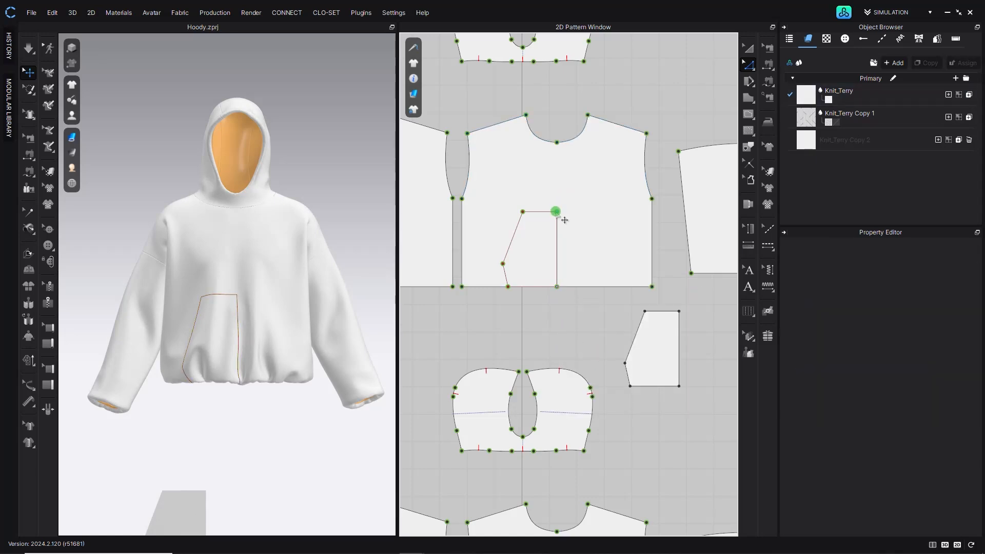
pyautogui.rightClick(556, 212)
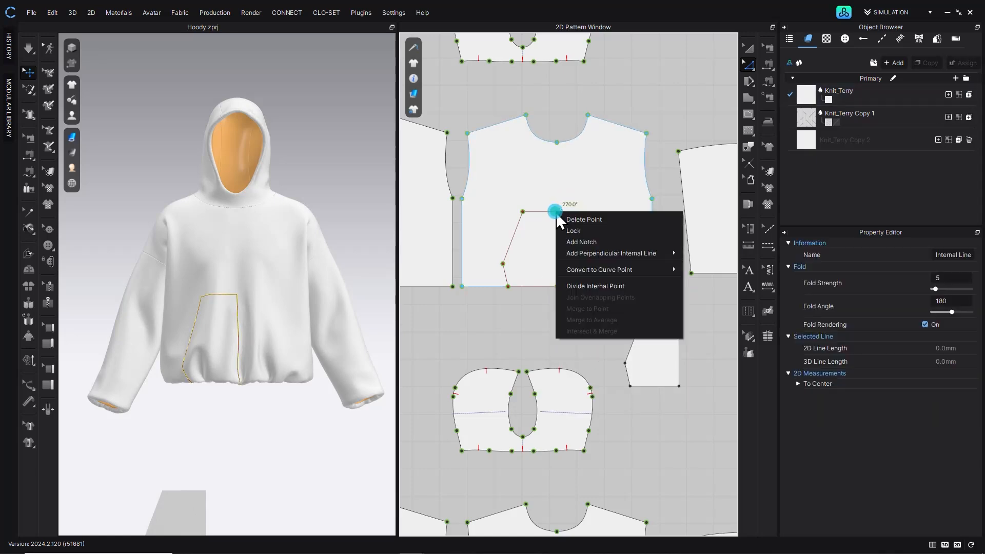
pyautogui.click(606, 285)
# - Delete the internal shape's right edge, keeping the pocket opening line
pyautogui.click(546, 315)
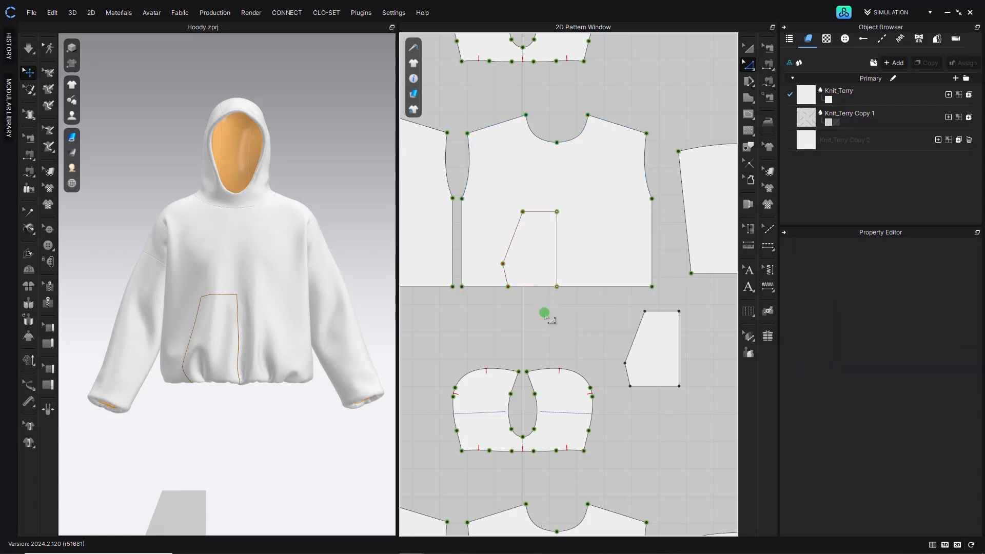
pyautogui.click(557, 266)
pyautogui.rightClick(556, 286)
pyautogui.click(570, 291)
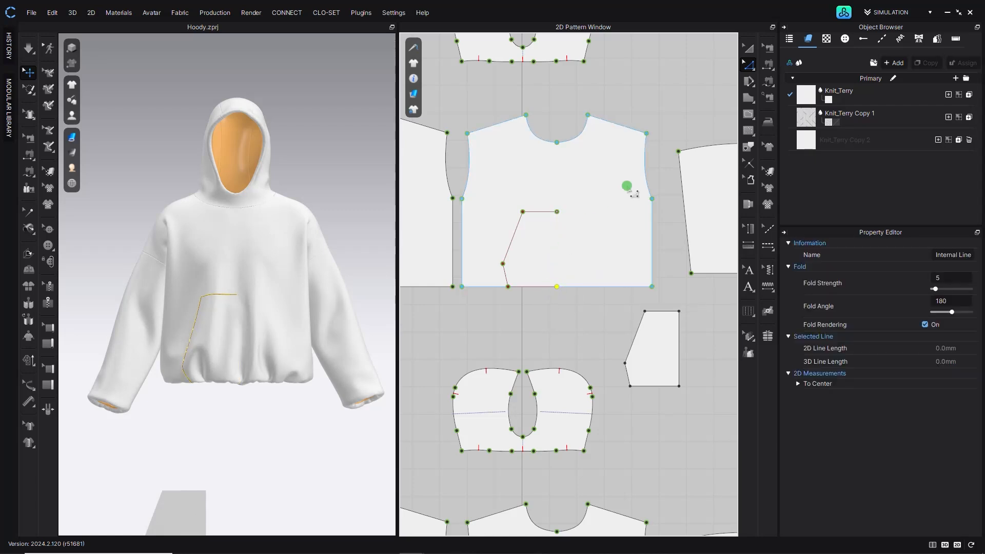
# - Select the pocket opening line and compare it with the pocket on the reference image
pyautogui.click(749, 48)
pyautogui.click(505, 245)
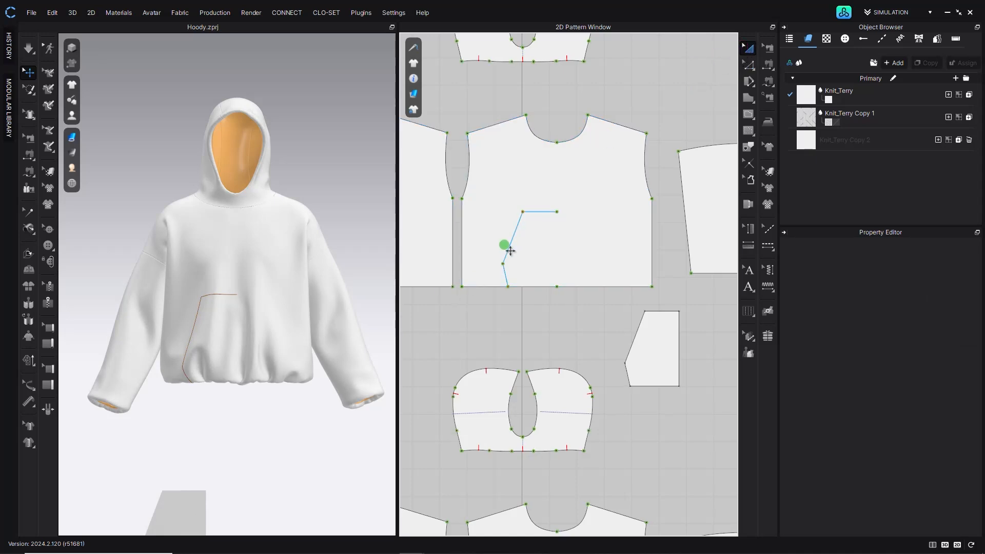
pyautogui.click(505, 246)
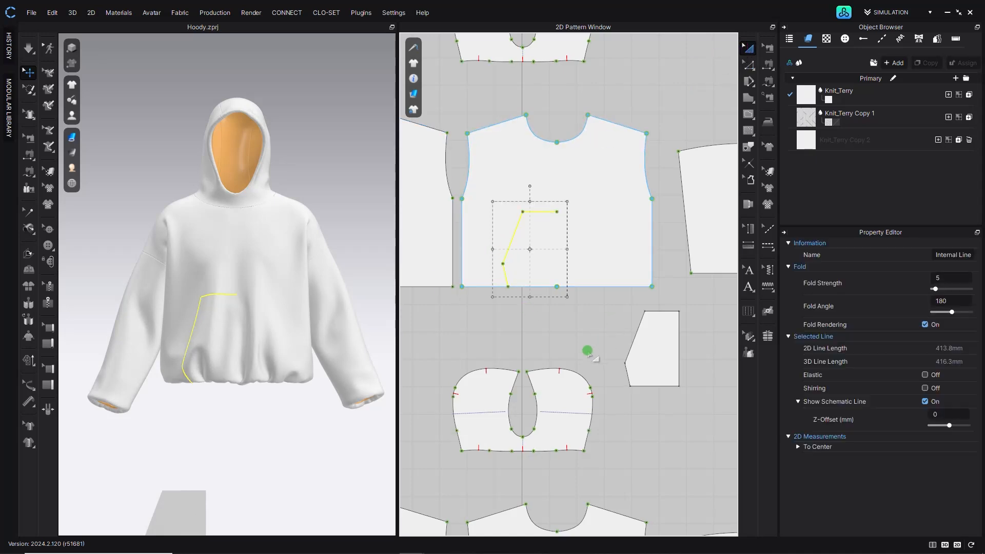
pyautogui.scroll(-5, 589, 347)
pyautogui.scroll(10, 513, 307)
pyautogui.scroll(-5, 512, 307)
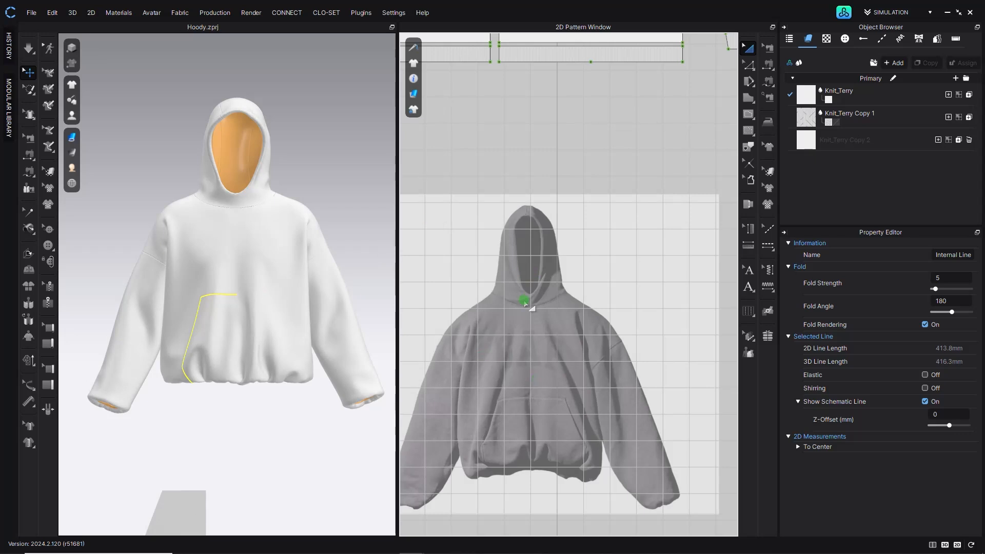
pyautogui.moveTo(648, 128); pyautogui.dragTo(647, 398, button='middle')
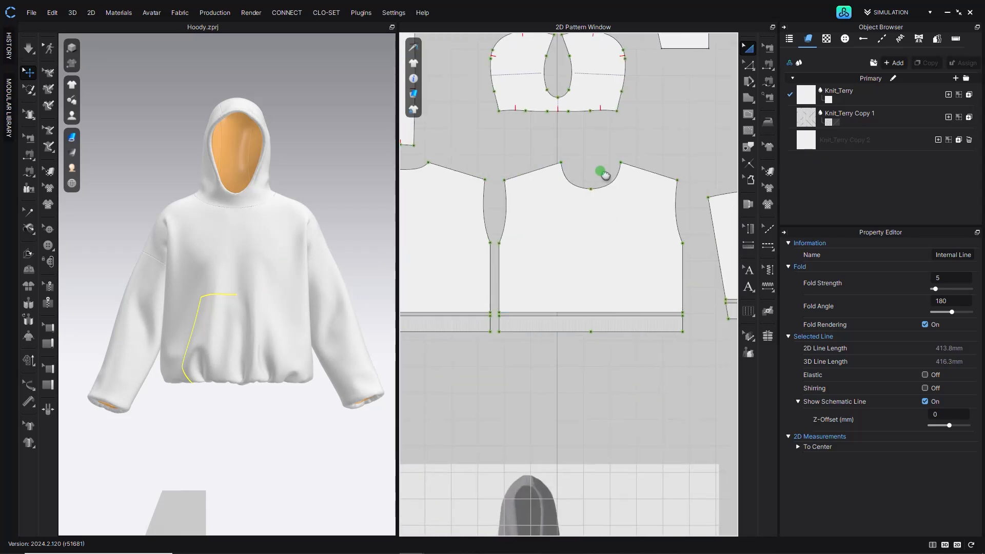
pyautogui.moveTo(603, 174); pyautogui.dragTo(600, 426, button='middle')
pyautogui.moveTo(592, 251); pyautogui.dragTo(593, 295, button='middle')
pyautogui.scroll(2, 595, 252)
pyautogui.click(749, 66)
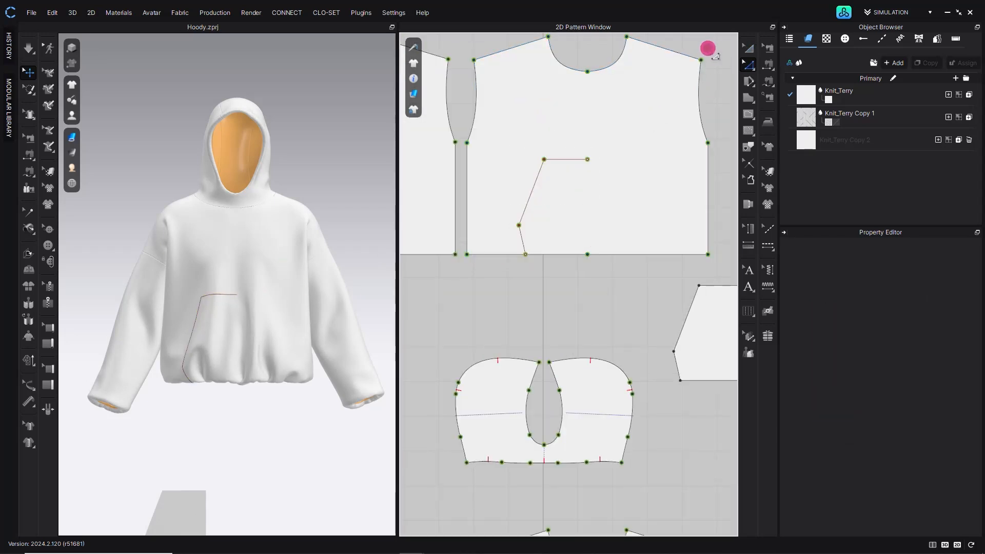
# - Copy the pocket opening line and mirror-paste it onto the right side of the front body
pyautogui.moveTo(565, 159); pyautogui.dragTo(575, 179)
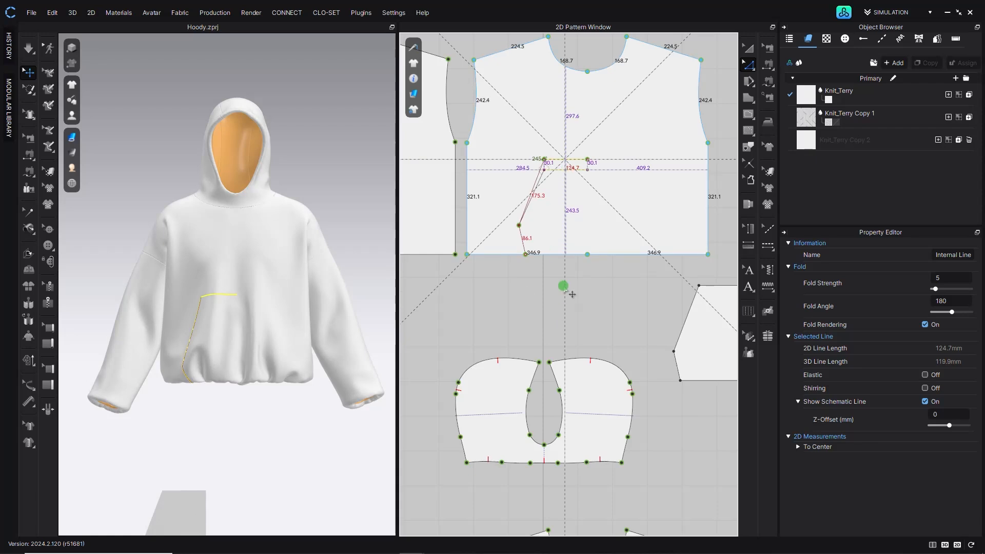
pyautogui.click(545, 283)
pyautogui.click(562, 169)
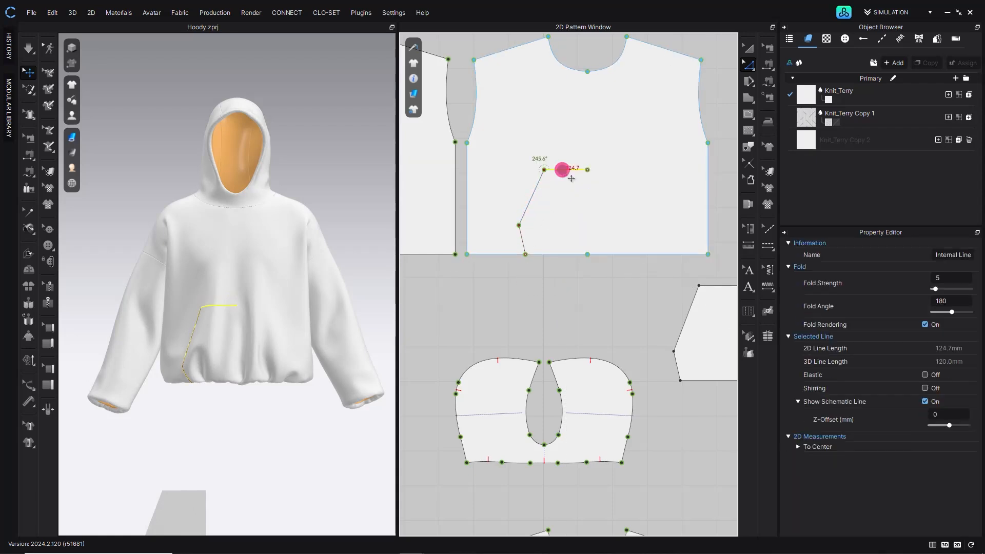
pyautogui.press('z')
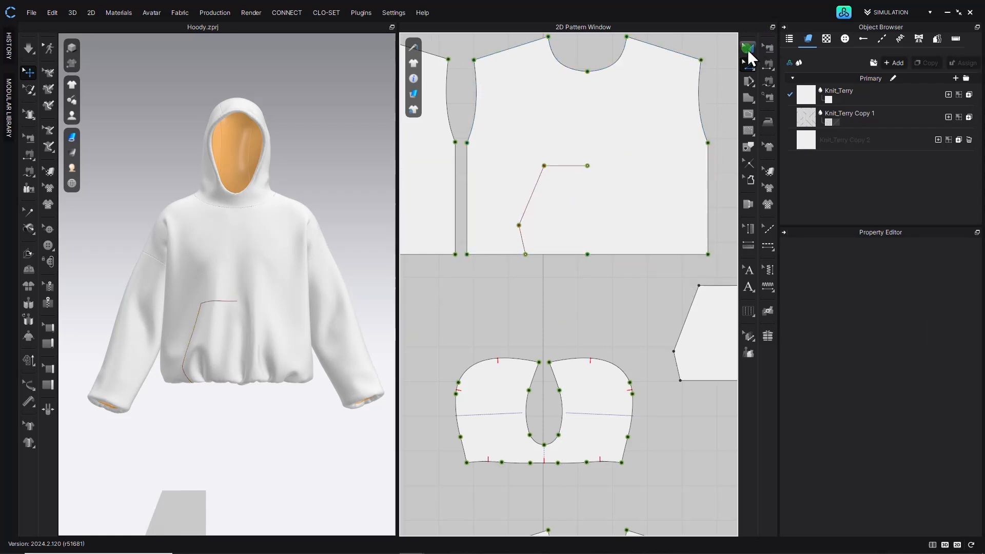
pyautogui.click(560, 166)
pyautogui.hotkey('ctrl', 'c')
pyautogui.hotkey('ctrl', 'r')
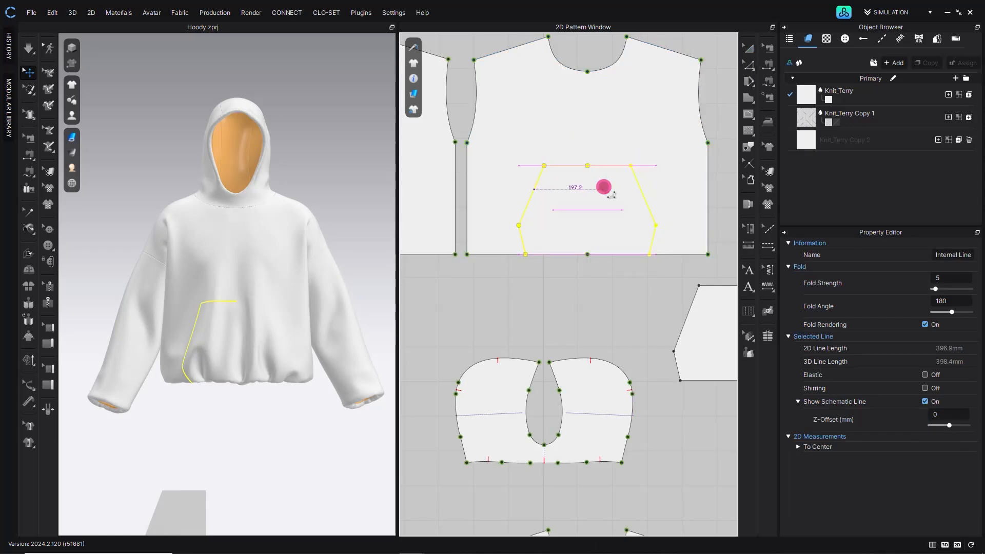
pyautogui.click(614, 202)
# - Join the overlapping points where the two pocket lines meet at the top
pyautogui.click(748, 62)
pyautogui.click(576, 295)
pyautogui.click(592, 165)
pyautogui.rightClick(587, 166)
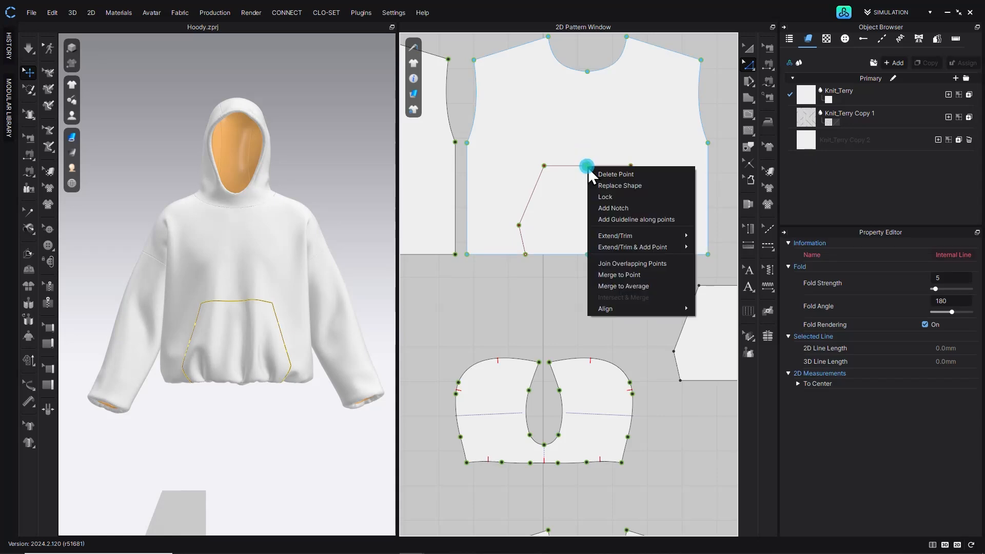
pyautogui.click(623, 264)
pyautogui.press('a')
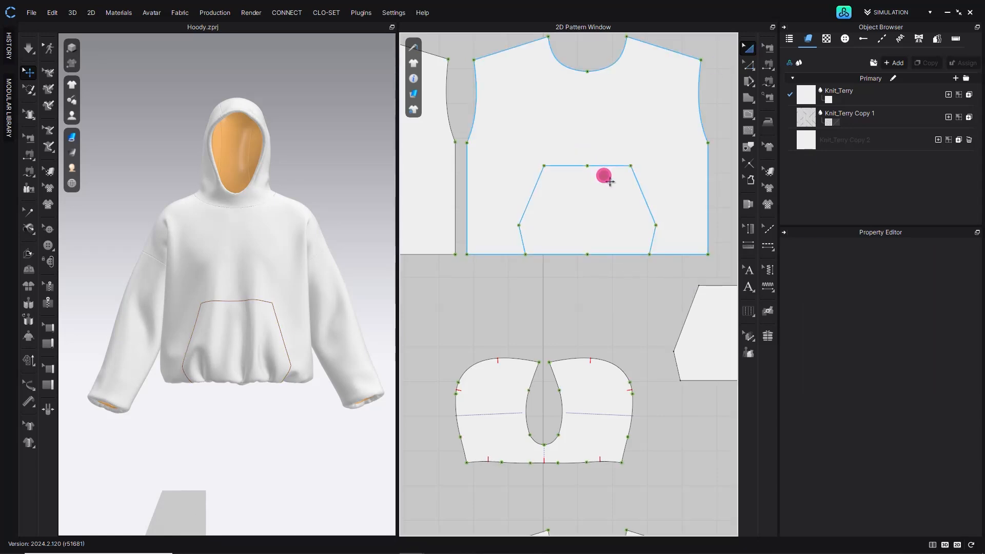
# - Layer-clone the front body over itself and place the copy above the other patterns
pyautogui.click(607, 166)
pyautogui.rightClick(631, 110)
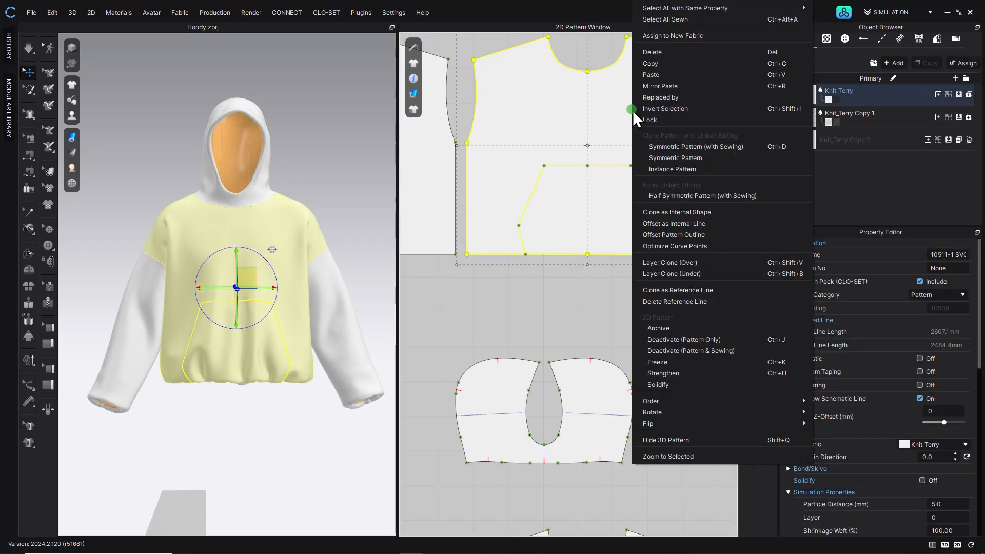
pyautogui.click(697, 262)
pyautogui.scroll(-5, 611, 267)
pyautogui.click(555, 236)
pyautogui.click(550, 237)
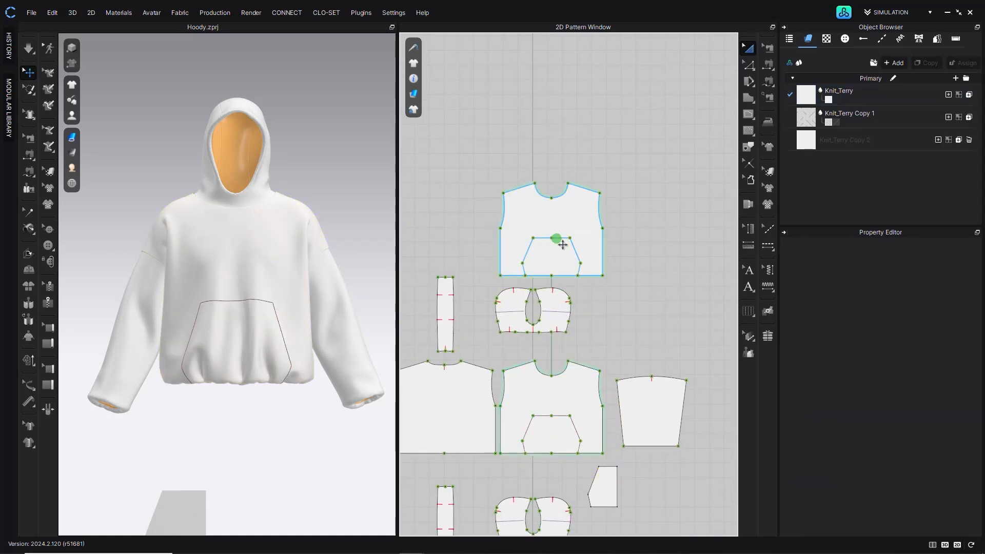
# - Turn the clone's pocket outline into a separate pattern and delete the rest of the cloned front body
pyautogui.rightClick(574, 247)
pyautogui.click(618, 431)
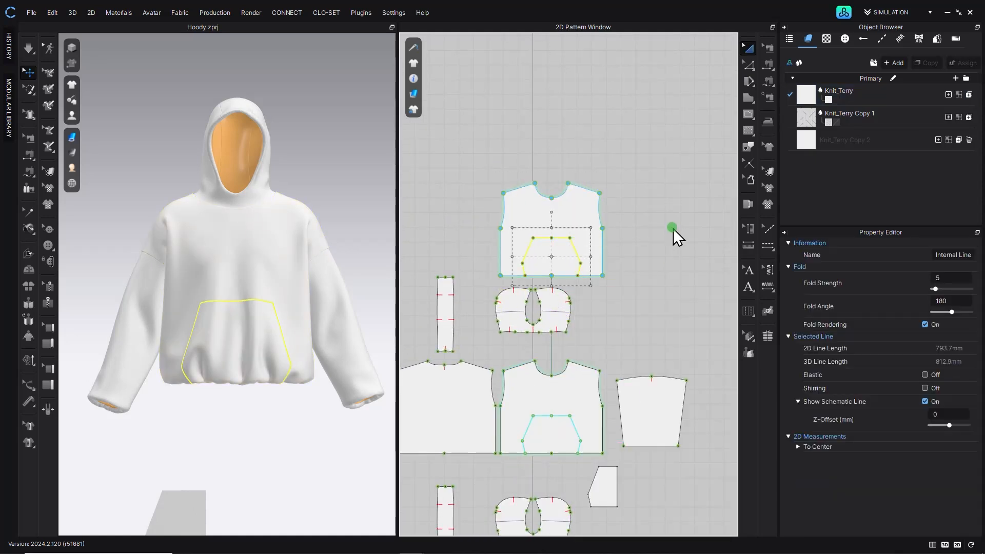
pyautogui.click(649, 270)
pyautogui.click(563, 257)
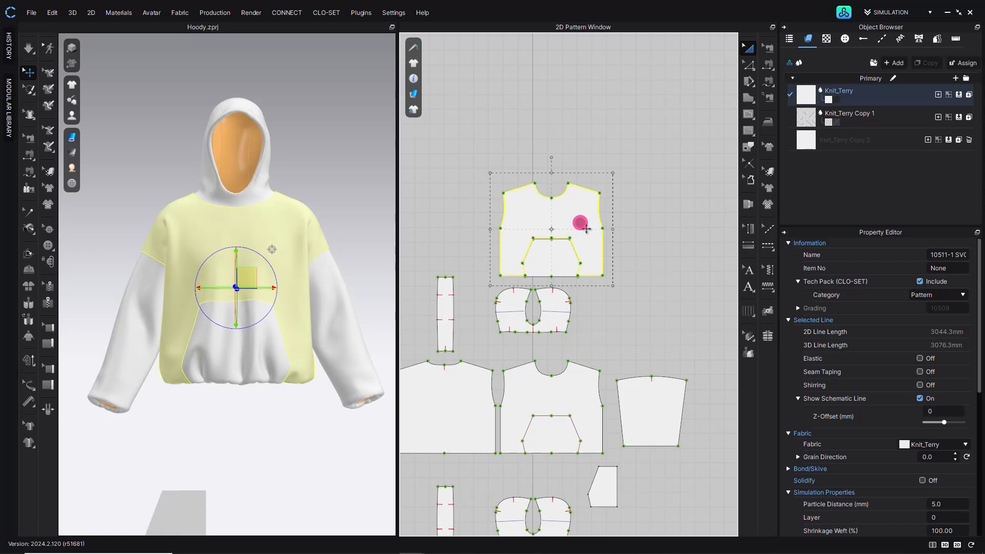
pyautogui.press('Delete')
# - Move the new pocket pattern higher in the 2D layout
pyautogui.click(559, 255)
pyautogui.moveTo(248, 353); pyautogui.dragTo(196, 379, button='right')
pyautogui.scroll(6, 197, 377)
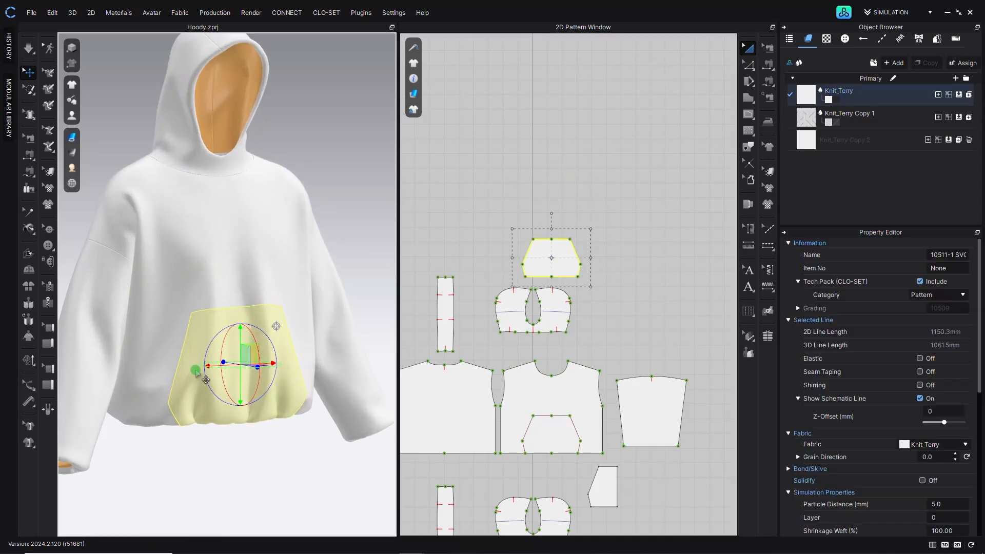
pyautogui.moveTo(203, 364); pyautogui.dragTo(197, 241, button='middle')
pyautogui.moveTo(562, 288); pyautogui.dragTo(561, 241, button='middle')
pyautogui.click(706, 113)
pyautogui.click(751, 64)
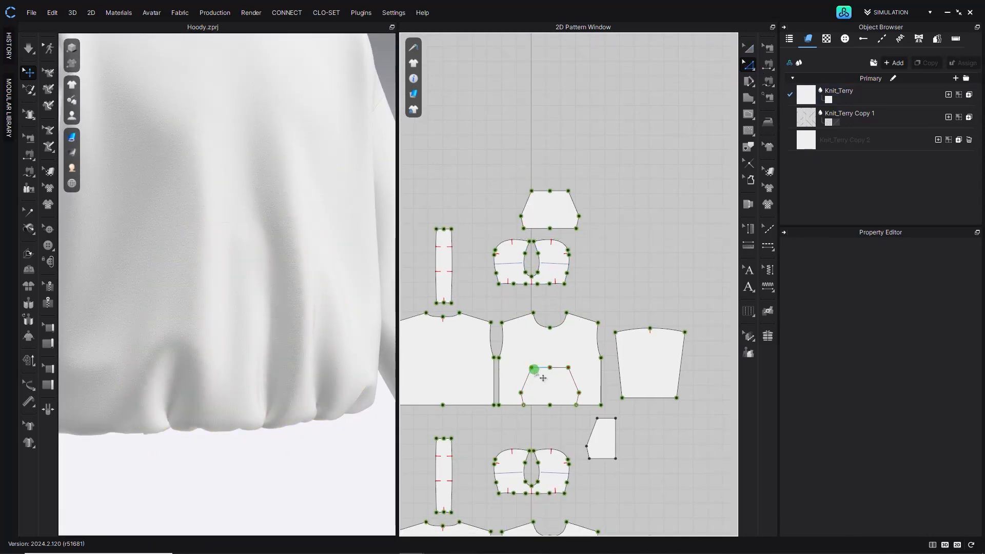
# - Sew the pocket pattern's top edge to the top of the pocket outline on the front body
pyautogui.click(246, 286)
pyautogui.moveTo(245, 280)
pyautogui.mouseDown(button='right')
pyautogui.moveTo(286, 280)
pyautogui.moveTo(258, 280)
pyautogui.mouseUp(button='right')
pyautogui.click(545, 152)
pyautogui.scroll(-3, 534, 349)
pyautogui.scroll(8, 568, 352)
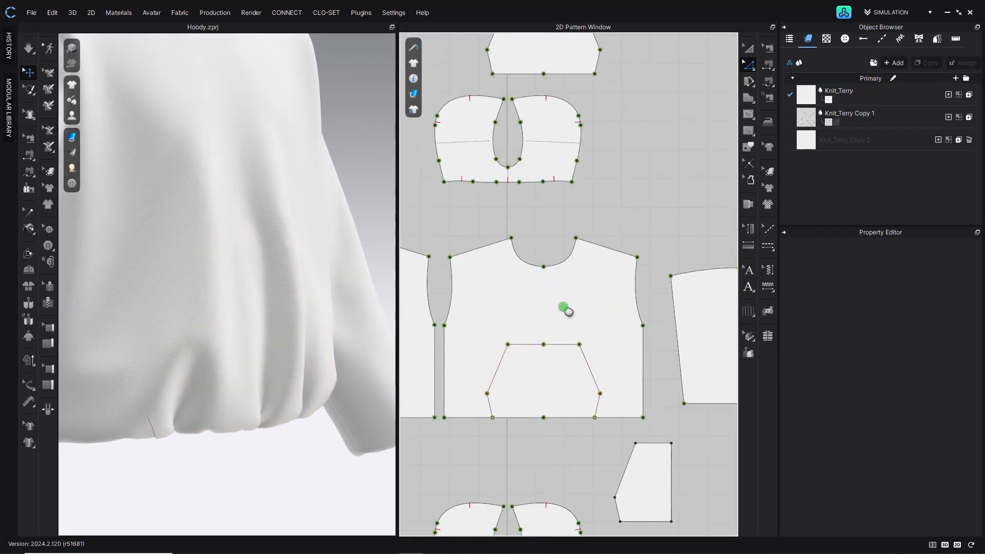
pyautogui.click(32, 171)
pyautogui.moveTo(502, 398); pyautogui.dragTo(512, 305)
pyautogui.moveTo(525, 109); pyautogui.dragTo(489, 233, button='middle')
pyautogui.click(467, 179)
pyautogui.click(463, 156)
pyautogui.click(483, 105)
pyautogui.click(555, 105)
pyautogui.click(483, 450)
pyautogui.click(554, 449)
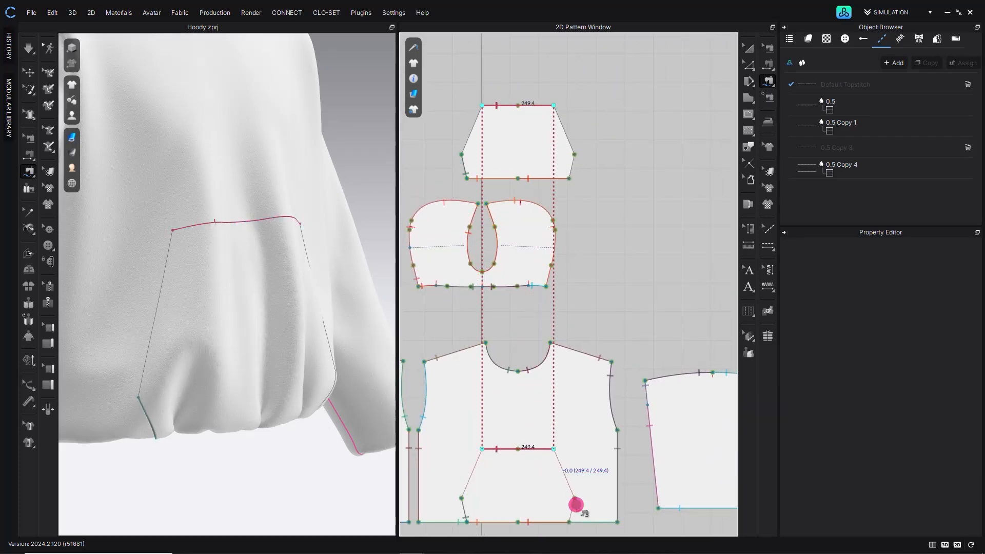
# - Sew the pocket's lower right side edge to the matching side of the pocket outline
pyautogui.click(574, 499)
pyautogui.click(569, 521)
pyautogui.click(575, 155)
pyautogui.click(575, 178)
pyautogui.click(749, 49)
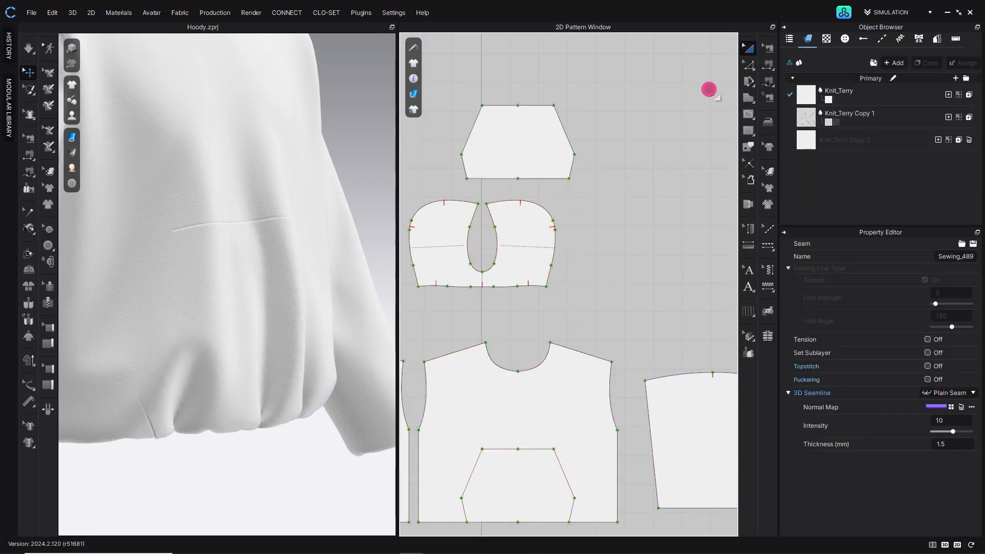
# - Simulate to drape the sewn pocket onto the front body
pyautogui.click(29, 47)
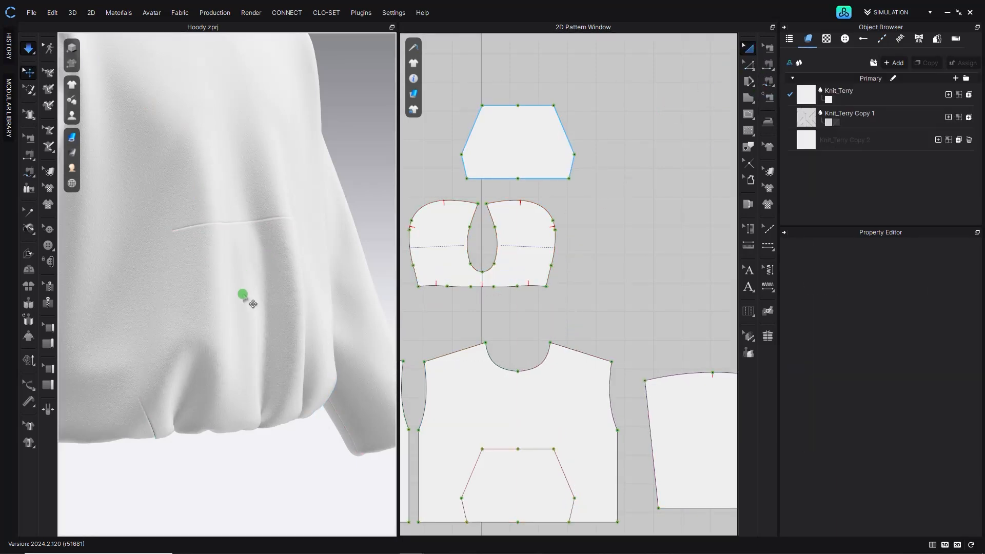
pyautogui.click(29, 48)
pyautogui.click(347, 97)
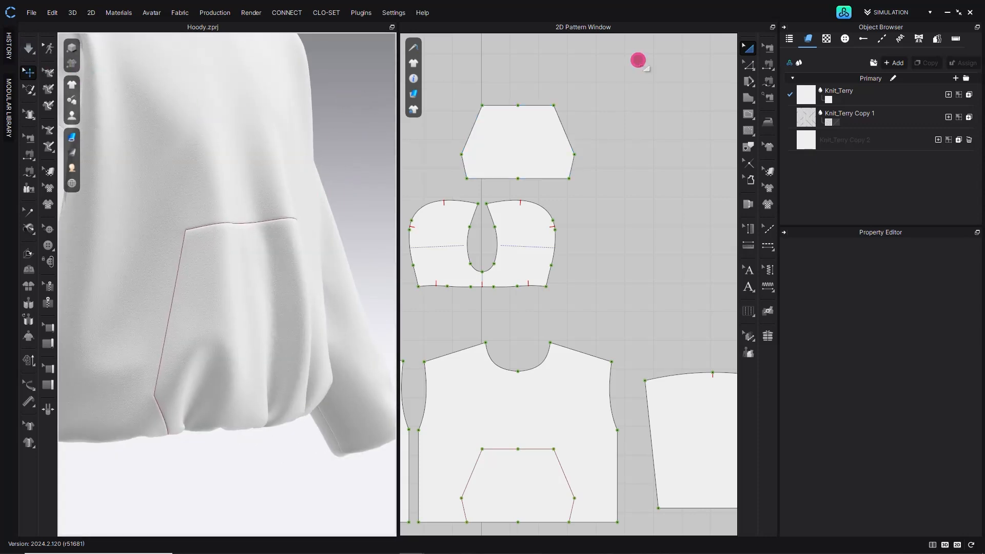
# - Move the pocket pattern beside the hood pieces and select its seam lines
pyautogui.click(748, 47)
pyautogui.moveTo(508, 156); pyautogui.dragTo(615, 281)
pyautogui.click(545, 158)
pyautogui.click(29, 137)
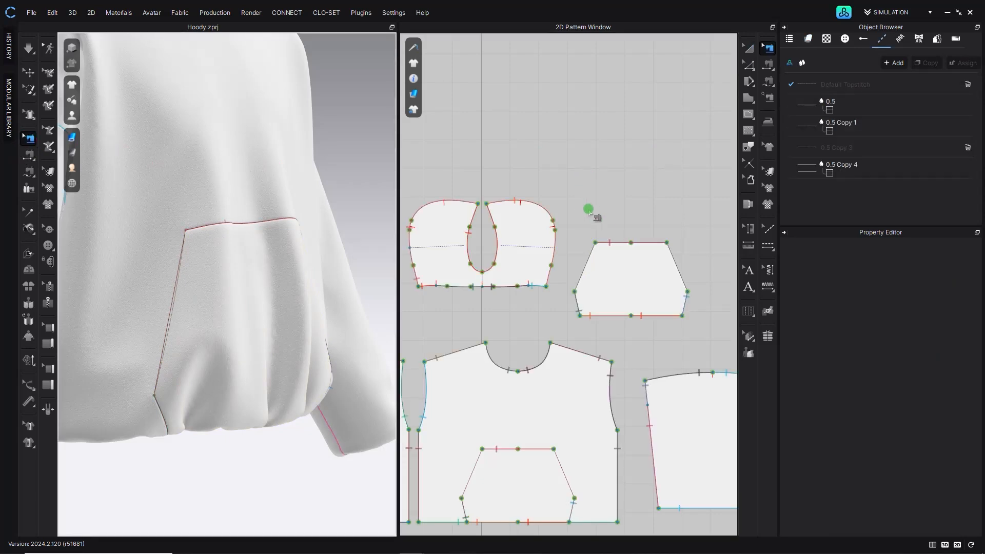
pyautogui.moveTo(569, 210); pyautogui.dragTo(692, 327)
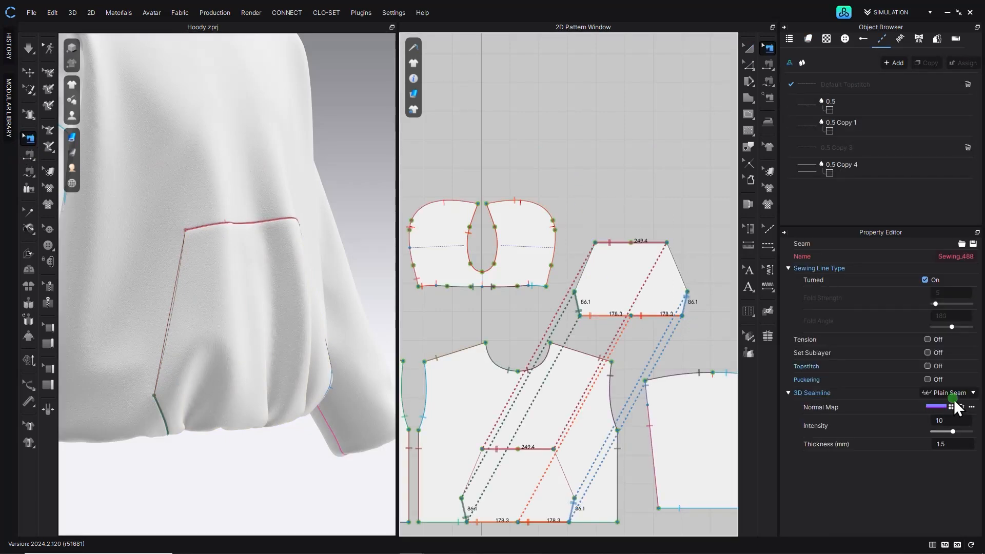
# - Set the pocket pattern's additional rendering thickness to 4 mm
pyautogui.click(749, 48)
pyautogui.click(614, 310)
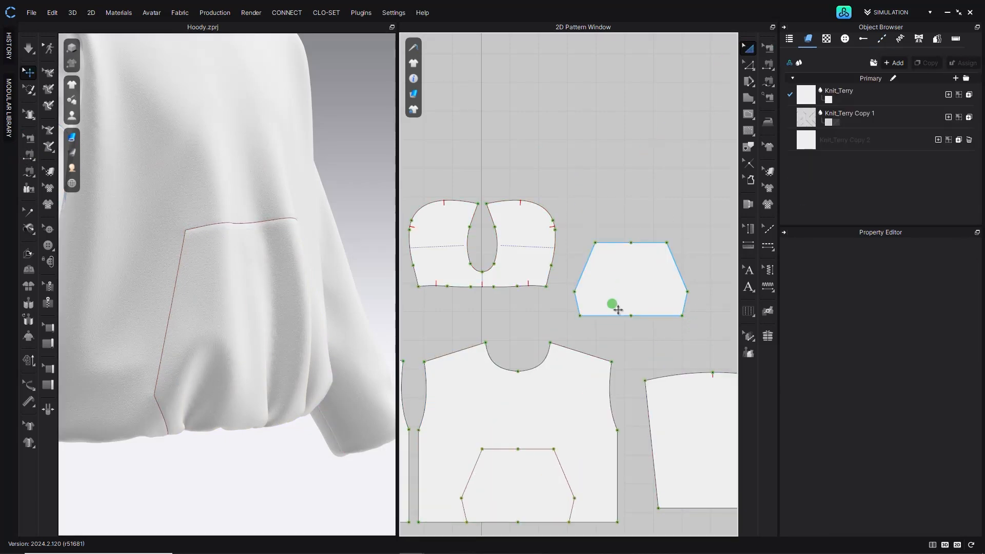
pyautogui.scroll(-3, 973, 382)
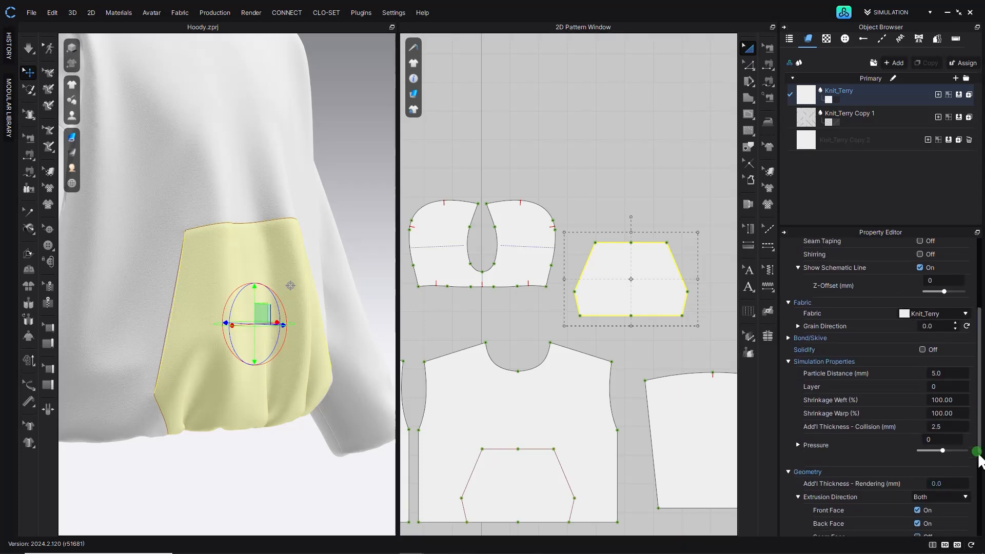
pyautogui.scroll(-1, 952, 488)
pyautogui.click(938, 449)
pyautogui.write('4')
pyautogui.press('Return')
# - Simulate and examine the pocket's thickened edges closely in the 3D view
pyautogui.moveTo(161, 299); pyautogui.dragTo(199, 296, button='right')
pyautogui.scroll(5, 200, 299)
pyautogui.moveTo(200, 299); pyautogui.dragTo(206, 347, button='middle')
pyautogui.moveTo(211, 255); pyautogui.dragTo(301, 275, button='right')
pyautogui.scroll(3, 302, 275)
pyautogui.moveTo(301, 276); pyautogui.dragTo(240, 201, button='middle')
pyautogui.scroll(4, 240, 201)
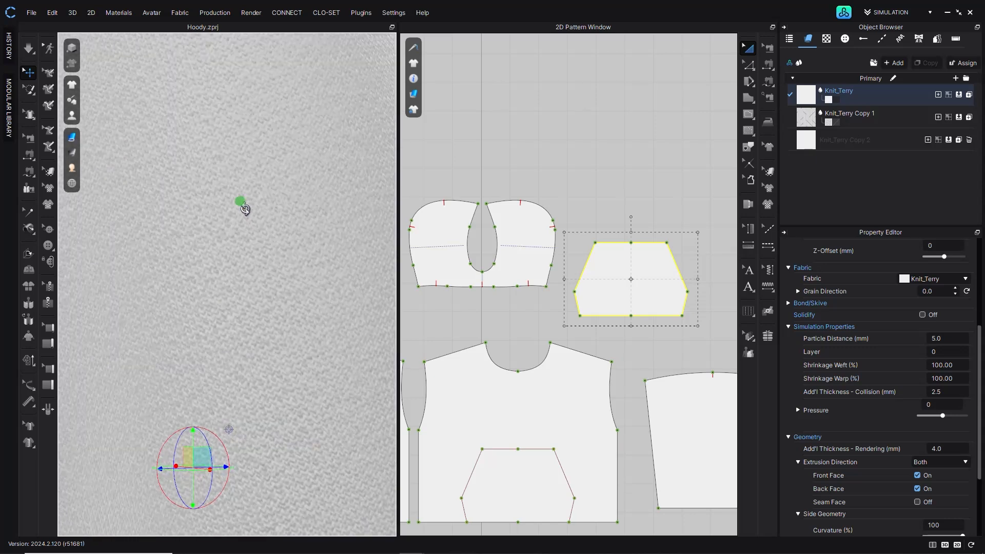
pyautogui.scroll(-5, 245, 208)
pyautogui.press('space')
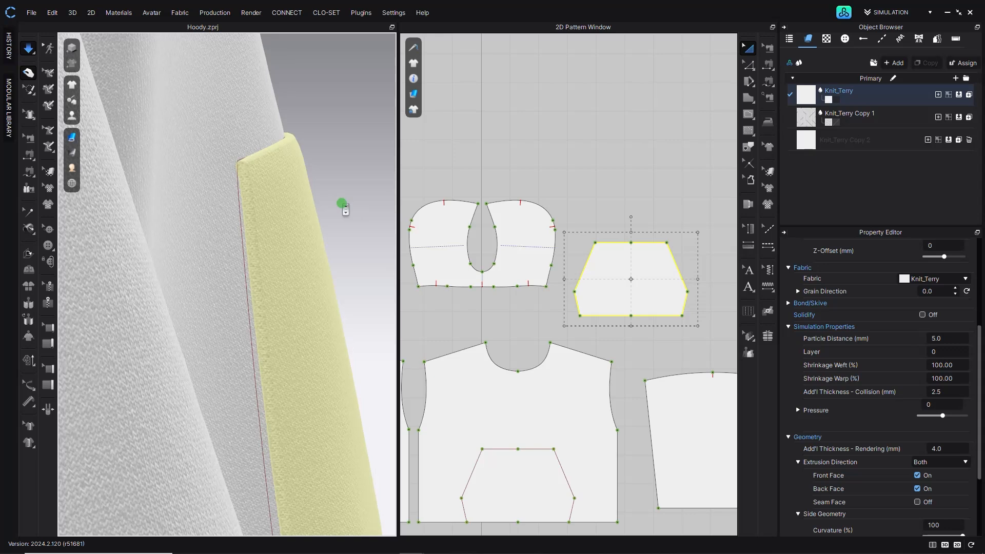
pyautogui.scroll(-3, 342, 203)
pyautogui.scroll(-1, 214, 222)
pyautogui.moveTo(295, 198); pyautogui.dragTo(209, 444, button='right')
pyautogui.scroll(-3, 246, 247)
pyautogui.click(203, 438)
pyautogui.scroll(2, 209, 445)
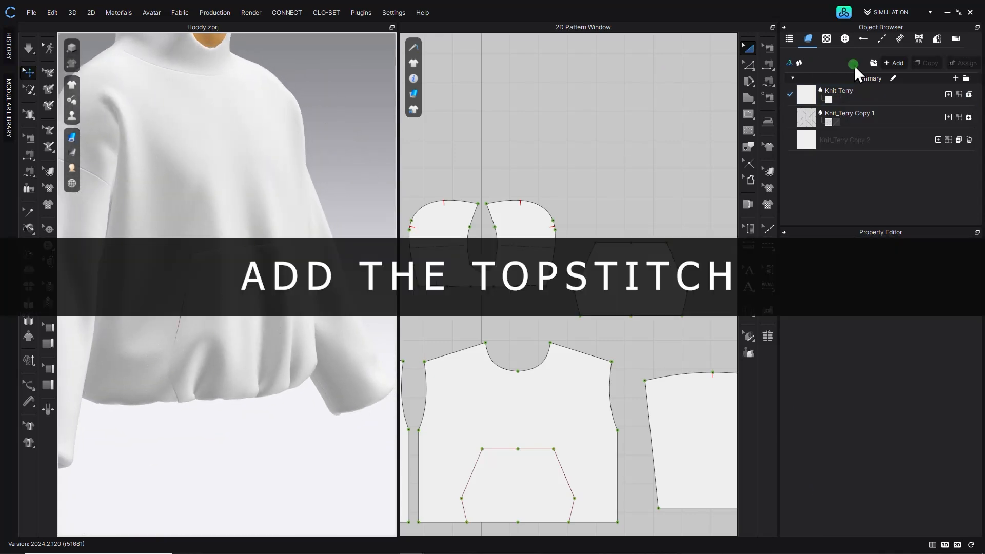
# - Apply the 0.5 topstitch to the pocket pattern's top and side edges
pyautogui.click(880, 39)
pyautogui.click(864, 84)
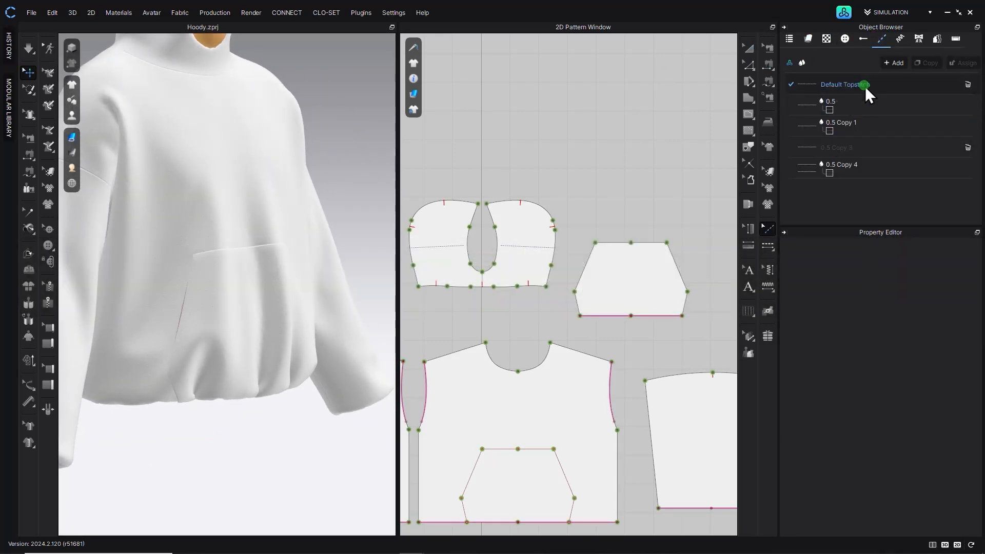
pyautogui.scroll(5, 613, 220)
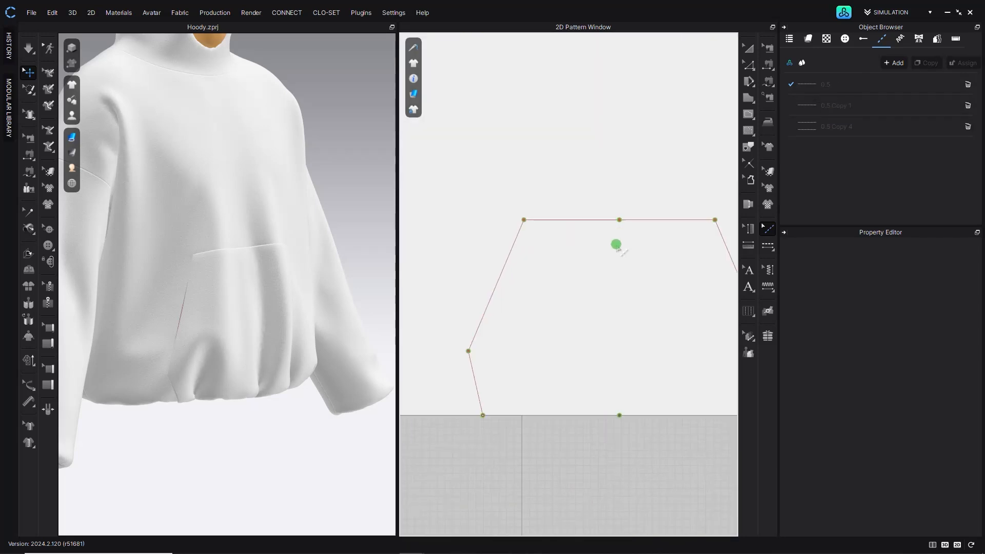
pyautogui.moveTo(616, 245); pyautogui.dragTo(604, 196, button='middle')
pyautogui.click(842, 86)
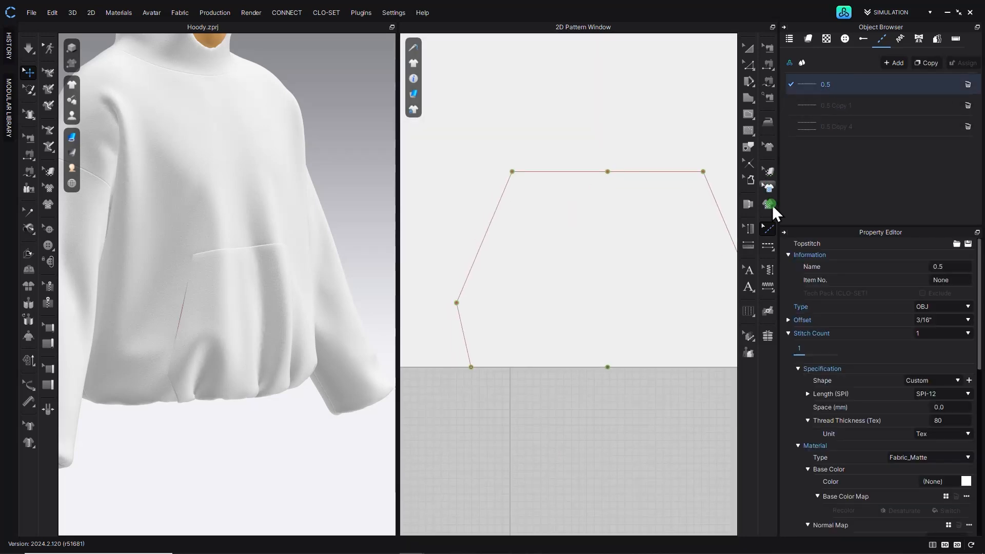
pyautogui.click(769, 245)
pyautogui.scroll(-5, 559, 264)
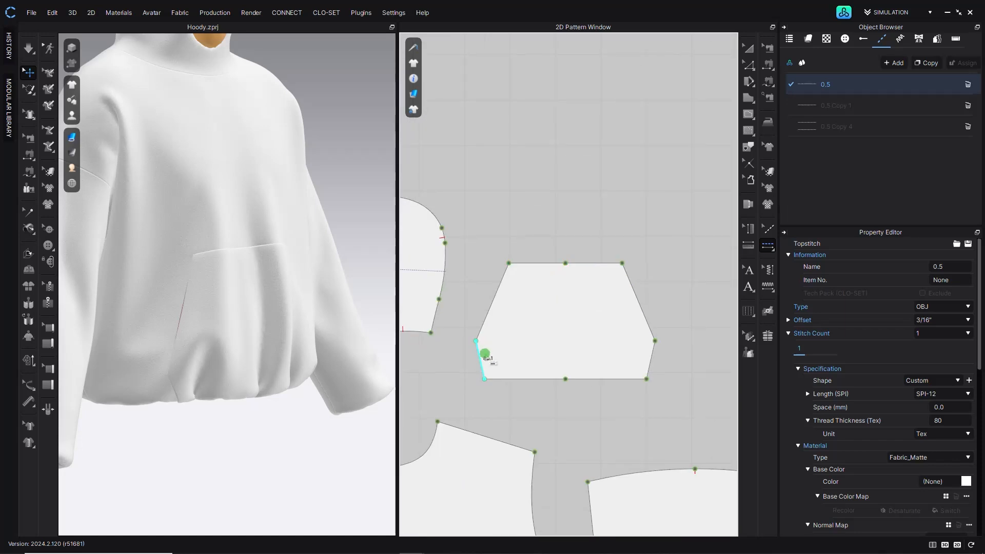
pyautogui.click(481, 355)
pyautogui.click(534, 265)
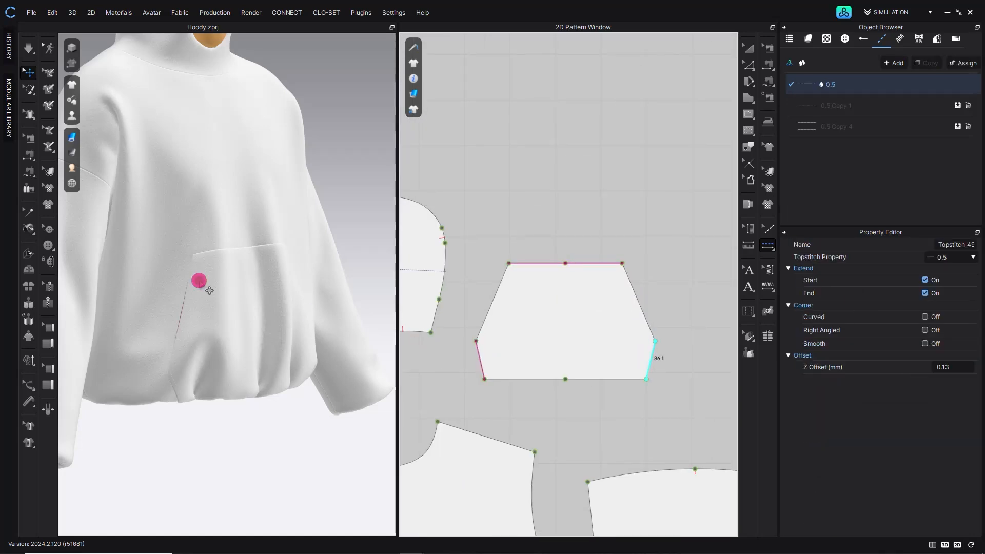
# - Set the 0.5 topstitch's normal map thickness to 2.5 mm and intensity to 100
pyautogui.scroll(3, 230, 290)
pyautogui.scroll(2, 189, 234)
pyautogui.moveTo(189, 234); pyautogui.dragTo(369, 185, button='right')
pyautogui.click(748, 48)
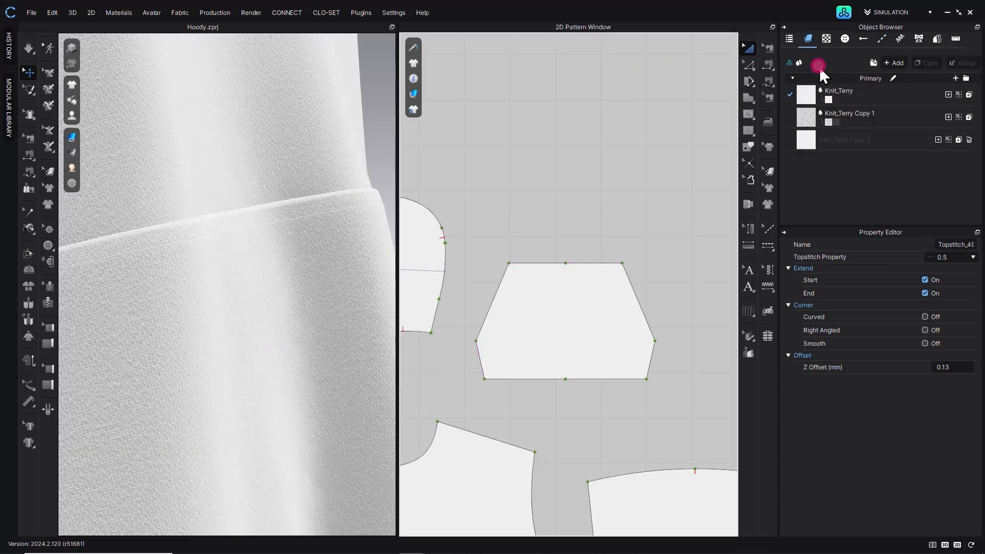
pyautogui.click(881, 39)
pyautogui.click(890, 89)
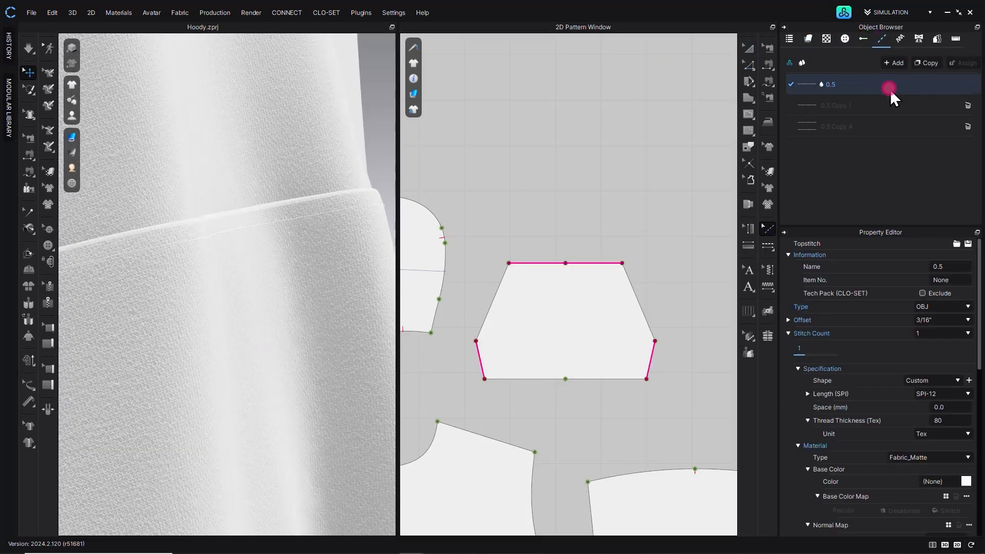
pyautogui.moveTo(982, 377); pyautogui.dragTo(965, 539)
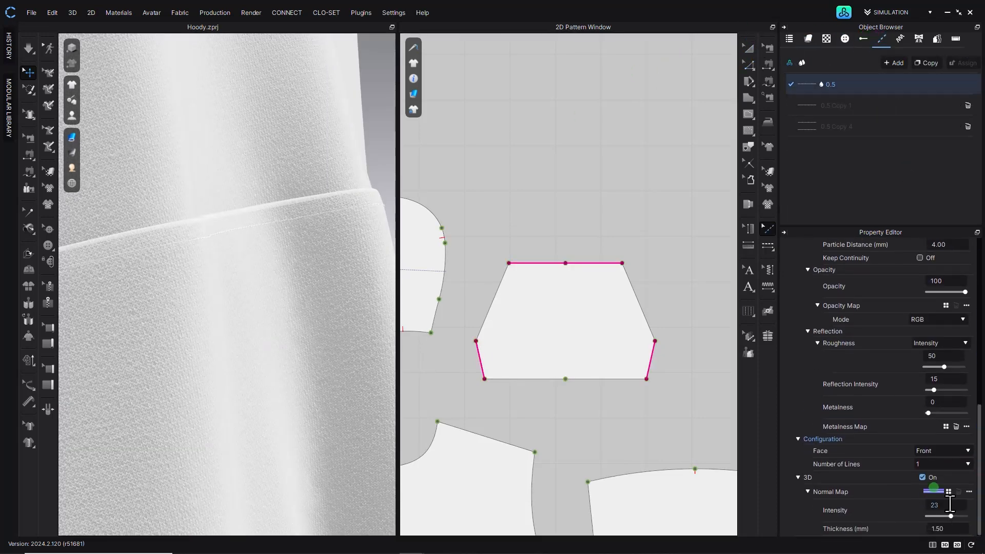
pyautogui.scroll(2, 955, 533)
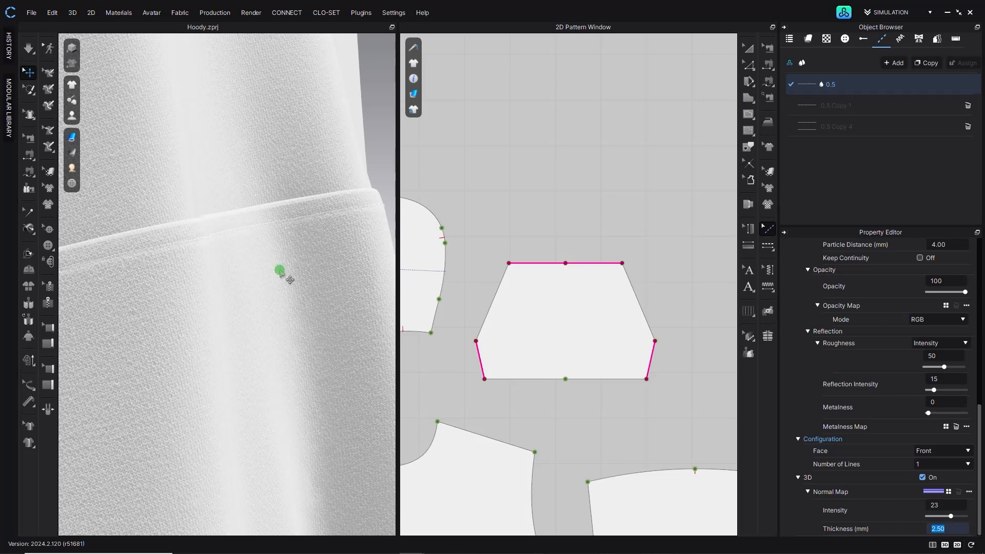
pyautogui.moveTo(951, 519); pyautogui.dragTo(965, 517)
# - Set the 0.5 topstitch's thread thickness to 150 Tex
pyautogui.moveTo(270, 300); pyautogui.dragTo(295, 275, button='right')
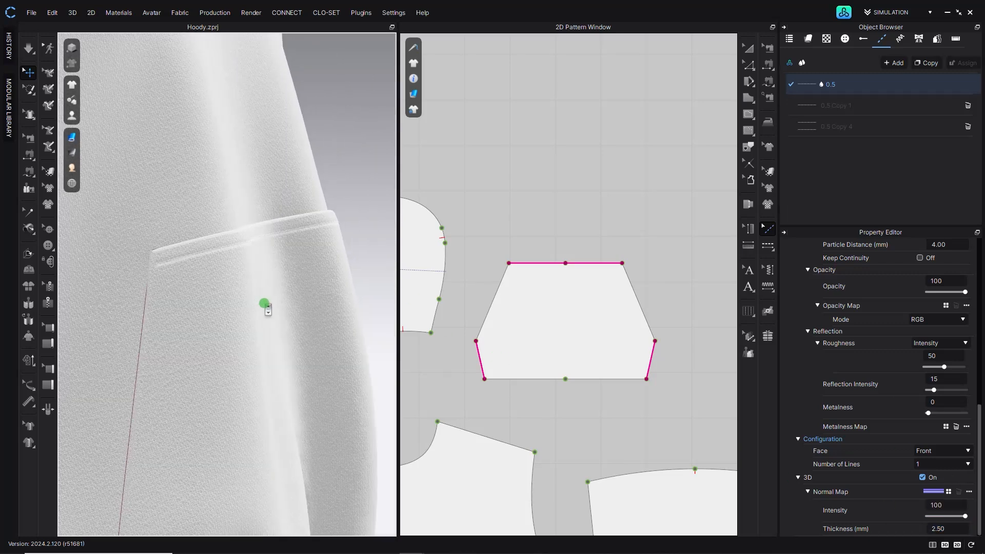
pyautogui.scroll(6, 949, 386)
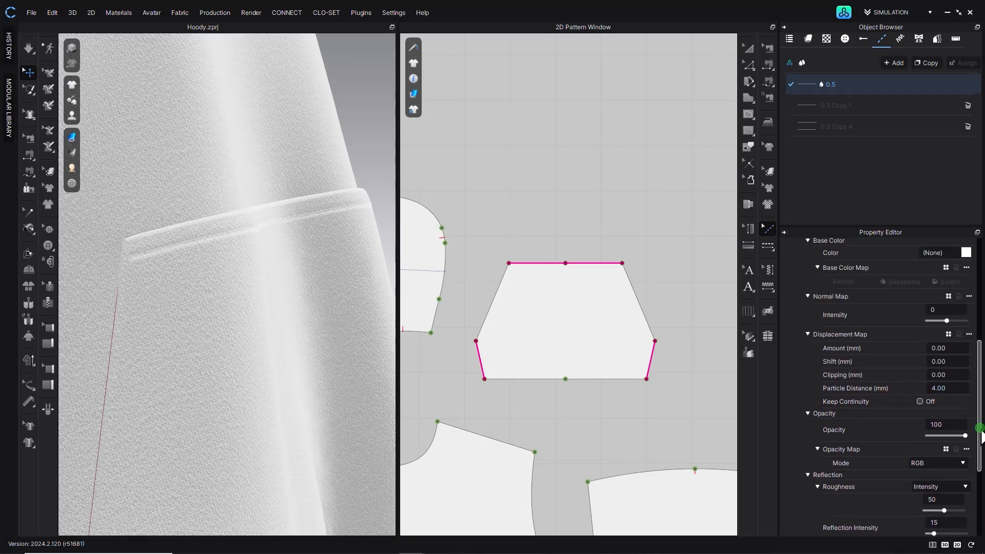
pyautogui.scroll(5, 950, 385)
pyautogui.doubleClick(952, 380)
pyautogui.write('150')
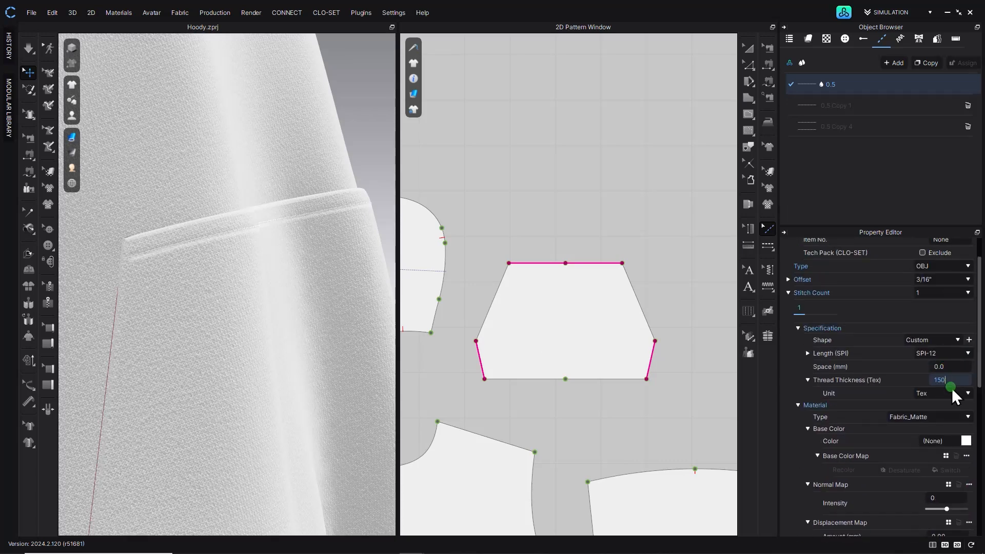
pyautogui.press('Return')
pyautogui.moveTo(322, 231)
pyautogui.mouseDown(button='right')
pyautogui.moveTo(284, 233)
pyautogui.moveTo(330, 234)
pyautogui.moveTo(323, 232)
pyautogui.mouseUp(button='right')
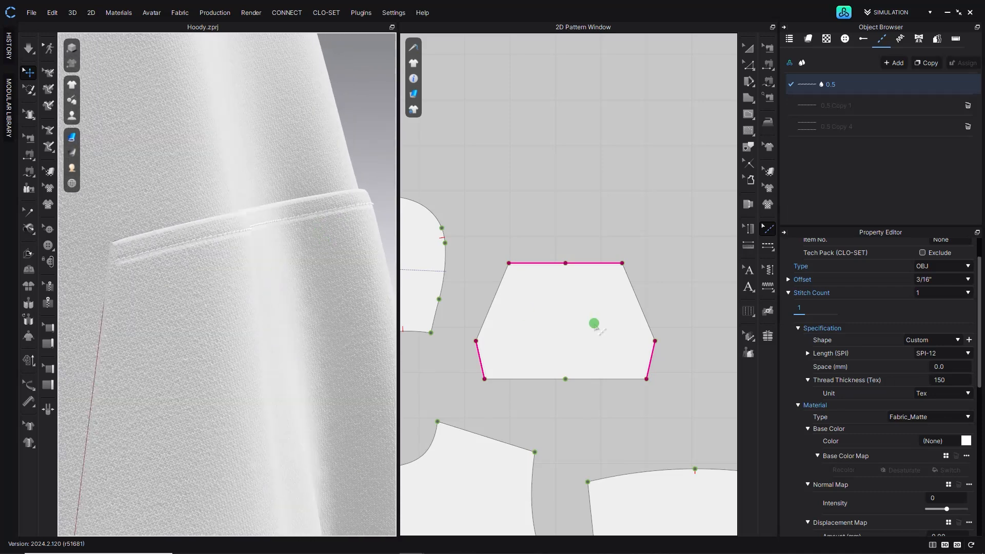
# - Apply the 0.5 topstitch along the armhole edges of the front and back bodice patterns
pyautogui.moveTo(170, 379); pyautogui.dragTo(210, 56, button='middle')
pyautogui.moveTo(167, 252); pyautogui.dragTo(163, 241, button='right')
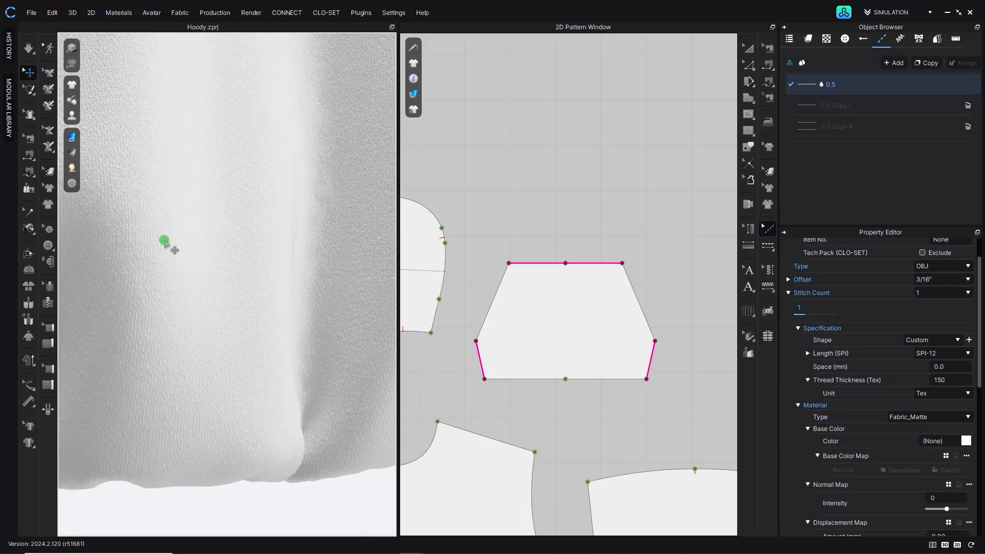
pyautogui.scroll(-4, 171, 219)
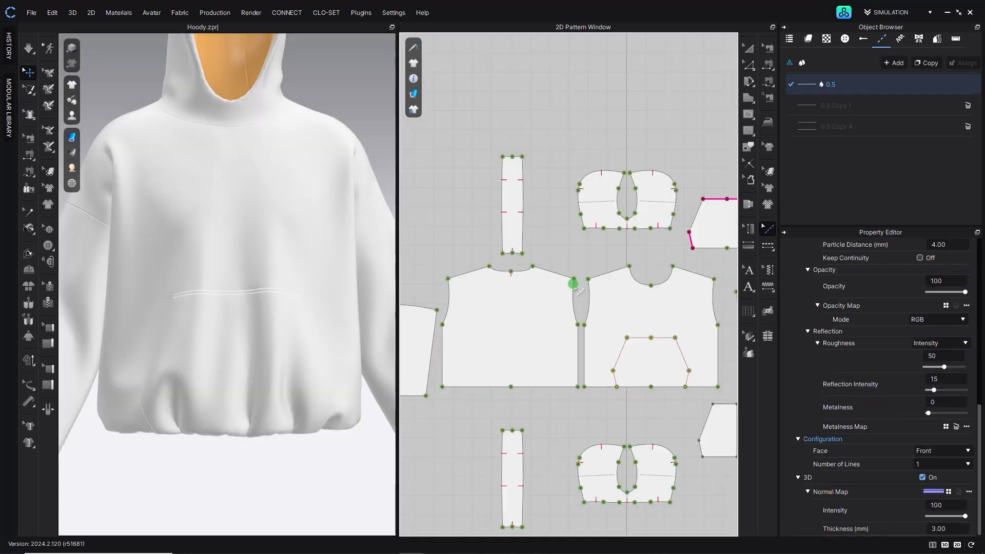
pyautogui.click(568, 305)
pyautogui.click(623, 301)
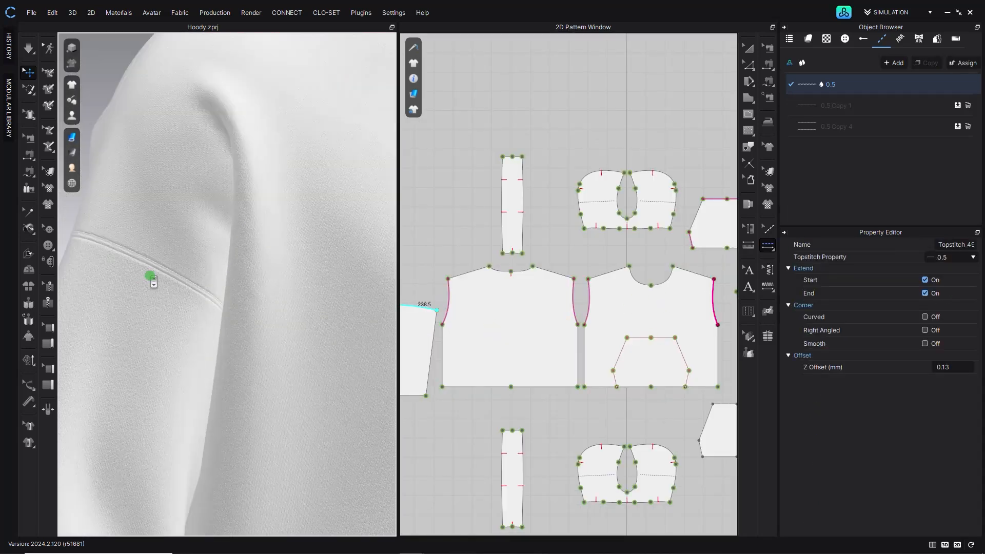
pyautogui.scroll(-6, 621, 352)
pyautogui.scroll(5, 619, 367)
# - Apply the 0.5 topstitch to the neckline edges of the bodice and hood patterns
pyautogui.click(469, 201)
pyautogui.click(490, 200)
pyautogui.moveTo(673, 226); pyautogui.dragTo(548, 257, button='middle')
pyautogui.click(610, 228)
pyautogui.click(639, 228)
pyautogui.scroll(-8, 232, 282)
pyautogui.moveTo(272, 308); pyautogui.dragTo(333, 393, button='middle')
pyautogui.click(520, 221)
pyautogui.click(542, 222)
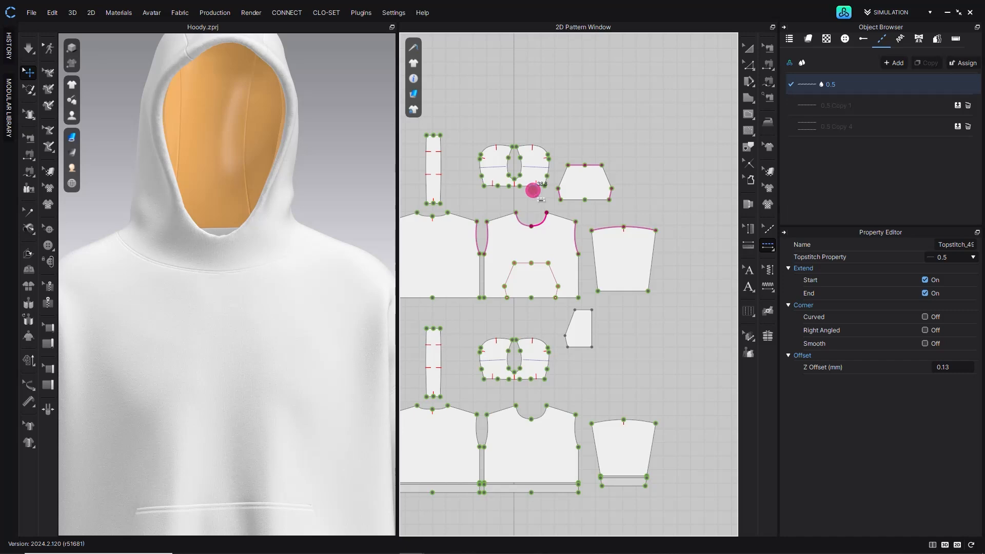
# - Apply the 0.5 topstitch along the hood pattern's bottom neckline edge
pyautogui.scroll(5, 532, 190)
pyautogui.click(766, 242)
pyautogui.click(811, 257)
pyautogui.moveTo(410, 198); pyautogui.dragTo(534, 252, button='middle')
pyautogui.click(508, 230)
pyautogui.click(693, 229)
pyautogui.moveTo(266, 267); pyautogui.dragTo(249, 275, button='right')
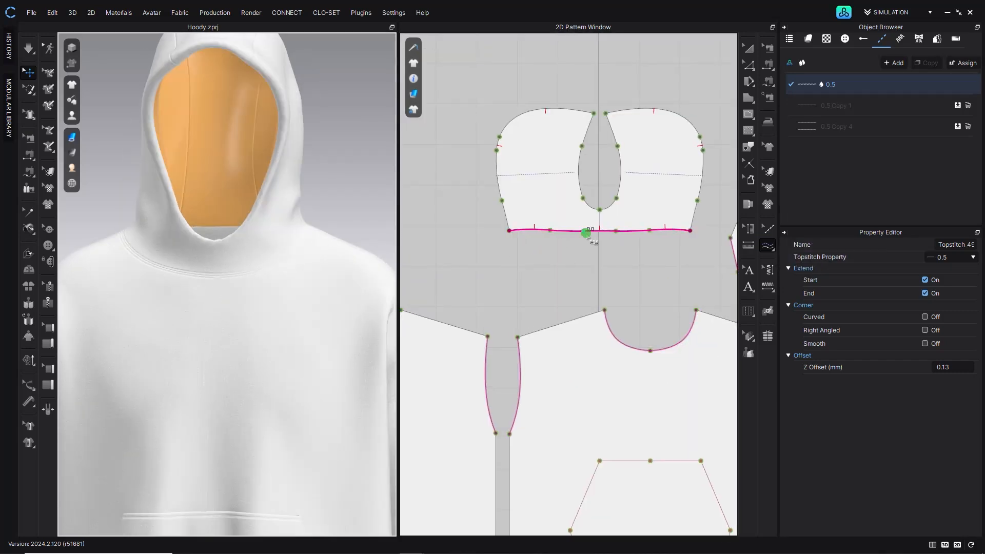
pyautogui.scroll(8, 657, 354)
pyautogui.moveTo(607, 340); pyautogui.dragTo(573, 411, button='middle')
pyautogui.scroll(-8, 574, 410)
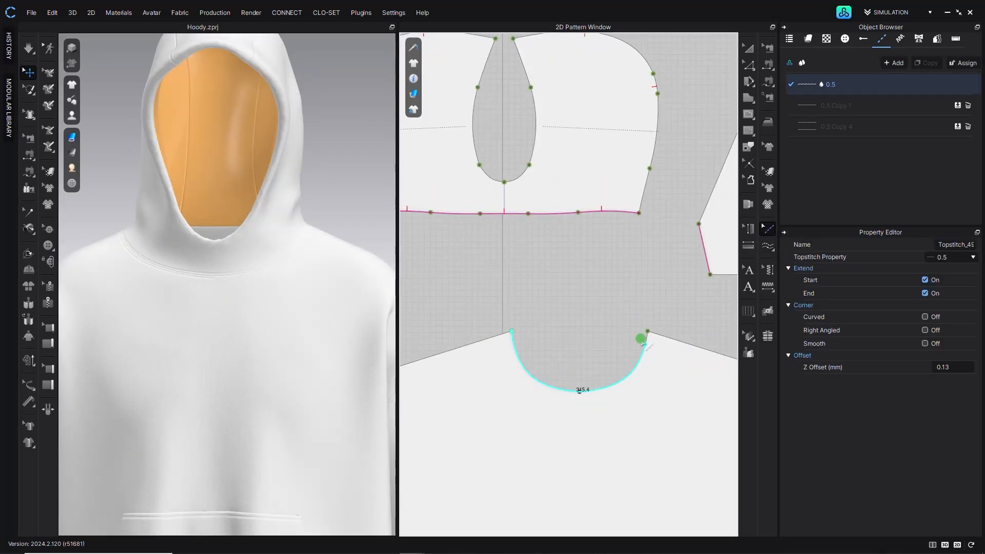
# - Delete the back bodice's neckline topstitch and try redrawing it between the neckline's end points
pyautogui.press('Delete')
pyautogui.click(767, 246)
pyautogui.click(512, 331)
pyautogui.click(648, 331)
pyautogui.moveTo(106, 262); pyautogui.dragTo(231, 267, button='right')
pyautogui.scroll(-5, 528, 345)
pyautogui.hotkey('ctrl', 'z')
pyautogui.moveTo(513, 323); pyautogui.dragTo(578, 331, button='middle')
pyautogui.moveTo(508, 288); pyautogui.dragTo(577, 282, button='middle')
pyautogui.moveTo(199, 185); pyautogui.dragTo(267, 175, button='right')
# - Apply the 0.5 topstitch along the back bodice's shoulder and neckline segment
pyautogui.click(768, 250)
pyautogui.moveTo(669, 250); pyautogui.dragTo(663, 251, button='middle')
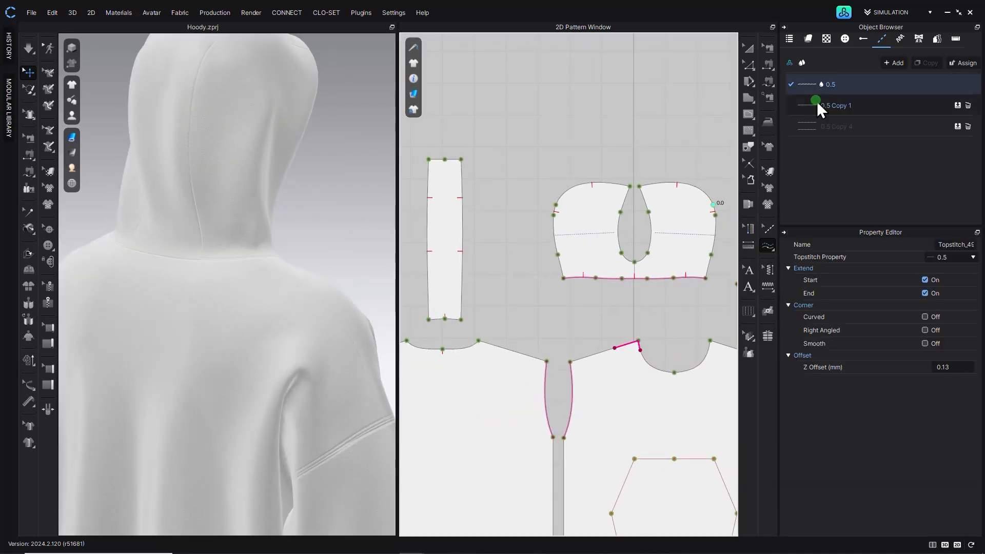
pyautogui.click(461, 321)
pyautogui.click(407, 340)
pyautogui.click(479, 342)
pyautogui.moveTo(303, 287); pyautogui.dragTo(433, 282, button='right')
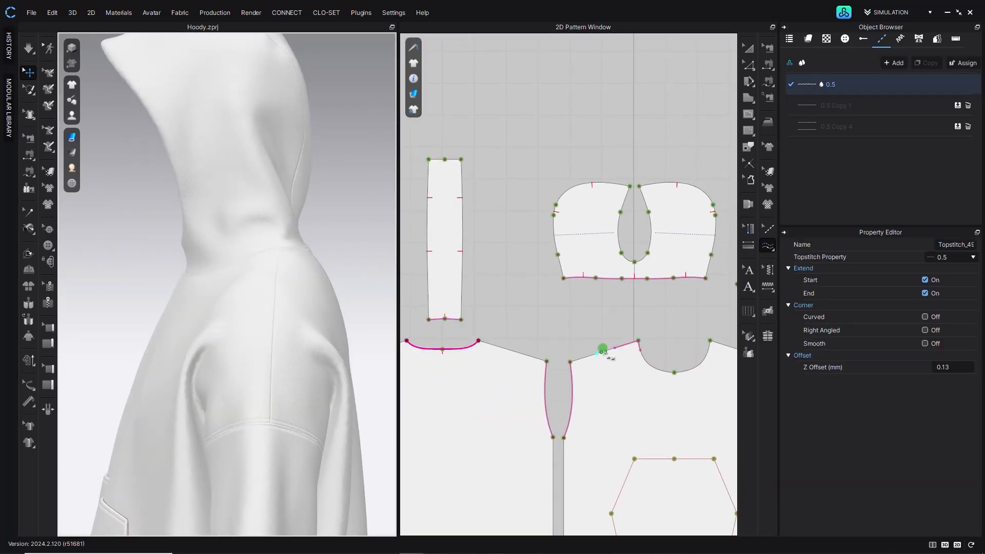
pyautogui.press('j')
# - Switch to Free Topstitch and stitch the neckline segments of the front and back bodices
pyautogui.click(768, 246)
pyautogui.click(616, 347)
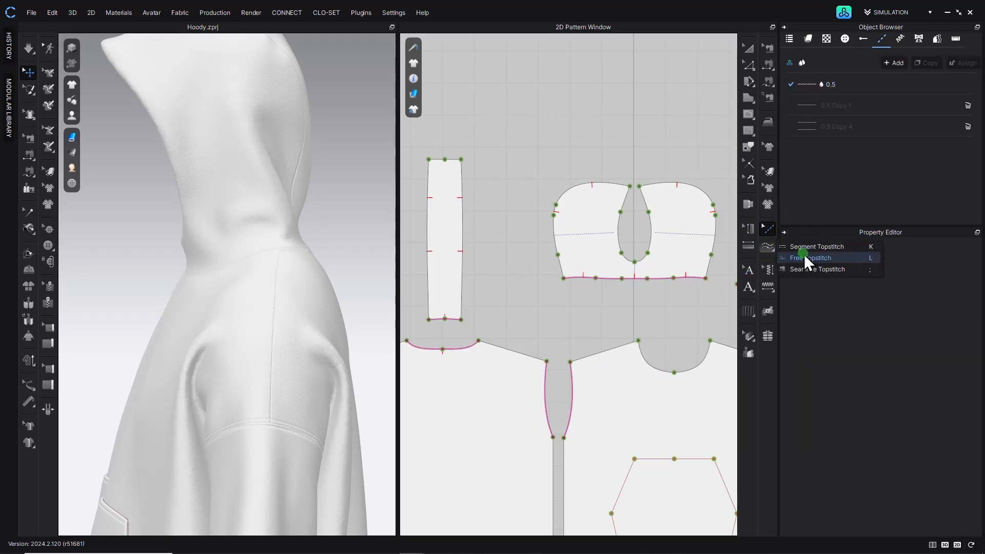
pyautogui.click(504, 348)
pyautogui.click(667, 346)
pyautogui.click(410, 342)
pyautogui.click(768, 246)
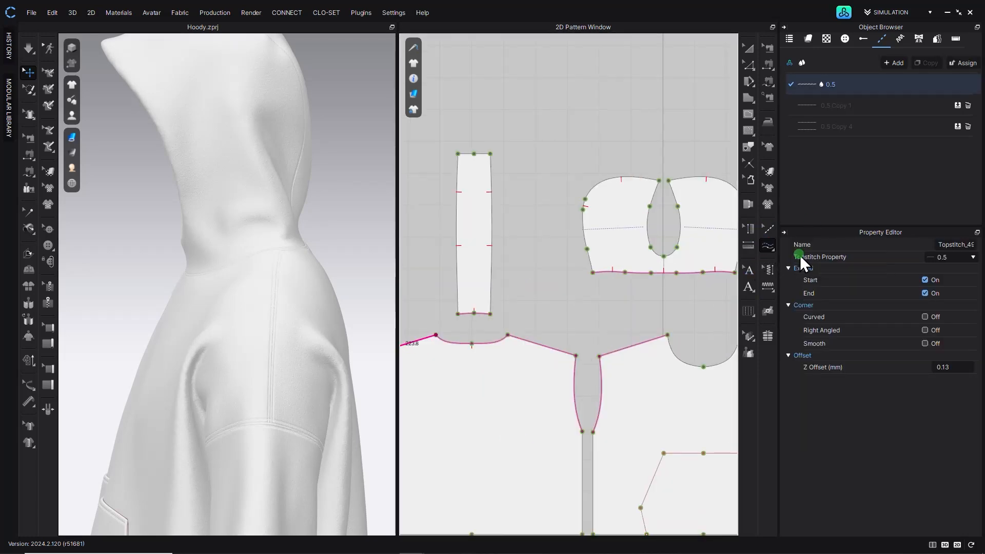
pyautogui.click(802, 258)
pyautogui.click(666, 301)
pyautogui.click(595, 301)
pyautogui.scroll(-4, 563, 310)
pyautogui.moveTo(223, 330); pyautogui.dragTo(311, 321, button='right')
pyautogui.scroll(-2, 265, 347)
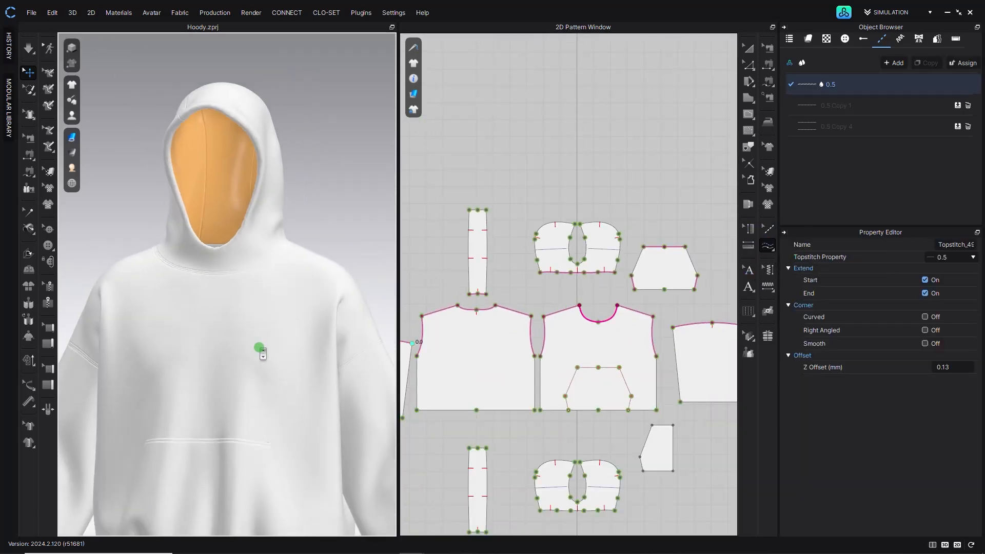
# - Set the knit terry fabric's base colour to 333232
pyautogui.moveTo(253, 375); pyautogui.dragTo(245, 202, button='middle')
pyautogui.moveTo(244, 203); pyautogui.dragTo(260, 205, button='right')
pyautogui.scroll(-2, 255, 257)
pyautogui.moveTo(254, 257); pyautogui.dragTo(240, 312, button='middle')
pyautogui.moveTo(209, 302); pyautogui.dragTo(309, 291, button='right')
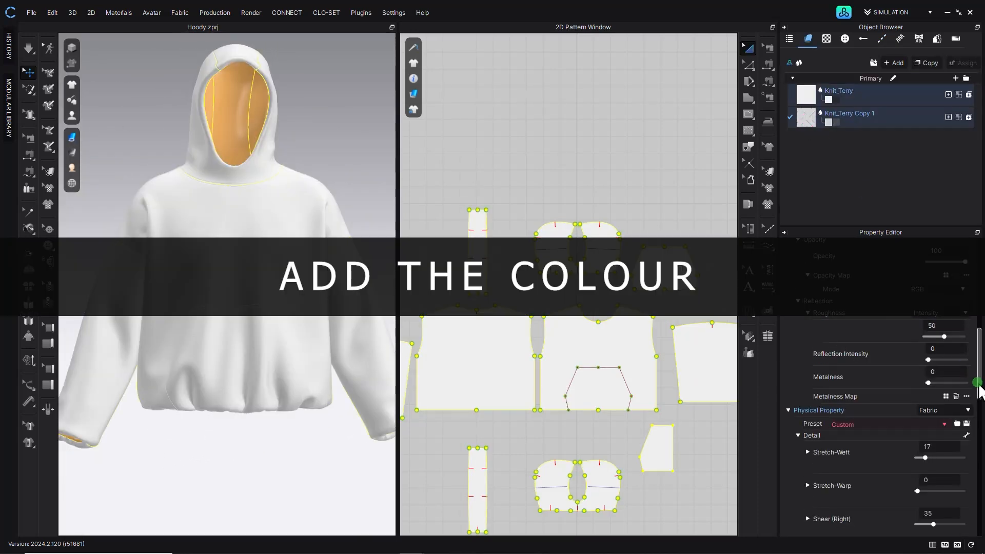
pyautogui.scroll(5, 965, 359)
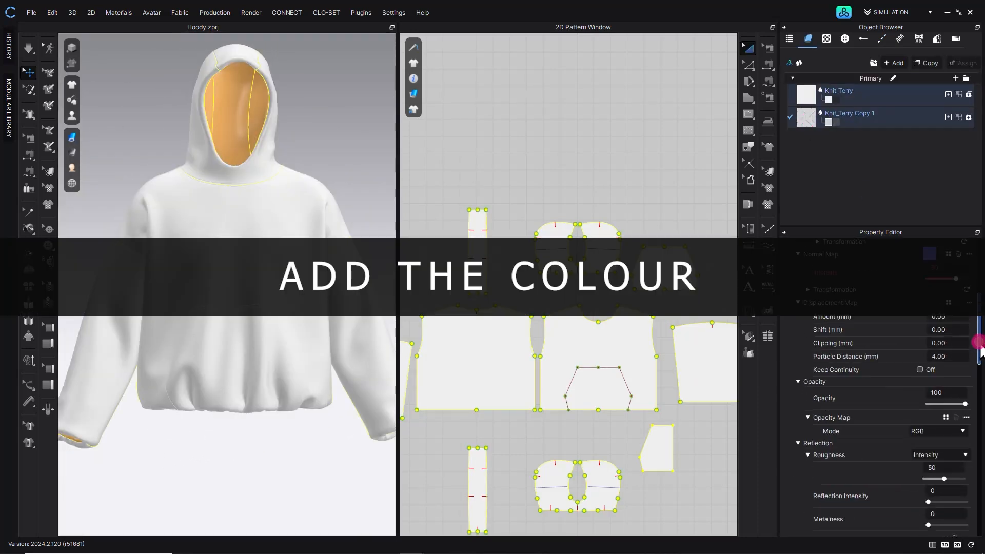
pyautogui.click(967, 320)
pyautogui.moveTo(297, 143); pyautogui.dragTo(286, 152)
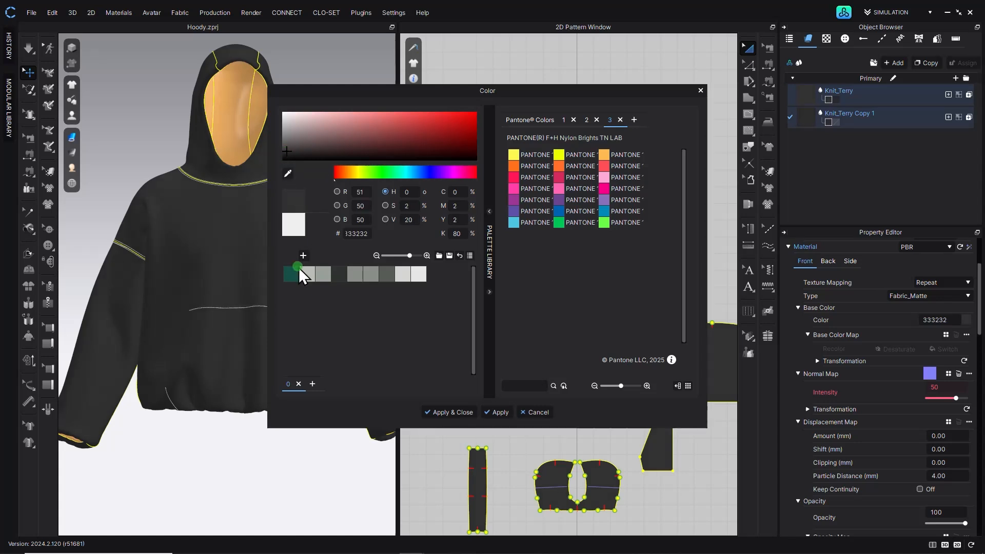
pyautogui.click(542, 411)
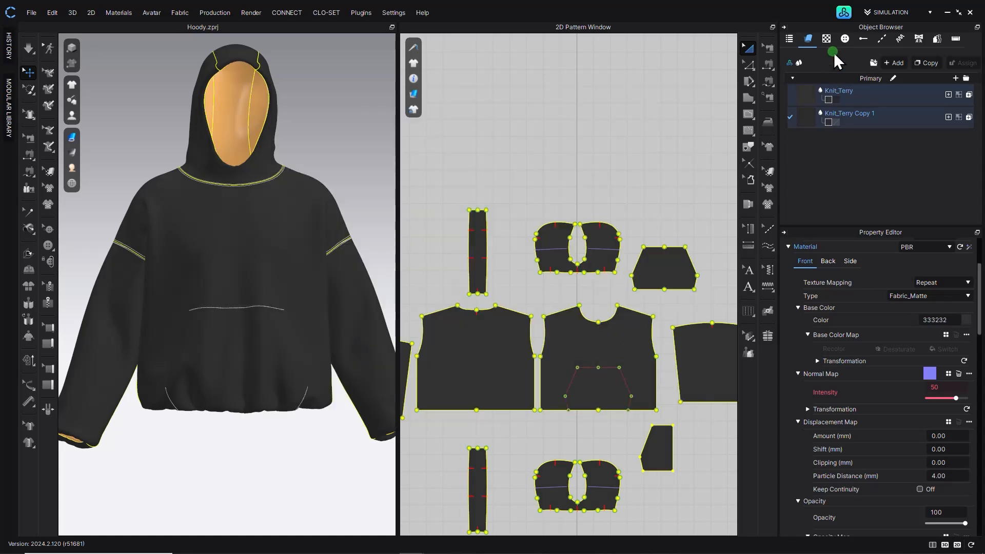
# - Set the 0.5 topstitch's base colour to 333232 to match the fabric
pyautogui.click(881, 39)
pyautogui.click(816, 84)
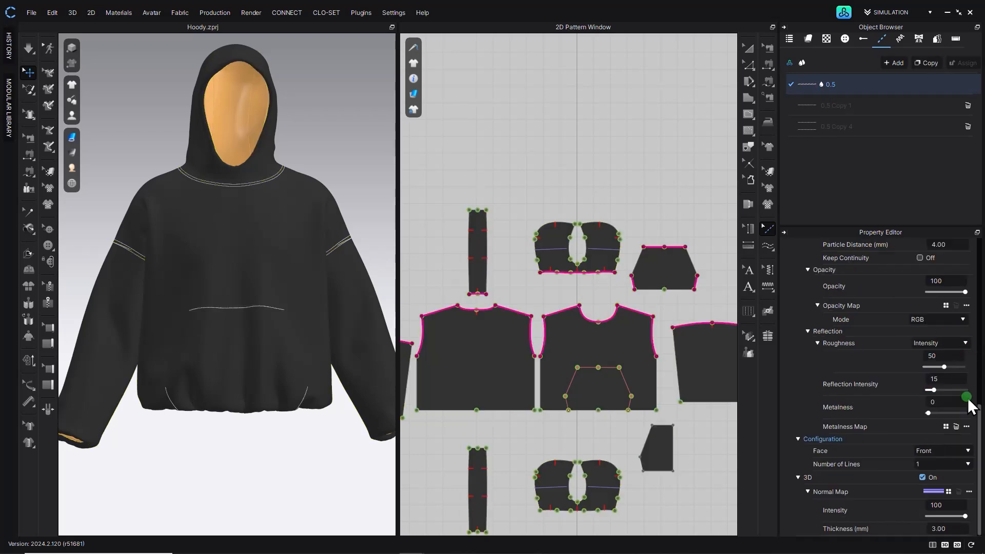
pyautogui.scroll(5, 969, 359)
pyautogui.click(966, 311)
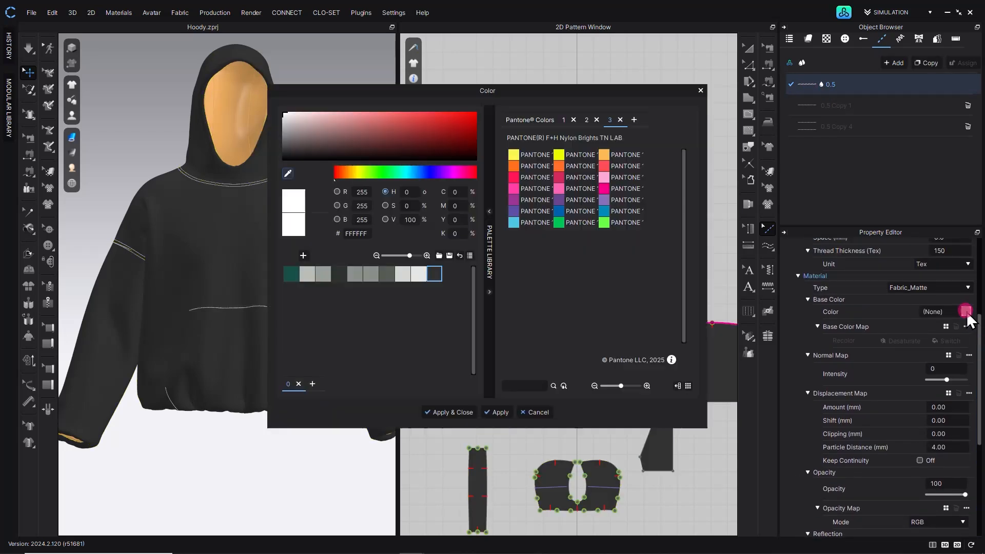
pyautogui.click(433, 274)
pyautogui.click(499, 412)
pyautogui.click(528, 413)
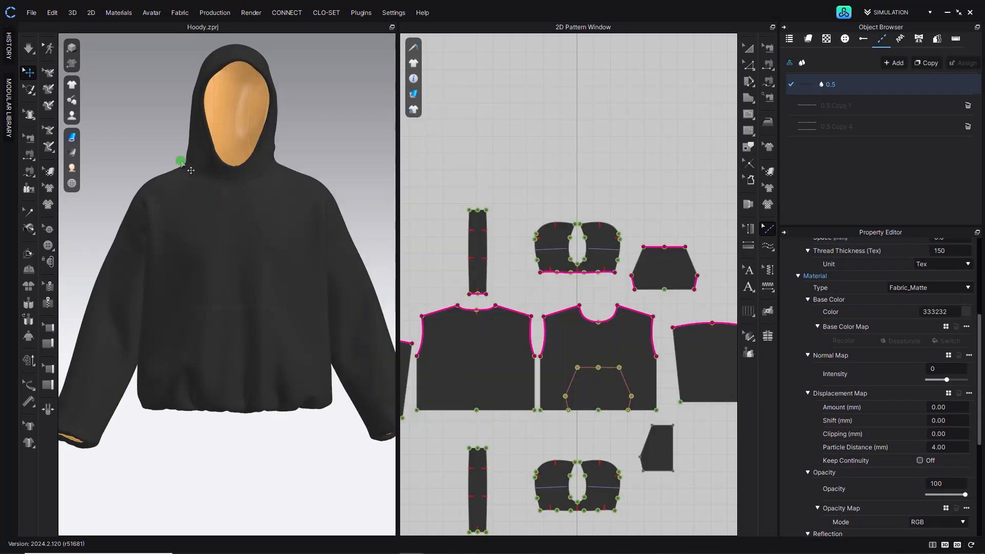
# - Unstrengthen the pattern covering the face inside the hood and re-simulate the garment
pyautogui.click(181, 162)
pyautogui.scroll(-3, 219, 183)
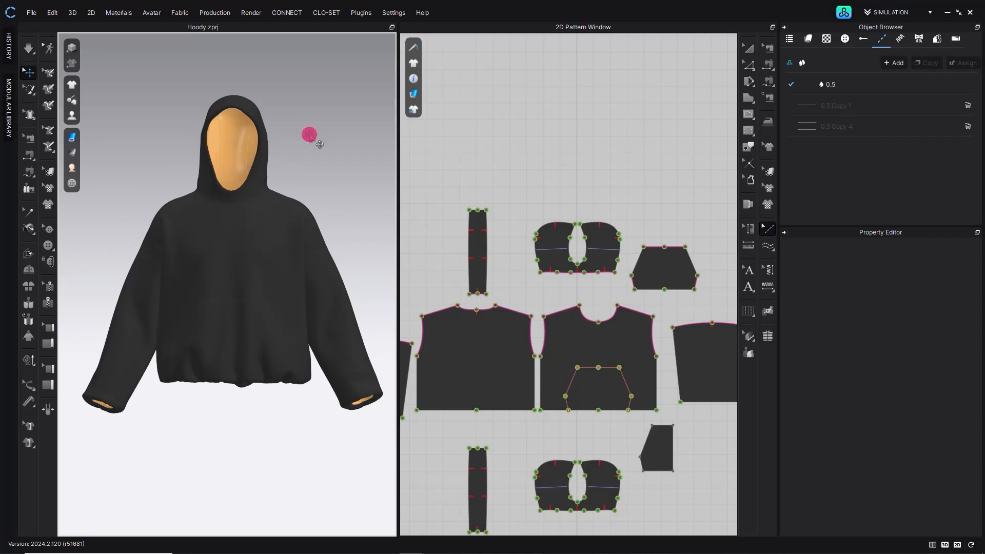
pyautogui.scroll(2, 281, 133)
pyautogui.click(30, 51)
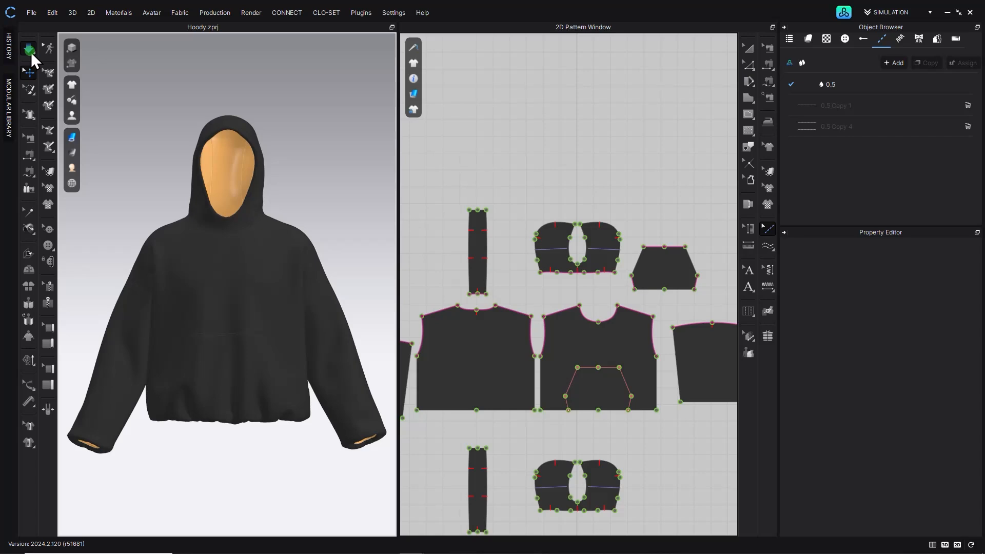
pyautogui.click(31, 52)
pyautogui.click(211, 166)
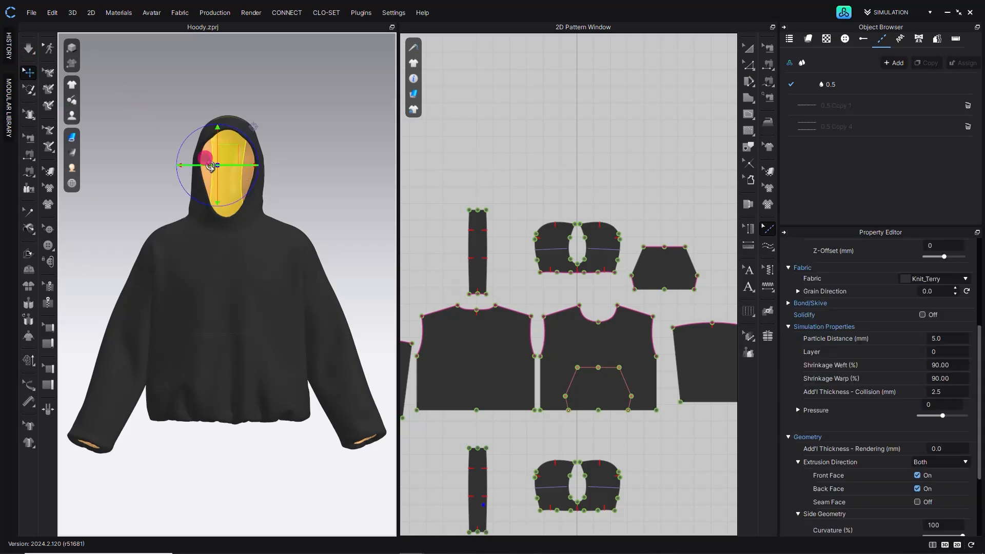
pyautogui.rightClick(249, 160)
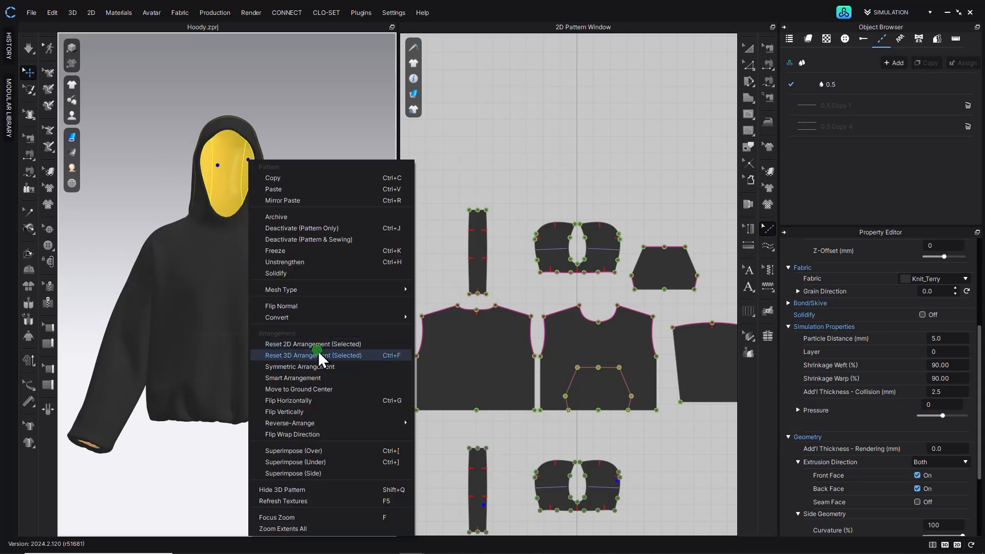
pyautogui.click(315, 264)
pyautogui.click(316, 139)
pyautogui.click(30, 51)
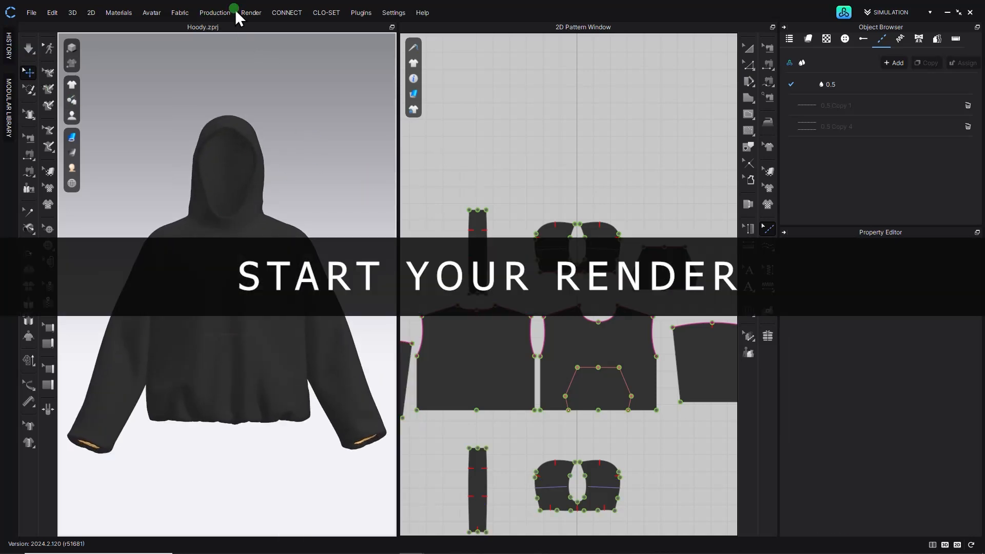
# - Open the Render window and start the interactive render
pyautogui.click(252, 12)
pyautogui.click(258, 28)
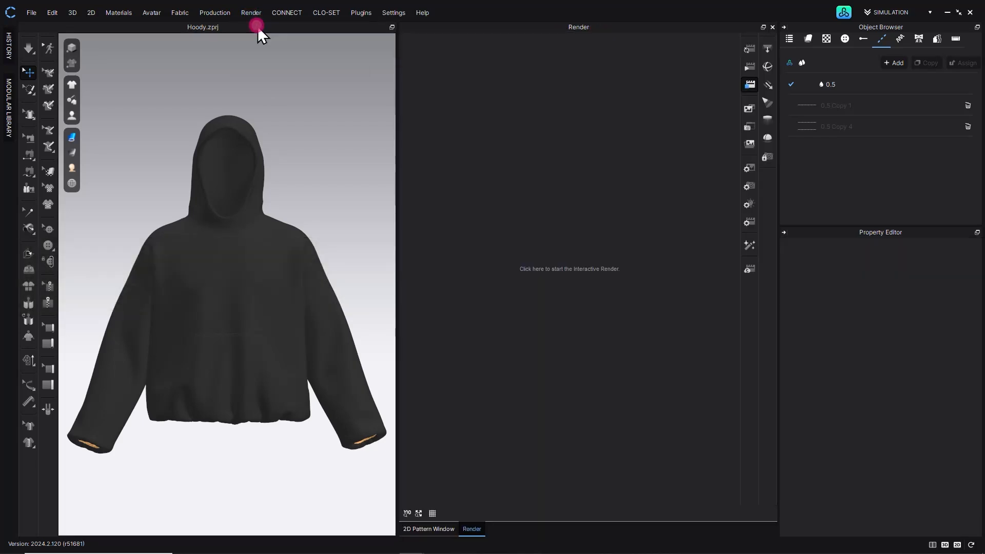
pyautogui.click(750, 85)
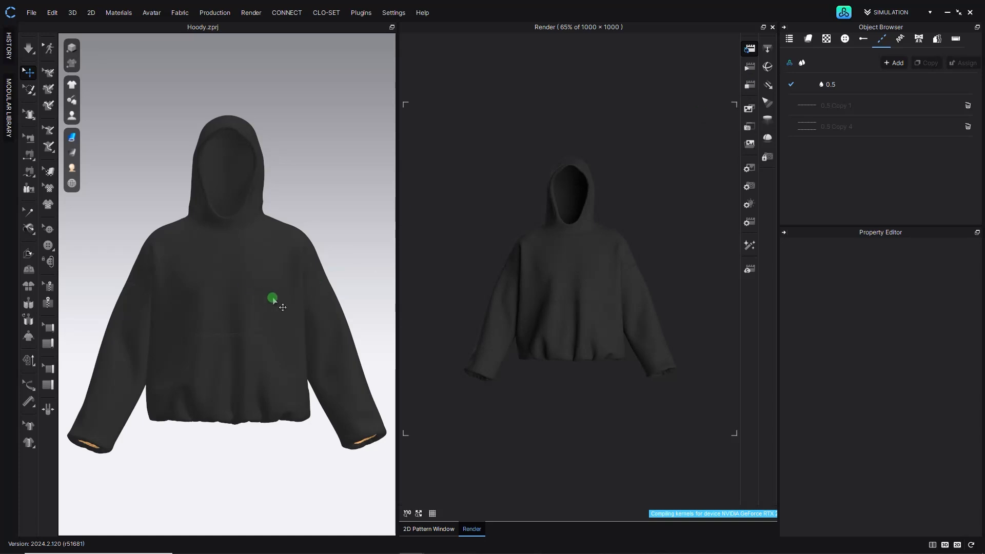
pyautogui.click(750, 83)
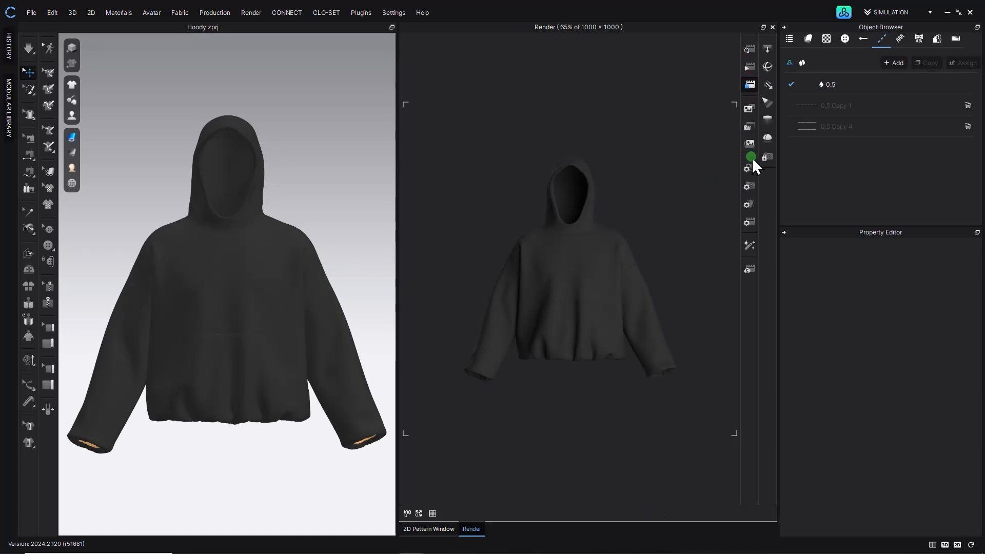
# - Set the render image size to 1920 × 1080 in portrait orientation
pyautogui.click(749, 170)
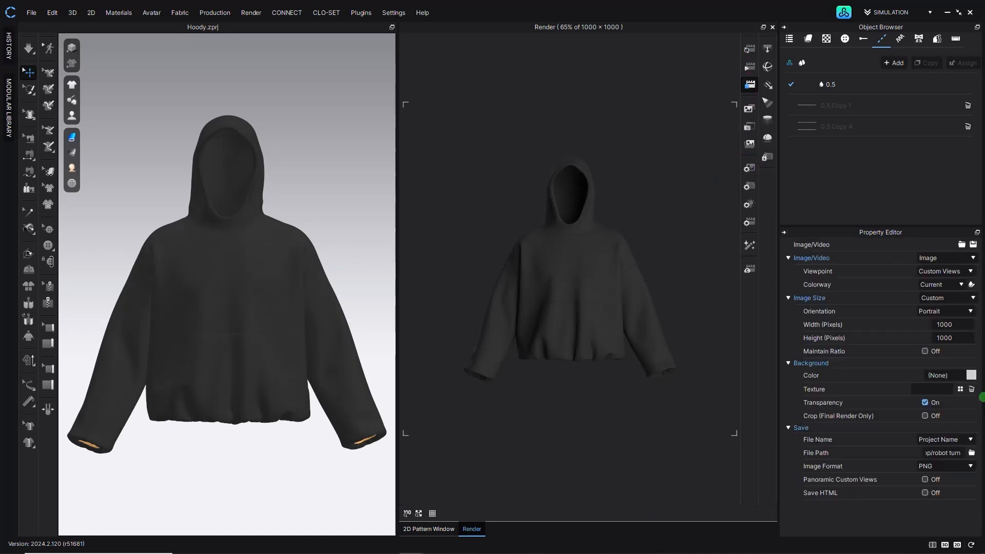
pyautogui.click(967, 312)
pyautogui.click(957, 297)
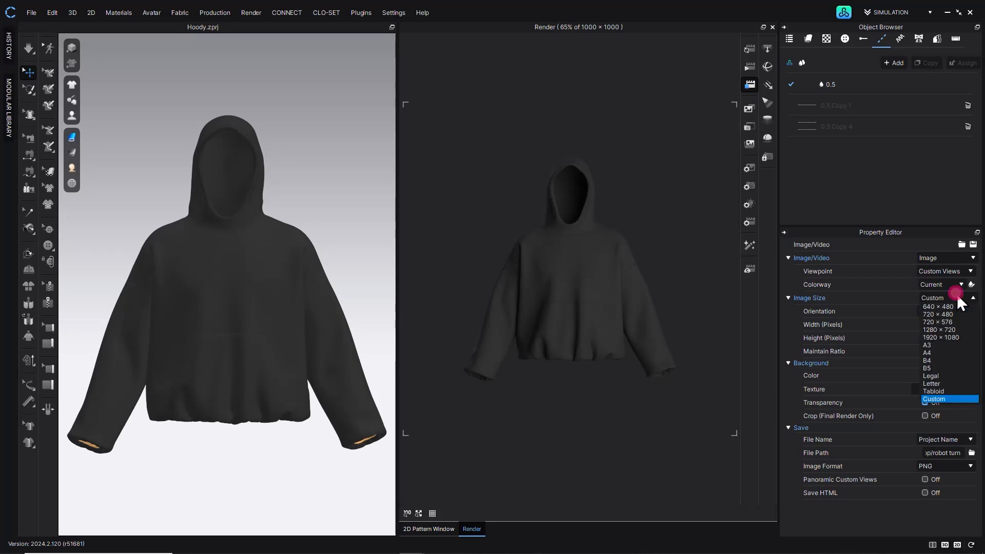
pyautogui.click(953, 337)
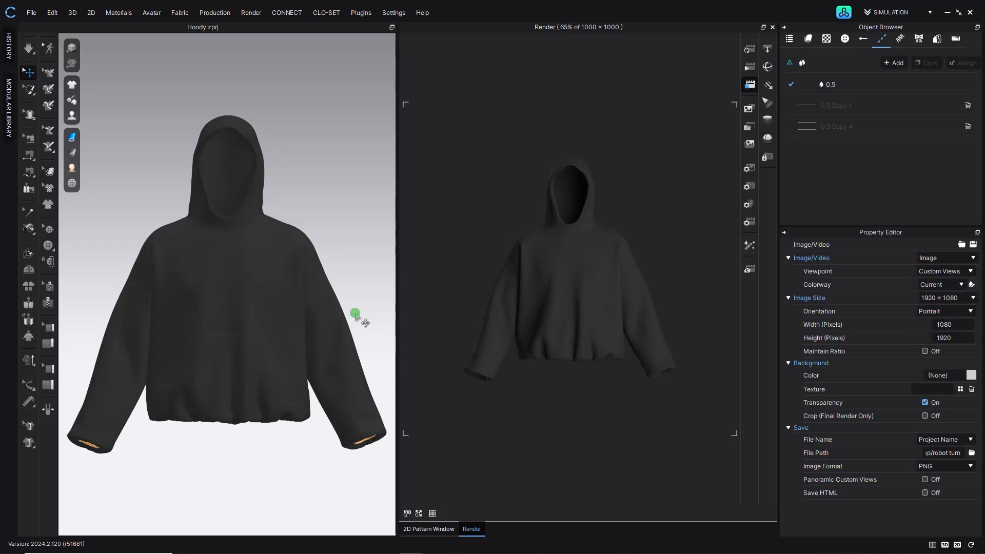
pyautogui.click(964, 326)
pyautogui.click(359, 200)
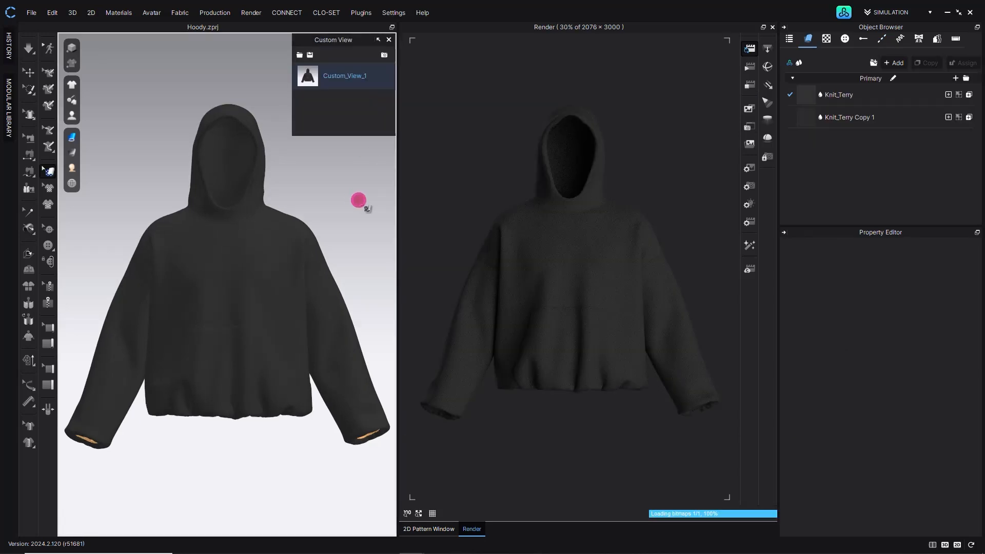
# - Open the render light settings and switch the light preset to Swimmingpool
pyautogui.click(742, 83)
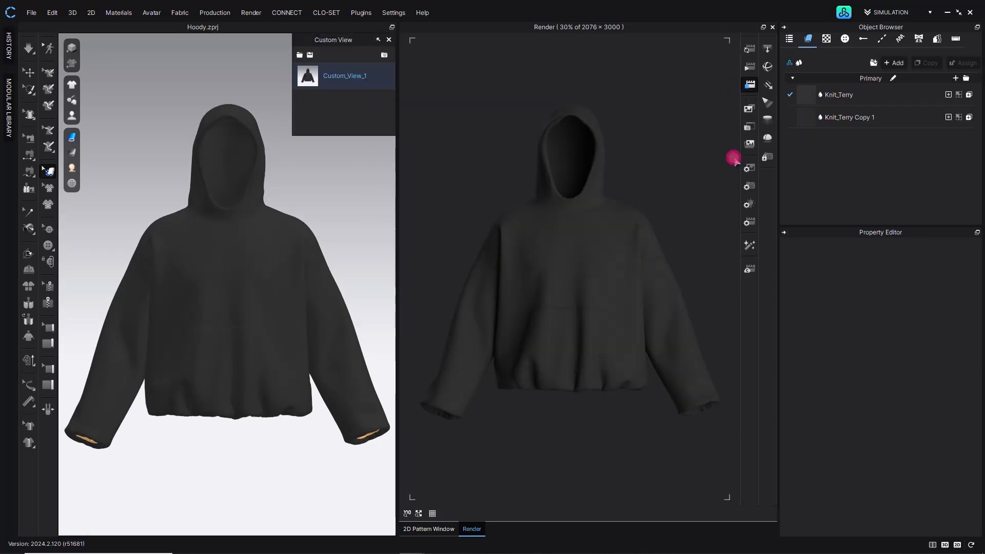
pyautogui.click(750, 204)
pyautogui.click(932, 258)
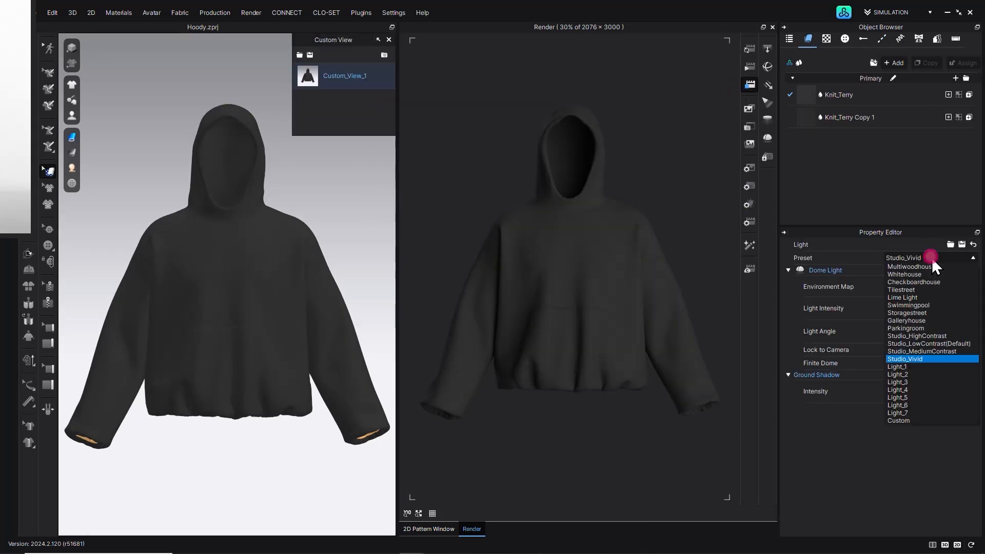
pyautogui.click(913, 335)
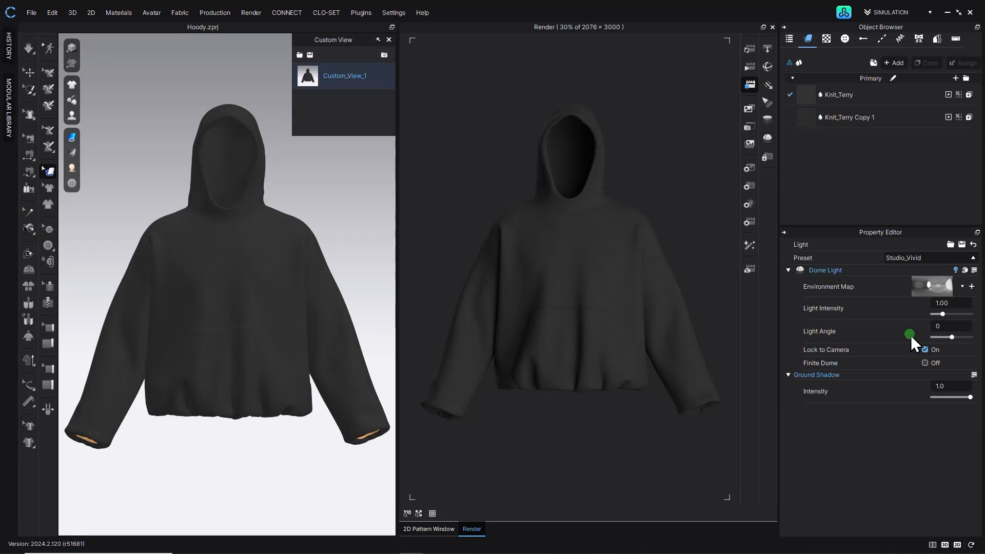
pyautogui.click(752, 52)
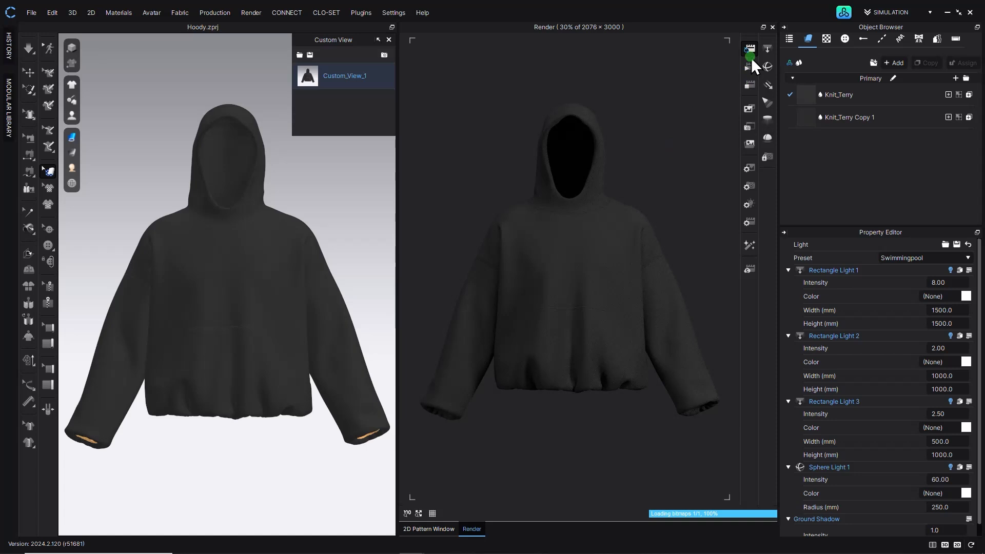
# - Open the image render settings, set the image format to JPG, and restart the interactive render
pyautogui.click(752, 82)
pyautogui.click(925, 403)
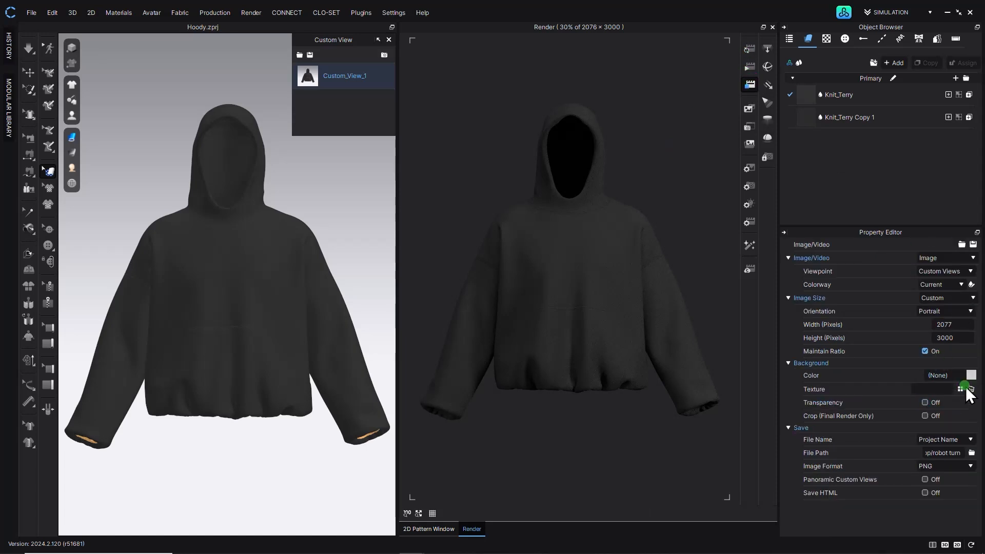
pyautogui.click(935, 471)
pyautogui.click(942, 481)
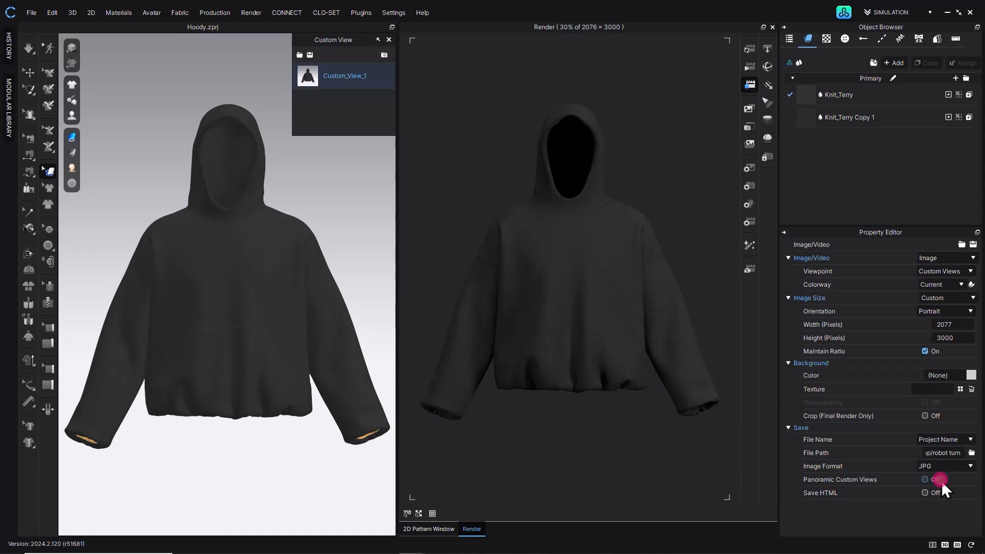
pyautogui.click(749, 48)
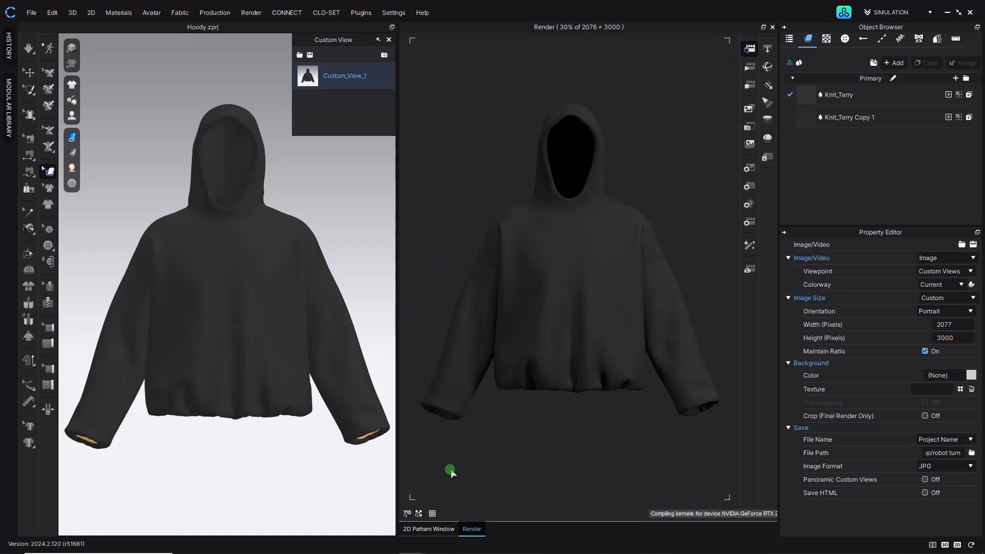
pyautogui.click(750, 85)
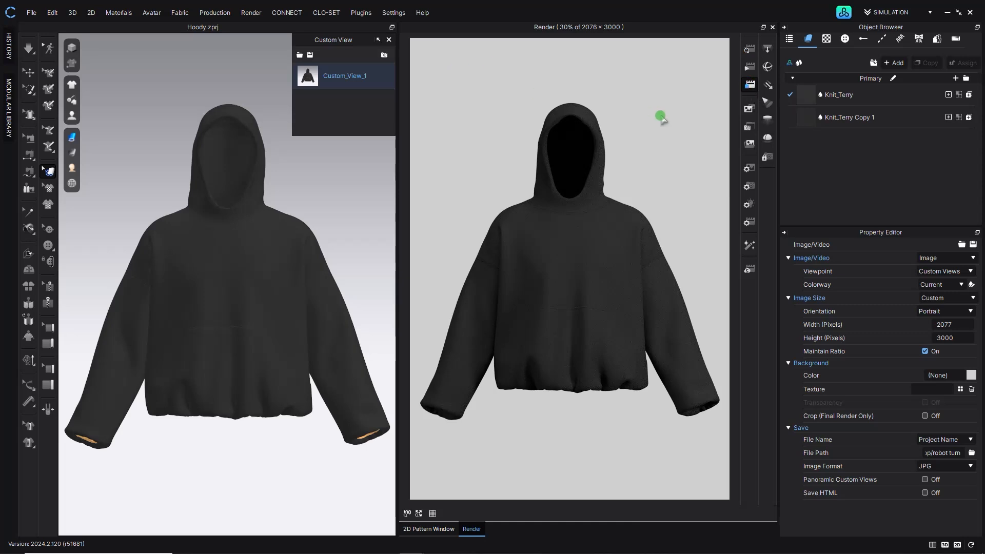
# - Add a sphere light and move it into the hood opening in front of the face
pyautogui.click(765, 67)
pyautogui.scroll(-5, 257, 380)
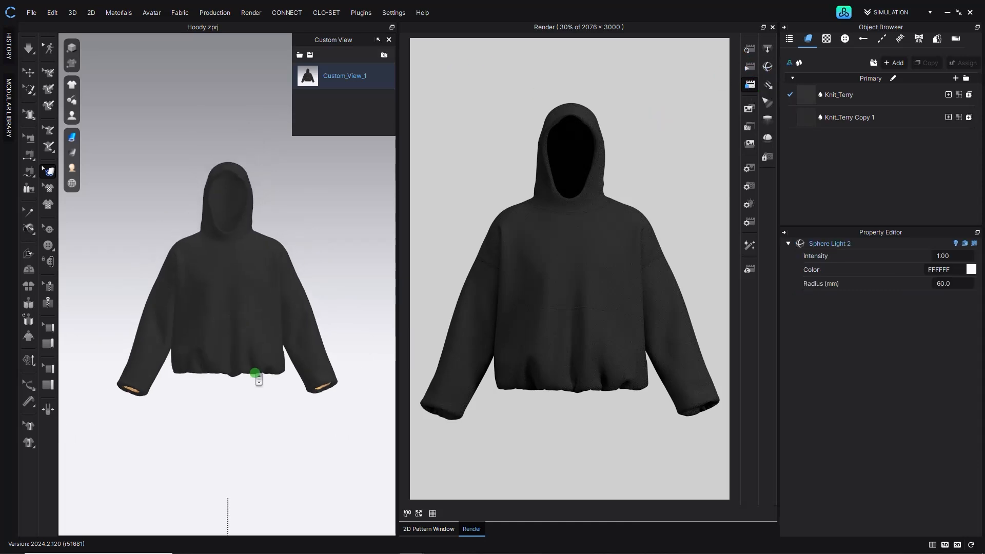
pyautogui.scroll(-3, 251, 431)
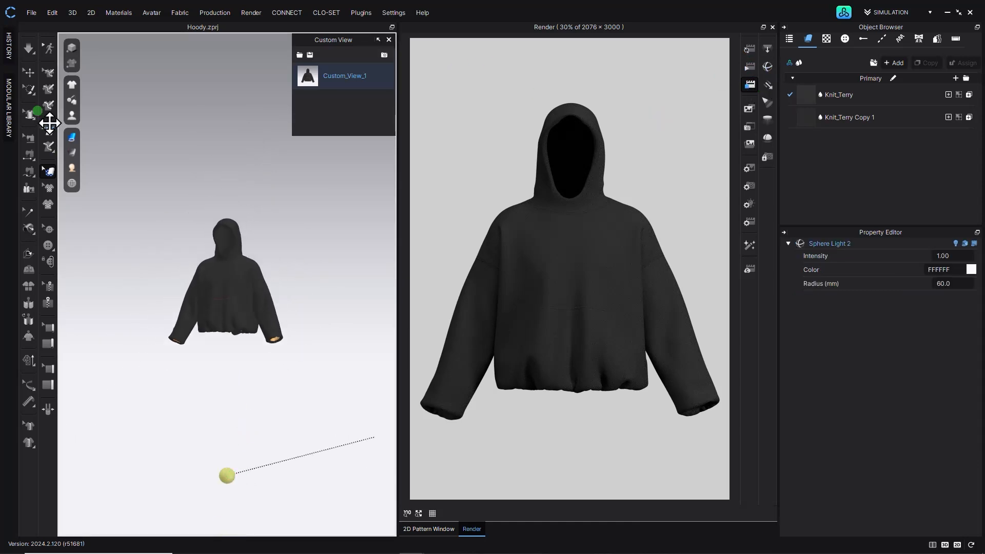
pyautogui.click(29, 72)
pyautogui.click(232, 455)
pyautogui.moveTo(239, 448); pyautogui.dragTo(239, 215)
pyautogui.scroll(5, 241, 216)
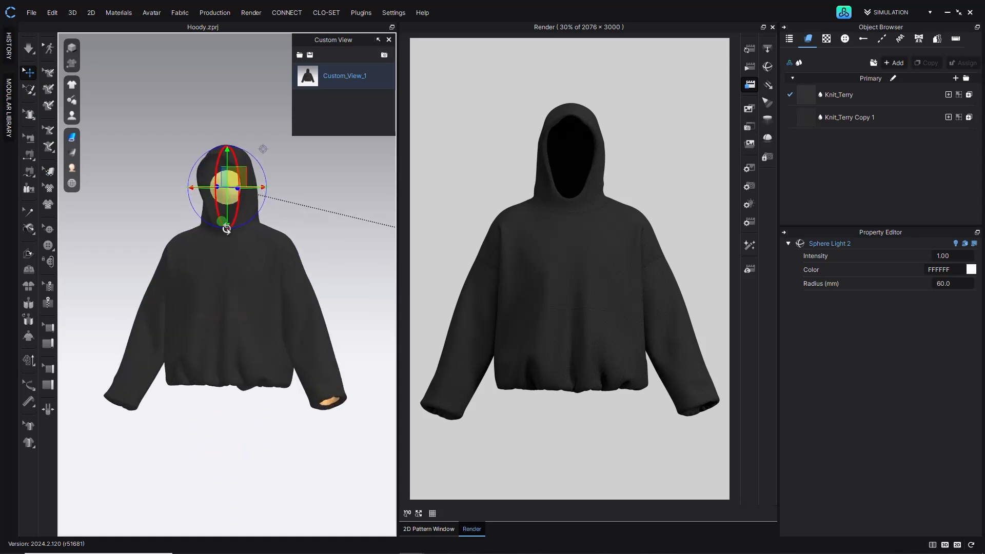
pyautogui.moveTo(245, 213); pyautogui.dragTo(230, 214, button='right')
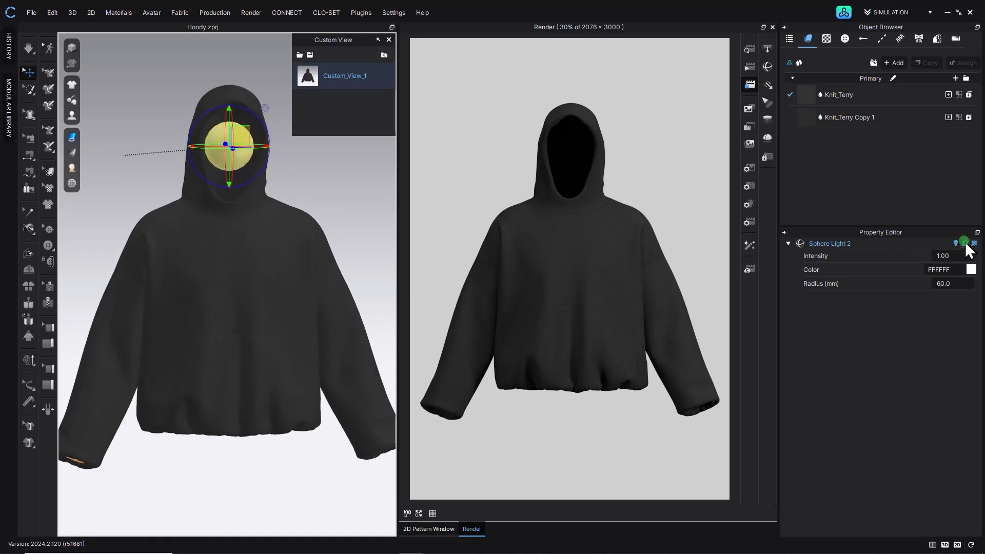
# - Toggle the sphere light's visibility off and back on, and return to Custom_View_1
pyautogui.click(964, 243)
pyautogui.click(750, 49)
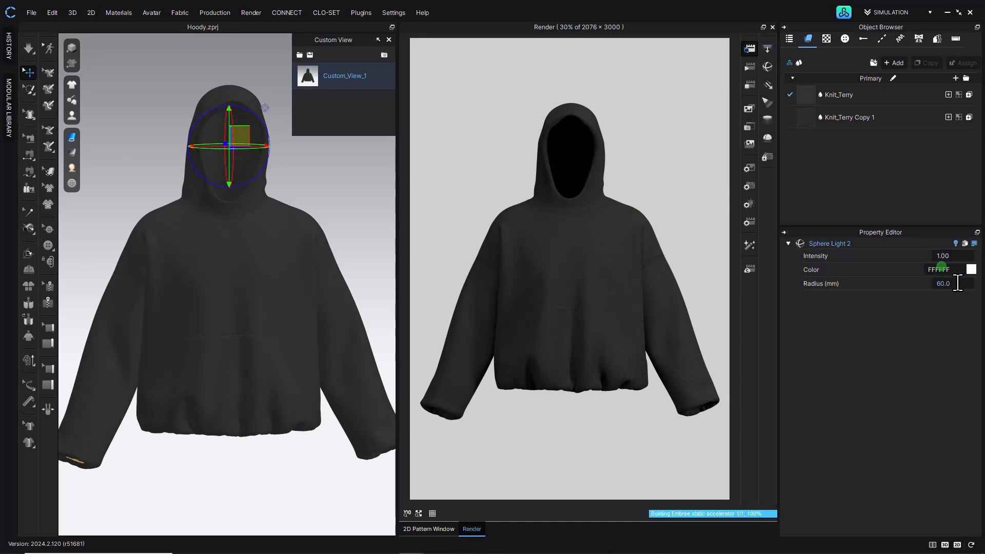
pyautogui.click(965, 243)
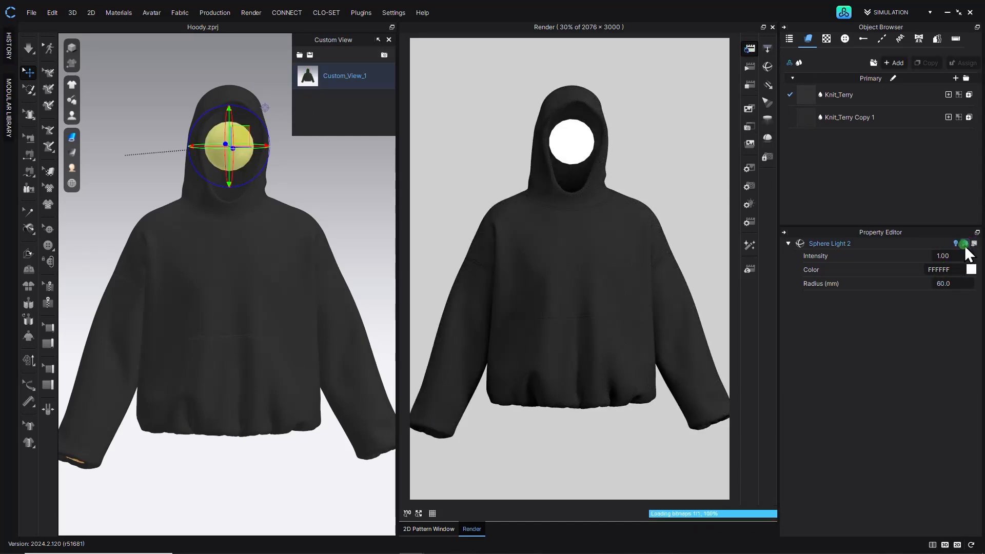
pyautogui.click(354, 85)
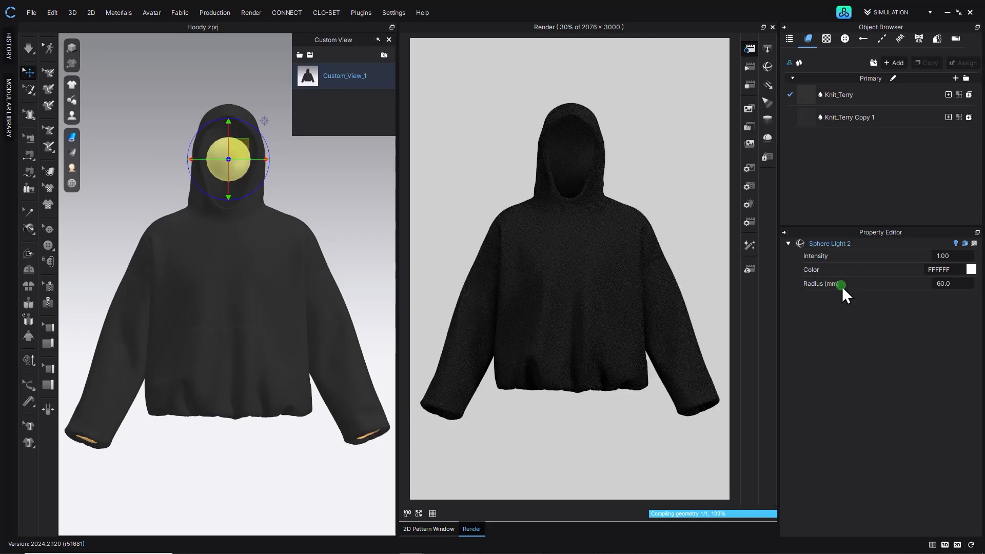
# - Set the sphere light's radius to 30 mm and its intensity to 5
pyautogui.click(954, 283)
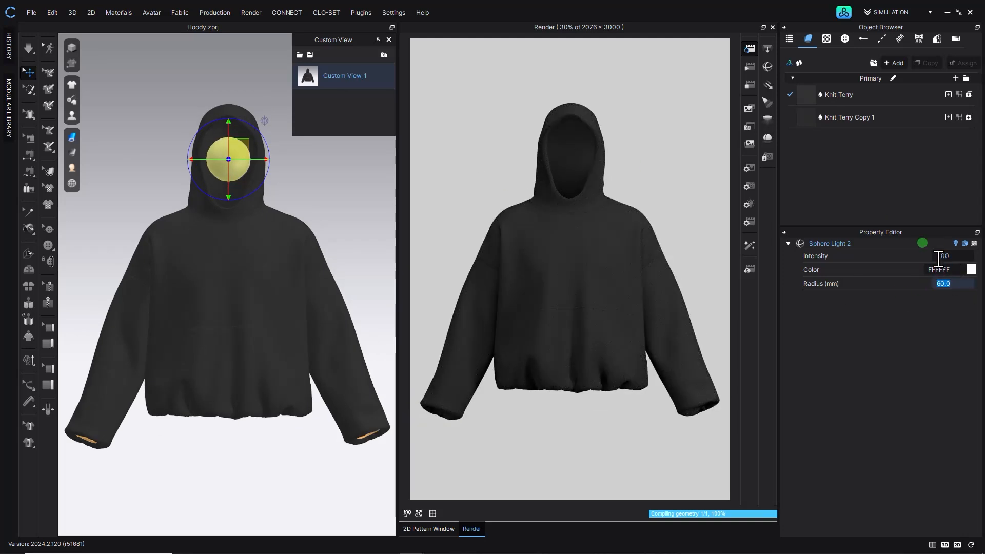
pyautogui.write('30')
pyautogui.press('Return')
pyautogui.click(944, 256)
pyautogui.write('2')
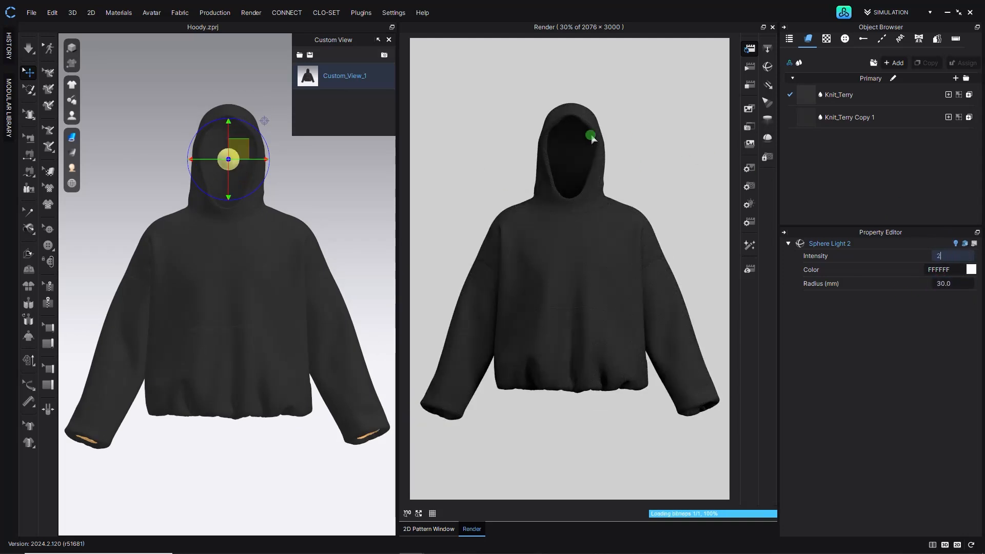
pyautogui.press('Return')
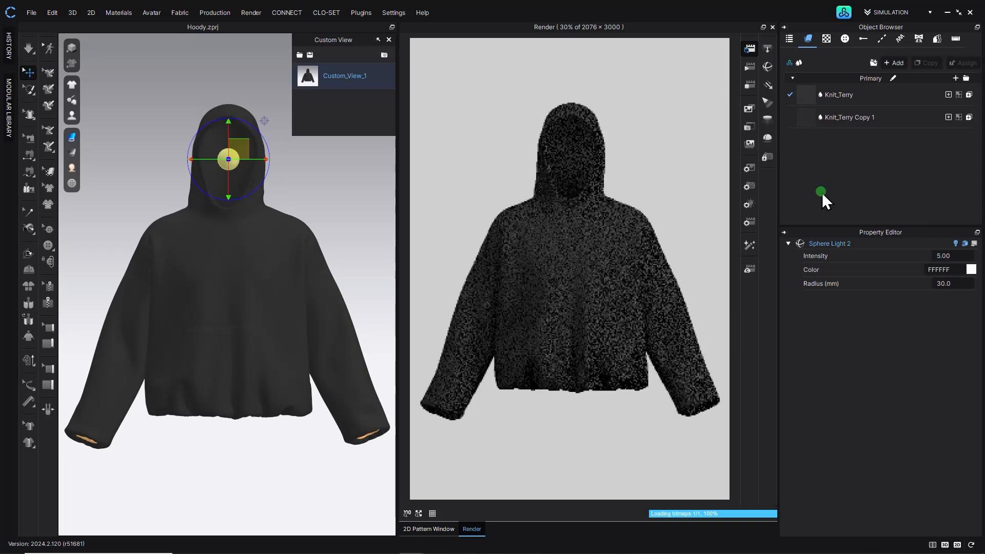
# - Move the sphere light lower inside the hood and set its intensity to 2
pyautogui.moveTo(233, 220); pyautogui.dragTo(389, 172, button='right')
pyautogui.click(360, 82)
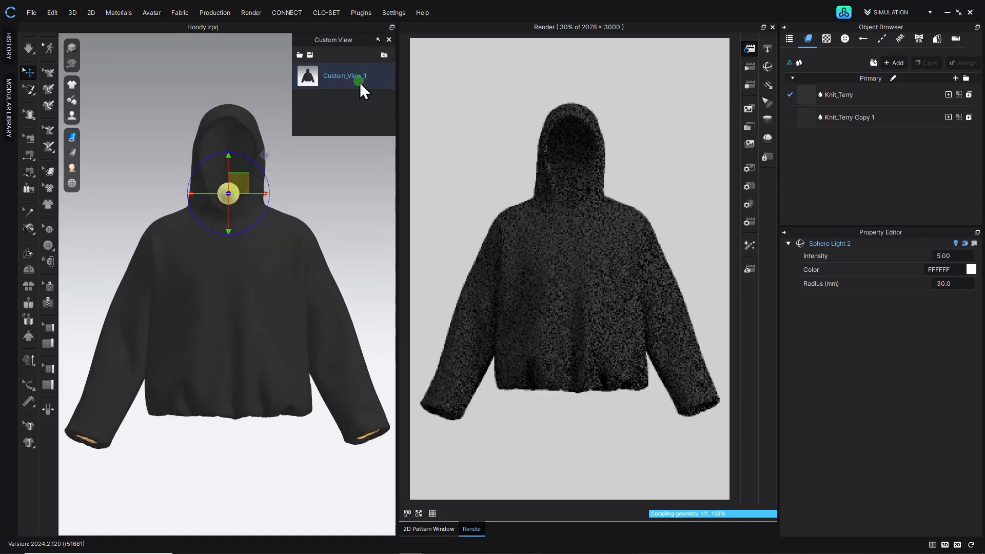
pyautogui.click(962, 256)
pyautogui.press('Return')
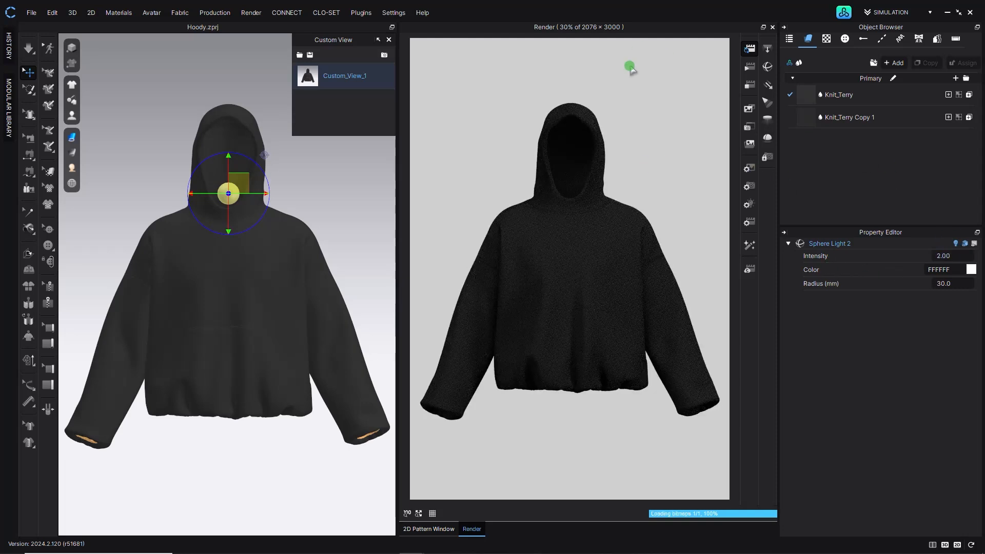